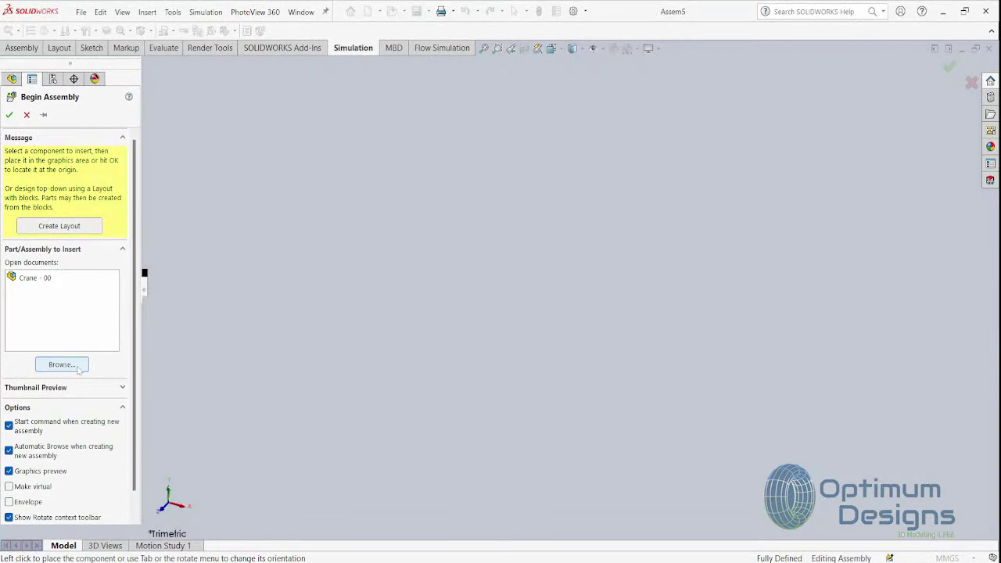
Begin the assembly with the Solid48-truck base fixed at the origin
{"action": "left_click", "coordinate": [62, 364]}
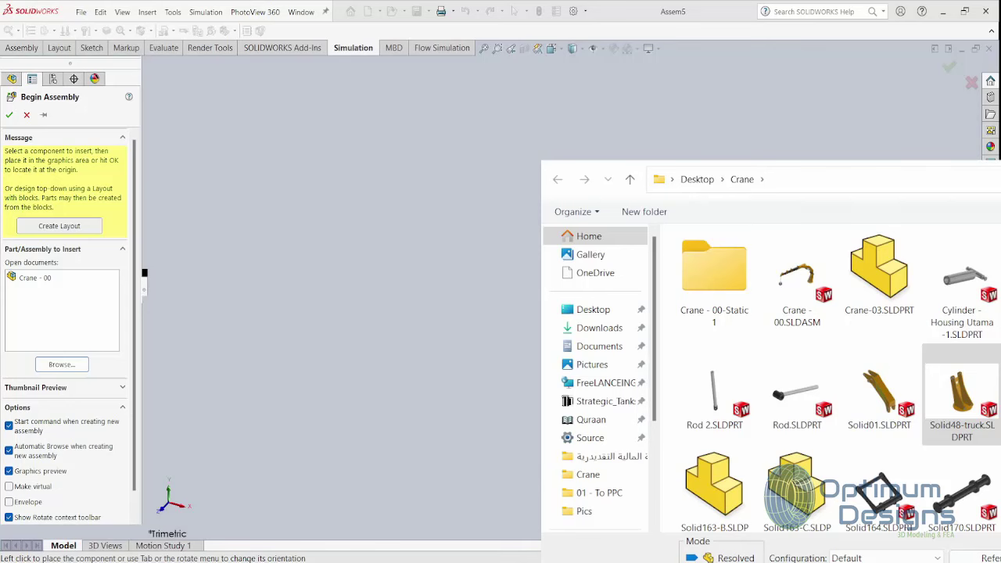
{"action": "double_click", "coordinate": [962, 395]}
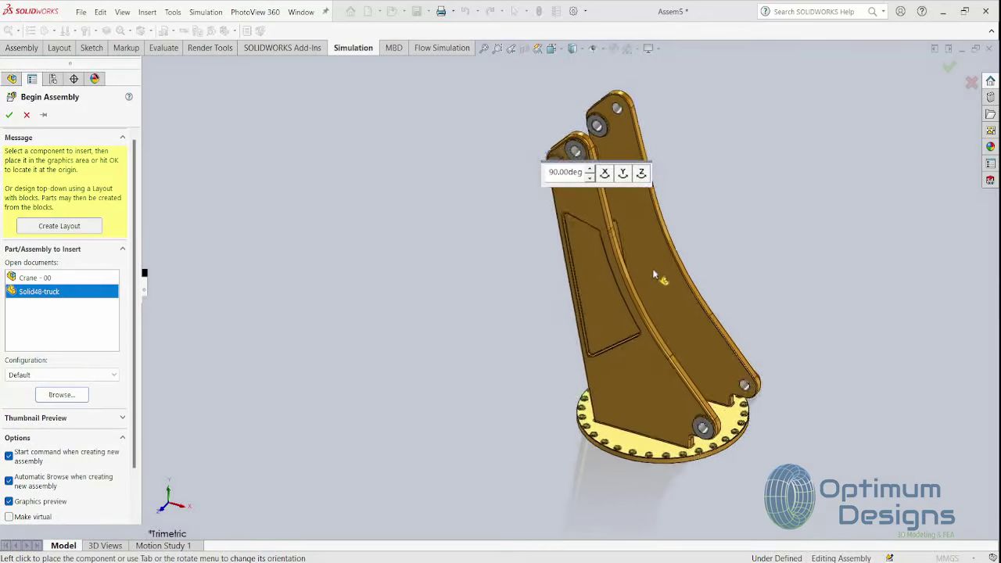
{"action": "key", "text": "Return"}
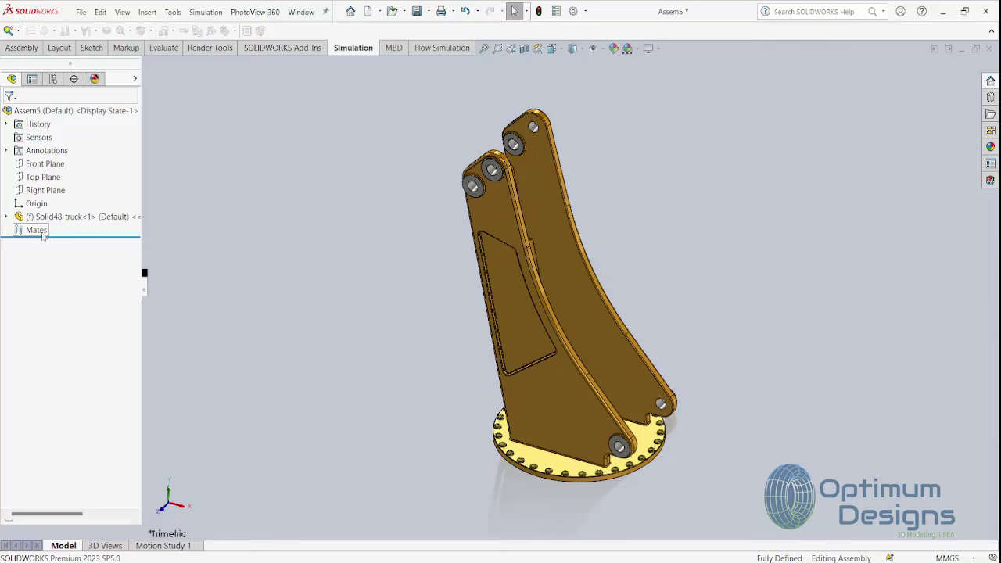
Insert the Solid01 boom part and place it beside the truck base
{"action": "left_click", "coordinate": [22, 48]}
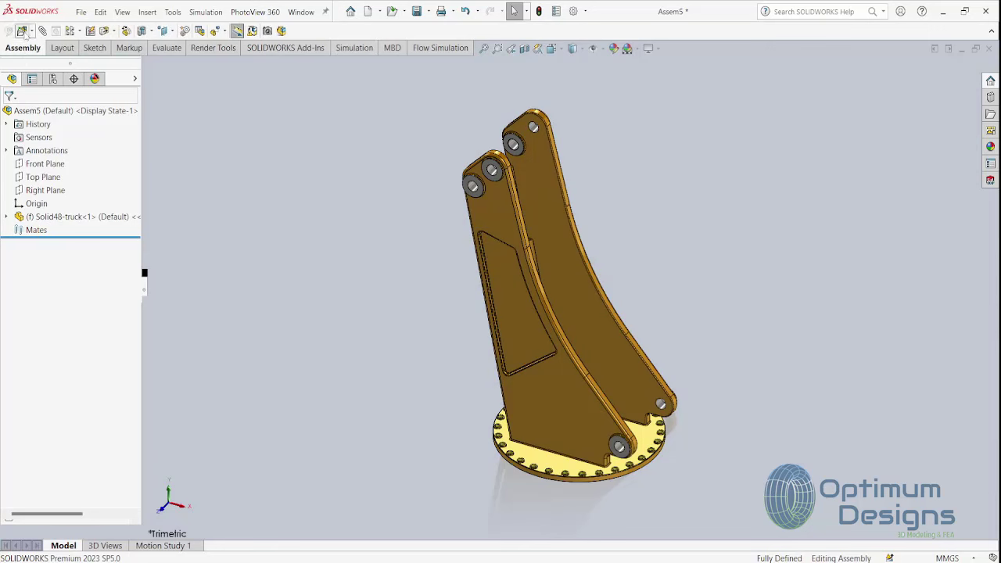
{"action": "left_click", "coordinate": [22, 30]}
{"action": "left_click", "coordinate": [61, 353]}
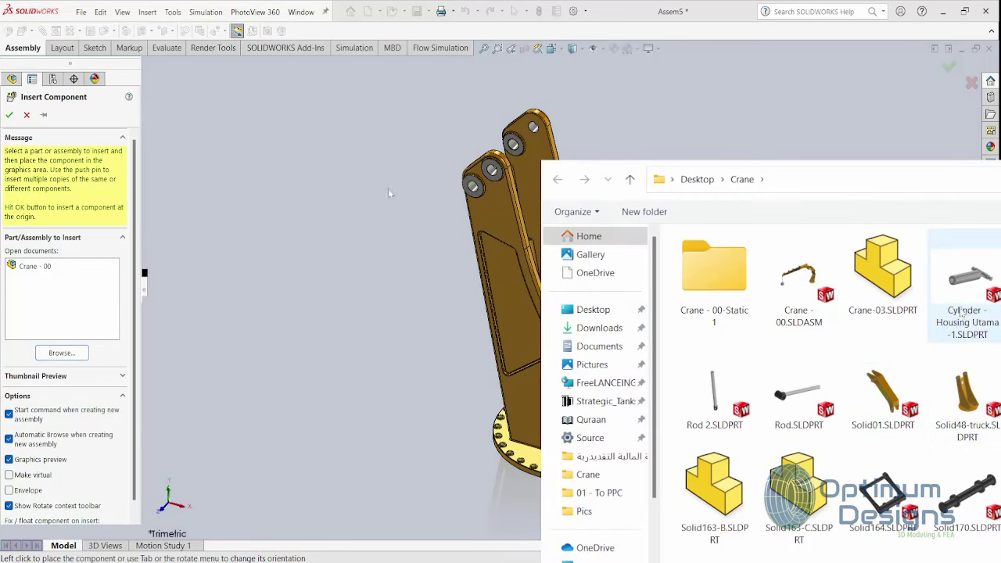
{"action": "left_click", "coordinate": [963, 296]}
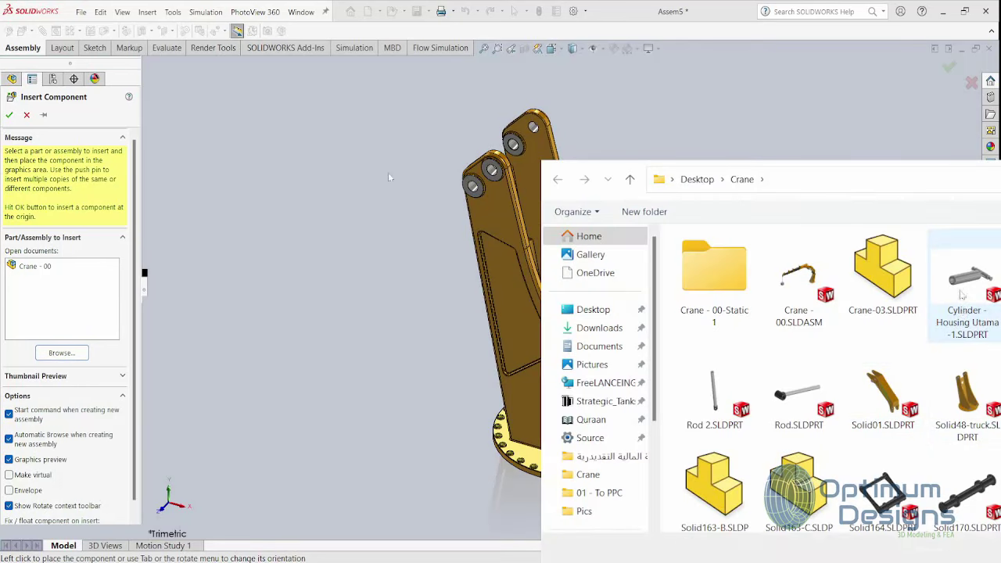
{"action": "left_click", "coordinate": [892, 403]}
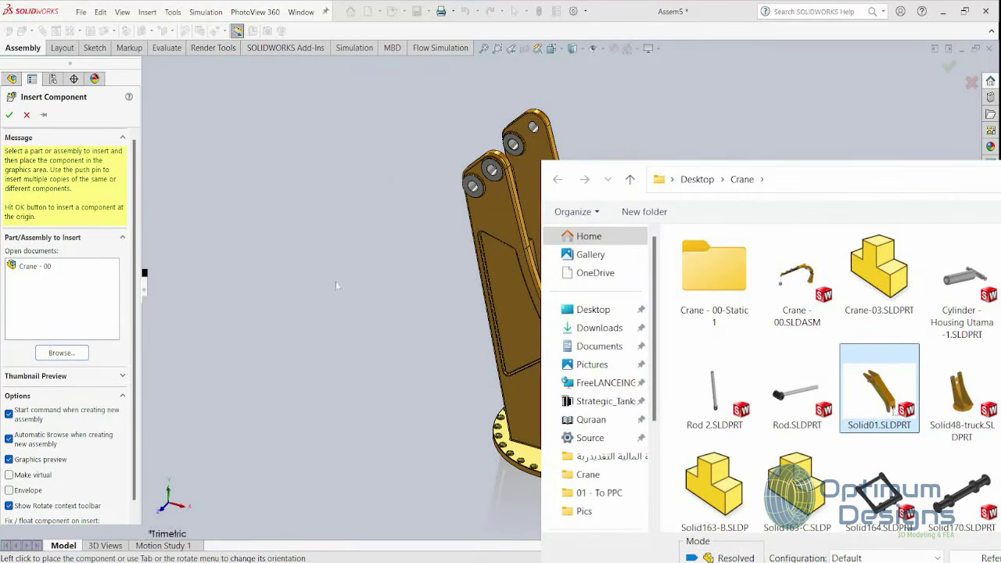
{"action": "double_click", "coordinate": [892, 404]}
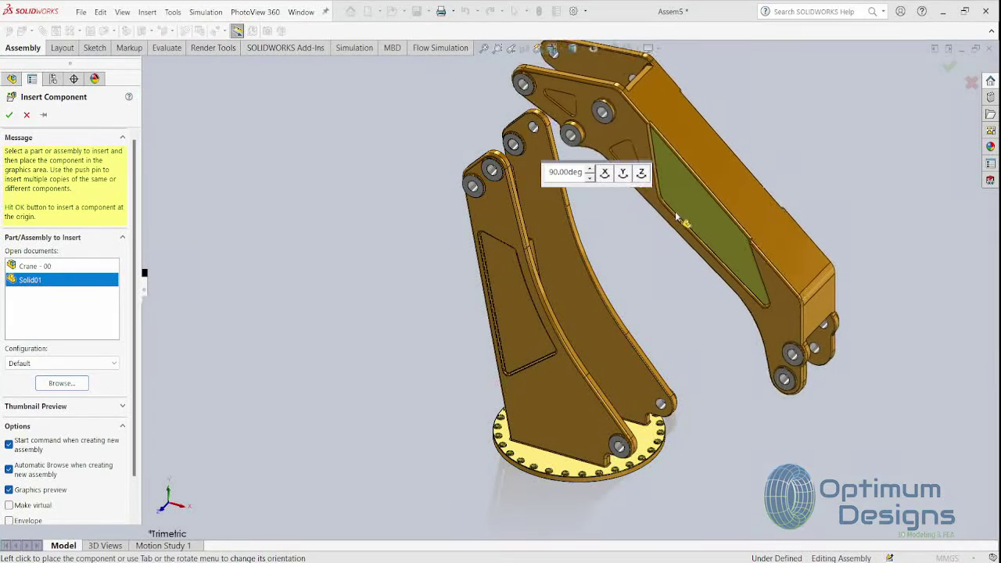
{"action": "left_click", "coordinate": [731, 222]}
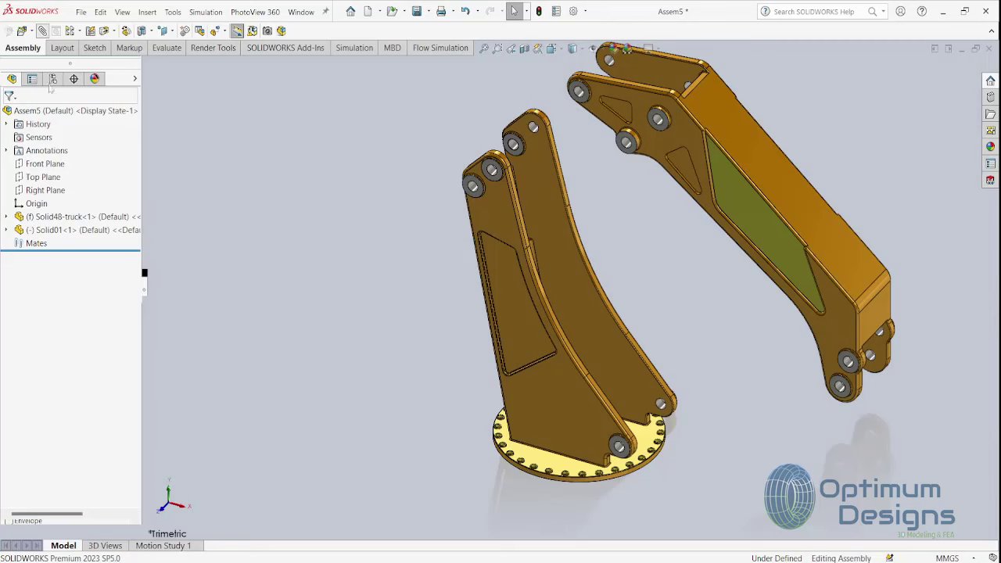
Start an advanced Width mate using the boom's two outer side faces
{"action": "left_click", "coordinate": [30, 140]}
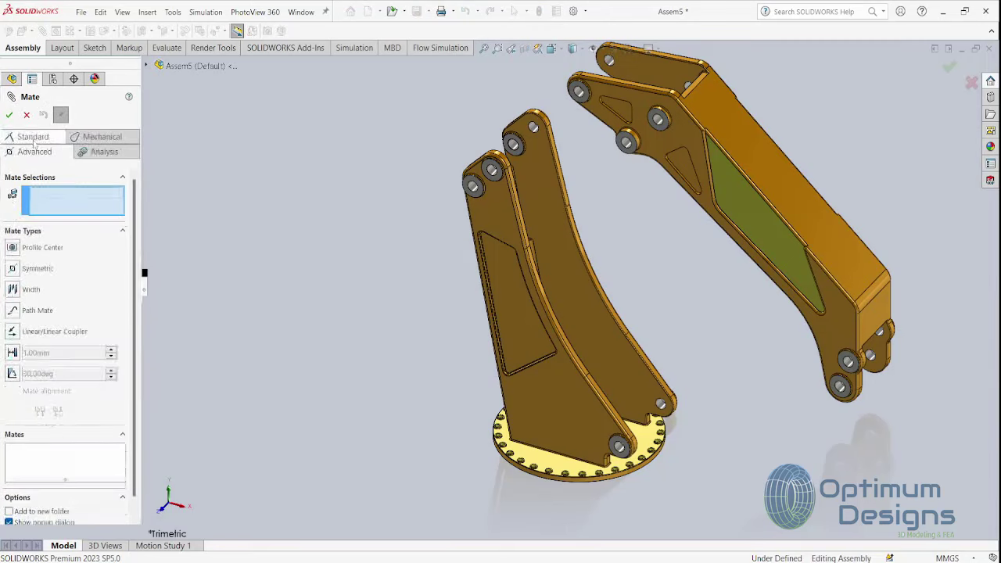
{"action": "left_click", "coordinate": [12, 289]}
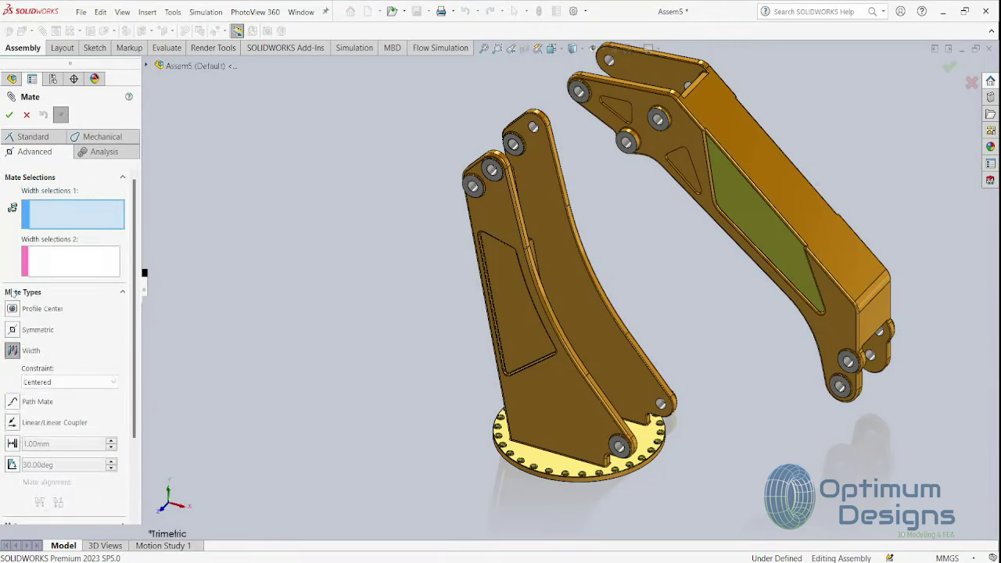
{"action": "left_click", "coordinate": [823, 320]}
{"action": "middle_click_drag", "start_coordinate": [829, 329], "coordinate": [721, 387]}
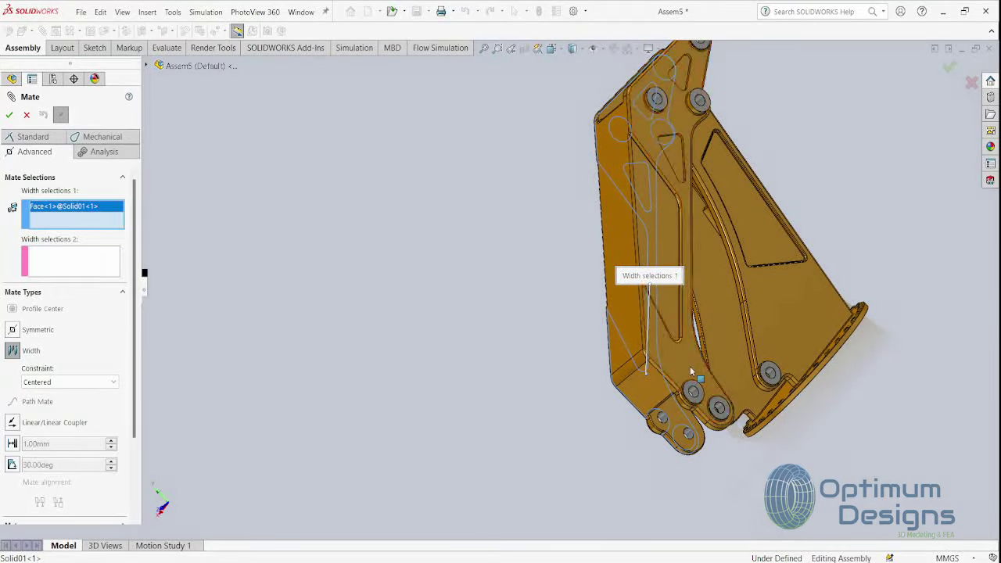
{"action": "left_click", "coordinate": [690, 366]}
{"action": "scroll", "coordinate": [720, 387], "scroll_direction": "down", "scroll_amount": 2}
{"action": "scroll", "coordinate": [721, 385], "scroll_direction": "down", "scroll_amount": 2}
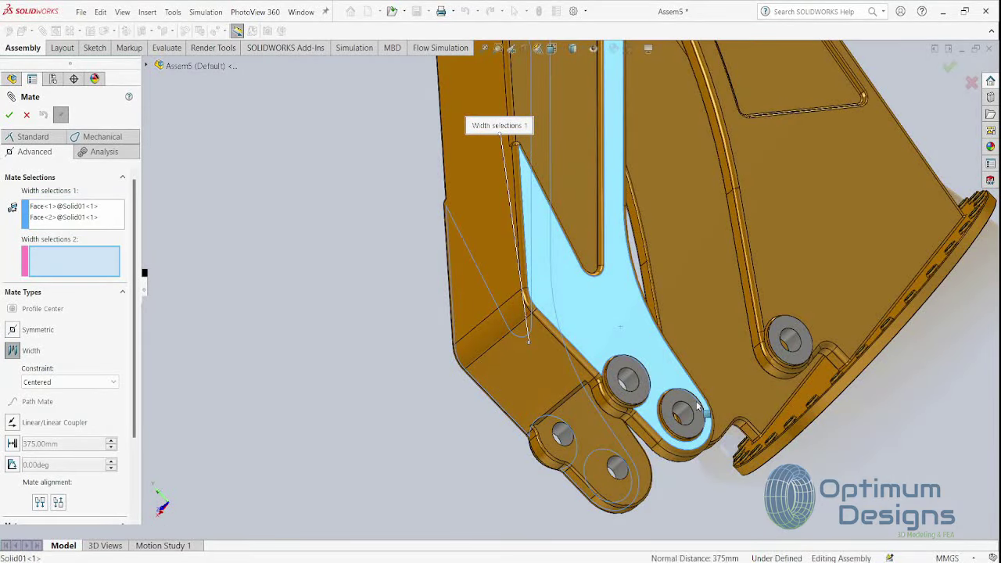
{"action": "scroll", "coordinate": [696, 408], "scroll_direction": "up", "scroll_amount": 1}
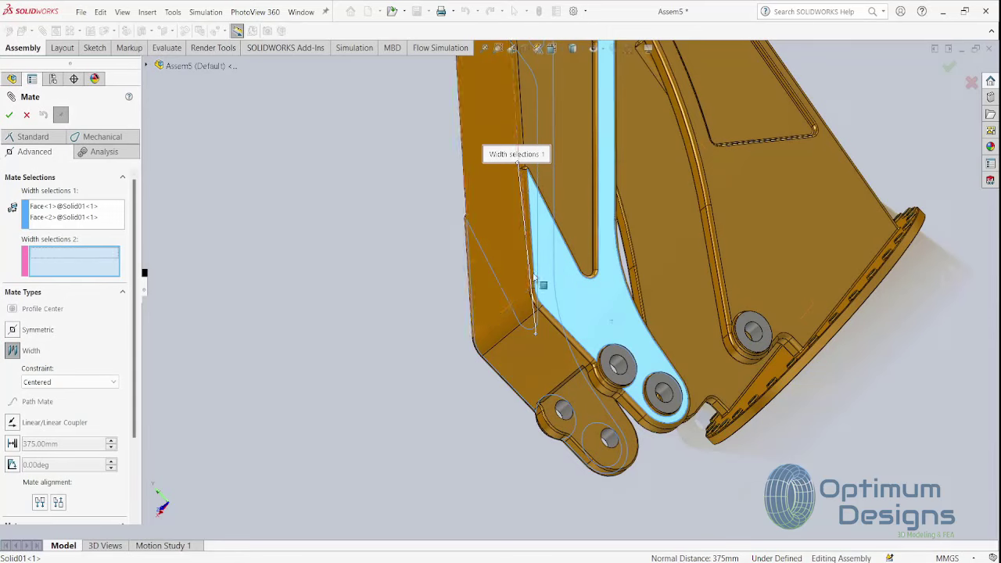
Add the base's two top-ear faces as the width reference and apply Width1
{"action": "middle_click_drag", "start_coordinate": [679, 312], "coordinate": [810, 312]}
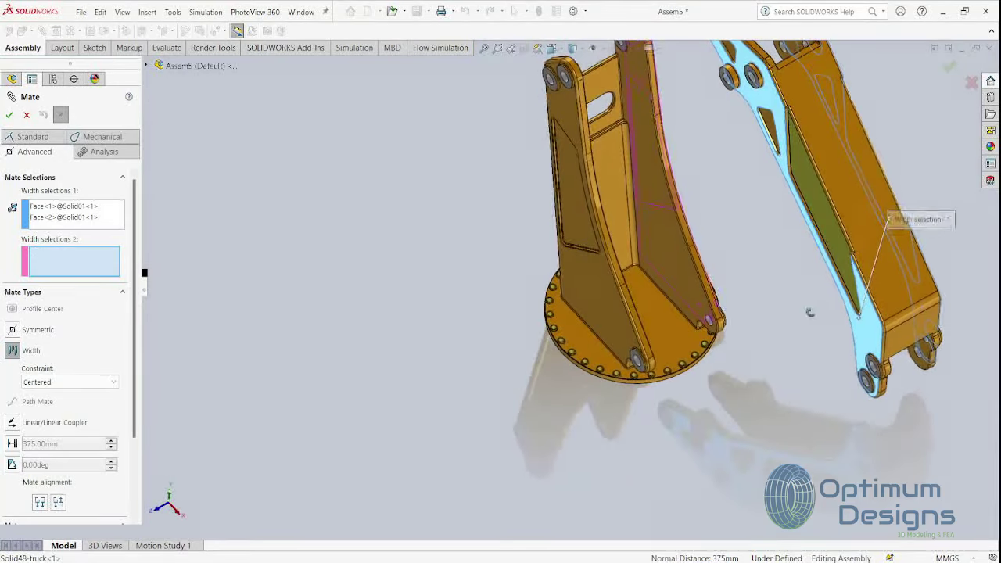
{"action": "scroll", "coordinate": [490, 150], "scroll_direction": "down", "scroll_amount": 3}
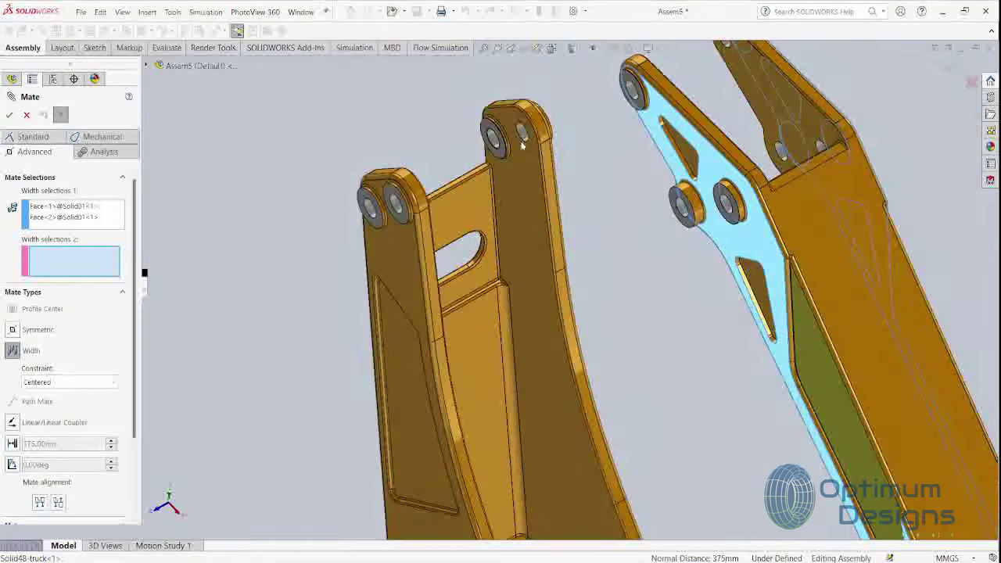
{"action": "scroll", "coordinate": [491, 150], "scroll_direction": "down", "scroll_amount": 2}
{"action": "left_click", "coordinate": [491, 147]}
{"action": "scroll", "coordinate": [491, 147], "scroll_direction": "up", "scroll_amount": 2}
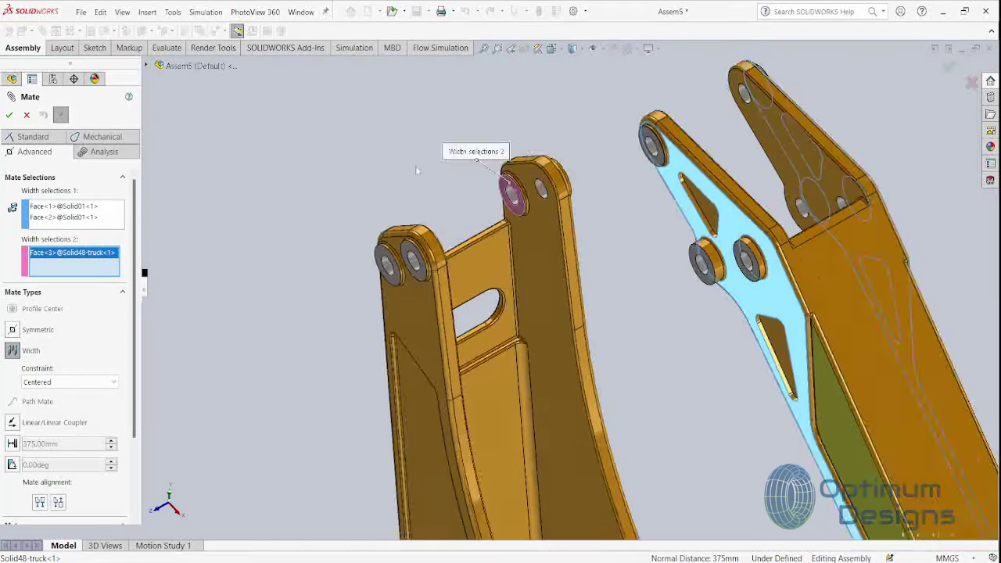
{"action": "middle_click_drag", "start_coordinate": [491, 147], "coordinate": [363, 271]}
{"action": "scroll", "coordinate": [362, 271], "scroll_direction": "down", "scroll_amount": 3}
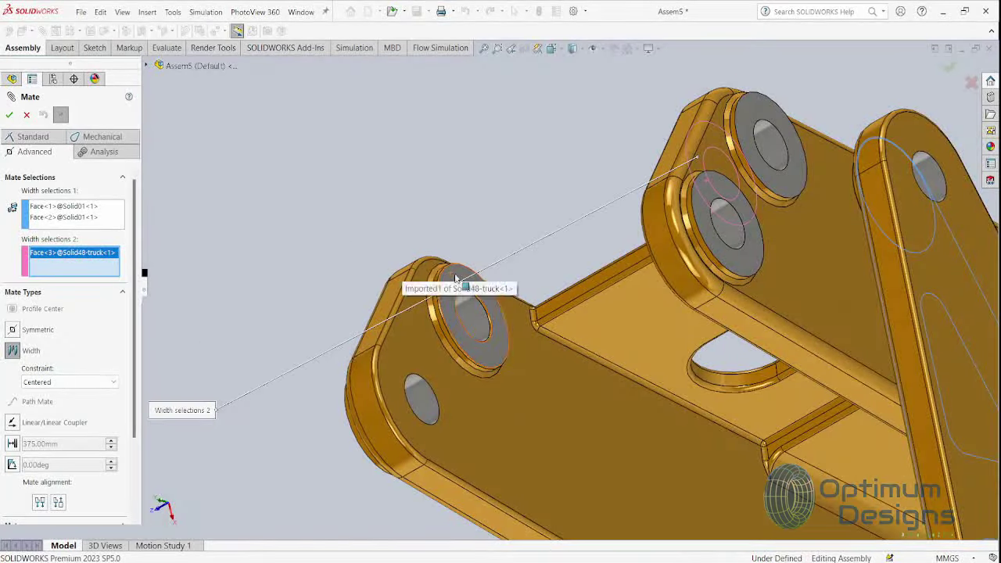
{"action": "left_click", "coordinate": [456, 276]}
{"action": "right_click", "coordinate": [456, 275]}
Make the boom's pin hole concentric with the base ear hole (Concentric1)
{"action": "scroll", "coordinate": [461, 270], "scroll_direction": "up", "scroll_amount": 3}
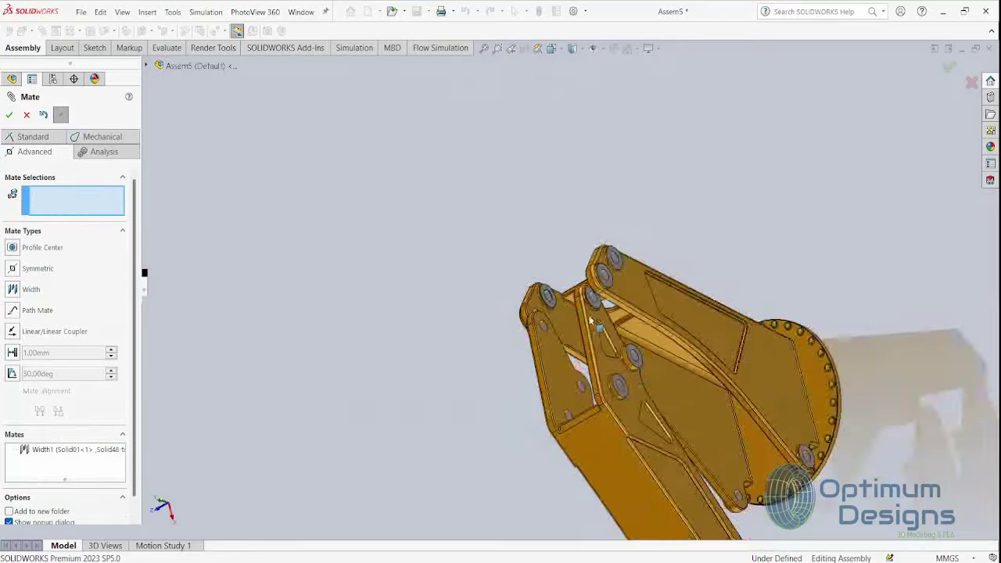
{"action": "middle_click_drag", "start_coordinate": [461, 271], "coordinate": [548, 312]}
{"action": "middle_click_drag", "start_coordinate": [671, 69], "coordinate": [705, 114]}
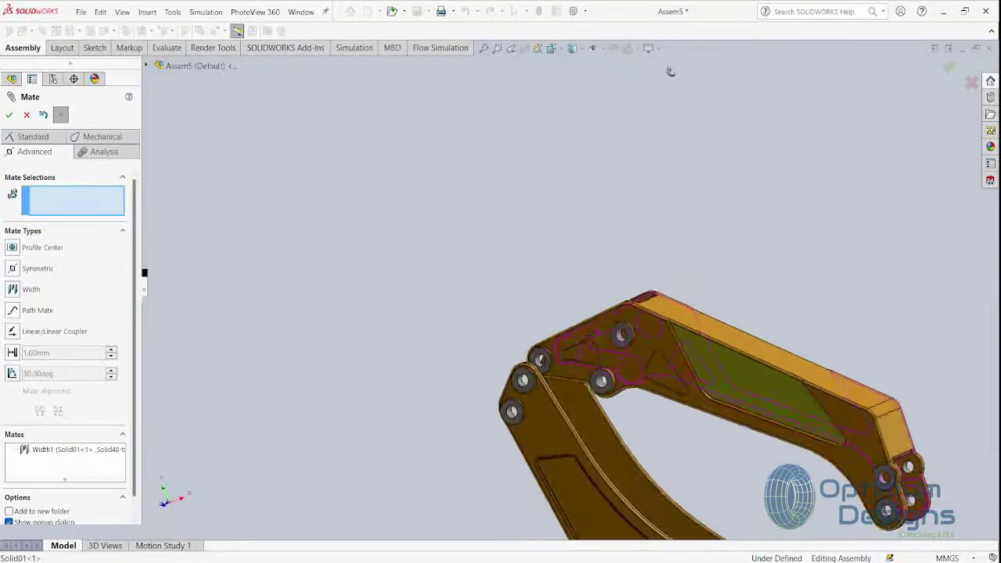
{"action": "scroll", "coordinate": [542, 395], "scroll_direction": "down", "scroll_amount": 3}
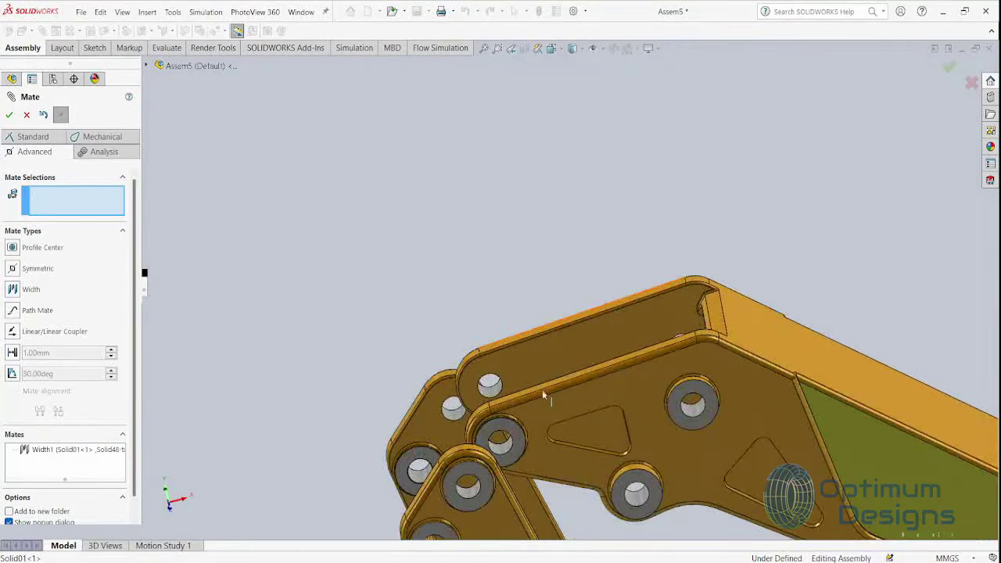
{"action": "left_click", "coordinate": [503, 453]}
{"action": "scroll", "coordinate": [446, 526], "scroll_direction": "down", "scroll_amount": 2}
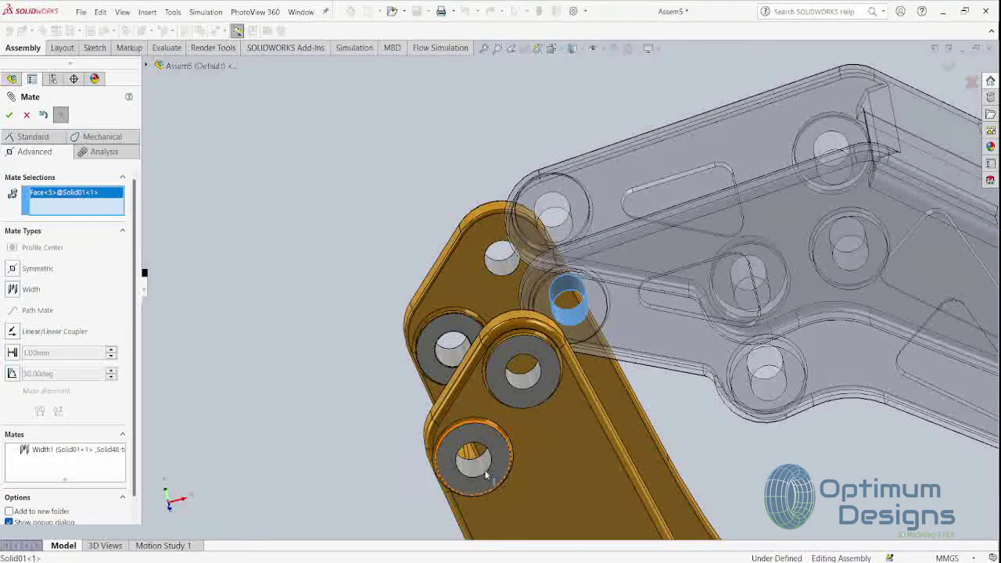
{"action": "left_click", "coordinate": [485, 465]}
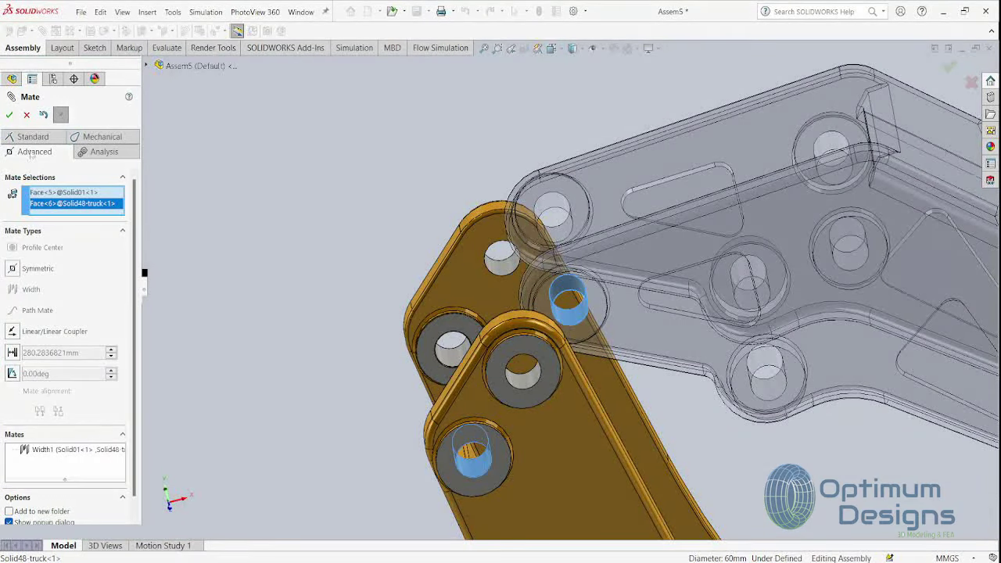
{"action": "left_click", "coordinate": [32, 137]}
{"action": "left_click", "coordinate": [13, 338]}
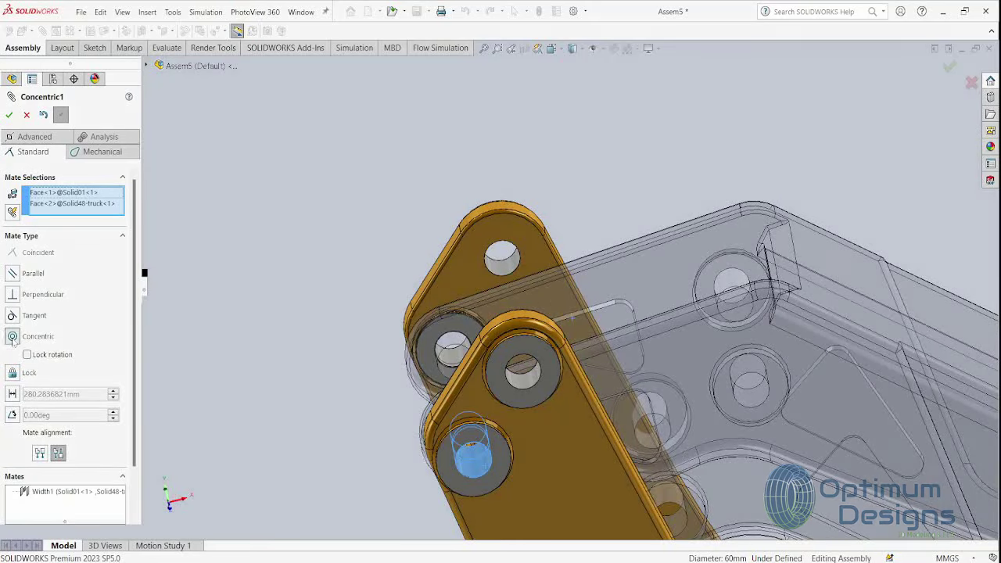
{"action": "left_click", "coordinate": [9, 115]}
Orbit around the pinned arm to check it, then finish mating
{"action": "scroll", "coordinate": [836, 380], "scroll_direction": "up", "scroll_amount": 5}
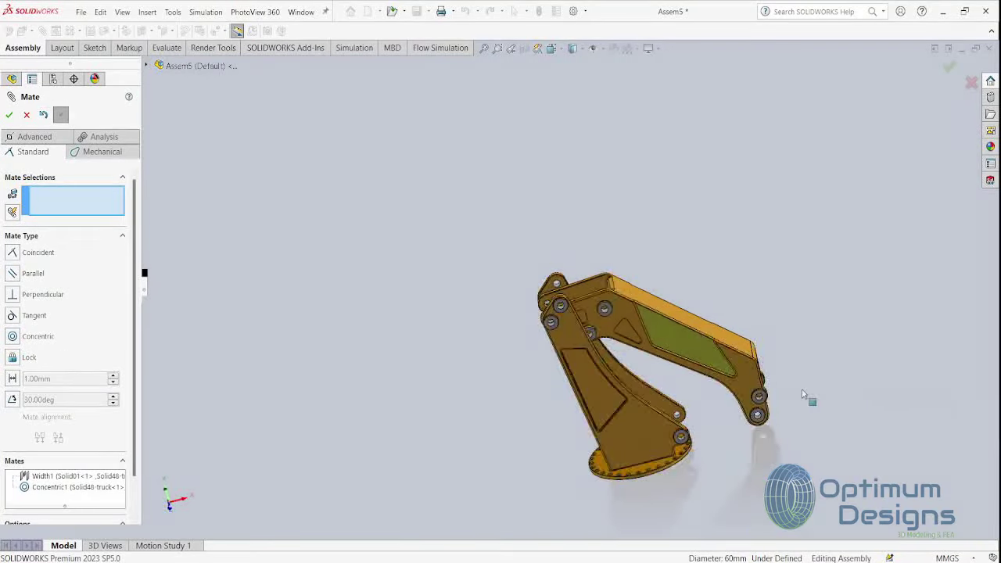
{"action": "mouse_move", "coordinate": [836, 380]}
{"action": "middle_mouse_down"}
{"action": "mouse_move", "coordinate": [581, 479]}
{"action": "mouse_move", "coordinate": [580, 437]}
{"action": "middle_mouse_up"}
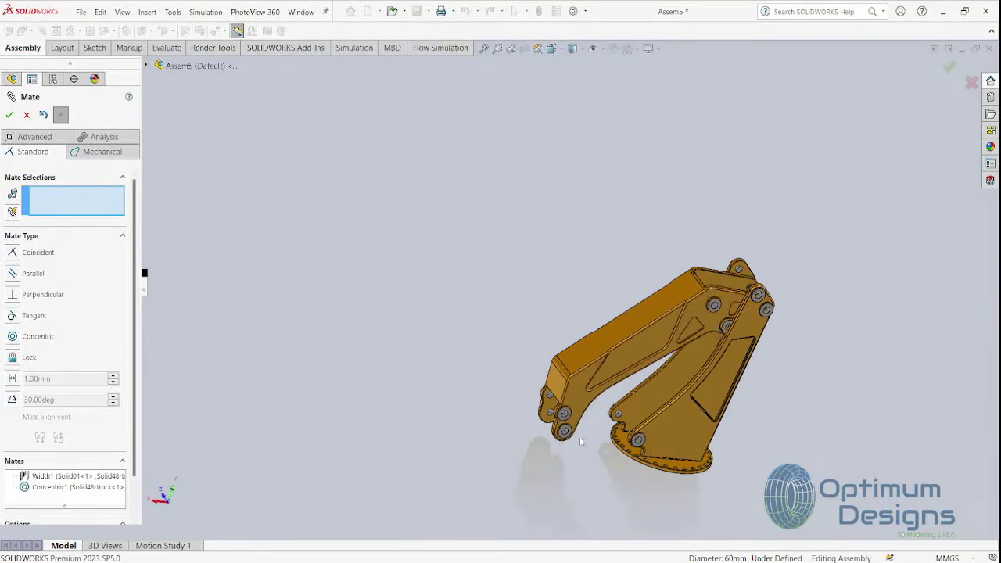
{"action": "middle_click_drag", "start_coordinate": [569, 175], "coordinate": [577, 224]}
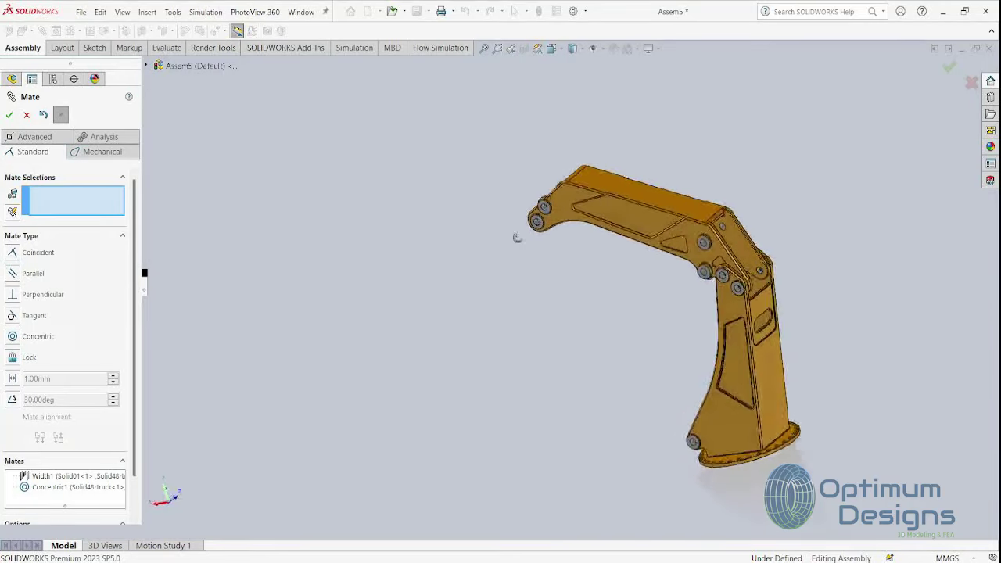
{"action": "left_click", "coordinate": [29, 116]}
Insert the Cylinder - Housing Utama part and place it near the base
{"action": "left_click", "coordinate": [22, 32]}
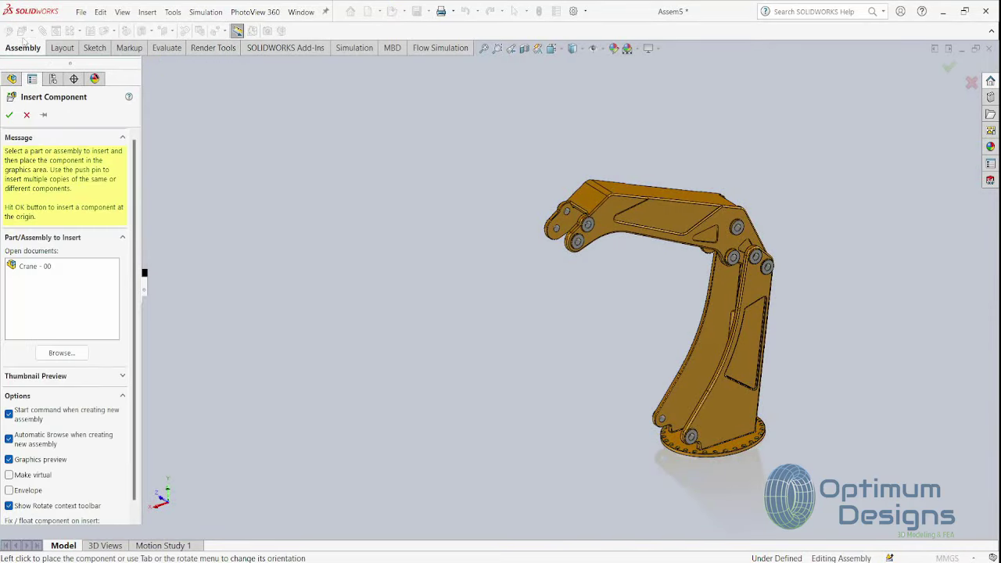
{"action": "left_click", "coordinate": [69, 354]}
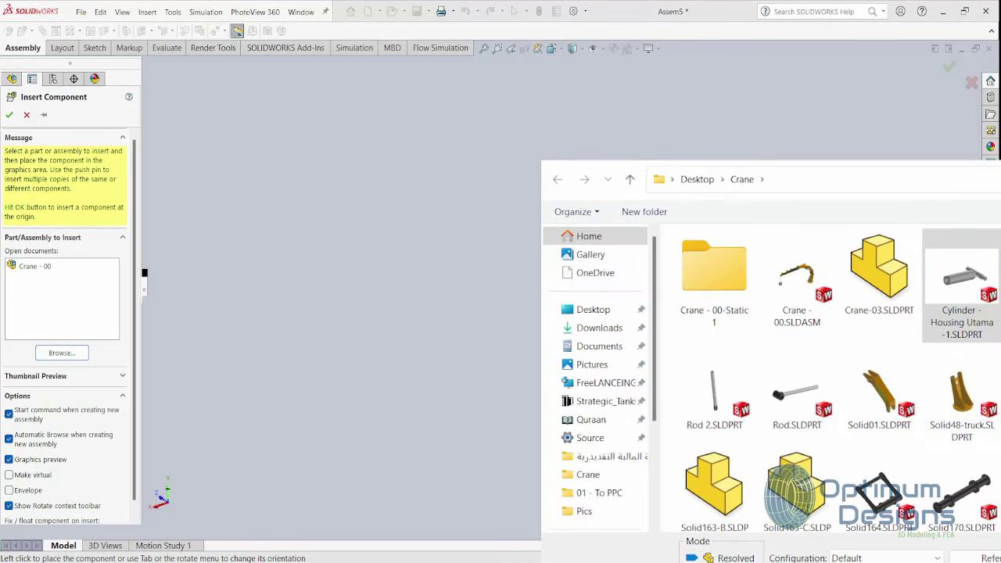
{"action": "double_click", "coordinate": [963, 282]}
{"action": "scroll", "coordinate": [654, 420], "scroll_direction": "down", "scroll_amount": 5}
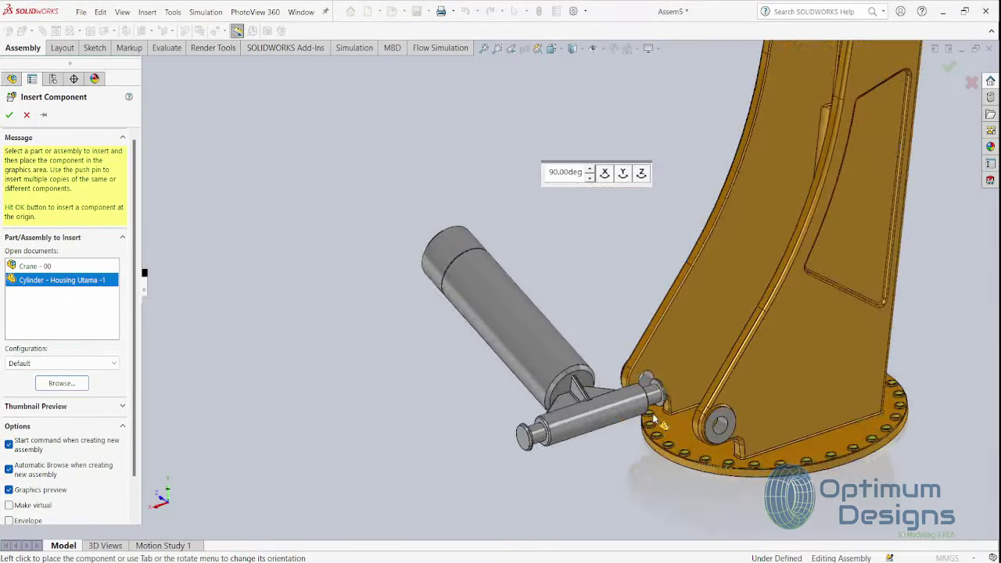
{"action": "left_click", "coordinate": [654, 420]}
{"action": "scroll", "coordinate": [678, 432], "scroll_direction": "down", "scroll_amount": 3}
Pin the cylinder's mounting pin concentric to the base's lower bracket hole (Concentric2)
{"action": "left_click", "coordinate": [748, 394]}
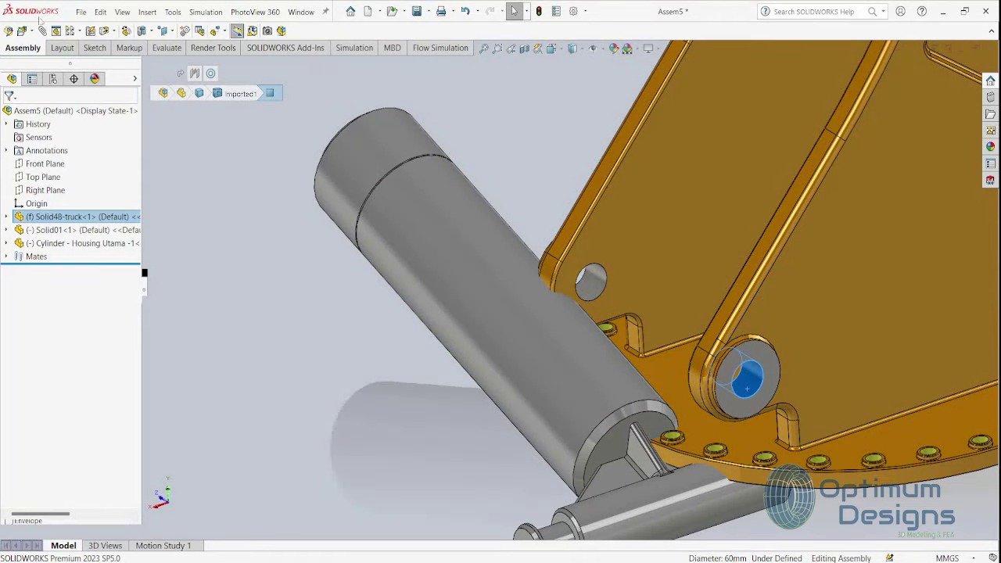
{"action": "key", "text": "m"}
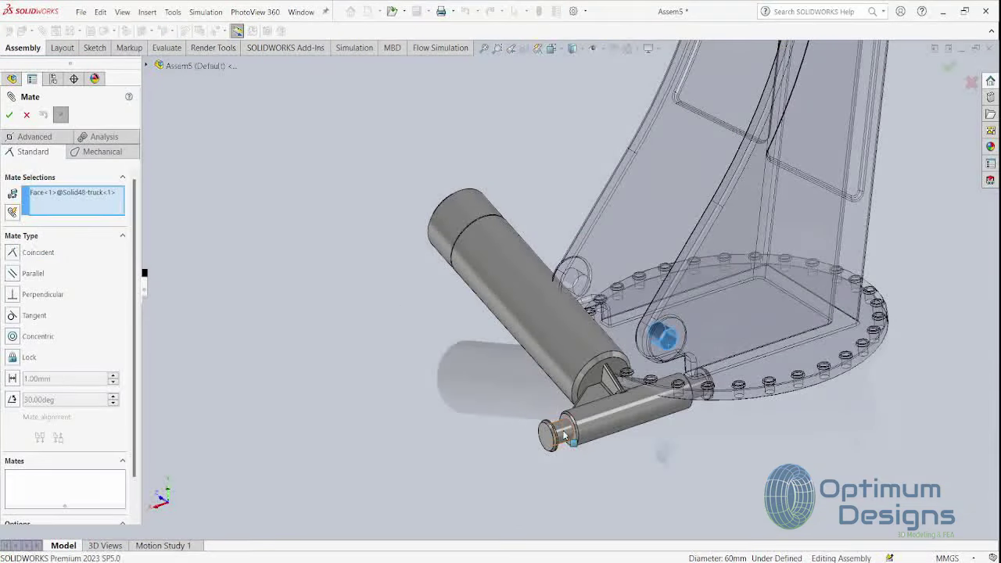
{"action": "left_click", "coordinate": [570, 435]}
{"action": "right_click", "coordinate": [570, 436]}
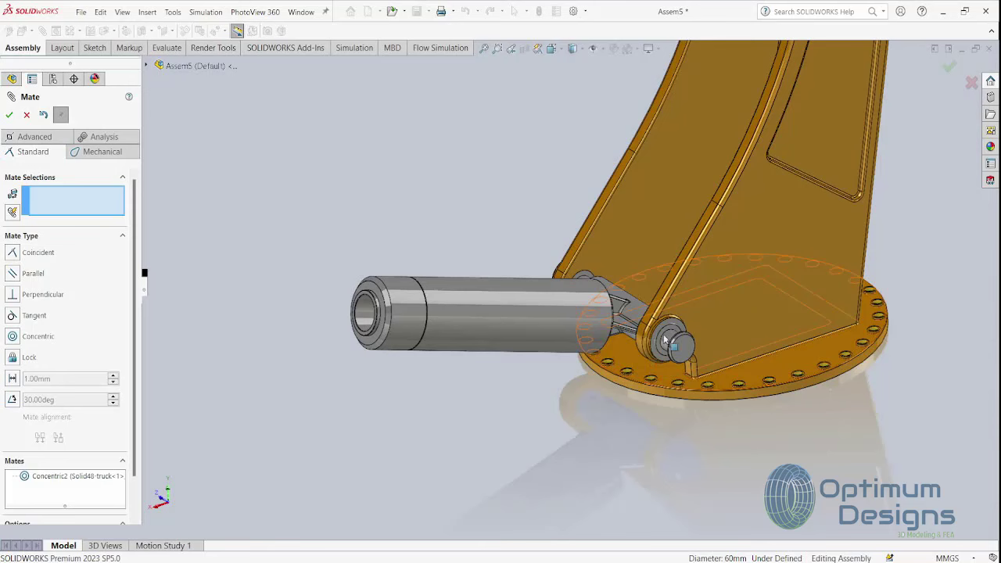
{"action": "left_click", "coordinate": [704, 309]}
{"action": "left_click", "coordinate": [35, 137]}
Select both bracket plate faces as the first Width mate set
{"action": "left_click", "coordinate": [30, 289]}
{"action": "middle_click_drag", "start_coordinate": [775, 309], "coordinate": [616, 279]}
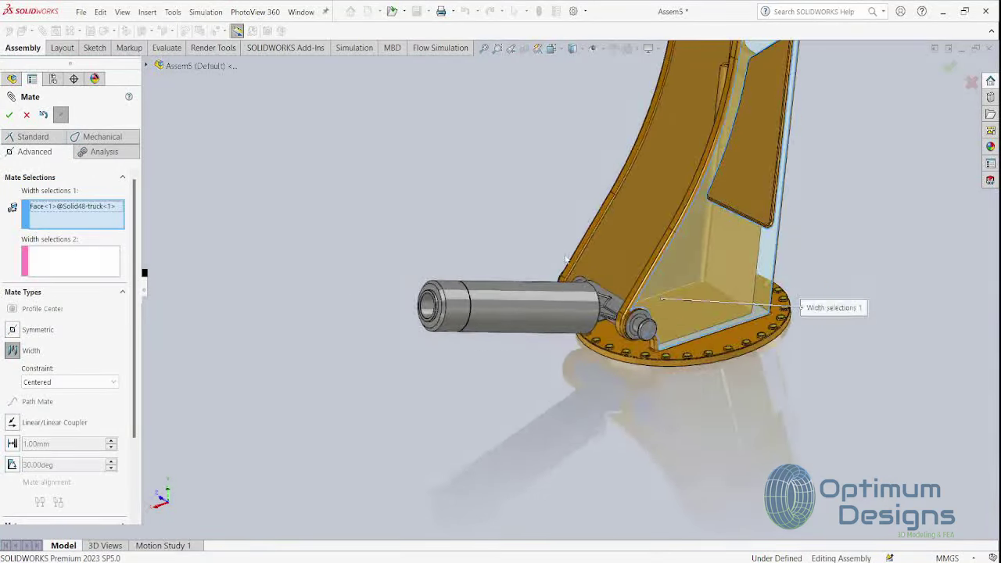
{"action": "left_click", "coordinate": [616, 279]}
{"action": "scroll", "coordinate": [592, 265], "scroll_direction": "down", "scroll_amount": 5}
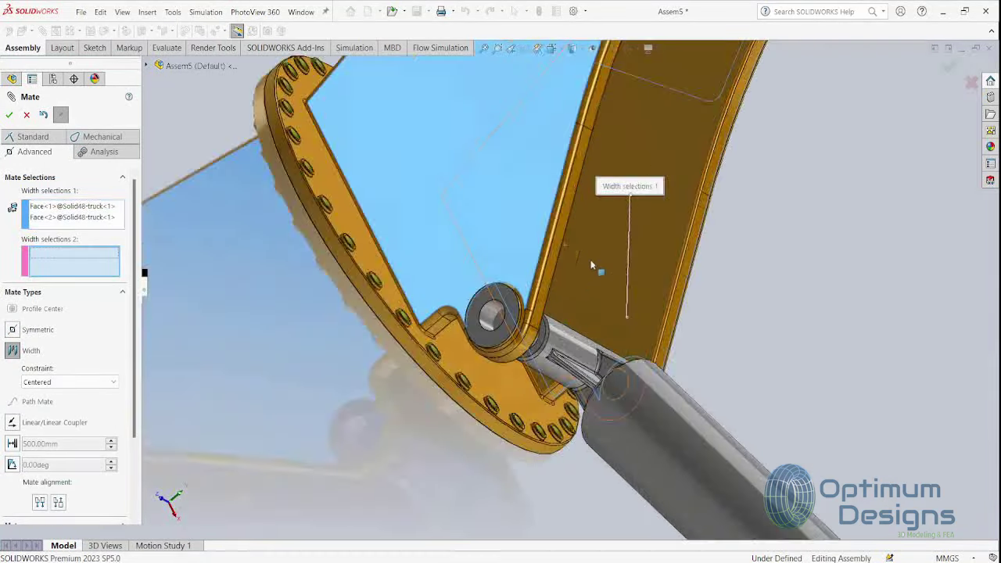
{"action": "scroll", "coordinate": [559, 345], "scroll_direction": "down", "scroll_amount": 3}
{"action": "scroll", "coordinate": [567, 345], "scroll_direction": "down", "scroll_amount": 3}
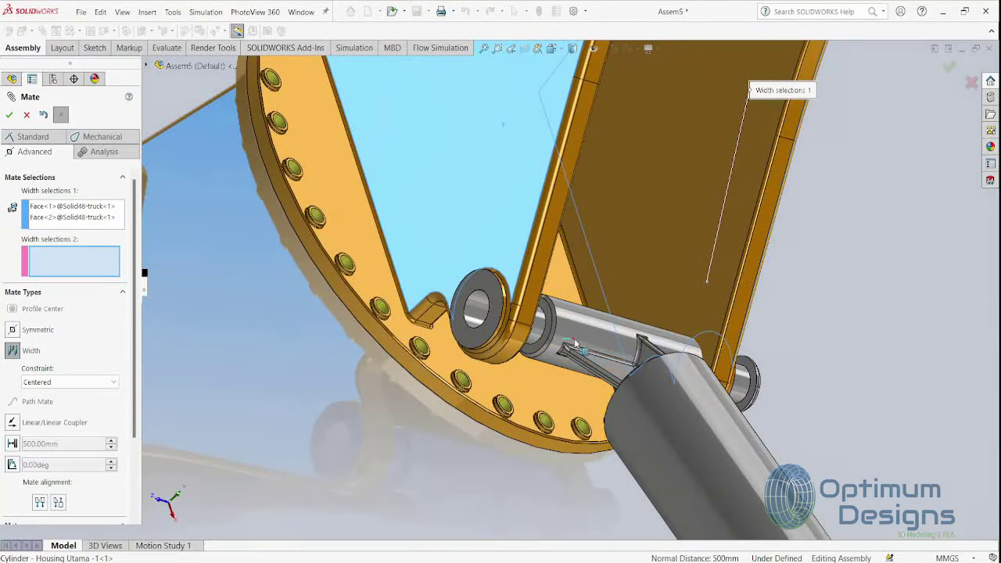
Pick both cylinder mount end faces and accept Width2, centring the cylinder
{"action": "left_click", "coordinate": [623, 351]}
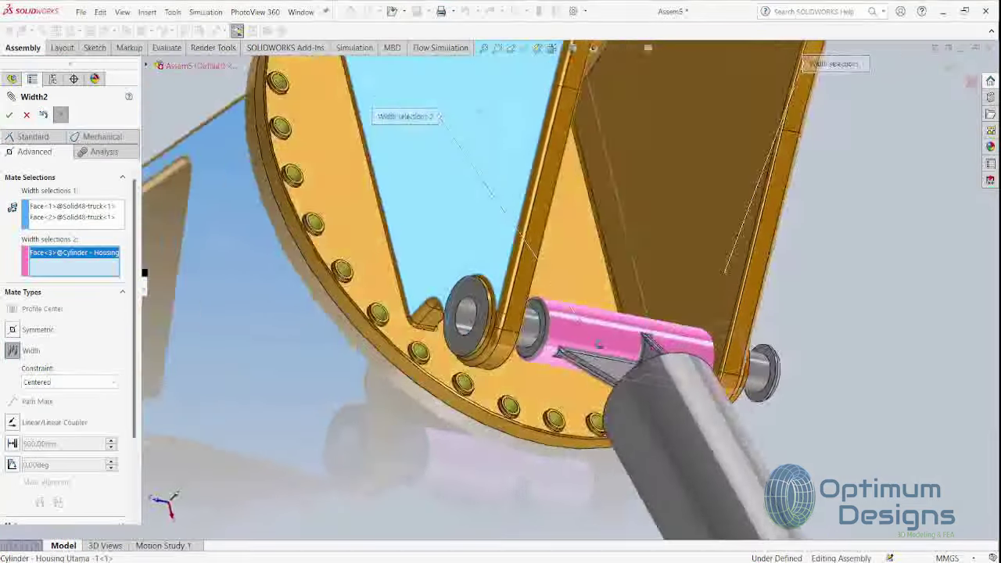
{"action": "key", "text": "Delete"}
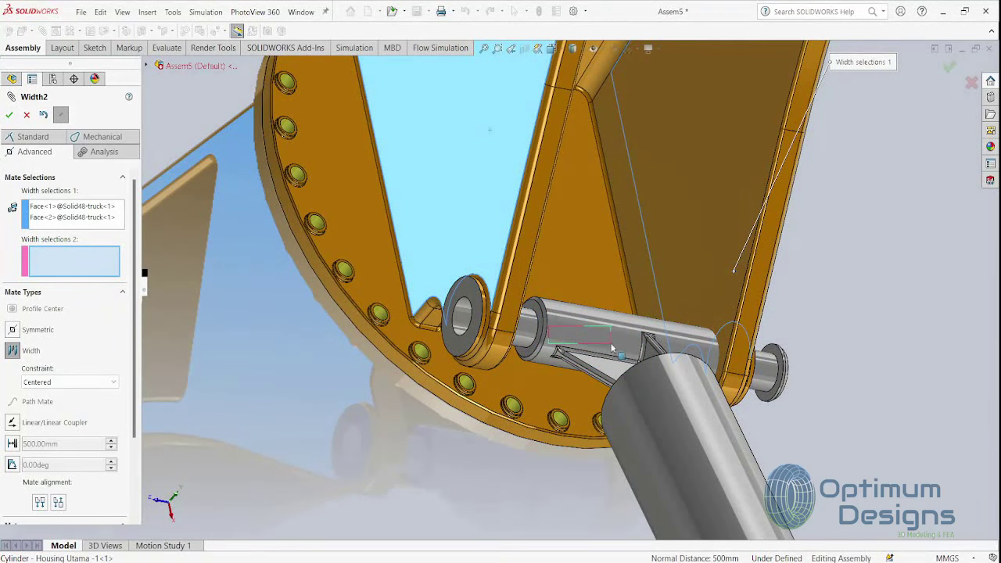
{"action": "left_click", "coordinate": [551, 340]}
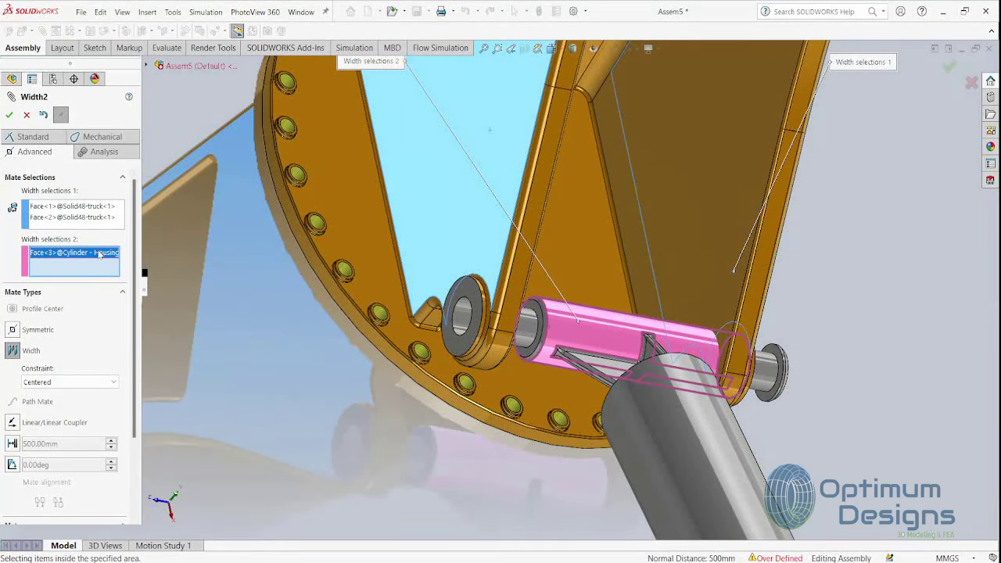
{"action": "key", "text": "Delete"}
{"action": "middle_click_drag", "start_coordinate": [500, 313], "coordinate": [558, 321]}
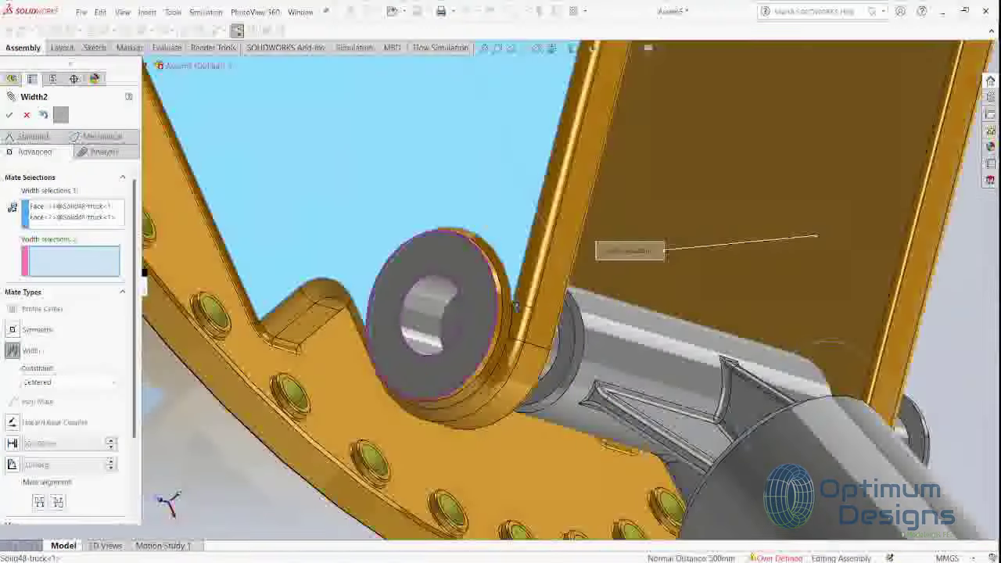
{"action": "scroll", "coordinate": [559, 321], "scroll_direction": "up", "scroll_amount": 5}
{"action": "left_click", "coordinate": [422, 318]}
{"action": "mouse_move", "coordinate": [422, 318]}
{"action": "middle_mouse_down"}
{"action": "mouse_move", "coordinate": [381, 305]}
{"action": "mouse_move", "coordinate": [831, 381]}
{"action": "middle_mouse_up"}
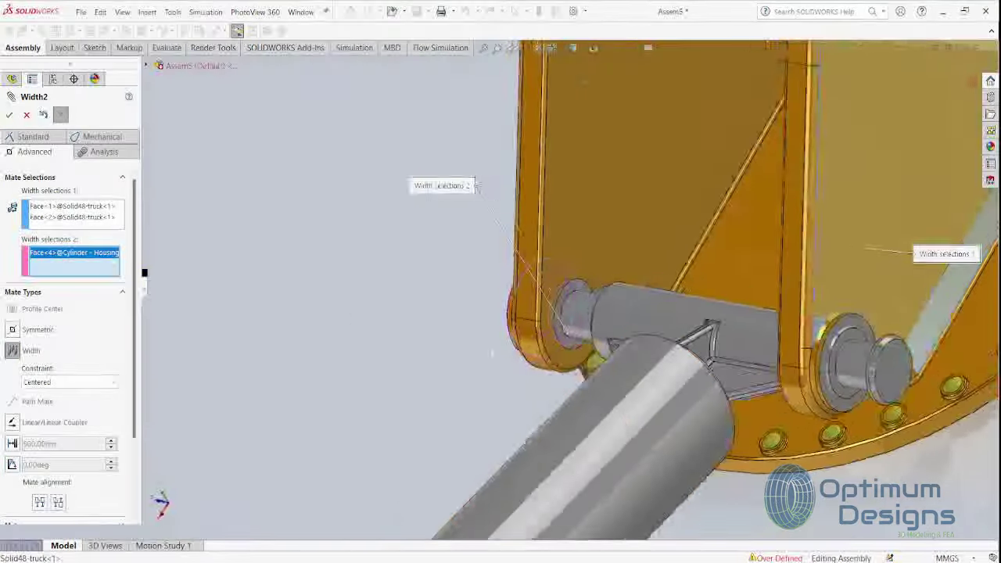
{"action": "left_click", "coordinate": [887, 376]}
{"action": "key", "text": "Return"}
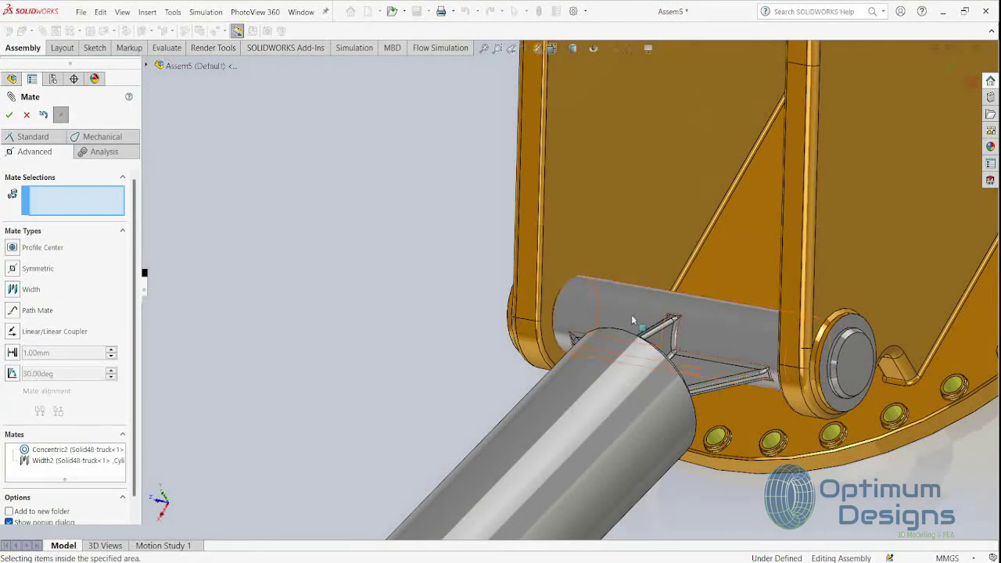
{"action": "left_click", "coordinate": [26, 115]}
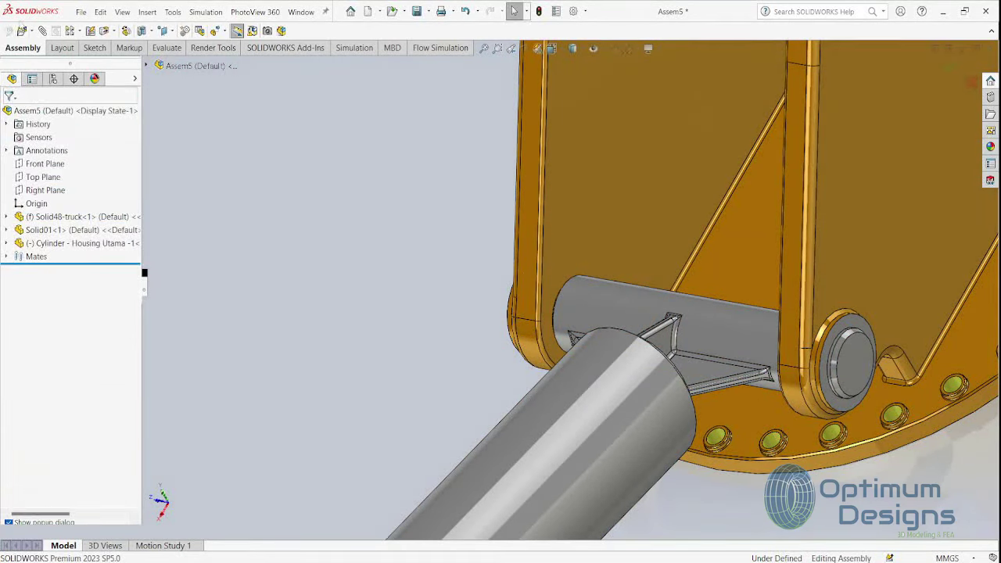
Insert the Rod part and place it in the assembly
{"action": "left_click", "coordinate": [24, 33]}
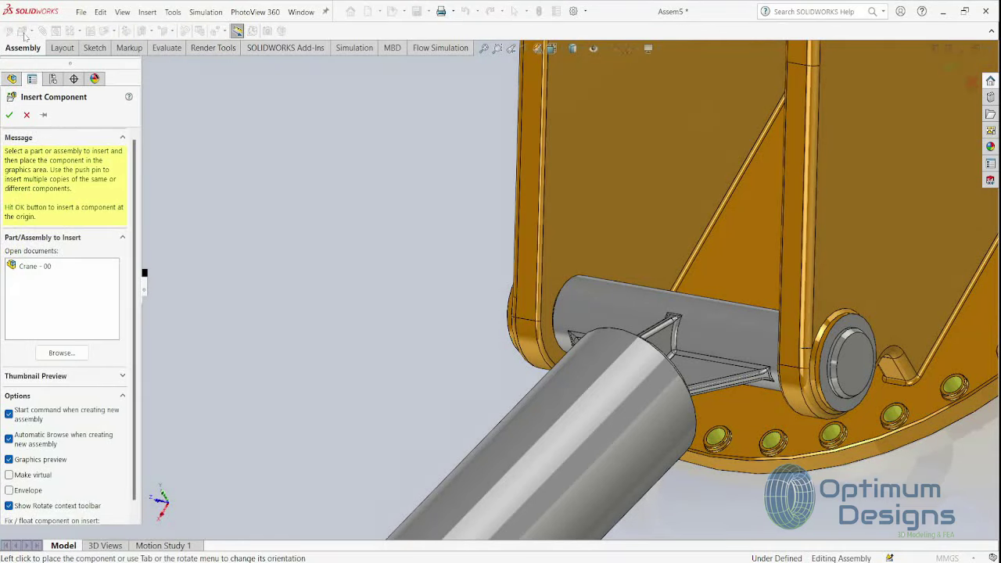
{"action": "left_click", "coordinate": [61, 352]}
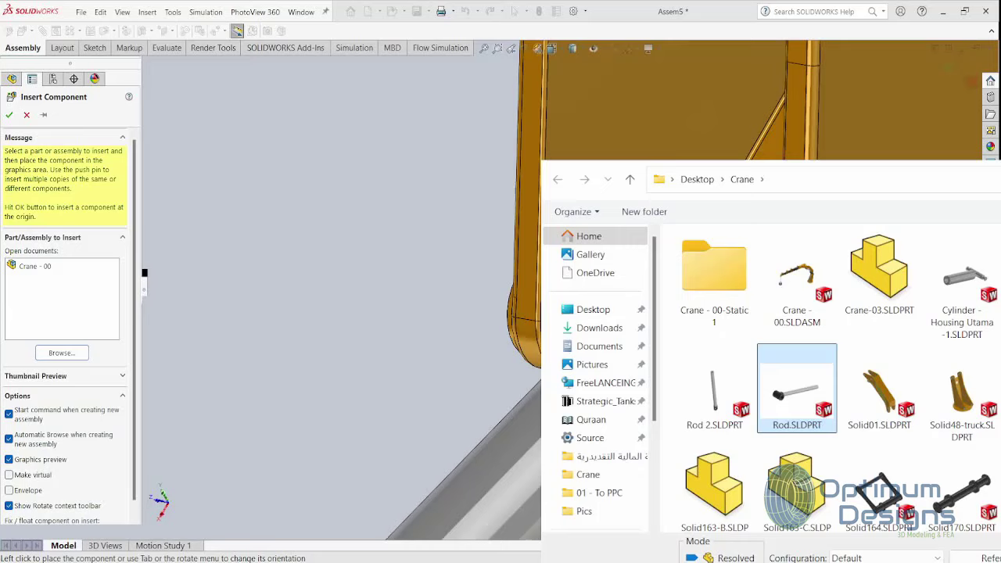
{"action": "double_click", "coordinate": [796, 391]}
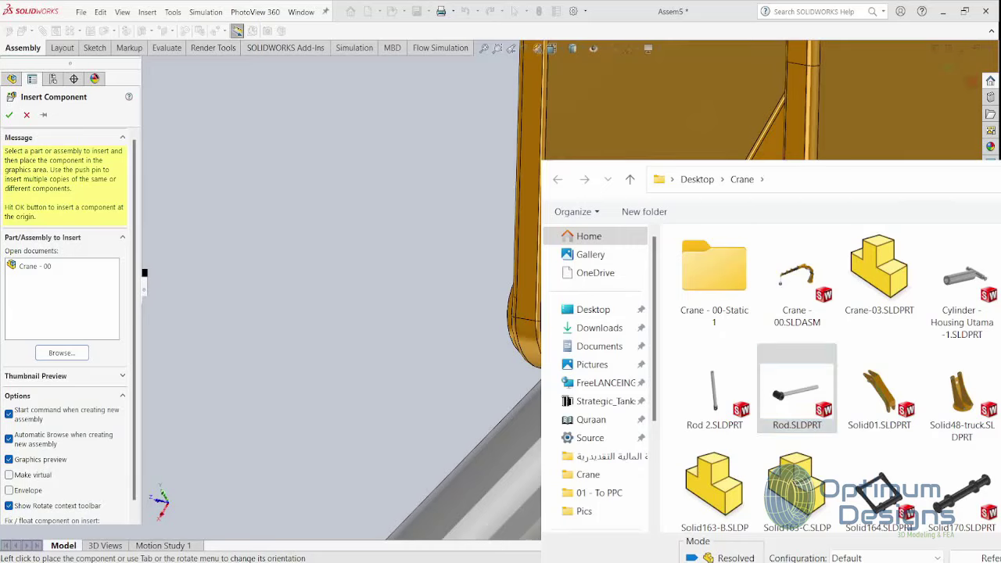
{"action": "left_click", "coordinate": [453, 336]}
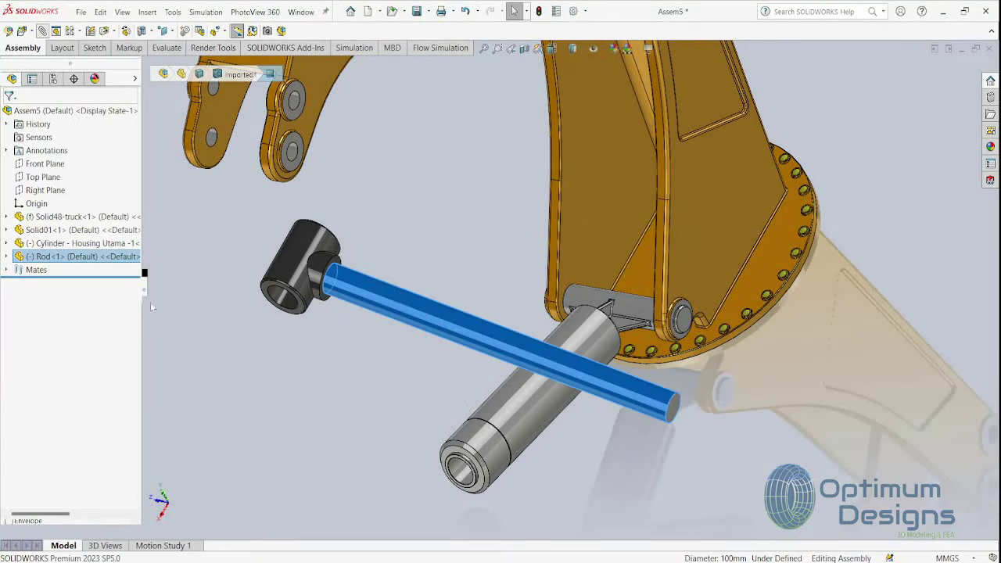
Make the rod concentric with the cylinder bore (Concentric3) and slide it out
{"action": "key", "text": "m"}
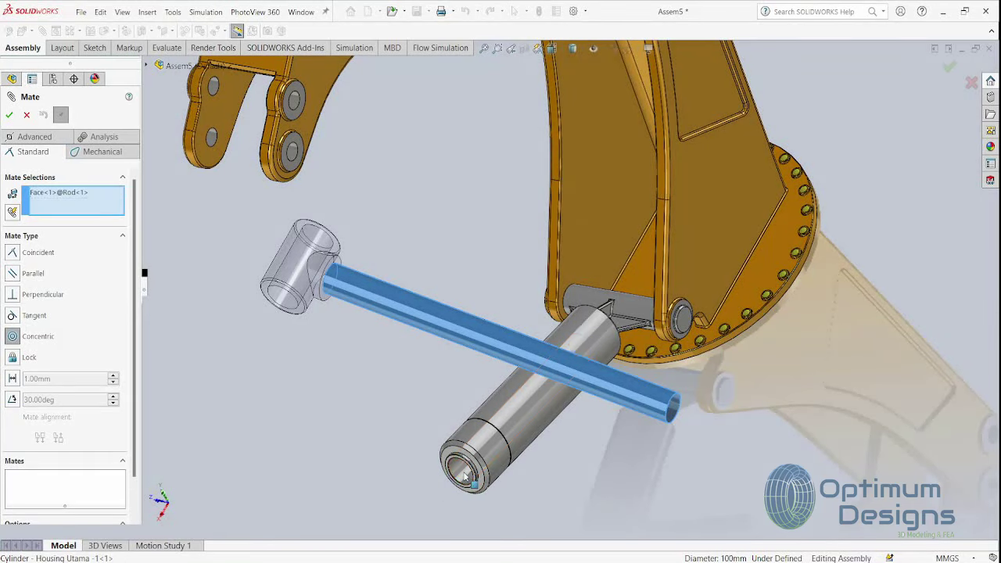
{"action": "left_click", "coordinate": [467, 477]}
{"action": "key", "text": "Return"}
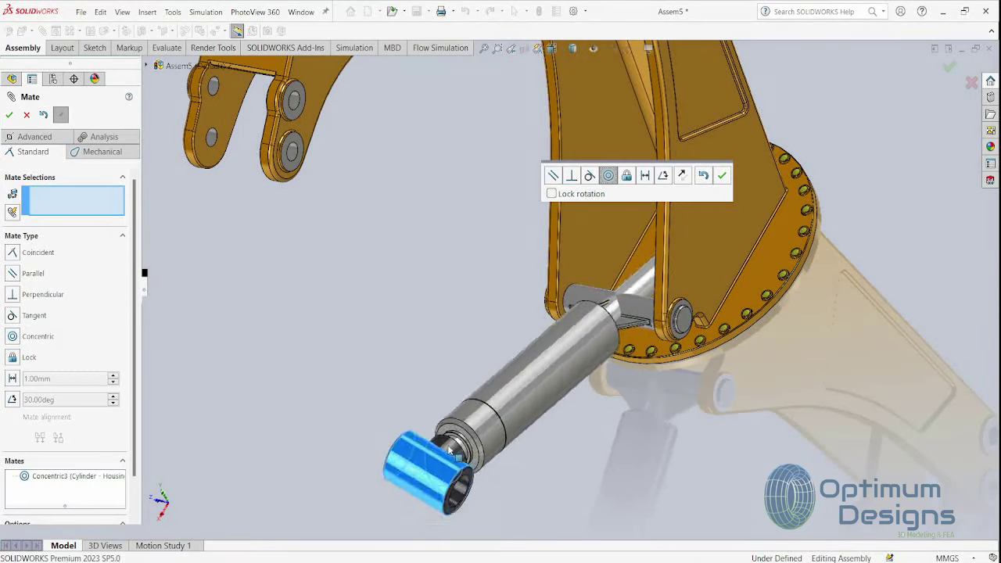
{"action": "left_click_drag", "start_coordinate": [450, 452], "coordinate": [119, 344]}
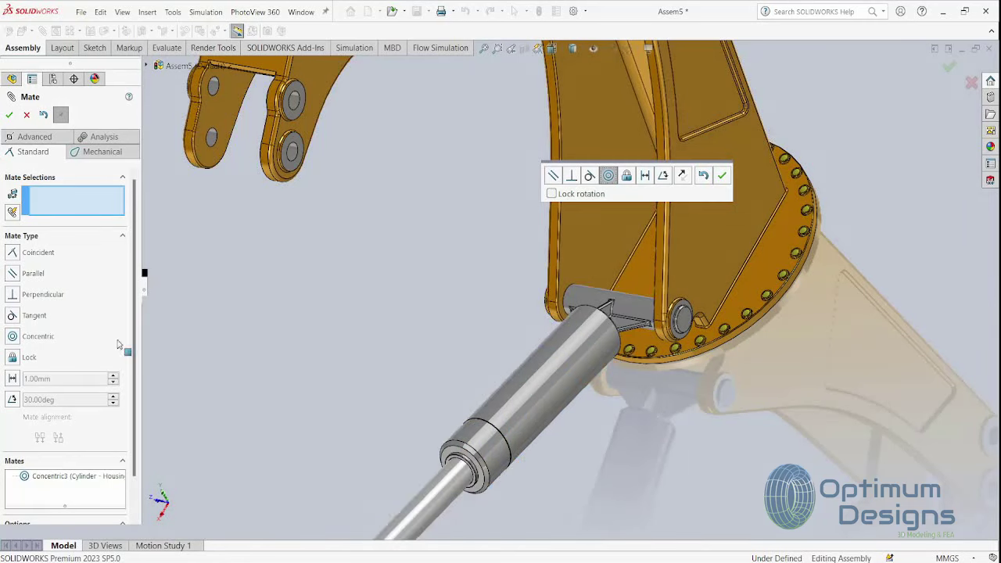
{"action": "left_click", "coordinate": [26, 115]}
Slide the rod along the cylinder axis to test its motion
{"action": "scroll", "coordinate": [410, 245], "scroll_direction": "up", "scroll_amount": 3}
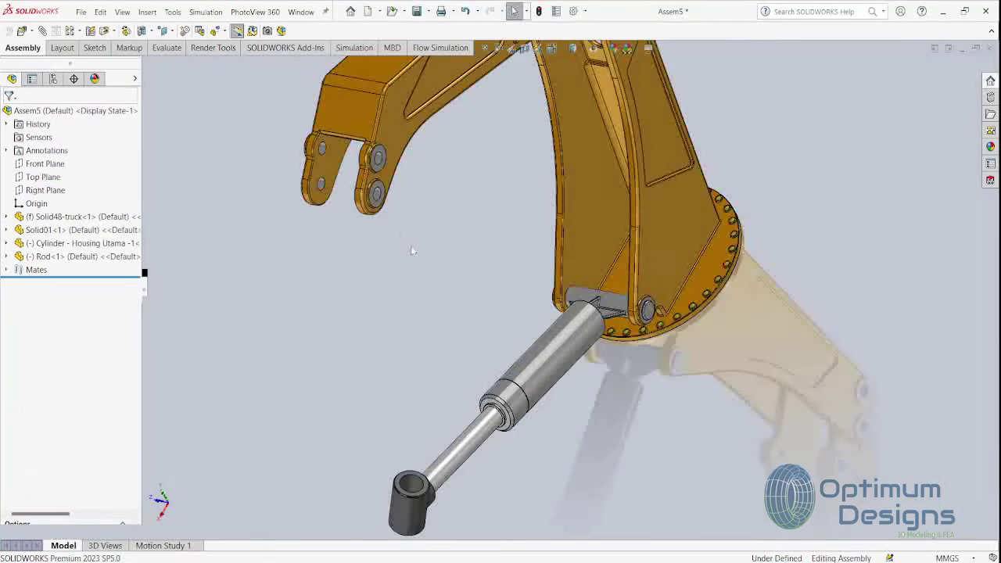
{"action": "mouse_move", "coordinate": [410, 246]}
{"action": "middle_mouse_down"}
{"action": "mouse_move", "coordinate": [329, 210]}
{"action": "mouse_move", "coordinate": [443, 298]}
{"action": "middle_mouse_up"}
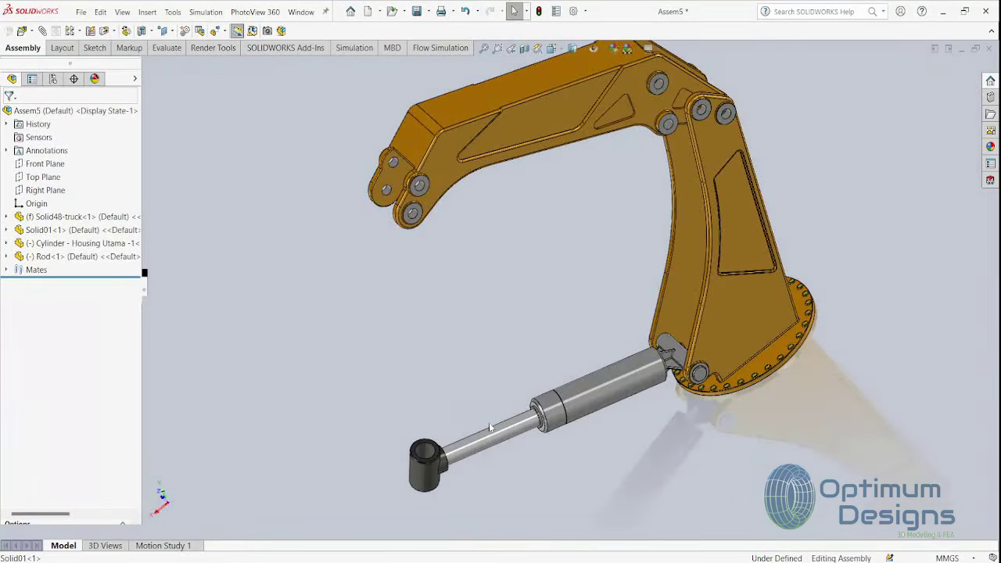
{"action": "mouse_move", "coordinate": [473, 452]}
{"action": "left_mouse_down"}
{"action": "mouse_move", "coordinate": [503, 398]}
{"action": "mouse_move", "coordinate": [542, 400]}
{"action": "left_mouse_up"}
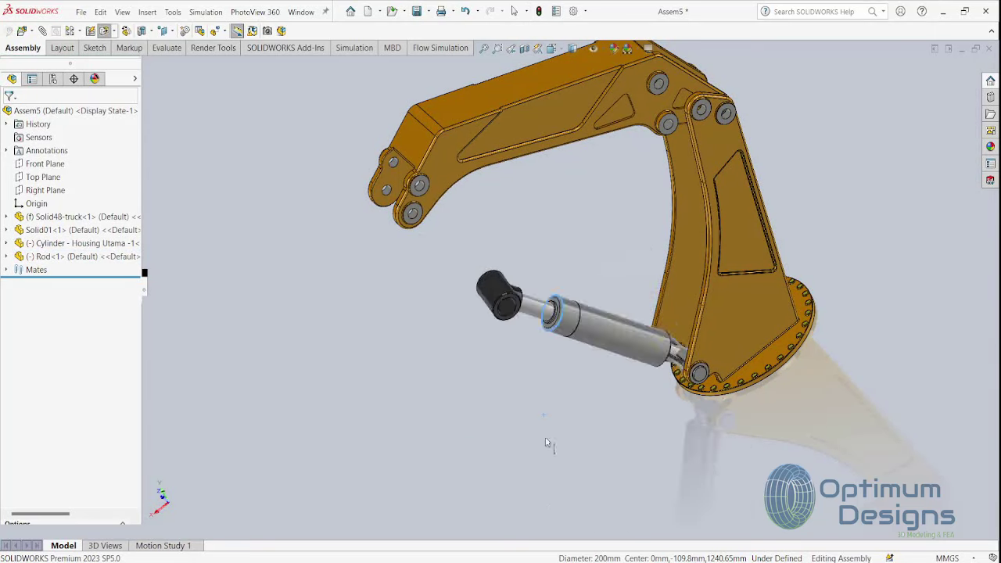
From a flat side view, swing the boom arm upward about its lower pins
{"action": "mouse_move", "coordinate": [599, 194]}
{"action": "middle_mouse_down"}
{"action": "mouse_move", "coordinate": [556, 129]}
{"action": "mouse_move", "coordinate": [534, 246]}
{"action": "middle_mouse_up"}
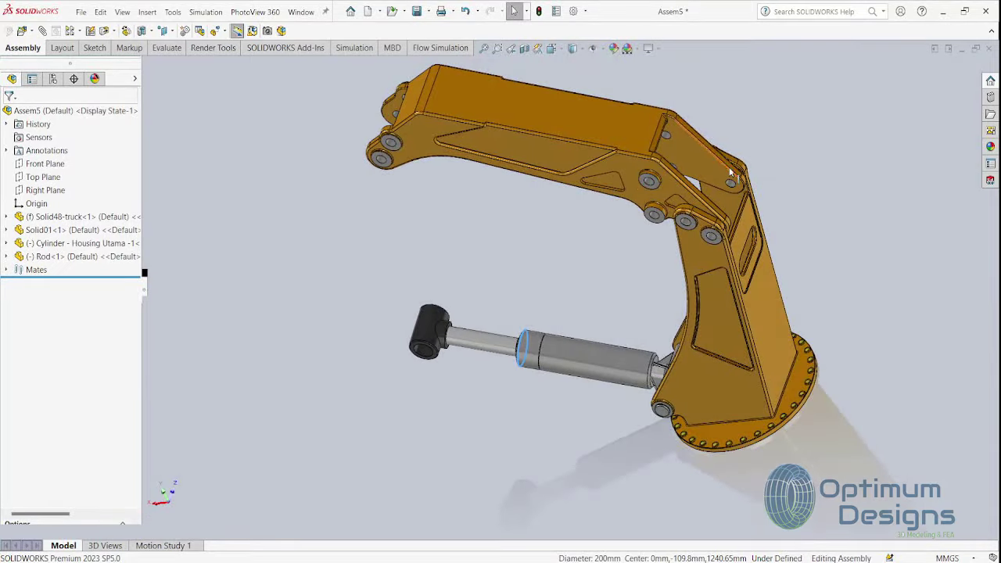
{"action": "scroll", "coordinate": [596, 233], "scroll_direction": "down", "scroll_amount": 5}
{"action": "middle_click_drag", "start_coordinate": [596, 233], "coordinate": [630, 104]}
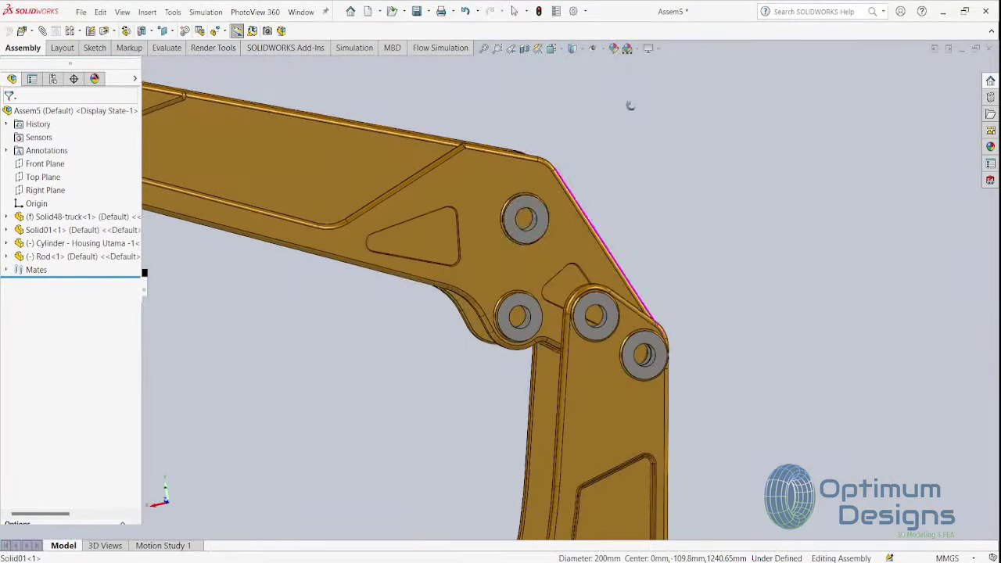
{"action": "left_click_drag", "start_coordinate": [540, 227], "coordinate": [592, 205]}
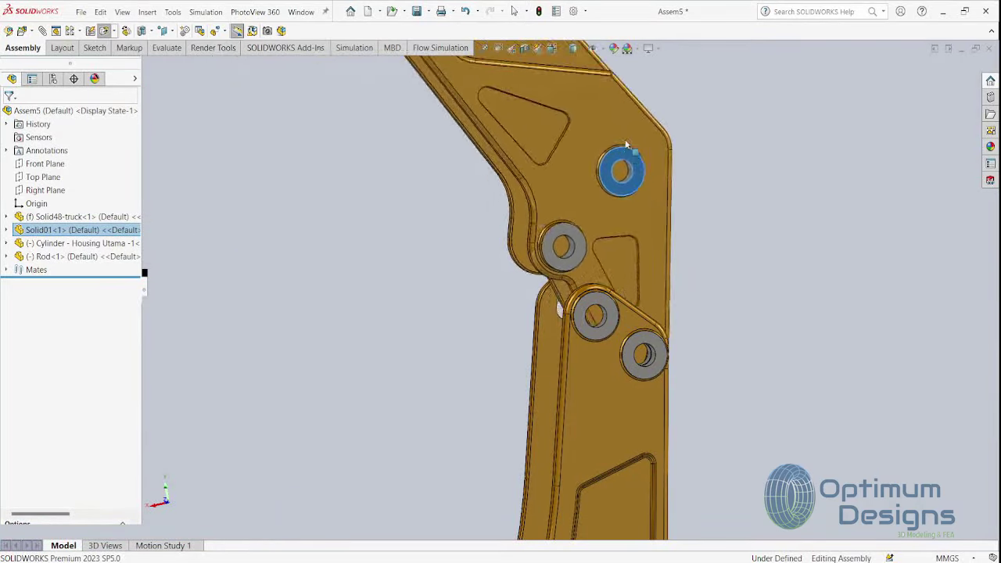
{"action": "mouse_move", "coordinate": [592, 207]}
{"action": "left_mouse_down"}
{"action": "mouse_move", "coordinate": [724, 145]}
{"action": "mouse_move", "coordinate": [550, 196]}
{"action": "mouse_move", "coordinate": [633, 131]}
{"action": "mouse_move", "coordinate": [688, 123]}
{"action": "left_mouse_up"}
{"action": "scroll", "coordinate": [496, 274], "scroll_direction": "up", "scroll_amount": 3}
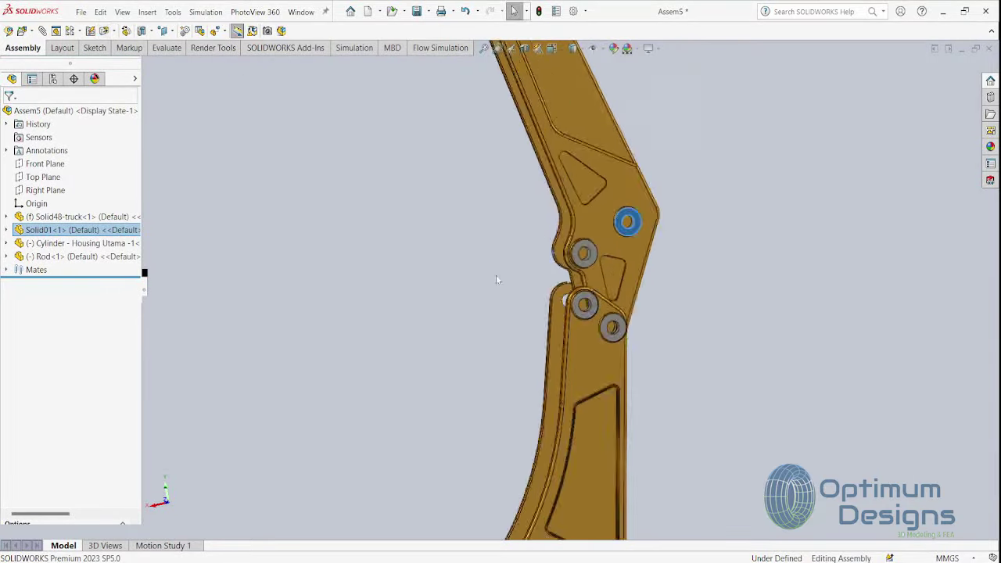
{"action": "scroll", "coordinate": [495, 304], "scroll_direction": "up", "scroll_amount": 3}
Orbit and zoom around the whole assembly to inspect the linkage
{"action": "mouse_move", "coordinate": [495, 309]}
{"action": "middle_mouse_down"}
{"action": "mouse_move", "coordinate": [511, 352]}
{"action": "mouse_move", "coordinate": [459, 393]}
{"action": "mouse_move", "coordinate": [476, 349]}
{"action": "mouse_move", "coordinate": [517, 362]}
{"action": "mouse_move", "coordinate": [660, 535]}
{"action": "middle_mouse_up"}
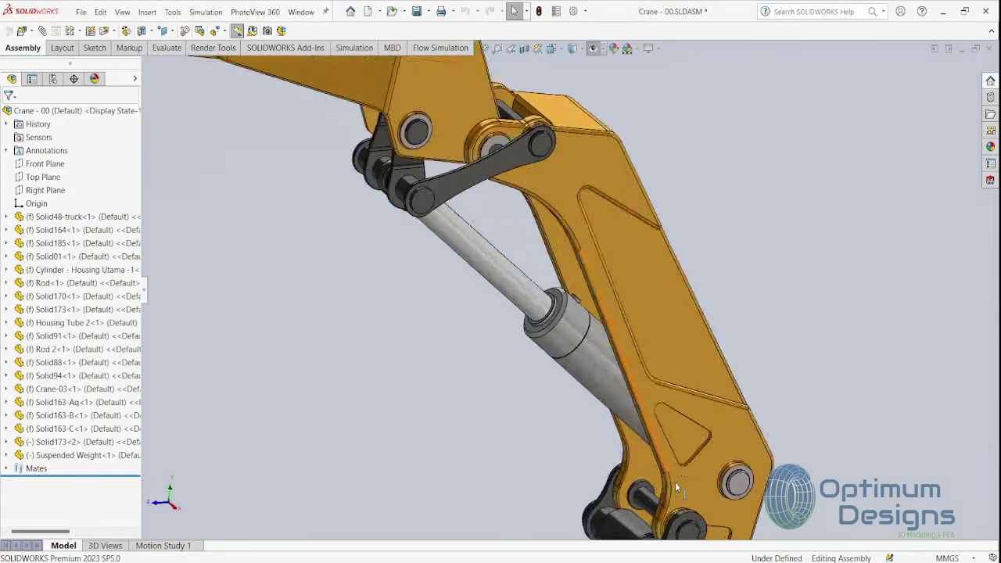
{"action": "scroll", "coordinate": [678, 488], "scroll_direction": "up", "scroll_amount": 3}
{"action": "scroll", "coordinate": [681, 487], "scroll_direction": "down", "scroll_amount": 5}
{"action": "mouse_move", "coordinate": [680, 487]}
{"action": "middle_mouse_down"}
{"action": "mouse_move", "coordinate": [598, 442]}
{"action": "mouse_move", "coordinate": [850, 159]}
{"action": "middle_mouse_up"}
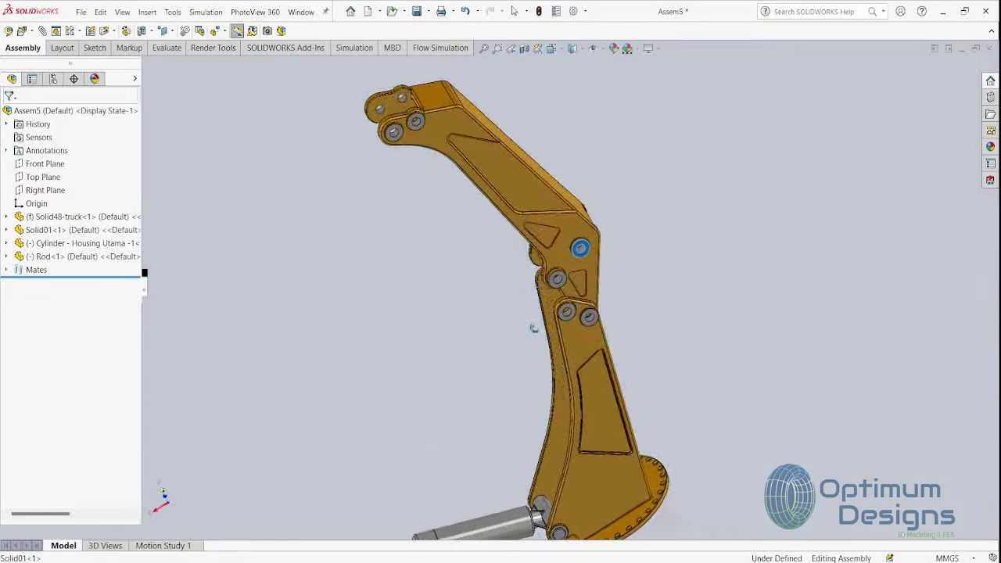
{"action": "scroll", "coordinate": [522, 341], "scroll_direction": "down", "scroll_amount": 2}
{"action": "scroll", "coordinate": [589, 287], "scroll_direction": "down", "scroll_amount": 2}
{"action": "scroll", "coordinate": [582, 300], "scroll_direction": "down", "scroll_amount": 2}
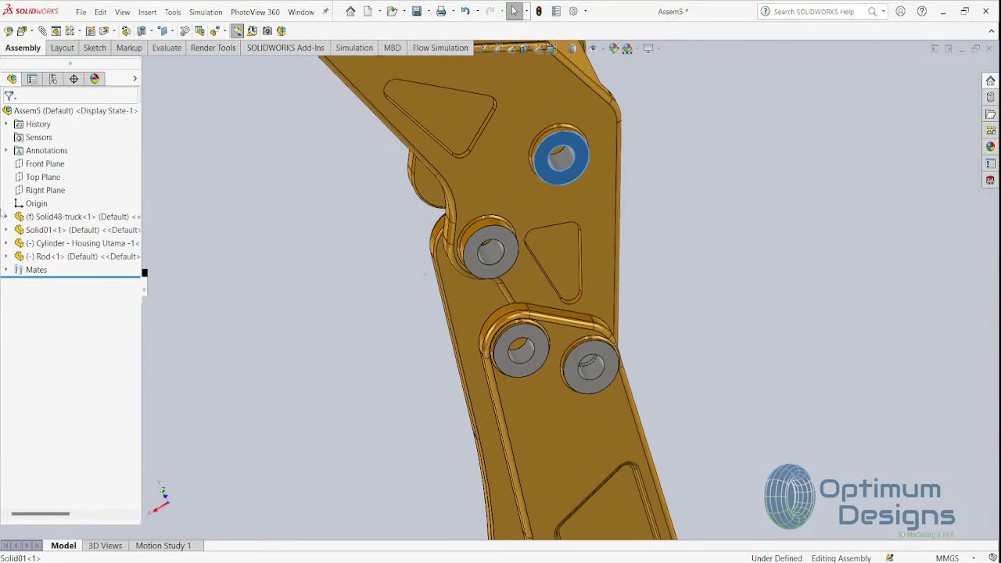
Edit Concentric3, remove the rod face, test the rod, then cancel the changes
{"action": "left_click", "coordinate": [7, 270]}
{"action": "left_click", "coordinate": [78, 336]}
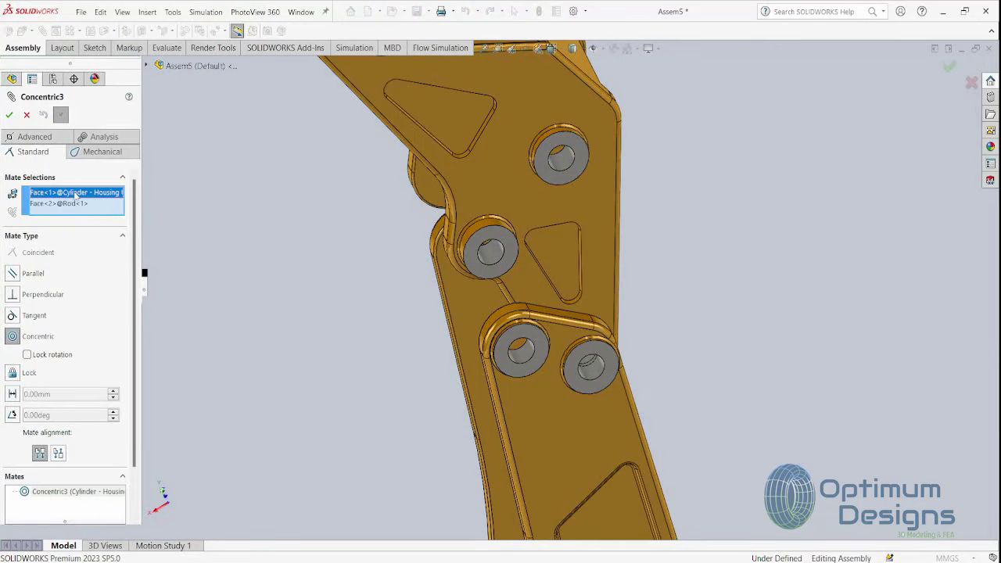
{"action": "left_click", "coordinate": [77, 203]}
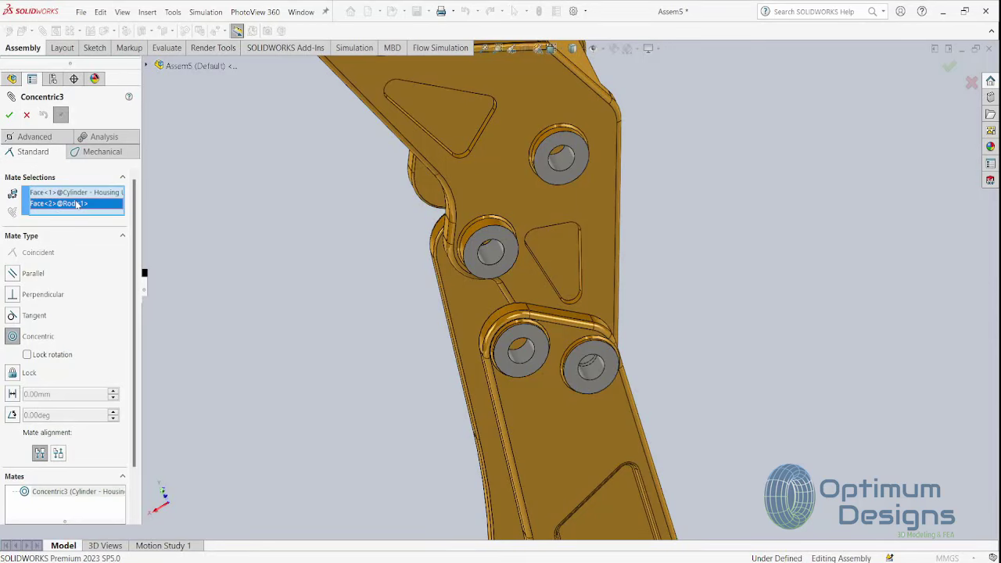
{"action": "key", "text": "Delete"}
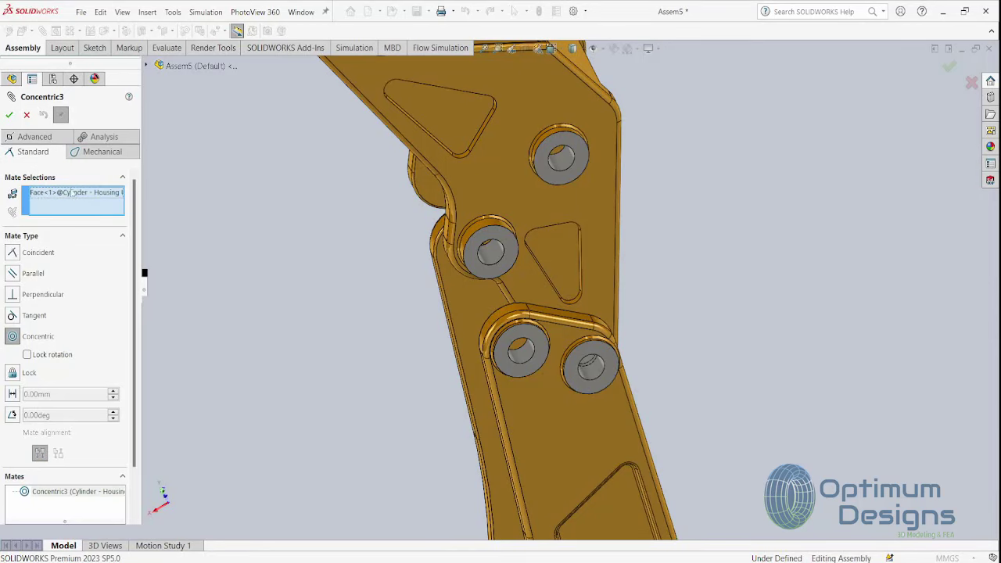
{"action": "left_click_drag", "start_coordinate": [505, 266], "coordinate": [275, 177]}
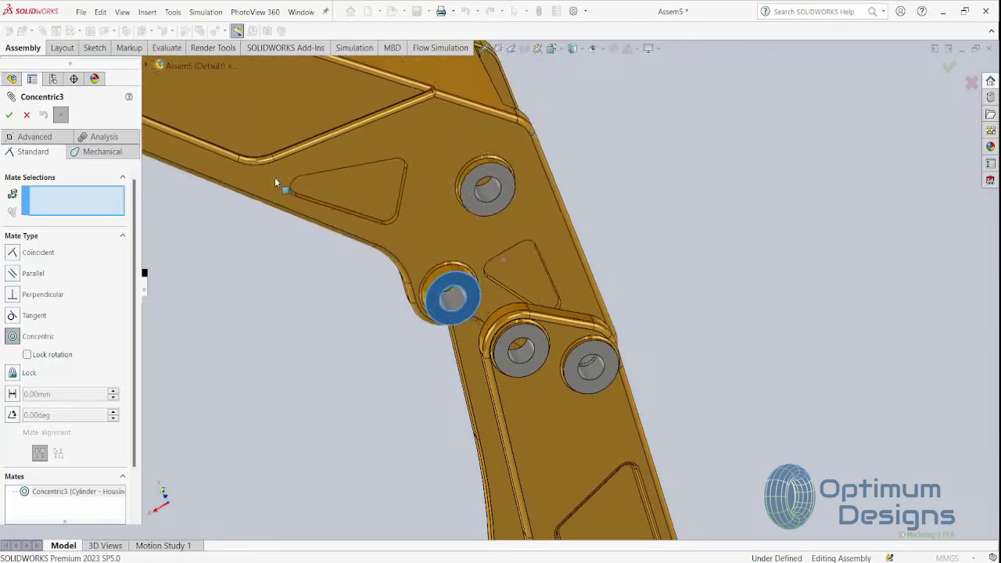
{"action": "left_click", "coordinate": [26, 115]}
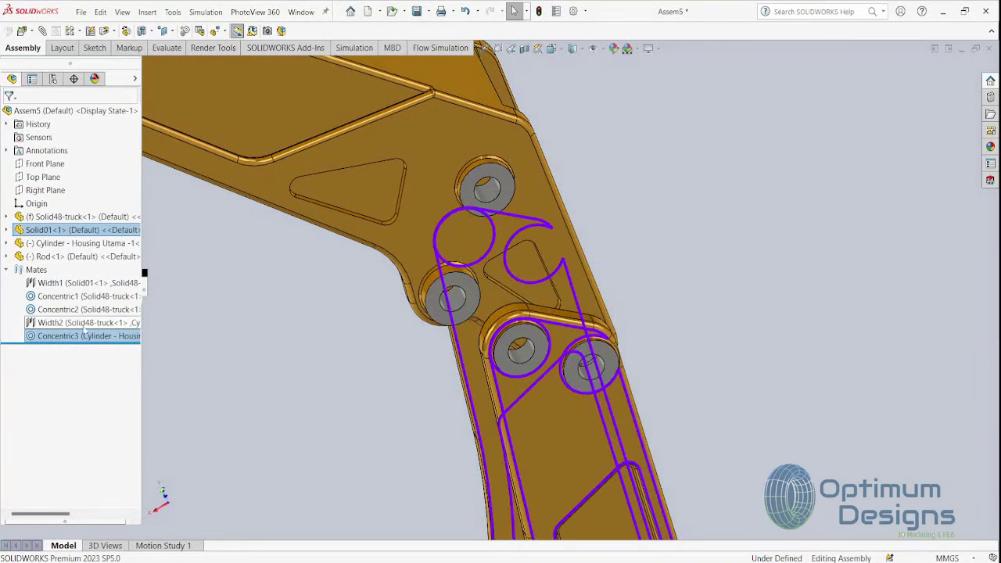
Zoom to fit, then clear both face references from Concentric1
{"action": "key", "text": "f"}
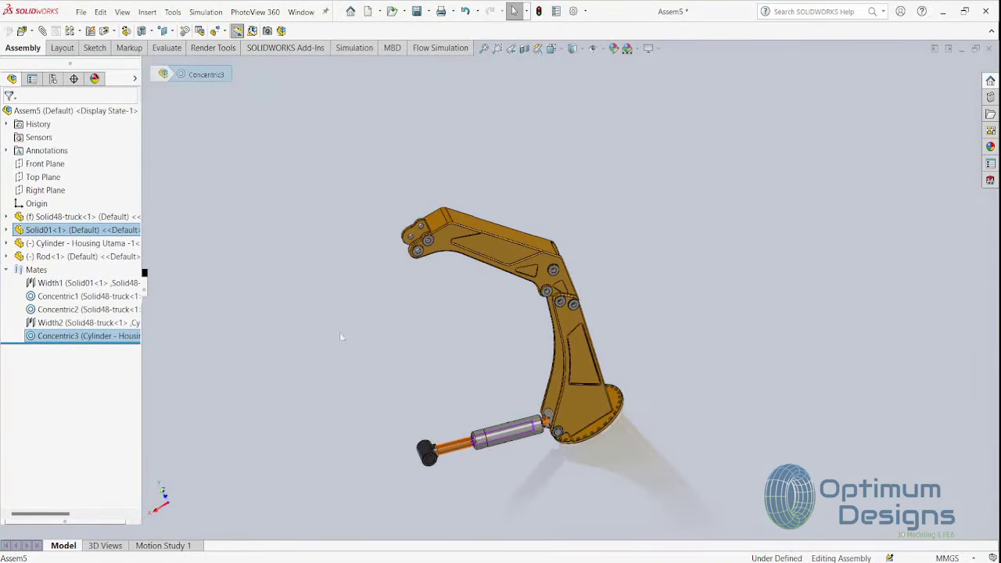
{"action": "left_click", "coordinate": [76, 311]}
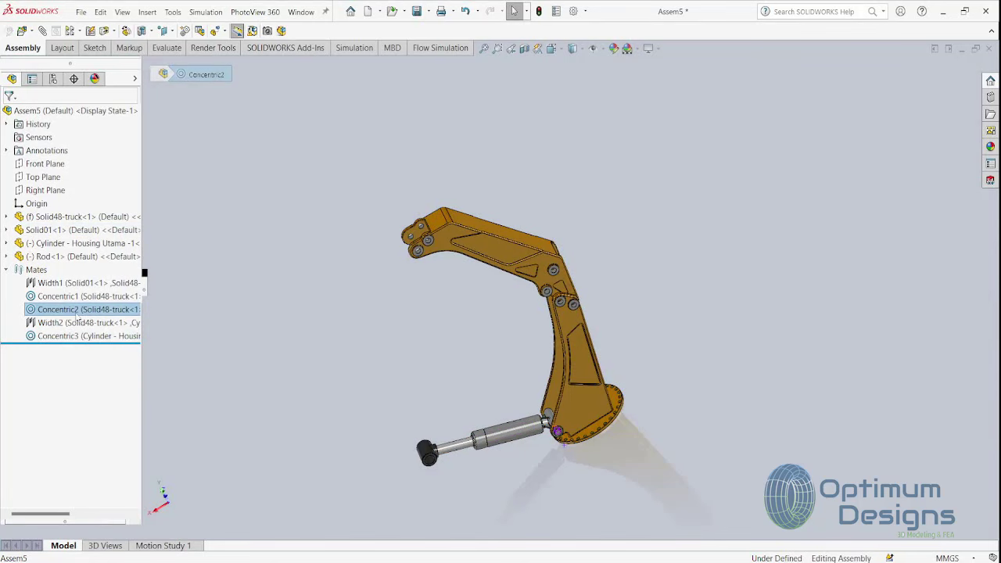
{"action": "key", "text": "Up"}
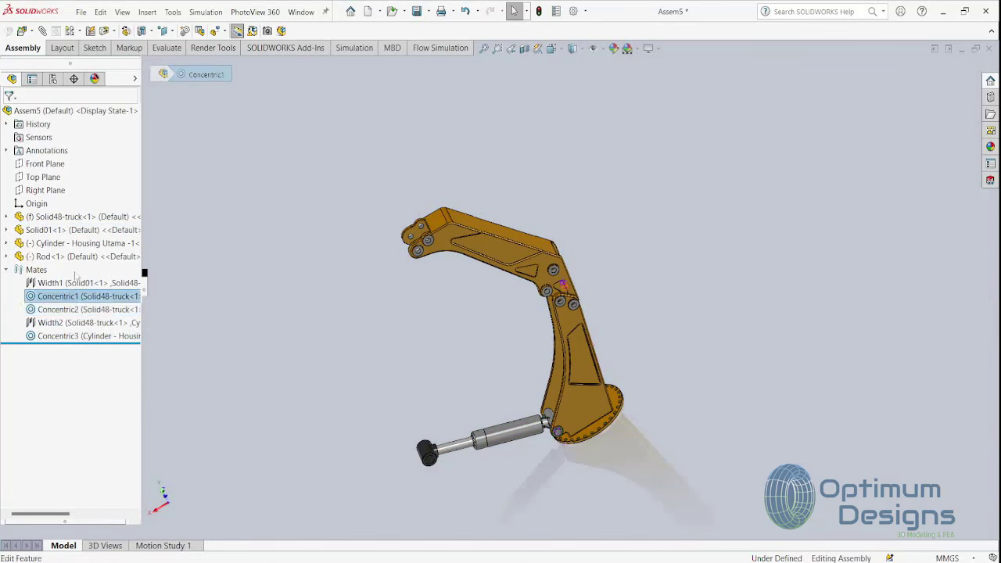
{"action": "scroll", "coordinate": [587, 278], "scroll_direction": "down", "scroll_amount": 3}
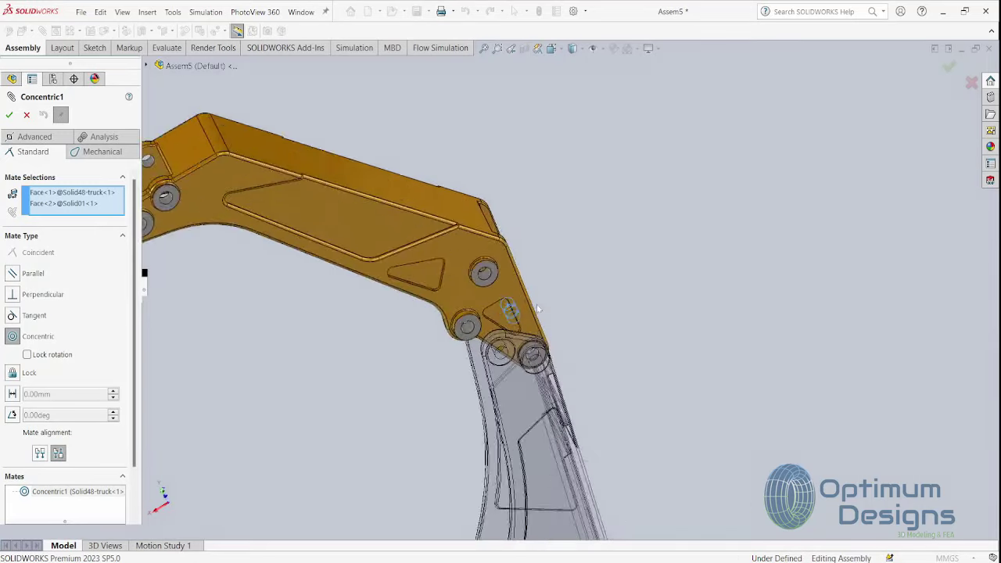
{"action": "scroll", "coordinate": [587, 278], "scroll_direction": "down", "scroll_amount": 2}
{"action": "key", "text": "Delete"}
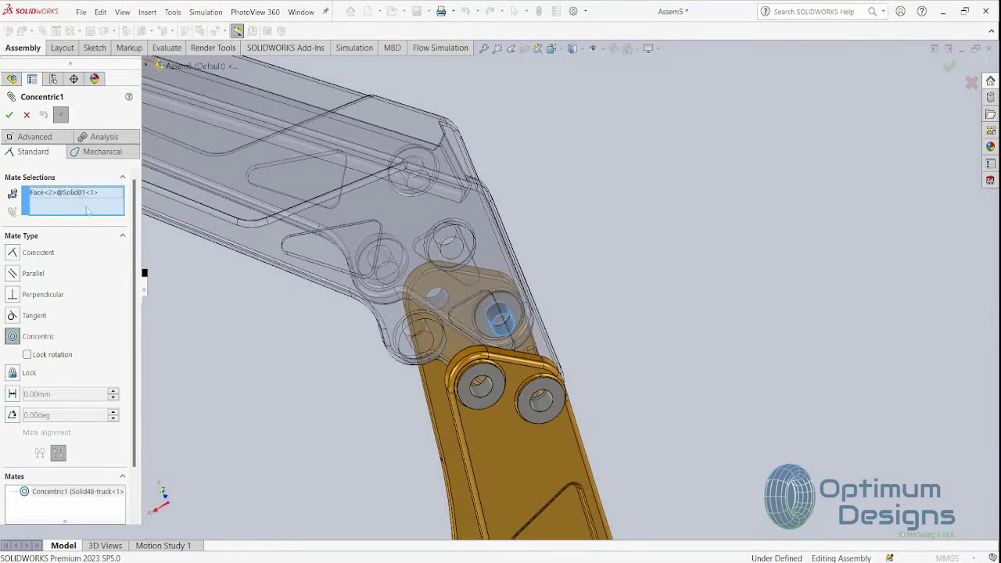
{"action": "key", "text": "Delete"}
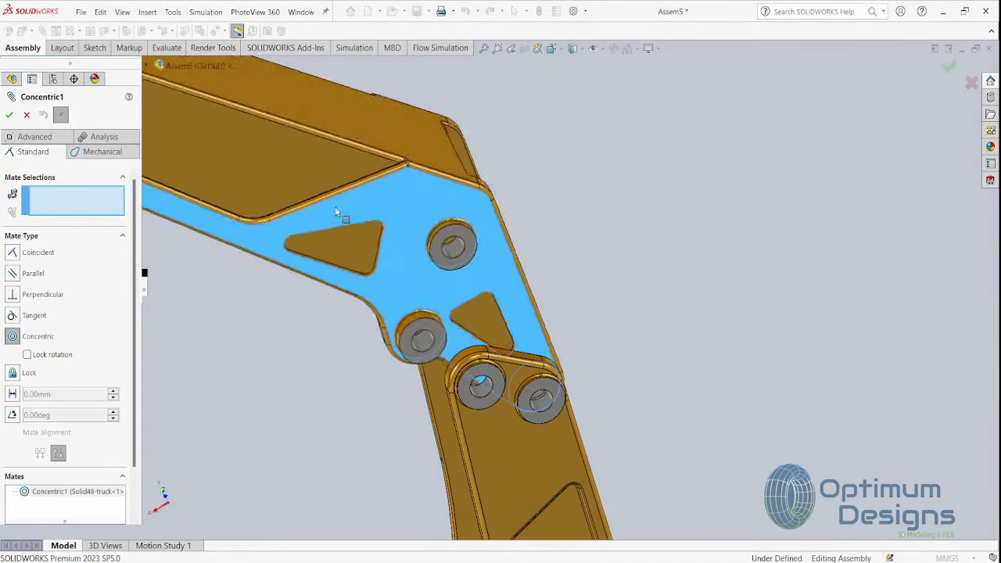
Redefine Concentric1 with the boom hole and lower-arm pin hole, then swing the boom upright
{"action": "middle_click_drag", "start_coordinate": [336, 212], "coordinate": [399, 142]}
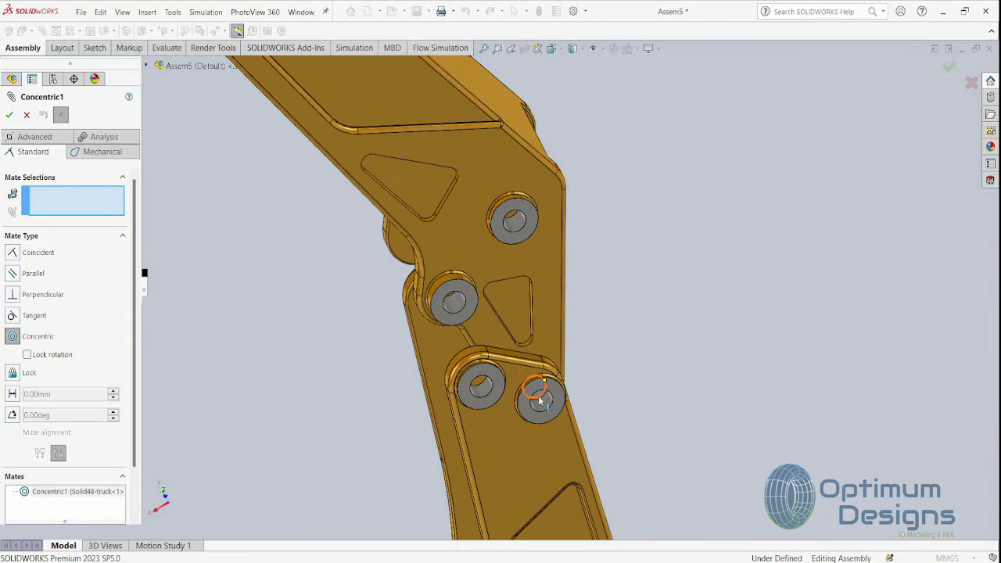
{"action": "mouse_move", "coordinate": [540, 400]}
{"action": "middle_mouse_down"}
{"action": "mouse_move", "coordinate": [571, 386]}
{"action": "mouse_move", "coordinate": [622, 391]}
{"action": "mouse_move", "coordinate": [454, 340]}
{"action": "middle_mouse_up"}
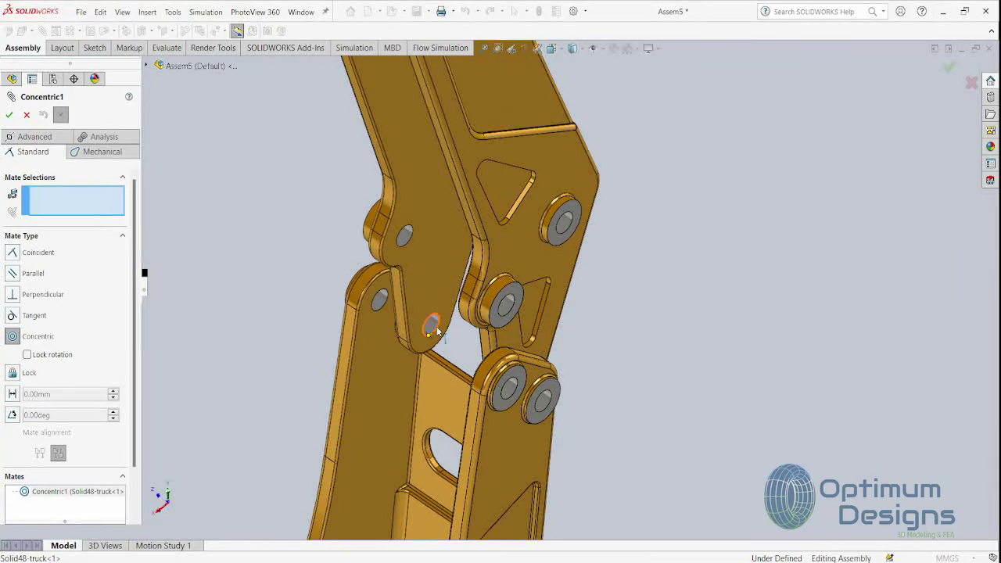
{"action": "left_click", "coordinate": [435, 328]}
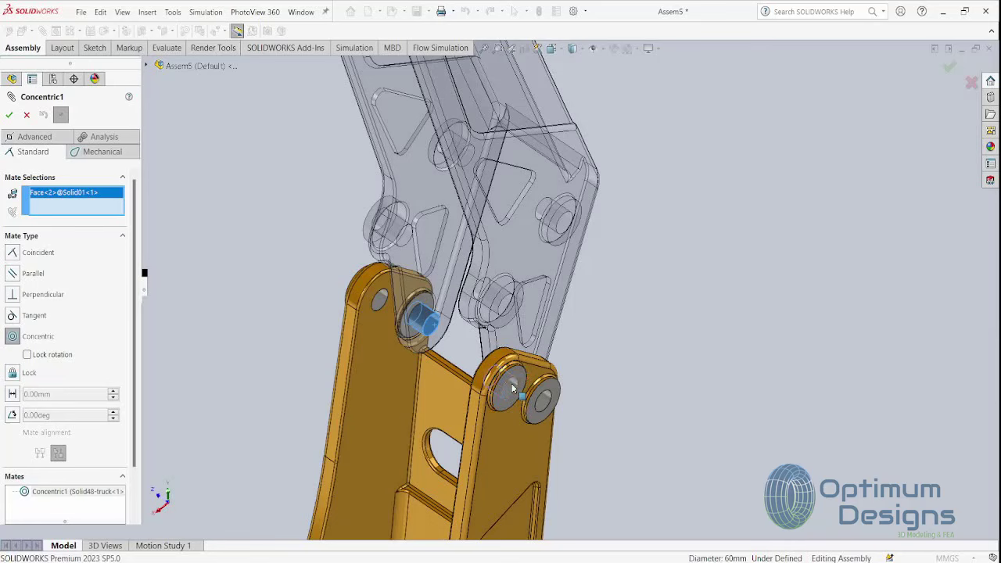
{"action": "left_click", "coordinate": [513, 389]}
{"action": "key", "text": "Return"}
{"action": "scroll", "coordinate": [505, 434], "scroll_direction": "up", "scroll_amount": 3}
{"action": "scroll", "coordinate": [504, 434], "scroll_direction": "up", "scroll_amount": 2}
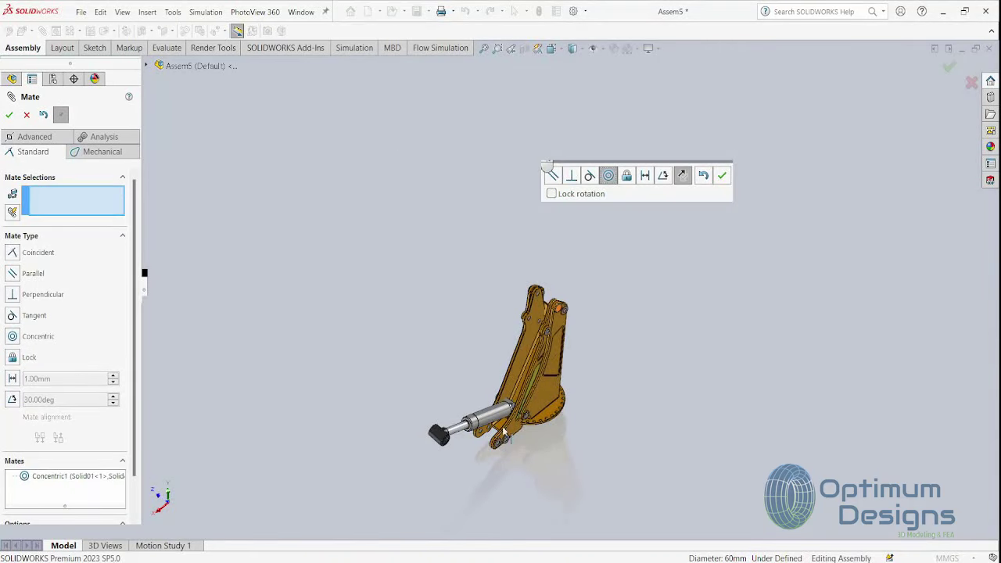
{"action": "left_click_drag", "start_coordinate": [505, 435], "coordinate": [503, 213]}
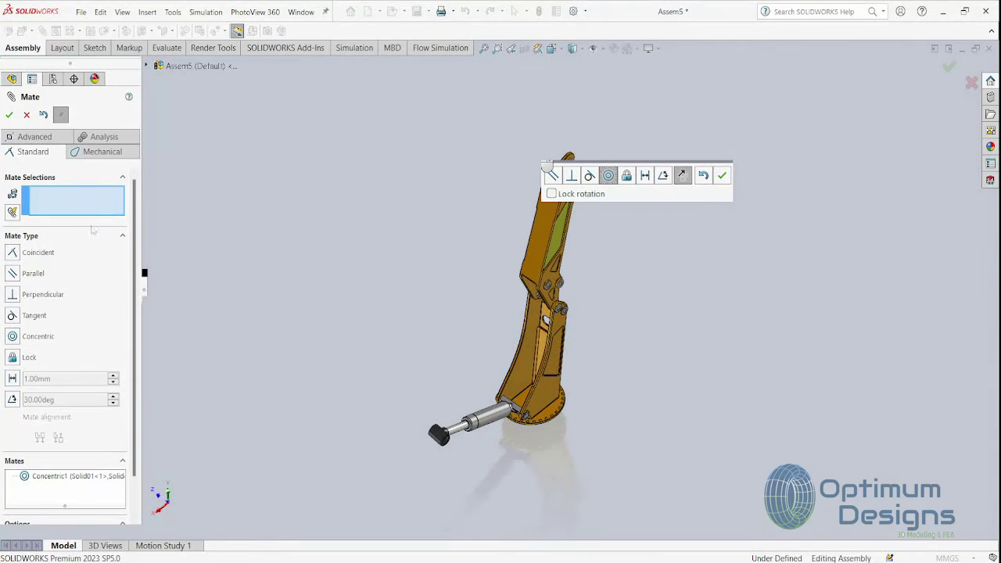
Flip Concentric3's alignment to anti-aligned
{"action": "left_click", "coordinate": [8, 114]}
{"action": "left_click", "coordinate": [70, 335]}
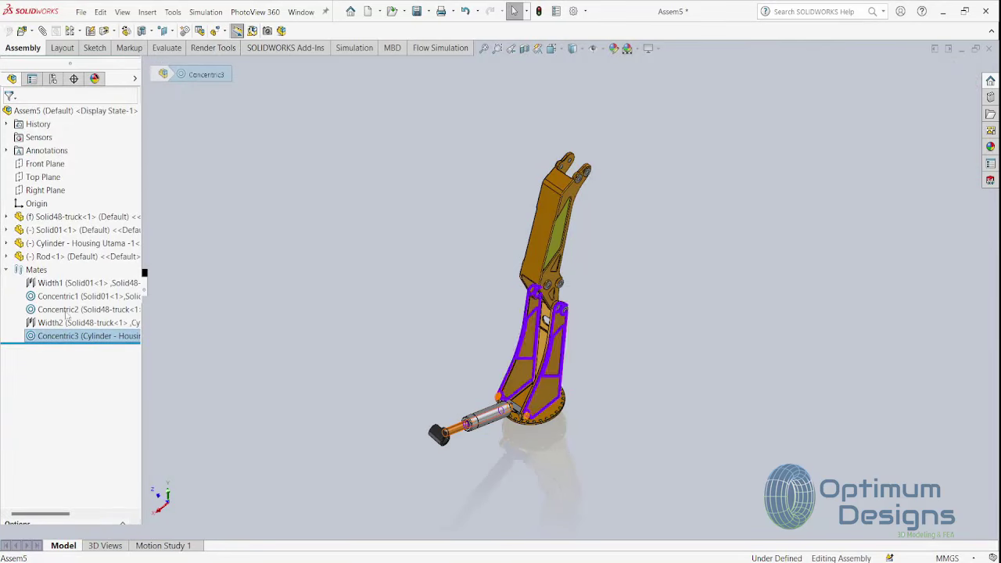
{"action": "left_click", "coordinate": [78, 302]}
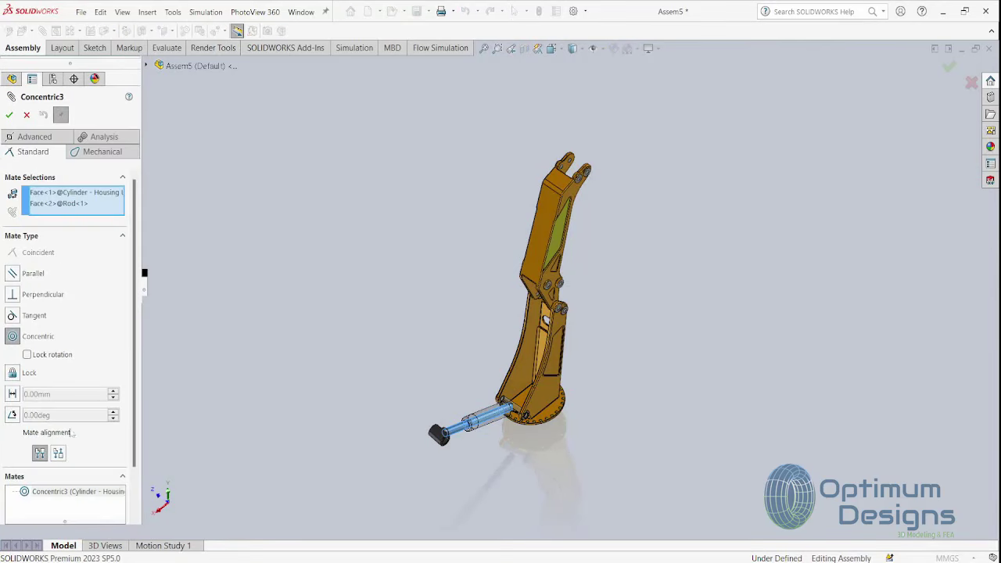
{"action": "left_click", "coordinate": [58, 454]}
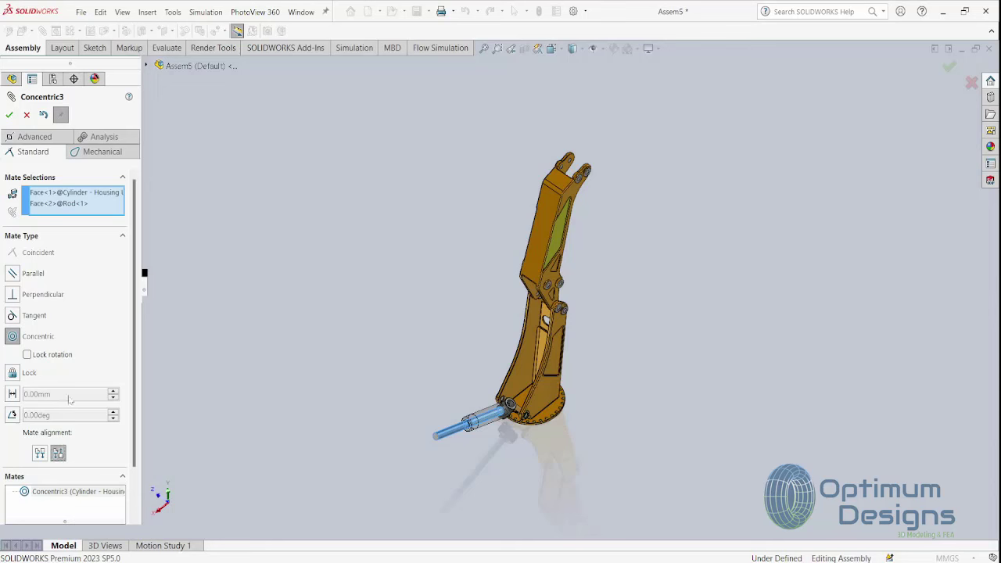
{"action": "left_click", "coordinate": [28, 116]}
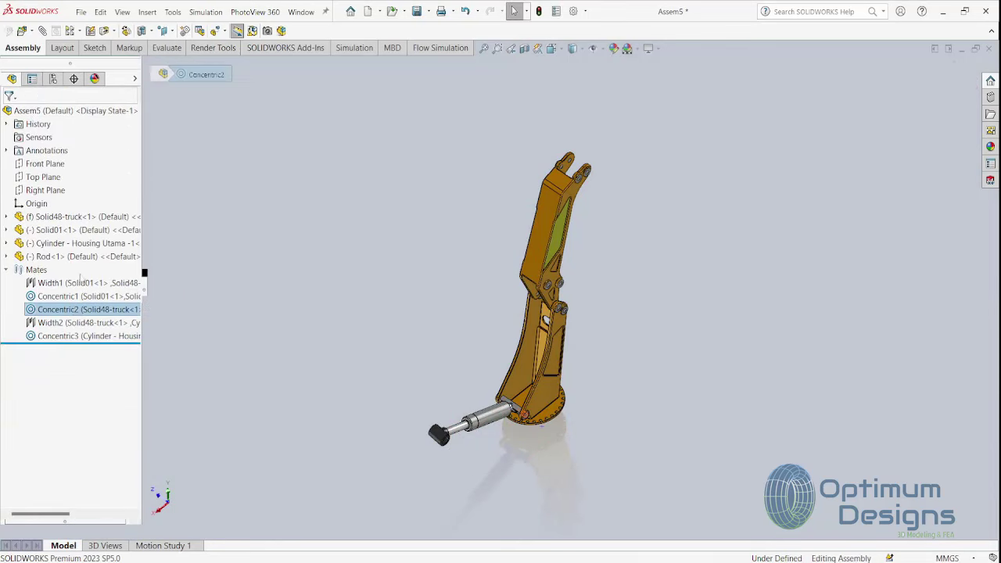
Toggle Concentric2's alignment, leaving it anti-aligned
{"action": "left_click", "coordinate": [78, 309]}
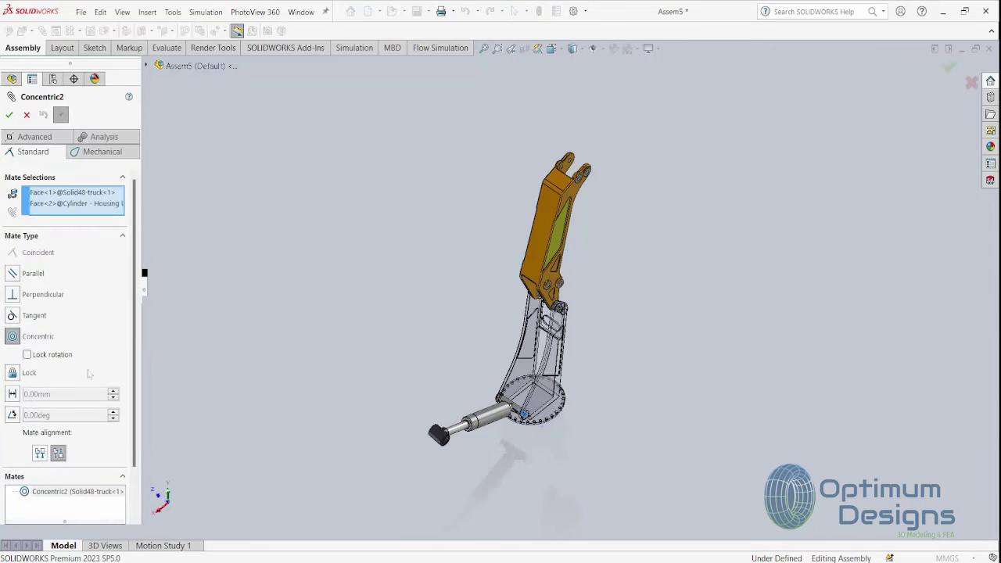
{"action": "left_click", "coordinate": [40, 454]}
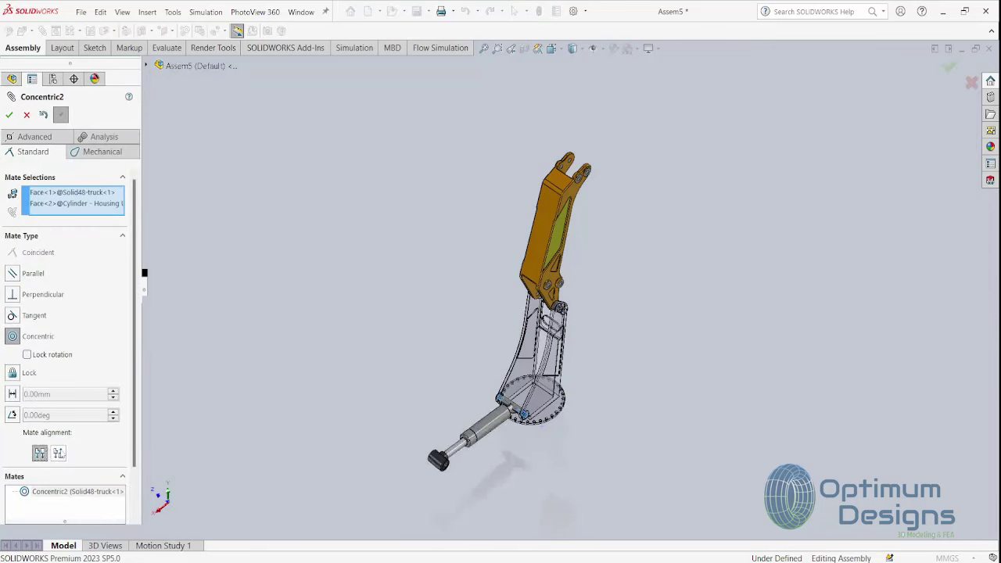
{"action": "left_click", "coordinate": [58, 454]}
{"action": "left_click", "coordinate": [26, 115]}
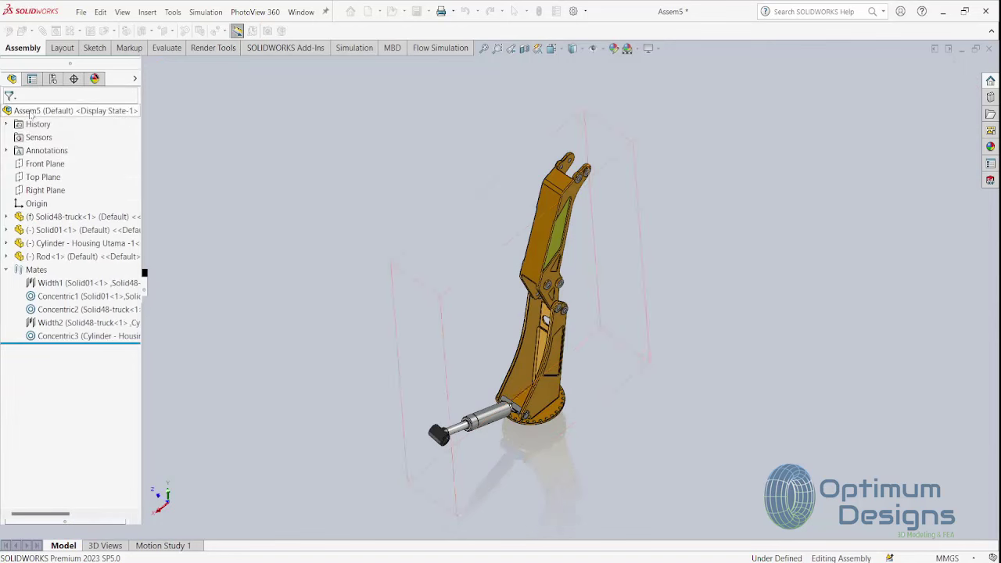
Flip Concentric1's alignment, then drag the arm and cylinder into the working pose
{"action": "left_click", "coordinate": [81, 297]}
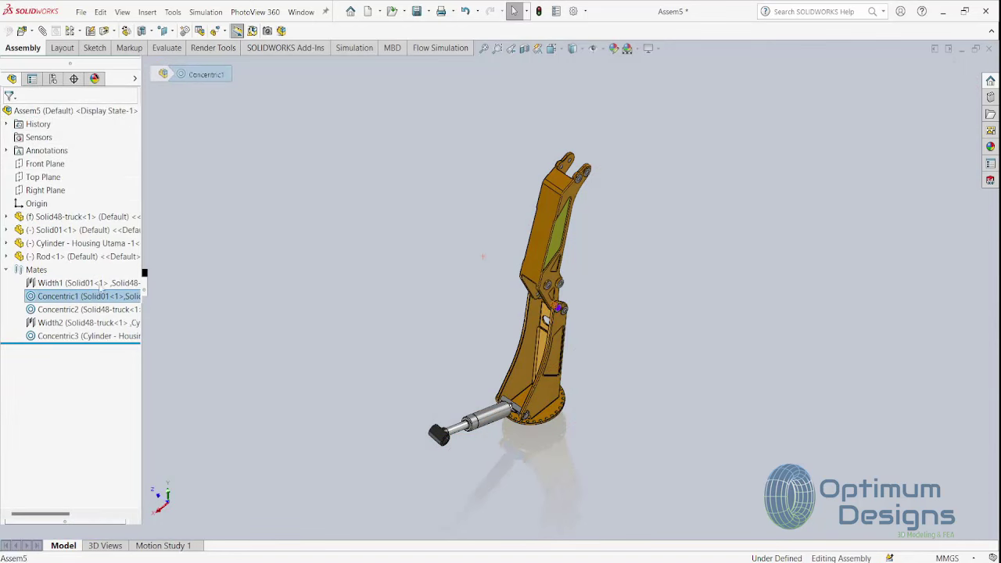
{"action": "left_click", "coordinate": [87, 267]}
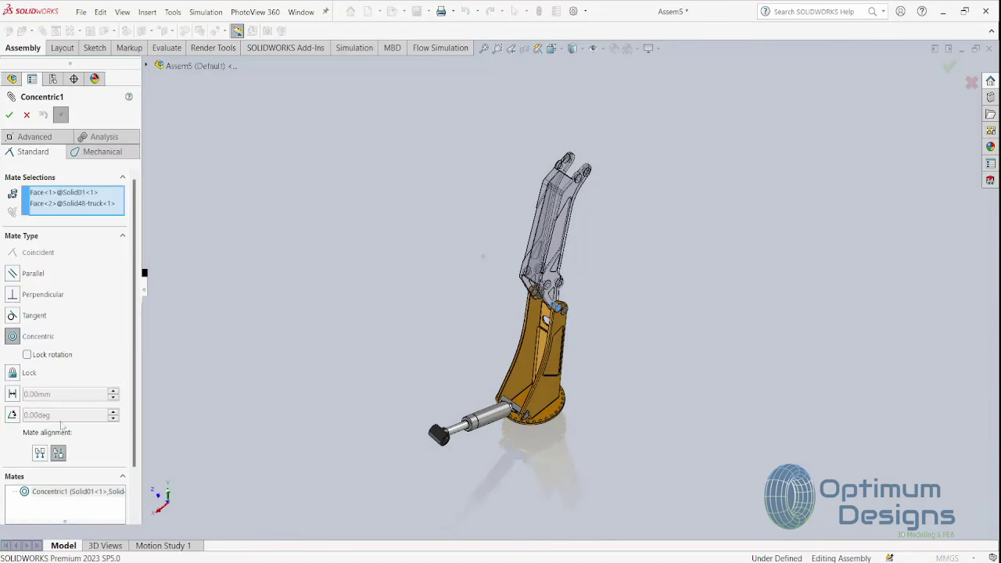
{"action": "left_click", "coordinate": [44, 456]}
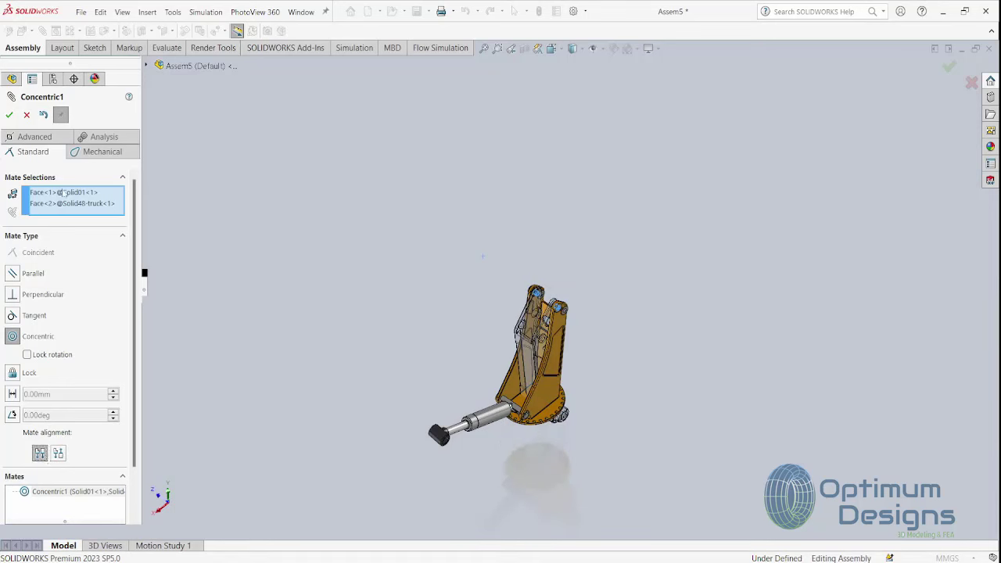
{"action": "left_click", "coordinate": [8, 116]}
{"action": "mouse_move", "coordinate": [522, 371]}
{"action": "left_mouse_down"}
{"action": "mouse_move", "coordinate": [467, 313]}
{"action": "mouse_move", "coordinate": [499, 318]}
{"action": "left_mouse_up"}
{"action": "mouse_move", "coordinate": [491, 429]}
{"action": "left_mouse_down"}
{"action": "mouse_move", "coordinate": [504, 389]}
{"action": "mouse_move", "coordinate": [490, 391]}
{"action": "mouse_move", "coordinate": [488, 416]}
{"action": "left_mouse_up"}
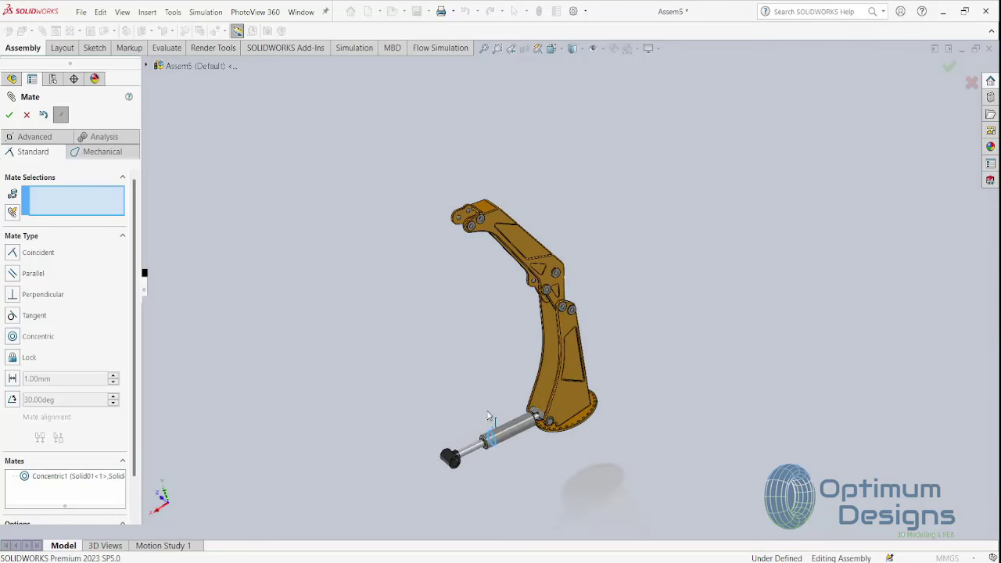
{"action": "left_click", "coordinate": [26, 115]}
{"action": "scroll", "coordinate": [561, 297], "scroll_direction": "down", "scroll_amount": 2}
{"action": "scroll", "coordinate": [571, 305], "scroll_direction": "down", "scroll_amount": 2}
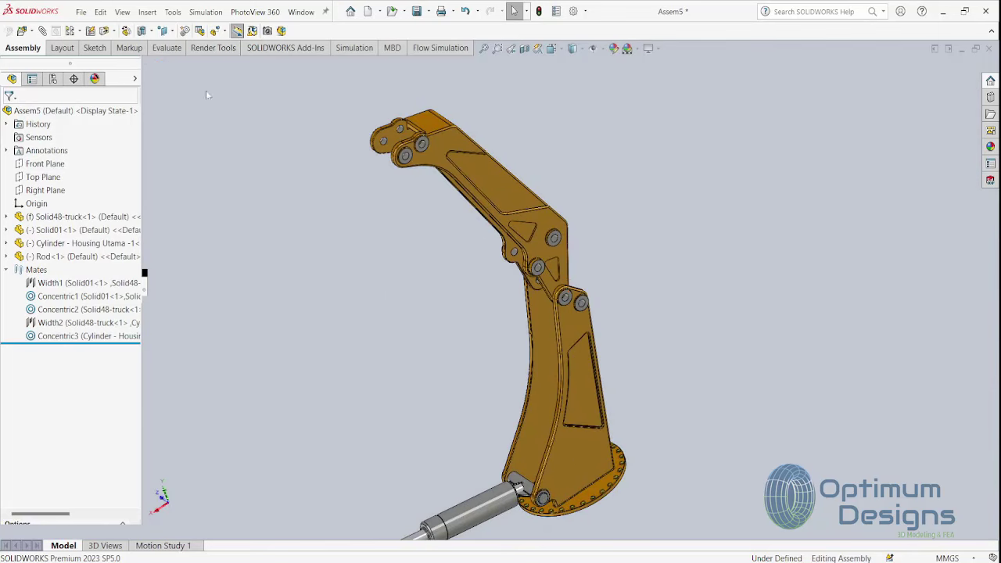
Insert the Solid164 link part and place it beside the boom
{"action": "left_click", "coordinate": [22, 31]}
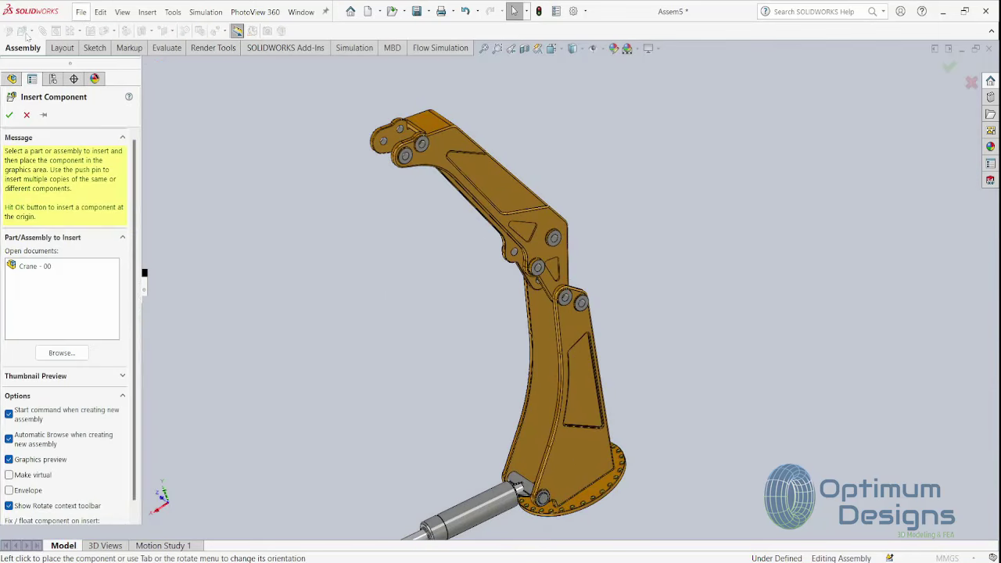
{"action": "left_click", "coordinate": [68, 358]}
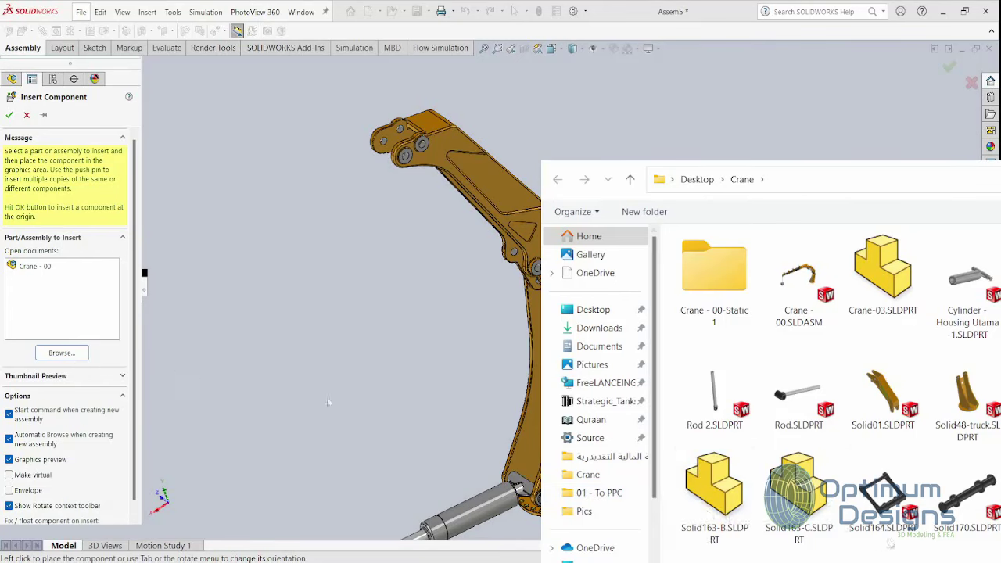
{"action": "left_click", "coordinate": [882, 493]}
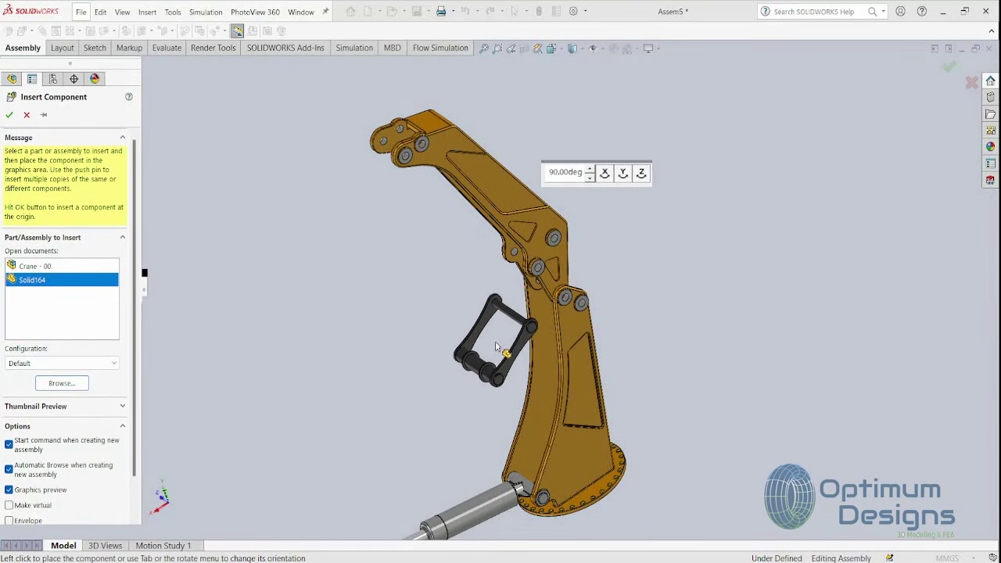
{"action": "left_click", "coordinate": [508, 352]}
Mate the link's pin concentric with the boom's upper 60mm hole
{"action": "scroll", "coordinate": [575, 280], "scroll_direction": "down", "scroll_amount": 3}
{"action": "scroll", "coordinate": [583, 280], "scroll_direction": "down", "scroll_amount": 3}
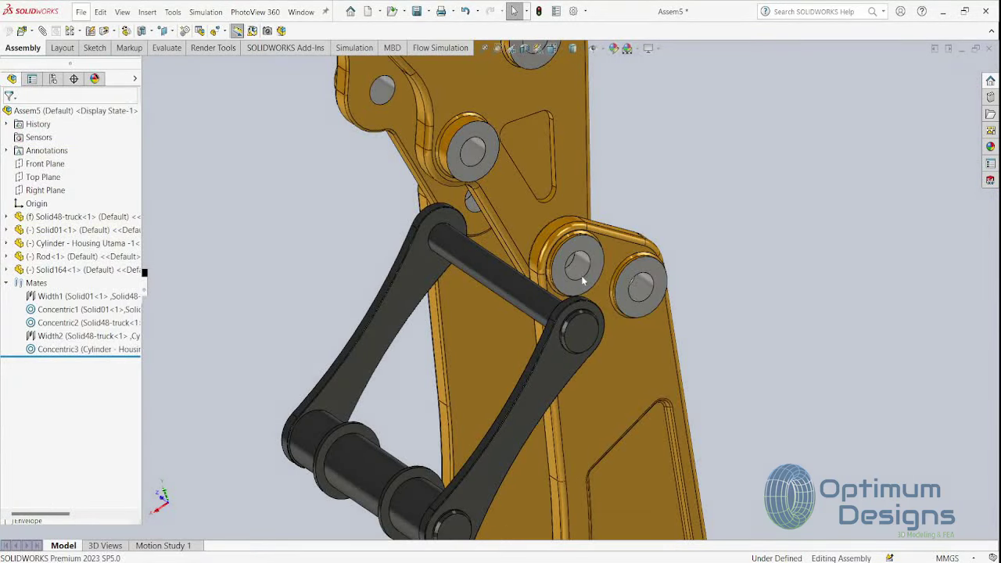
{"action": "left_click", "coordinate": [582, 278]}
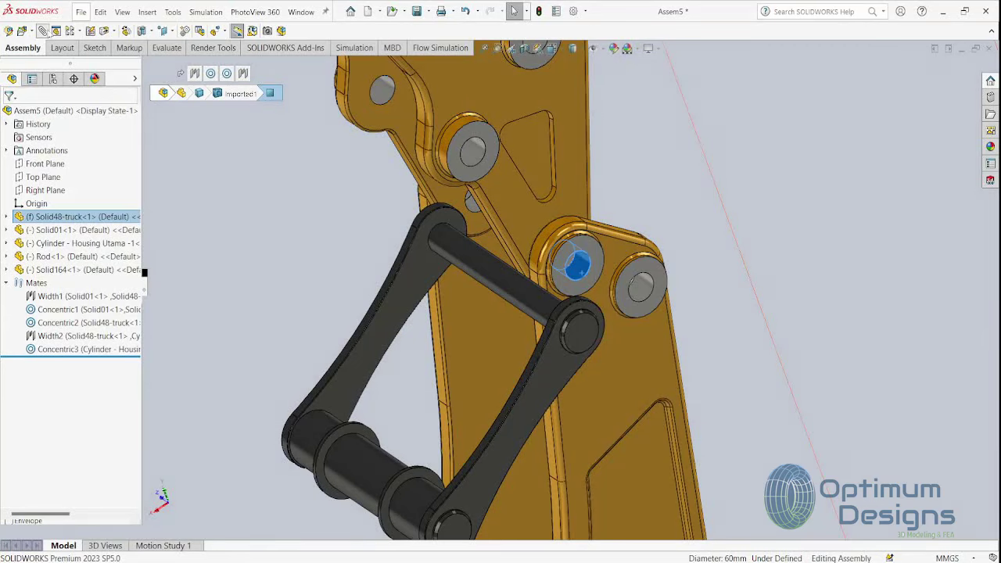
{"action": "left_click", "coordinate": [491, 270], "text": "ctrl"}
{"action": "key", "text": "Return"}
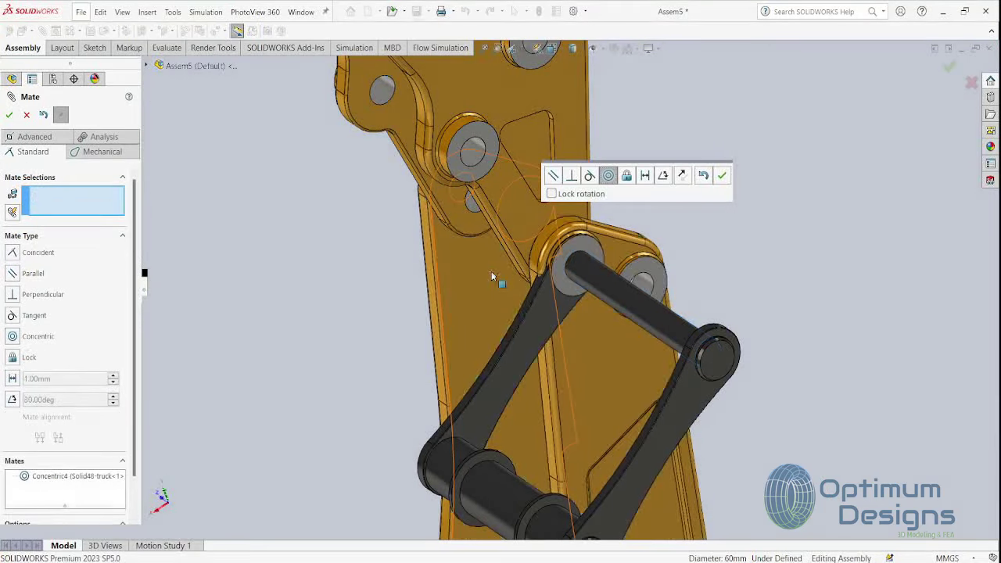
{"action": "mouse_move", "coordinate": [502, 306]}
{"action": "middle_mouse_down"}
{"action": "mouse_move", "coordinate": [540, 258]}
{"action": "mouse_move", "coordinate": [579, 235]}
{"action": "middle_mouse_up"}
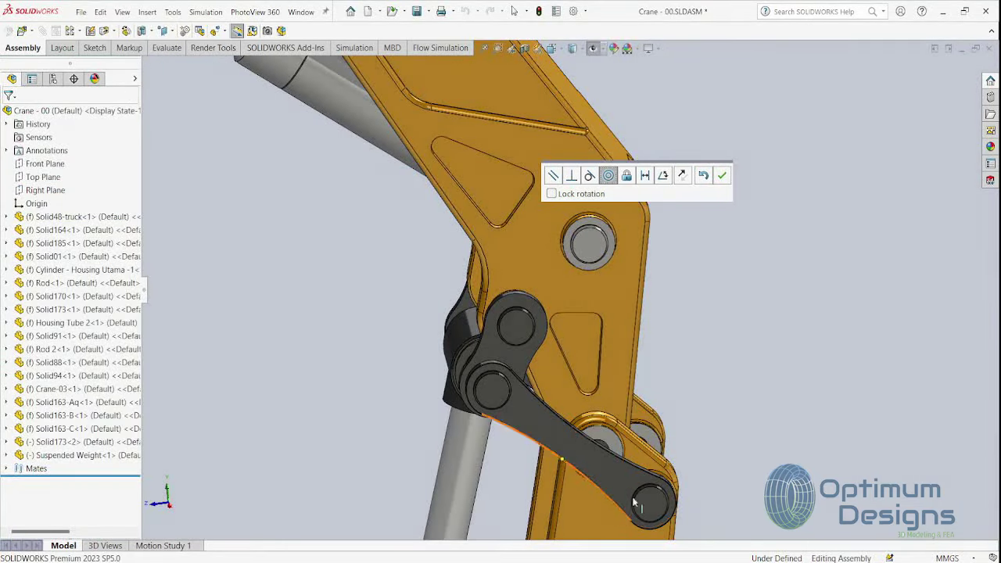
{"action": "middle_click_drag", "start_coordinate": [551, 399], "coordinate": [516, 509]}
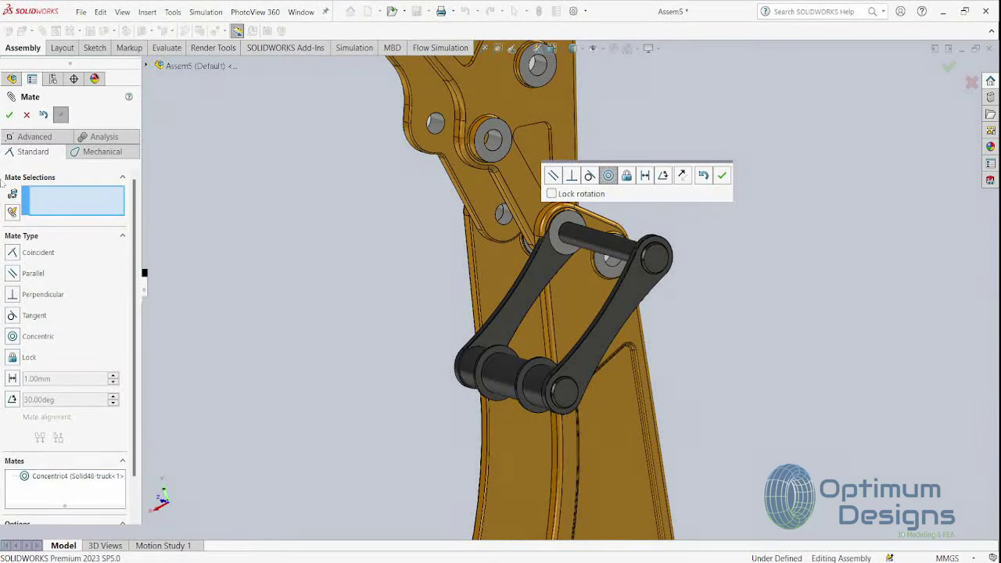
{"action": "left_click", "coordinate": [27, 115]}
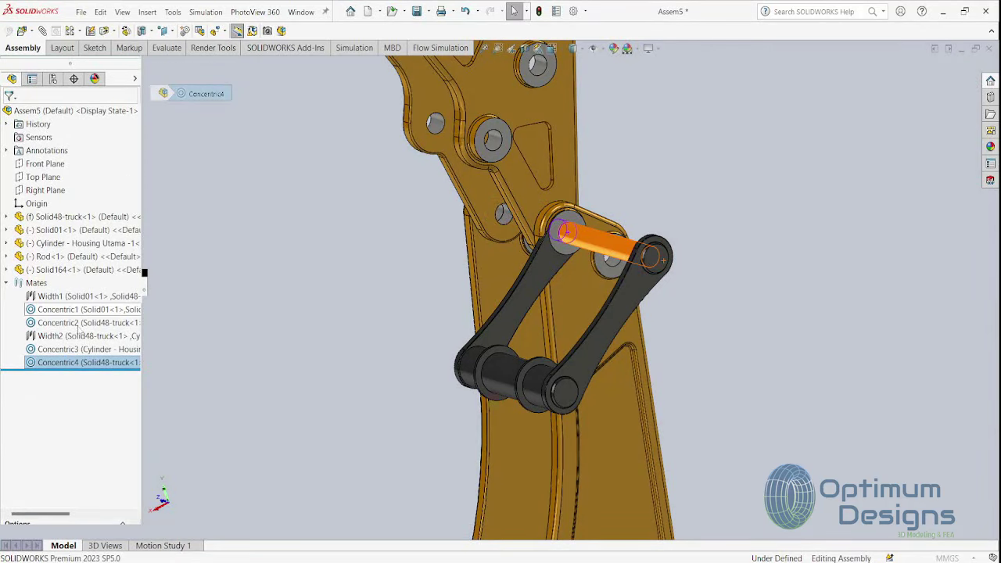
Edit Concentric4 to seat the link pin in the neighbouring boom hole instead
{"action": "left_click", "coordinate": [69, 196]}
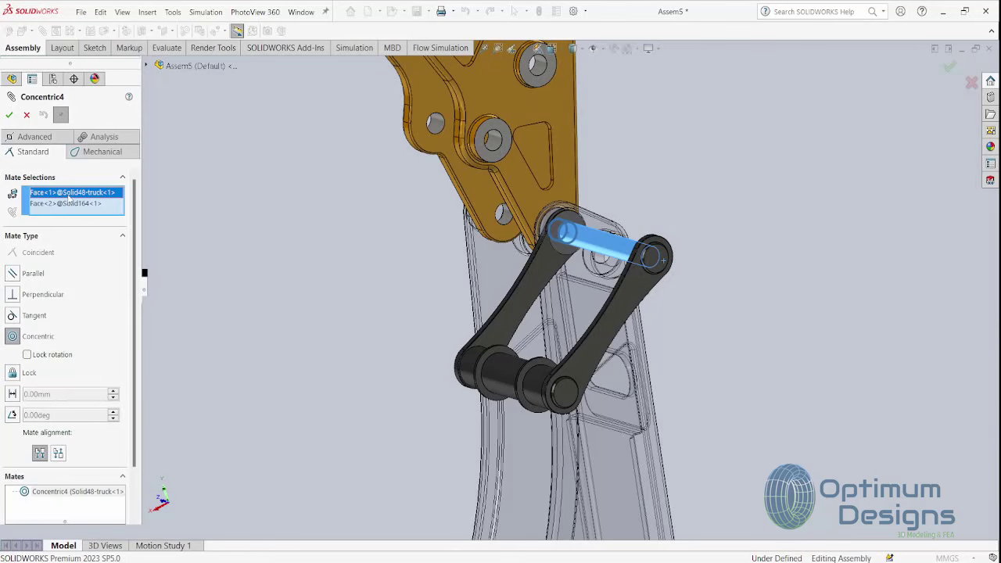
{"action": "key", "text": "Delete"}
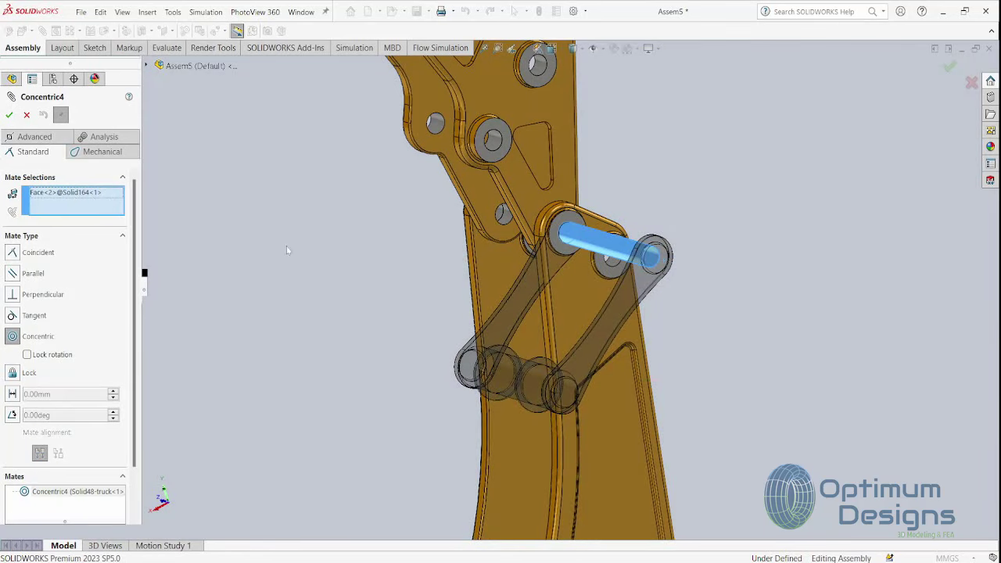
{"action": "middle_click_drag", "start_coordinate": [287, 250], "coordinate": [600, 253]}
{"action": "scroll", "coordinate": [600, 252], "scroll_direction": "down", "scroll_amount": 3}
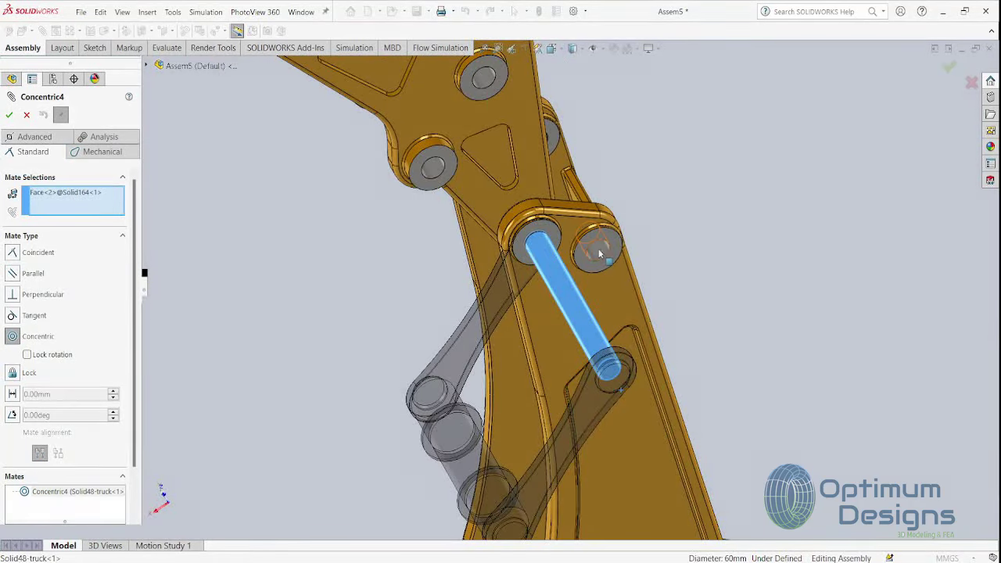
{"action": "left_click", "coordinate": [599, 252]}
{"action": "key", "text": "Return"}
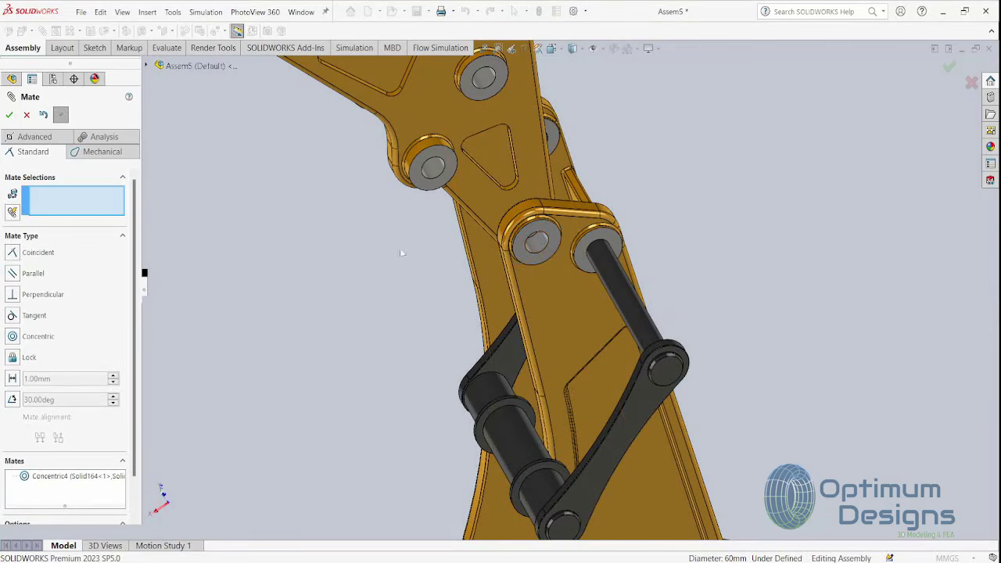
Add a Width mate centring the link between the boom's two side faces
{"action": "left_click", "coordinate": [35, 137]}
{"action": "left_click", "coordinate": [13, 288]}
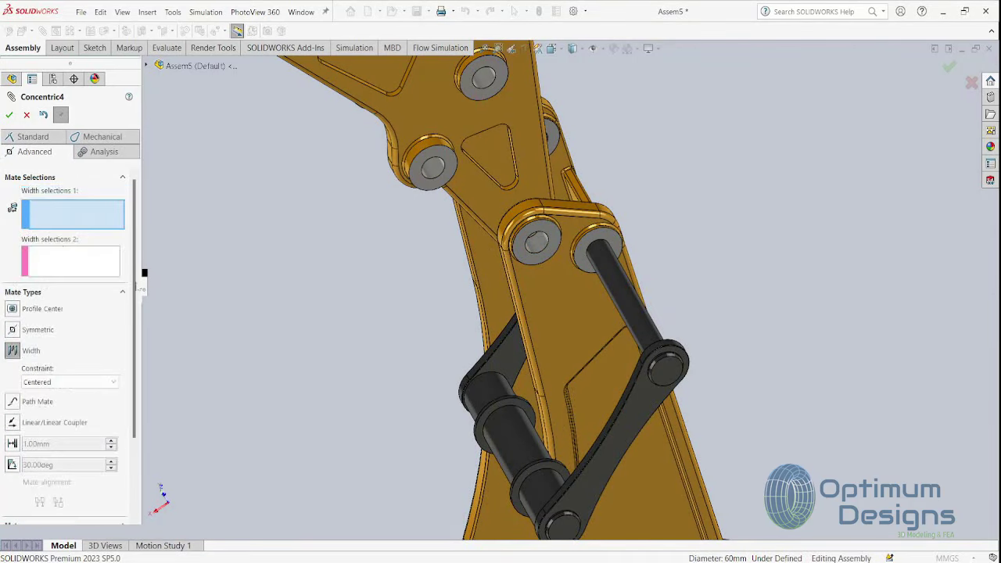
{"action": "left_click", "coordinate": [549, 310]}
{"action": "middle_click_drag", "start_coordinate": [576, 331], "coordinate": [696, 405]}
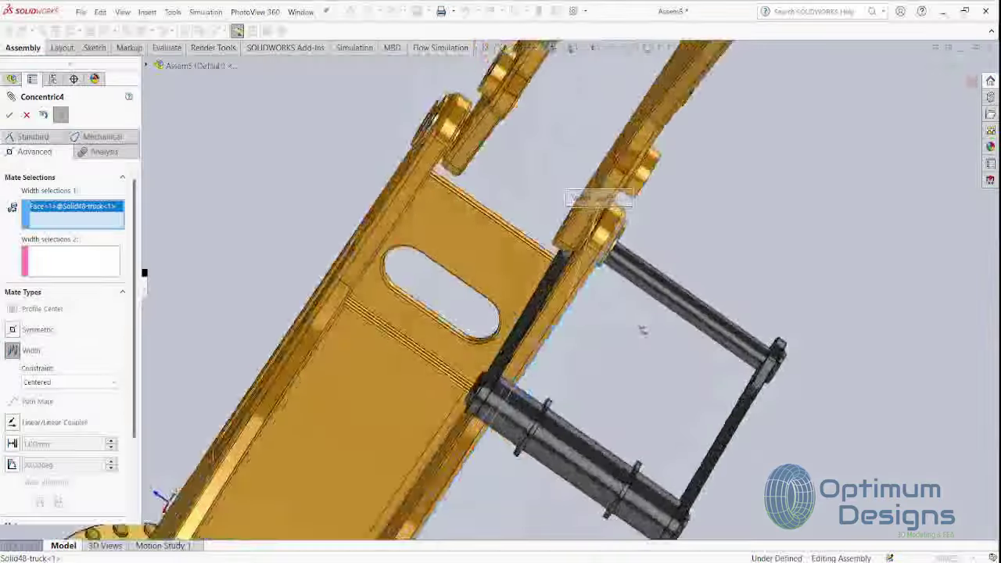
{"action": "left_click", "coordinate": [470, 243]}
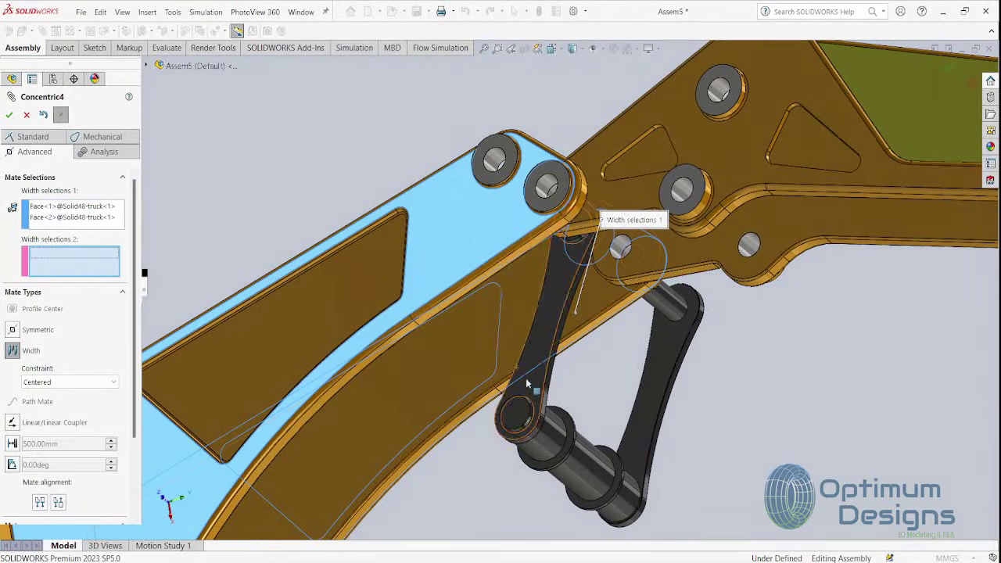
{"action": "left_click", "coordinate": [522, 417]}
{"action": "middle_click_drag", "start_coordinate": [592, 422], "coordinate": [632, 503]}
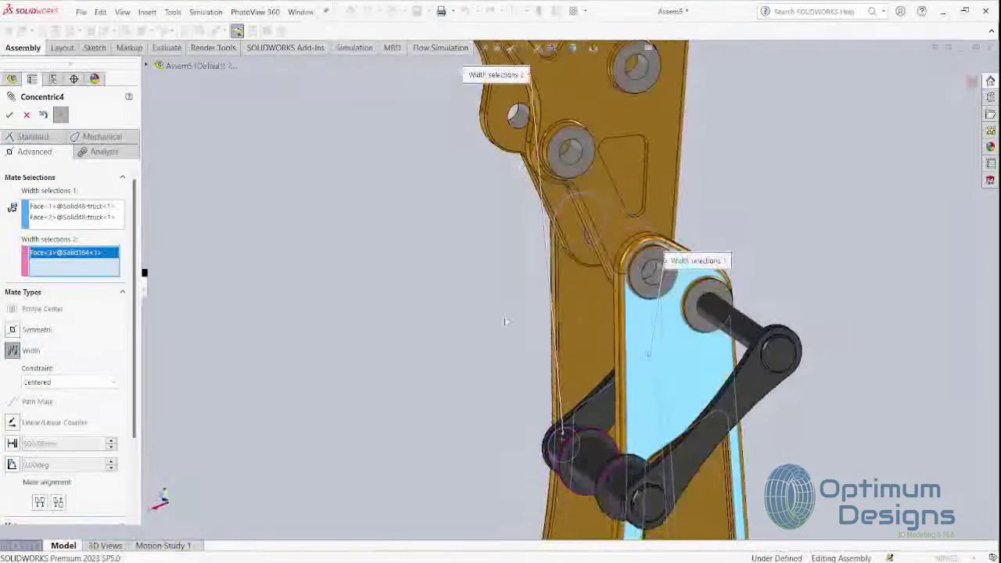
{"action": "left_click", "coordinate": [581, 458]}
{"action": "key", "text": "Return"}
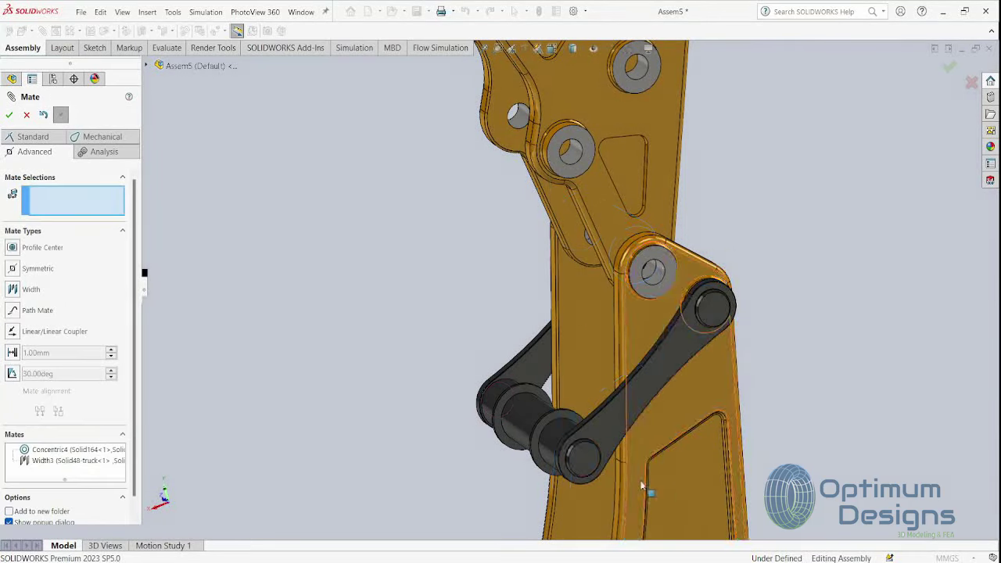
{"action": "middle_click_drag", "start_coordinate": [583, 462], "coordinate": [604, 404]}
Swing the Solid164 link upward on its pin
{"action": "left_click", "coordinate": [26, 115]}
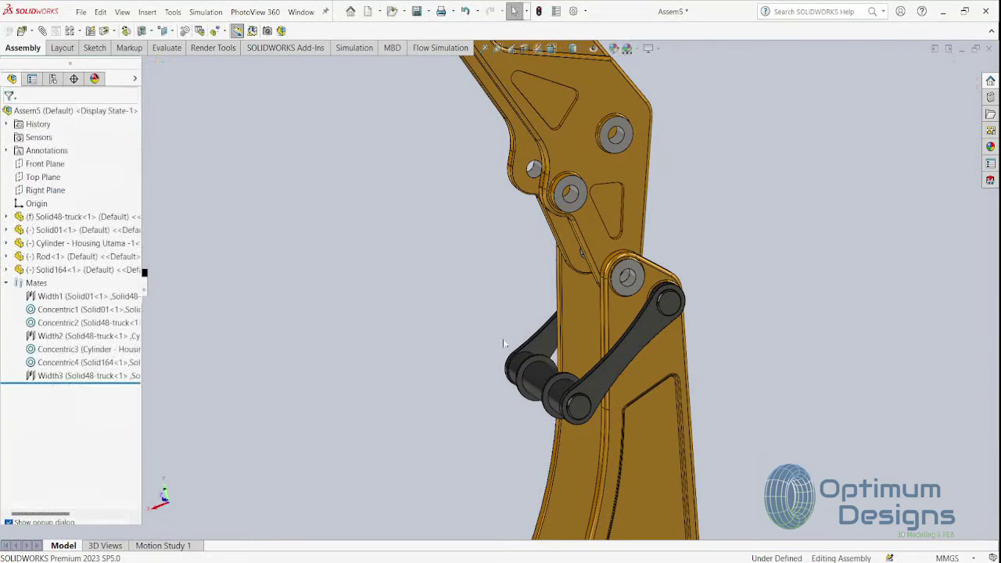
{"action": "left_click_drag", "start_coordinate": [578, 405], "coordinate": [542, 265]}
{"action": "scroll", "coordinate": [577, 378], "scroll_direction": "up", "scroll_amount": 3}
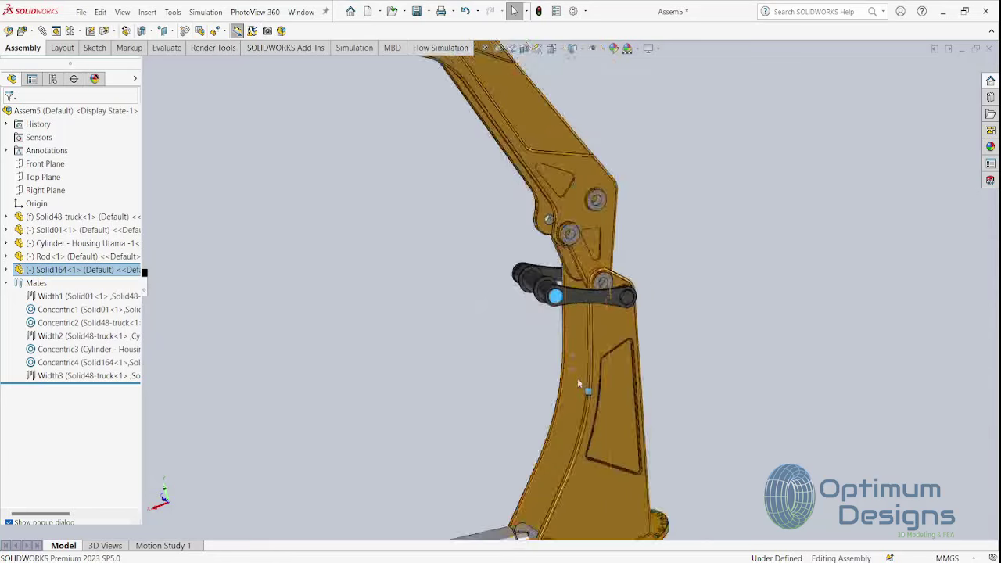
{"action": "middle_click_drag", "start_coordinate": [577, 378], "coordinate": [555, 316]}
Mate the Rod end concentric with the link's 115mm barrel face
{"action": "left_click", "coordinate": [555, 315]}
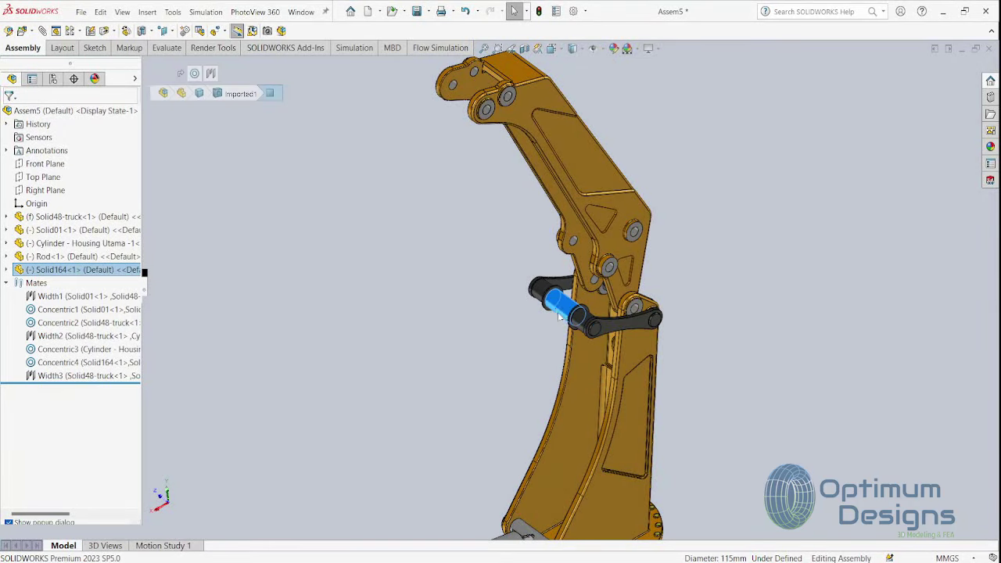
{"action": "scroll", "coordinate": [531, 445], "scroll_direction": "up", "scroll_amount": 3}
{"action": "scroll", "coordinate": [472, 478], "scroll_direction": "down", "scroll_amount": 3}
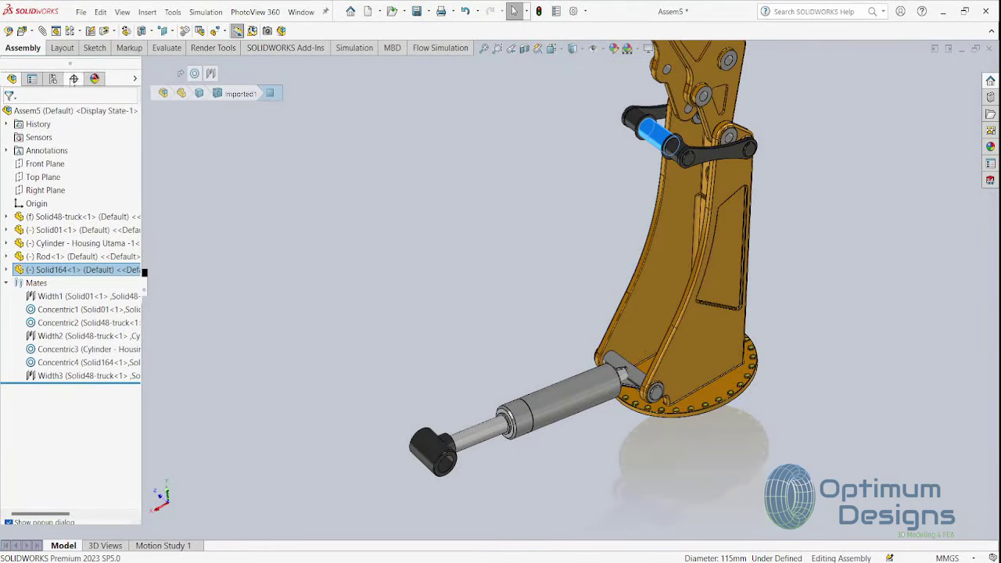
{"action": "key", "text": "m"}
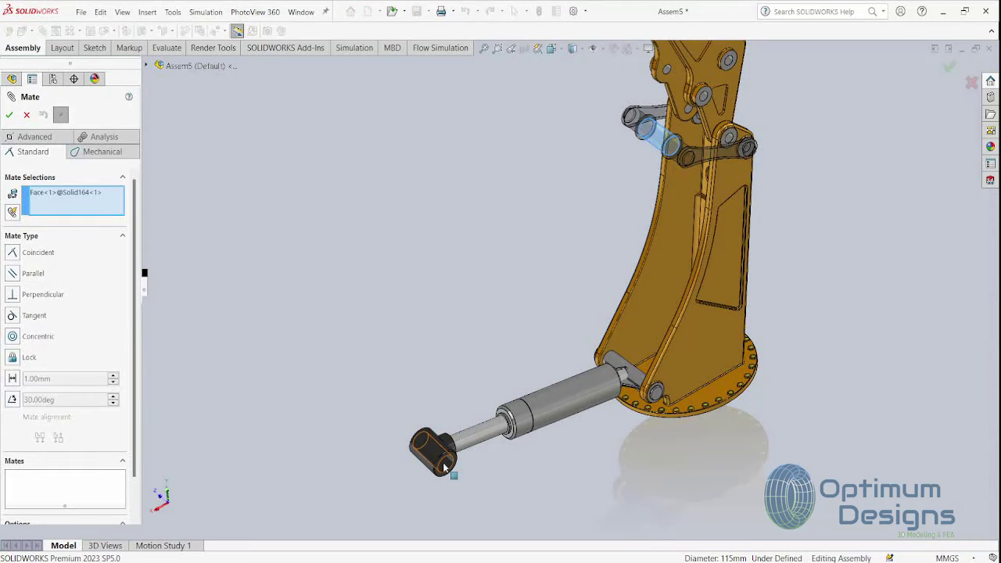
{"action": "left_click", "coordinate": [443, 467]}
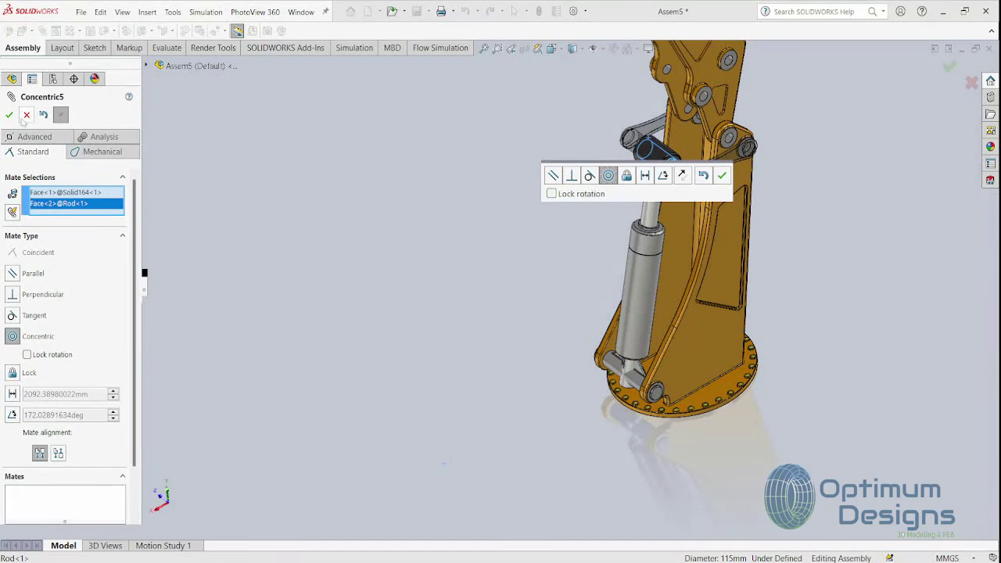
{"action": "left_click", "coordinate": [10, 115]}
{"action": "middle_click_drag", "start_coordinate": [465, 101], "coordinate": [714, 266]}
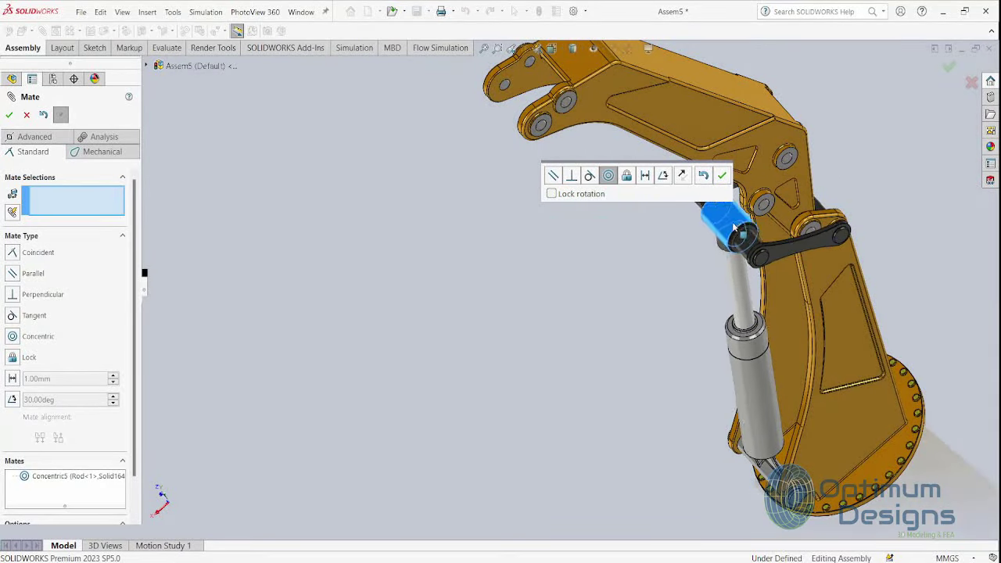
{"action": "mouse_move", "coordinate": [714, 266]}
{"action": "middle_mouse_down"}
{"action": "mouse_move", "coordinate": [755, 306]}
{"action": "mouse_move", "coordinate": [790, 235]}
{"action": "middle_mouse_up"}
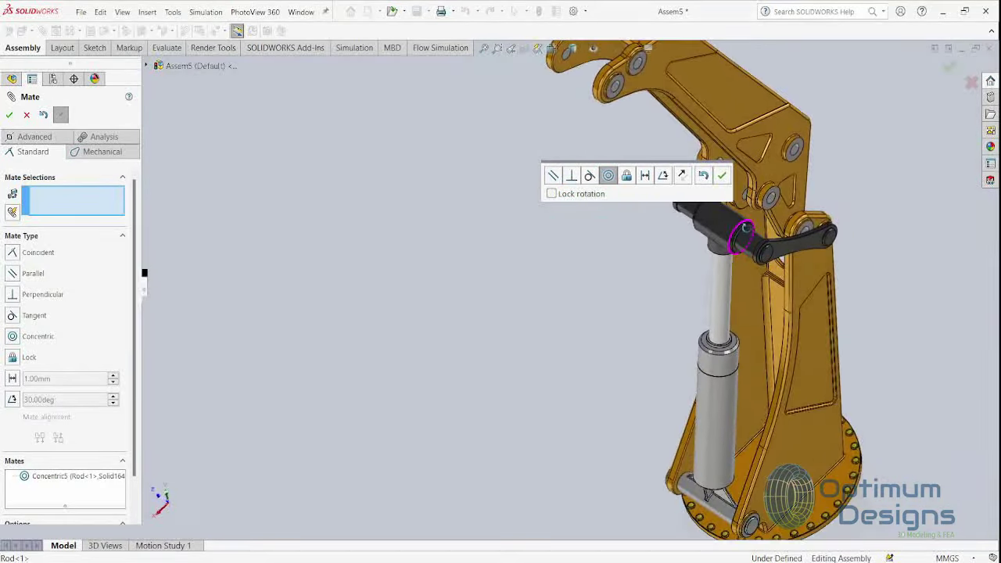
{"action": "left_click", "coordinate": [27, 114]}
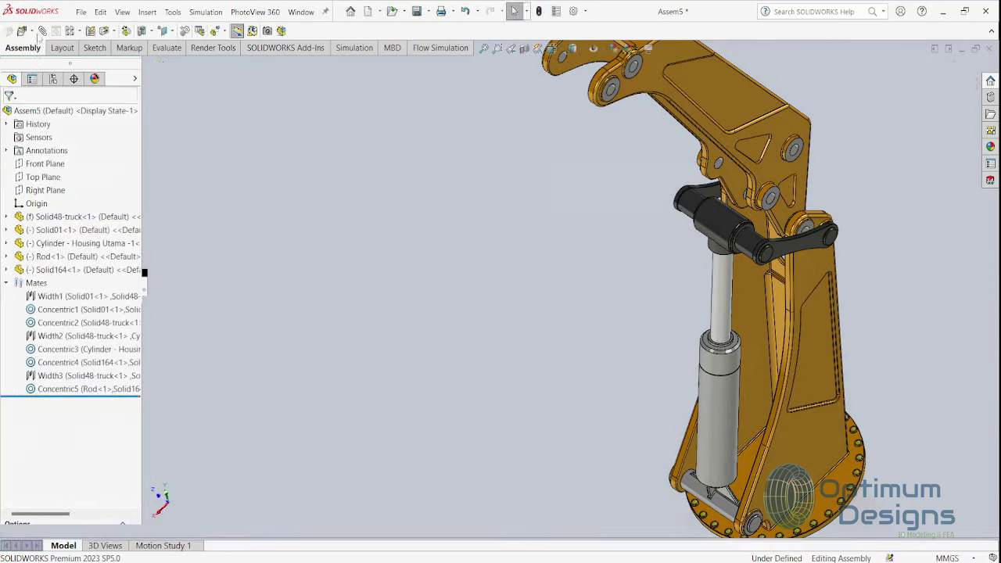
Insert the Solid185 part and mate it concentric with the boom hole
{"action": "left_click", "coordinate": [43, 31]}
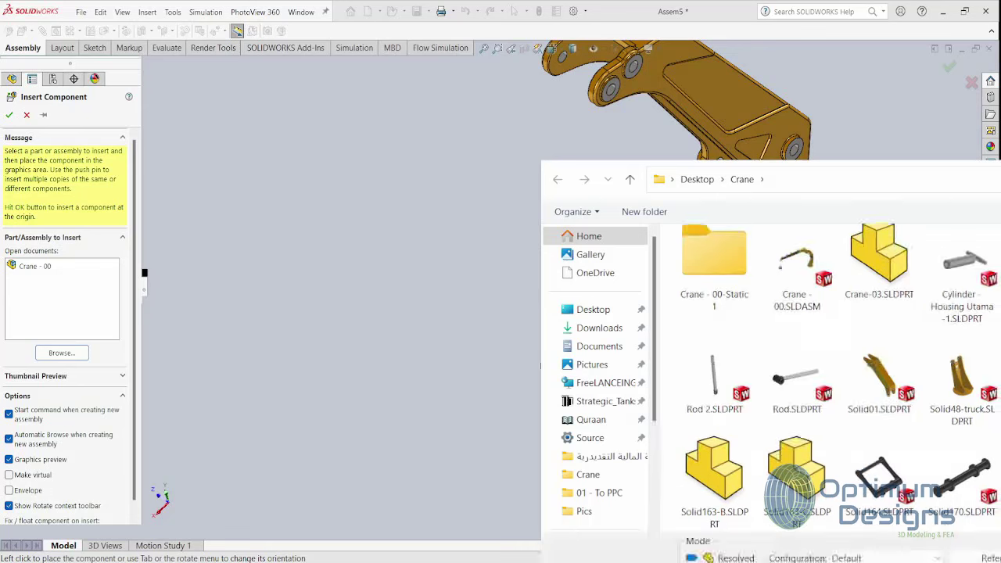
{"action": "key", "text": "Return"}
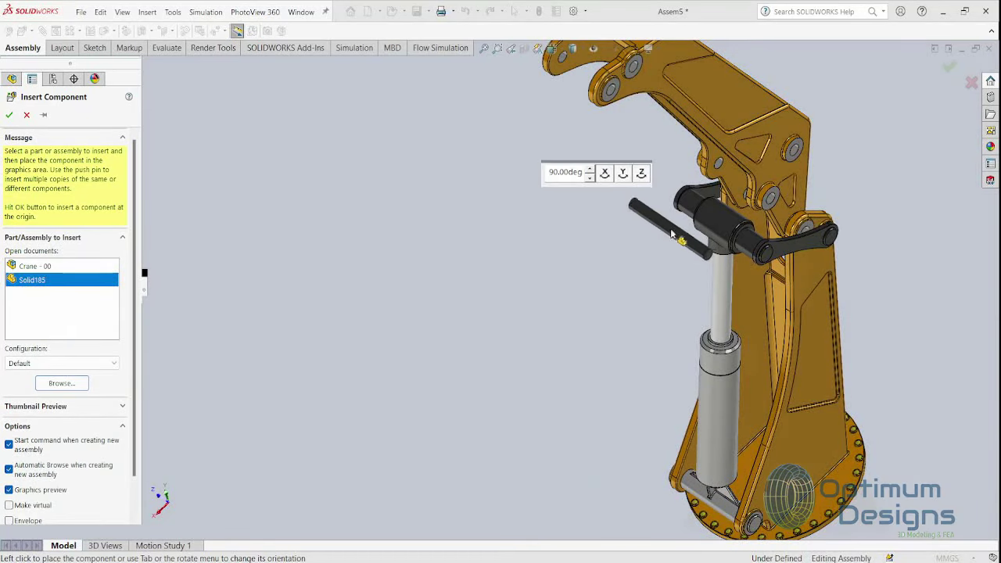
{"action": "left_click", "coordinate": [655, 229]}
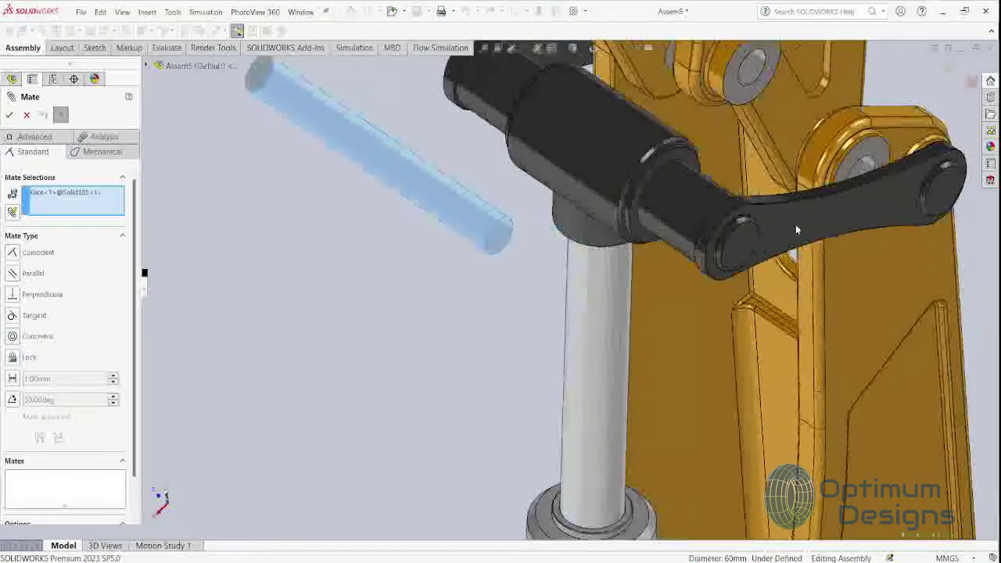
{"action": "left_click", "coordinate": [867, 175]}
{"action": "key", "text": "Return"}
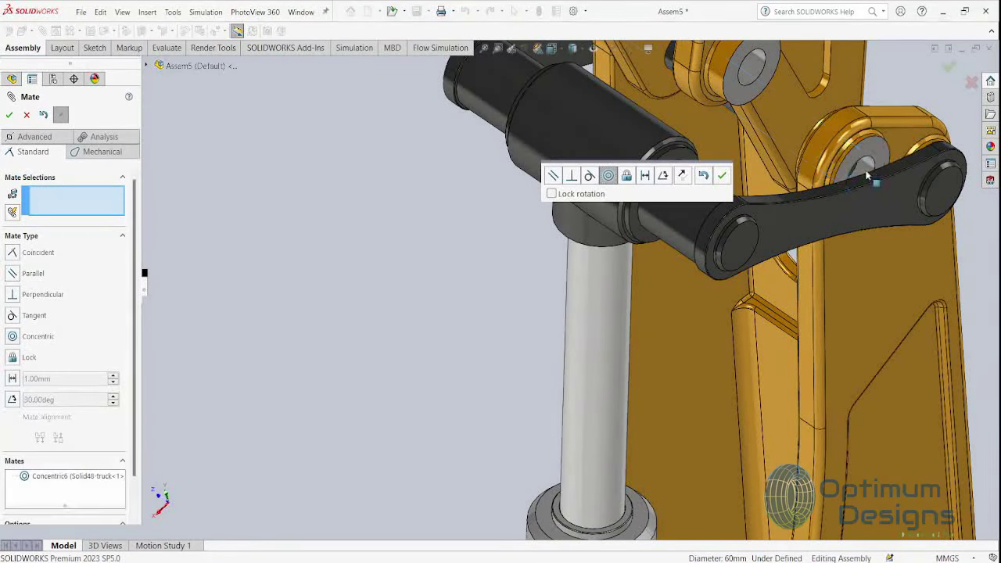
{"action": "mouse_move", "coordinate": [874, 179]}
{"action": "middle_mouse_down"}
{"action": "mouse_move", "coordinate": [804, 222]}
{"action": "mouse_move", "coordinate": [830, 235]}
{"action": "middle_mouse_up"}
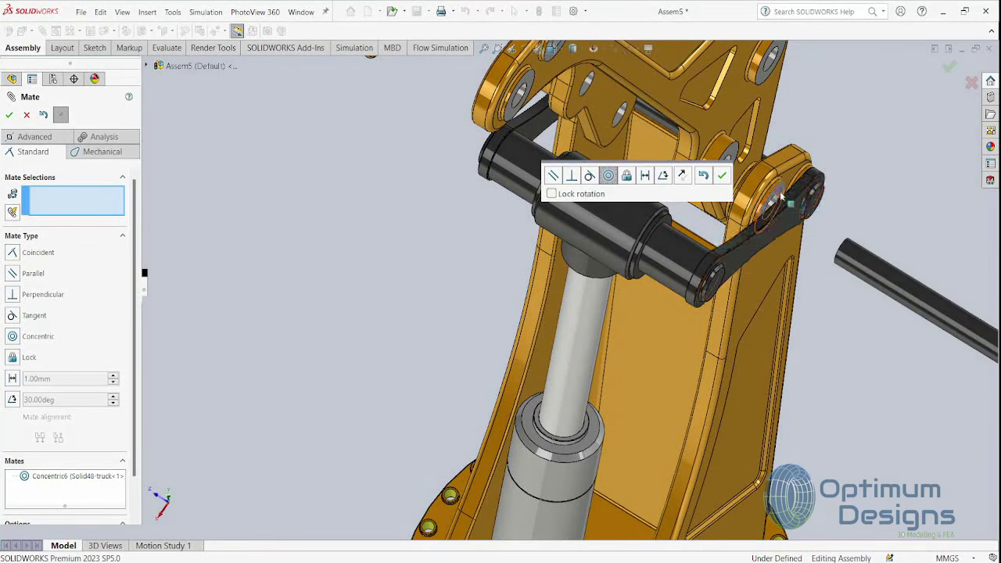
Add a Width mate centring the pin between the boom's side plates
{"action": "left_click", "coordinate": [34, 136]}
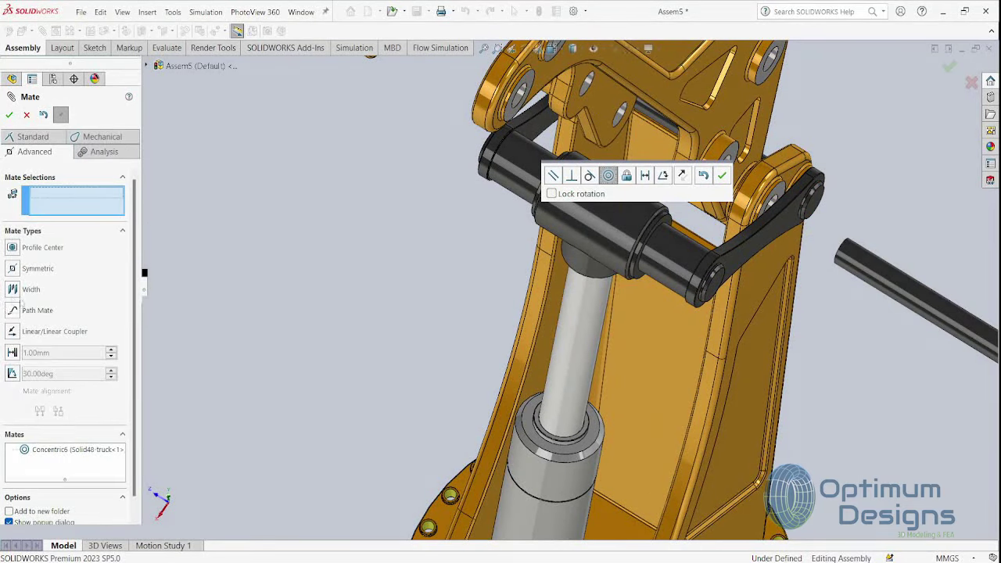
{"action": "left_click", "coordinate": [22, 289]}
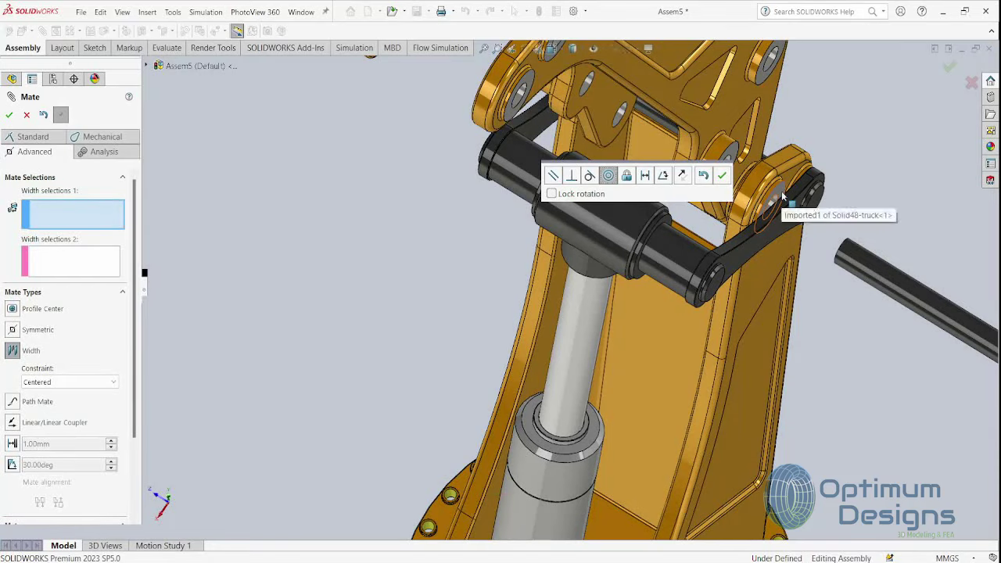
{"action": "left_click", "coordinate": [783, 198]}
{"action": "mouse_move", "coordinate": [782, 199]}
{"action": "middle_mouse_down"}
{"action": "mouse_move", "coordinate": [735, 207]}
{"action": "mouse_move", "coordinate": [738, 232]}
{"action": "middle_mouse_up"}
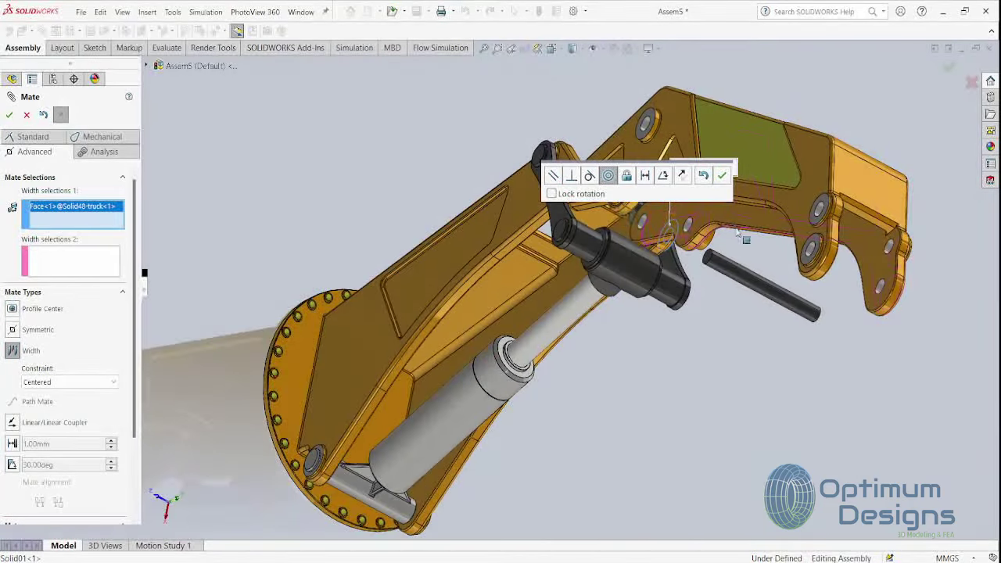
{"action": "mouse_move", "coordinate": [609, 203]}
{"action": "middle_mouse_down"}
{"action": "mouse_move", "coordinate": [643, 205]}
{"action": "mouse_move", "coordinate": [575, 252]}
{"action": "middle_mouse_up"}
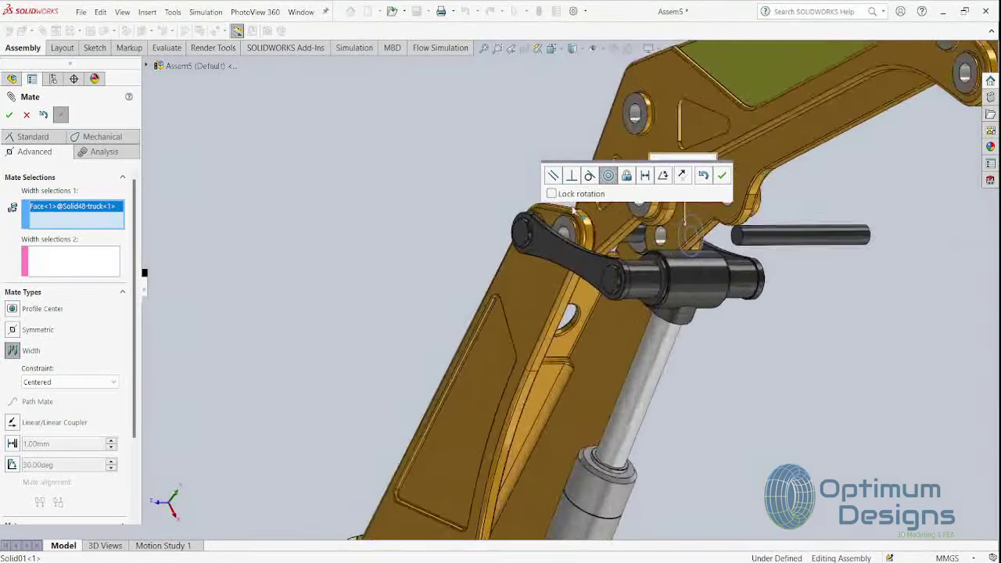
{"action": "left_click", "coordinate": [570, 258]}
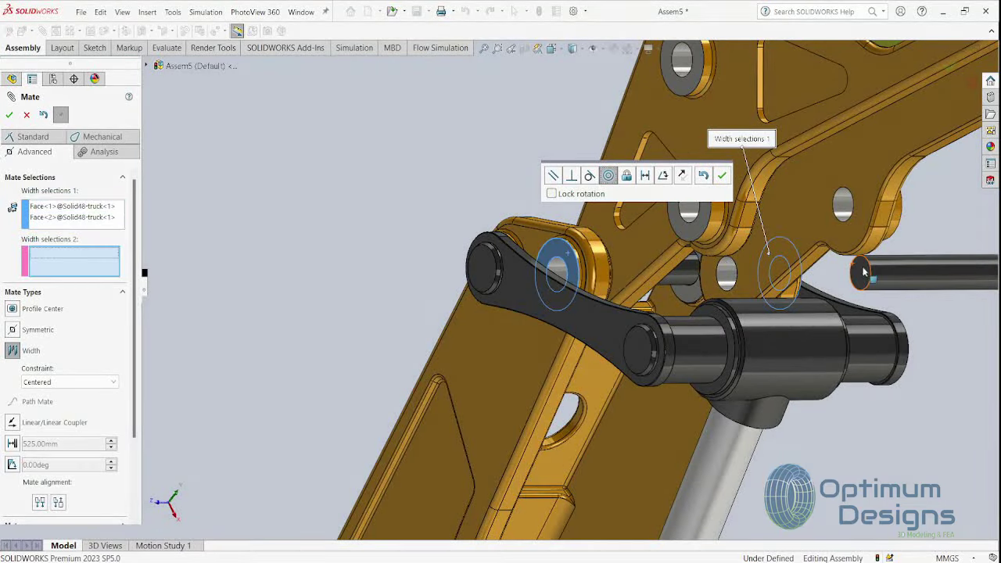
{"action": "left_click", "coordinate": [864, 272]}
{"action": "middle_click_drag", "start_coordinate": [864, 272], "coordinate": [931, 338]}
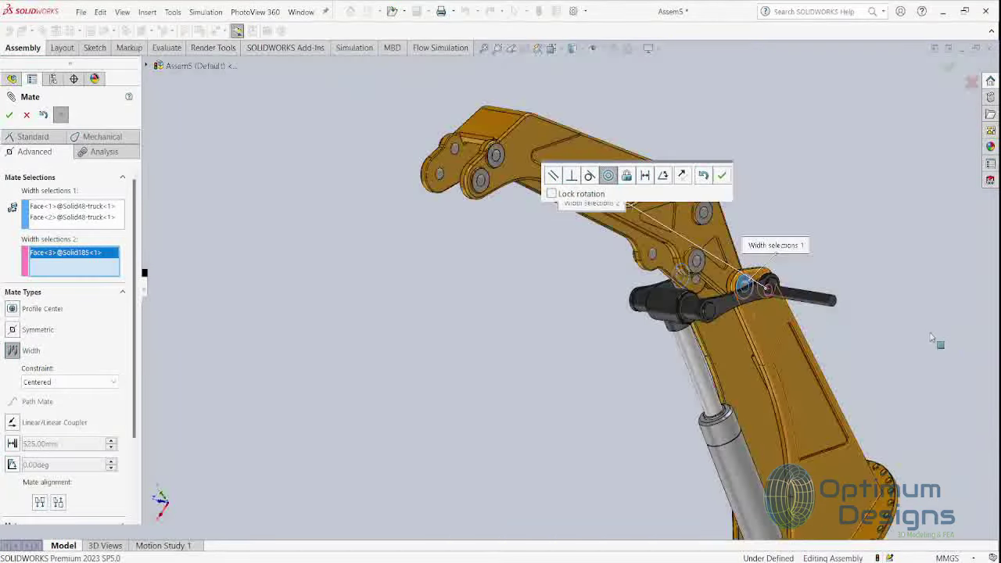
{"action": "scroll", "coordinate": [931, 338], "scroll_direction": "down", "scroll_amount": 3}
{"action": "left_click", "coordinate": [760, 297]}
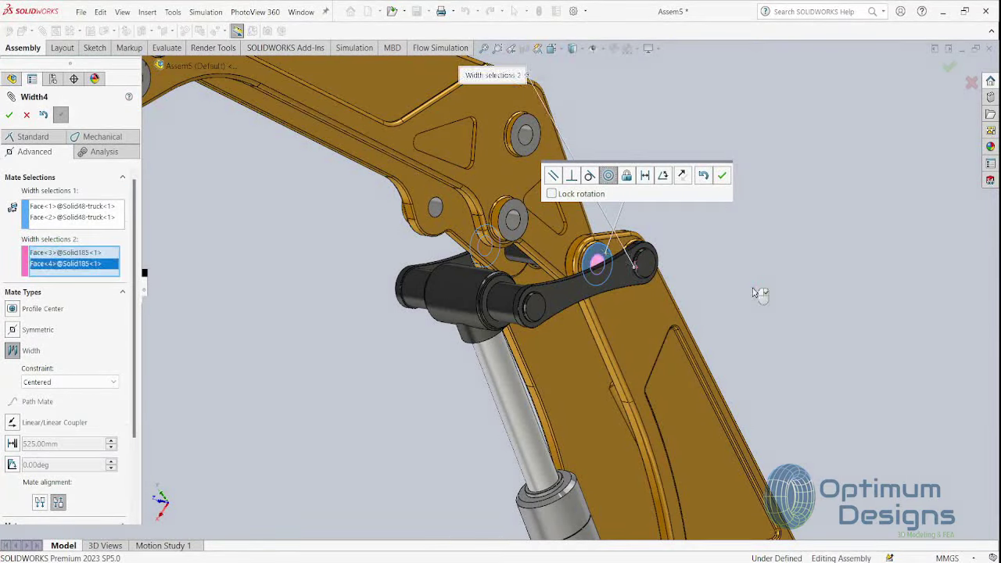
{"action": "left_click", "coordinate": [10, 114]}
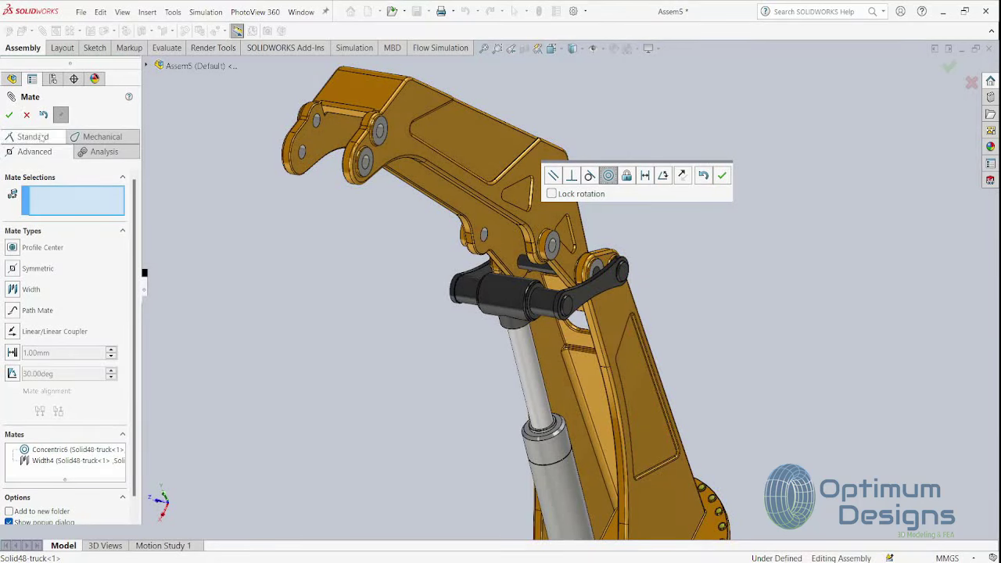
{"action": "left_click", "coordinate": [27, 115]}
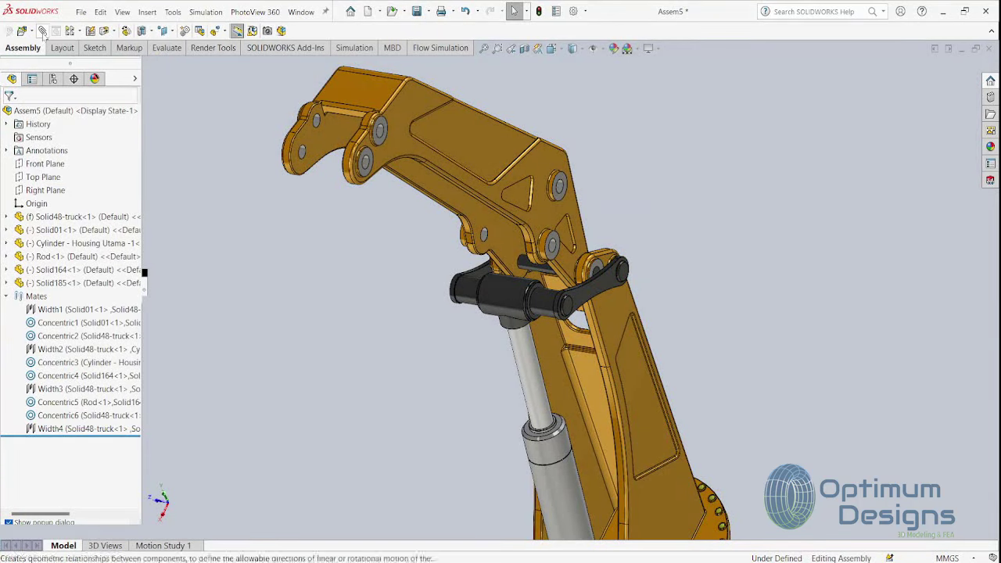
Insert the Solid173 connecting link and place it near the cylinder
{"action": "left_click", "coordinate": [22, 31]}
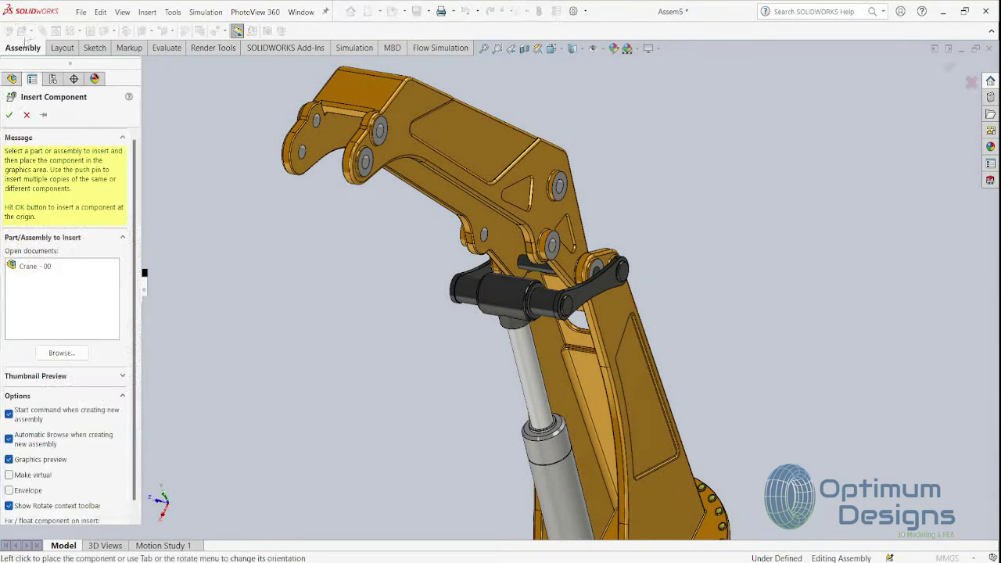
{"action": "left_click", "coordinate": [76, 354]}
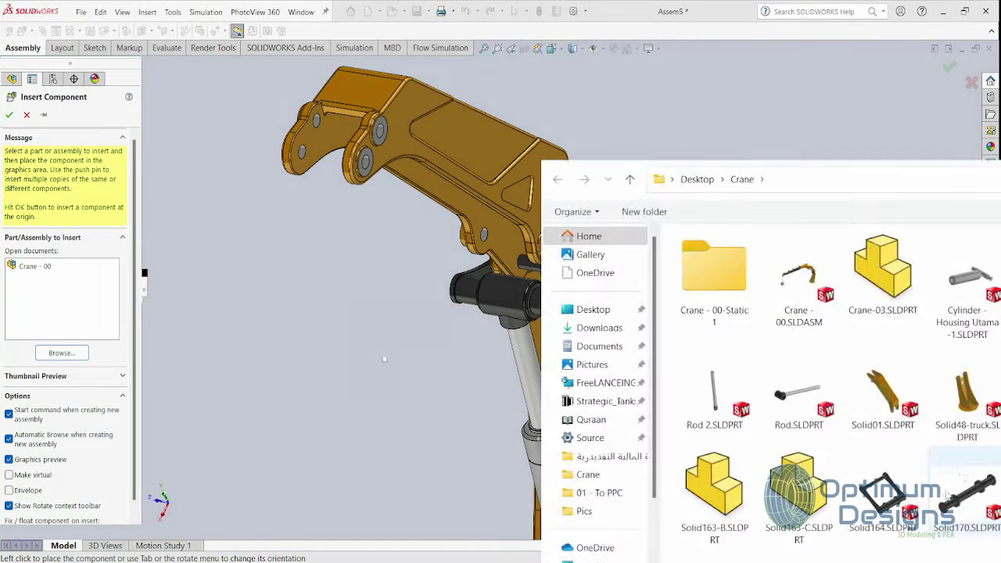
{"action": "double_click", "coordinate": [880, 477]}
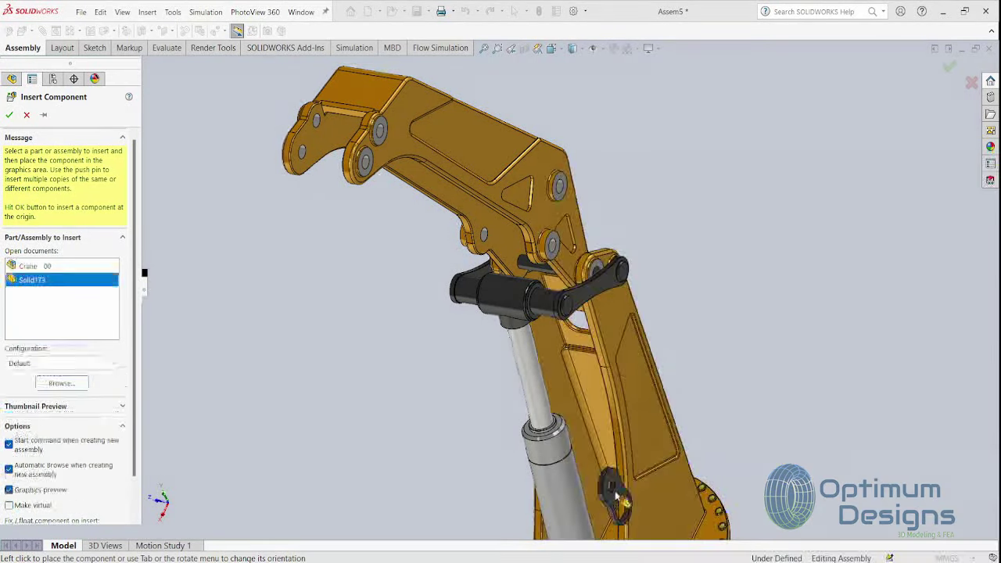
{"action": "left_click", "coordinate": [770, 274]}
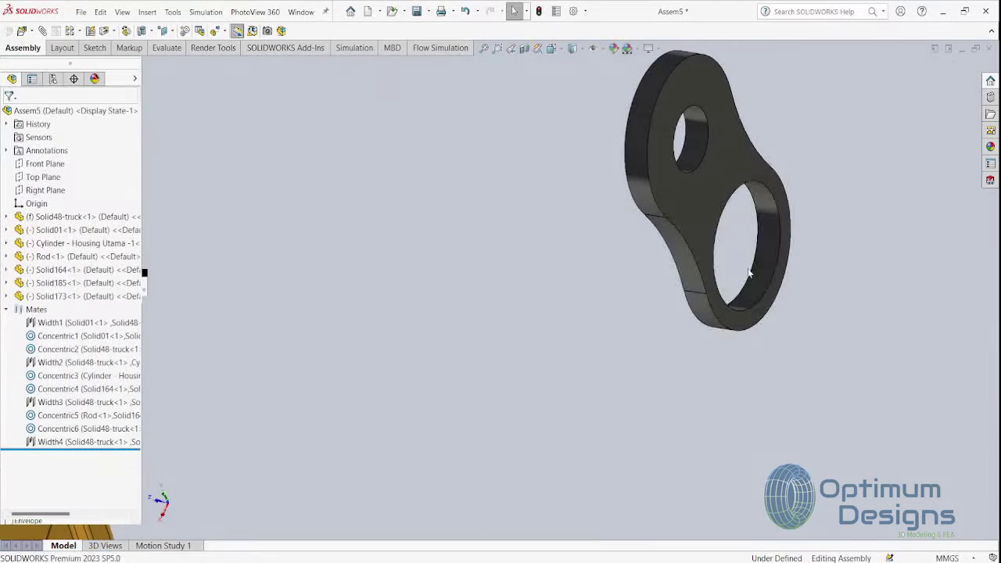
Mate the Solid173 link's large hole concentric with the cylinder pin
{"action": "left_click", "coordinate": [768, 237]}
{"action": "scroll", "coordinate": [369, 213], "scroll_direction": "up", "scroll_amount": 5}
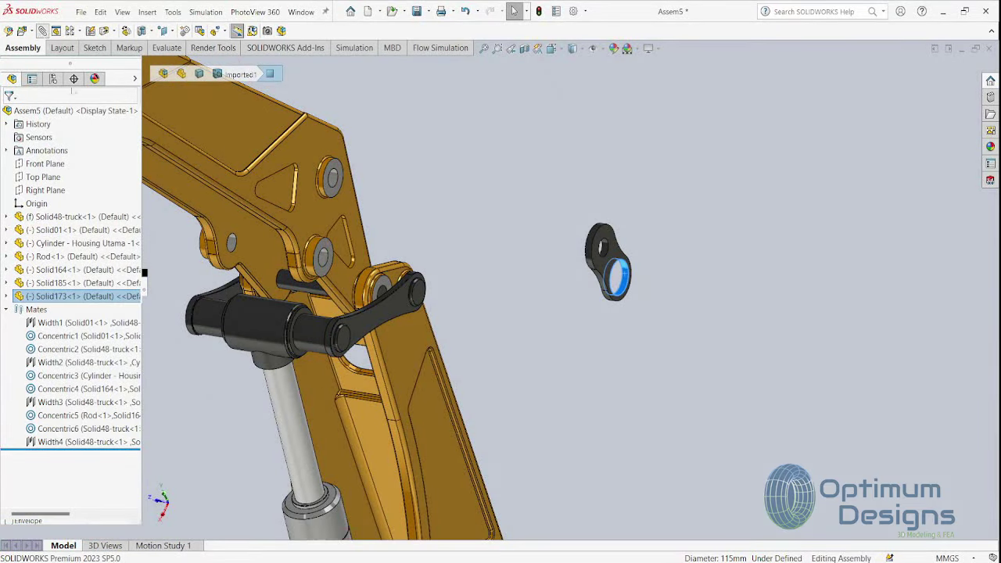
{"action": "left_click", "coordinate": [308, 322], "text": "ctrl"}
{"action": "key", "text": "Return"}
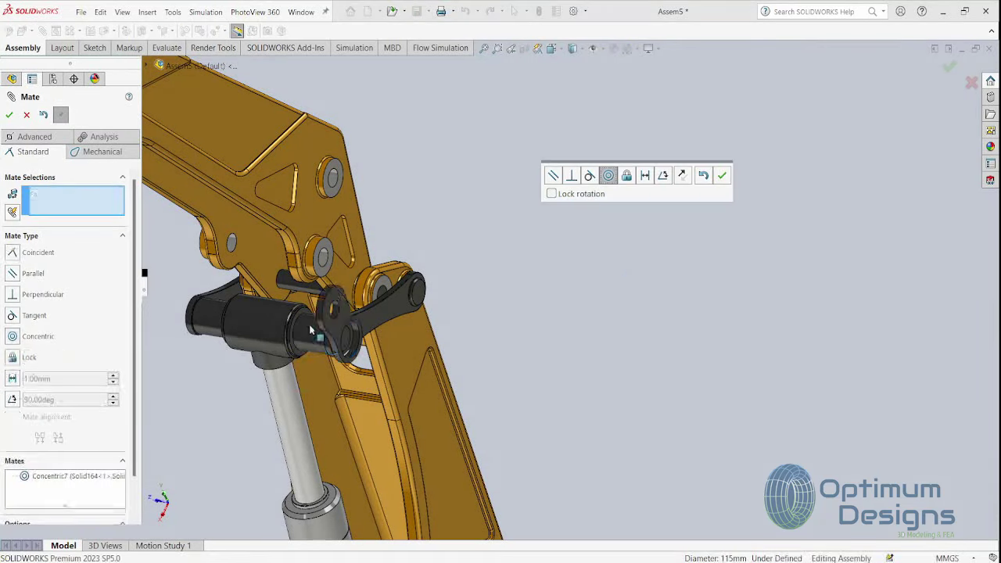
{"action": "mouse_move", "coordinate": [319, 320]}
{"action": "middle_mouse_down"}
{"action": "mouse_move", "coordinate": [505, 343]}
{"action": "mouse_move", "coordinate": [405, 281]}
{"action": "mouse_move", "coordinate": [423, 297]}
{"action": "mouse_move", "coordinate": [445, 236]}
{"action": "mouse_move", "coordinate": [443, 209]}
{"action": "mouse_move", "coordinate": [417, 187]}
{"action": "middle_mouse_up"}
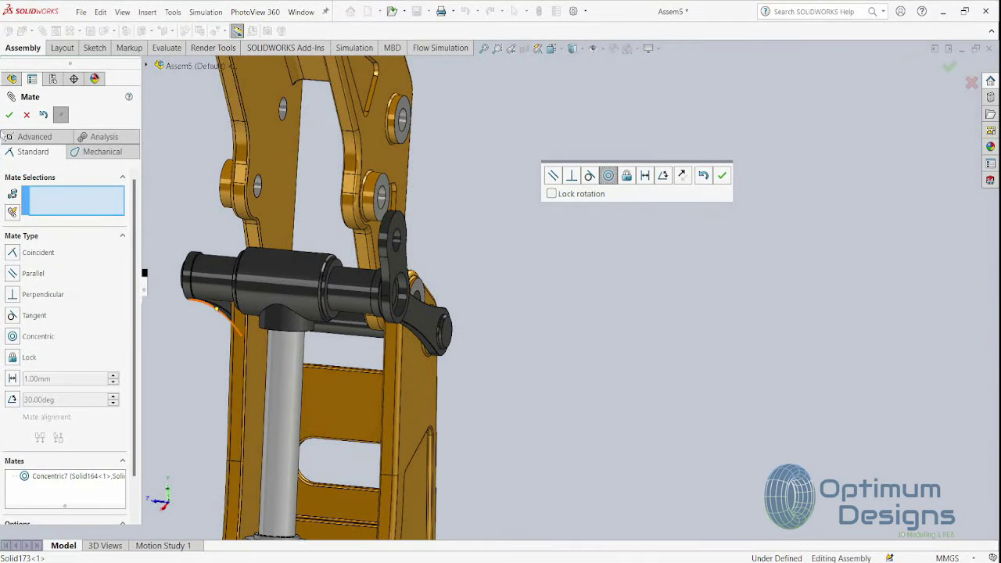
{"action": "left_click", "coordinate": [27, 115]}
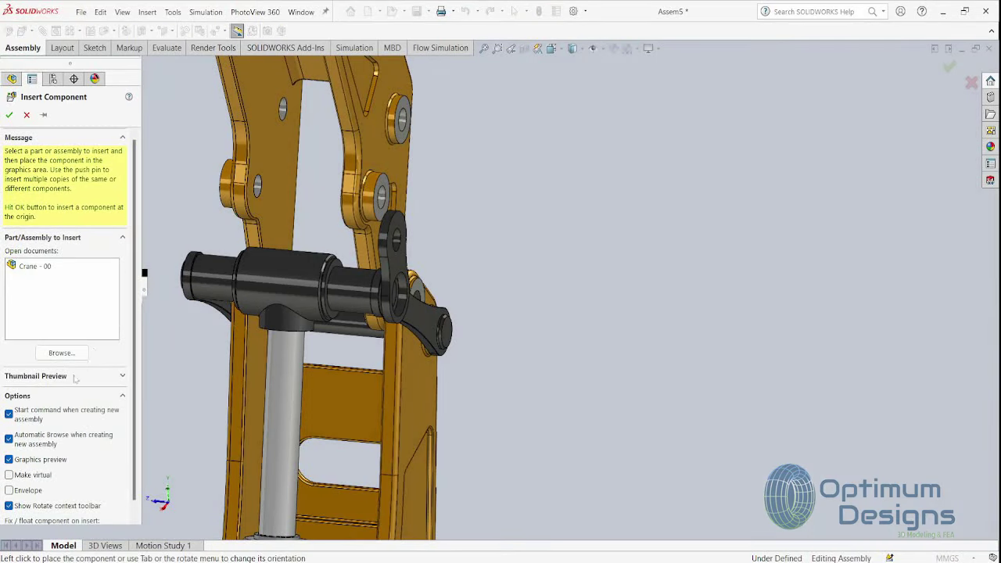
Insert the Solid170 pin and place it in the assembly
{"action": "left_click", "coordinate": [61, 353]}
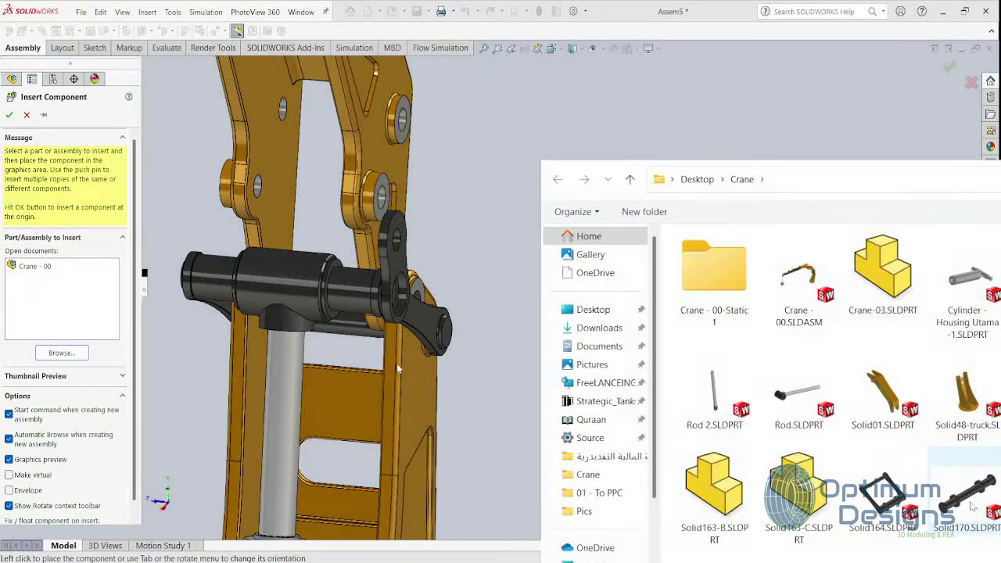
{"action": "left_click", "coordinate": [973, 507]}
{"action": "double_click", "coordinate": [972, 507]}
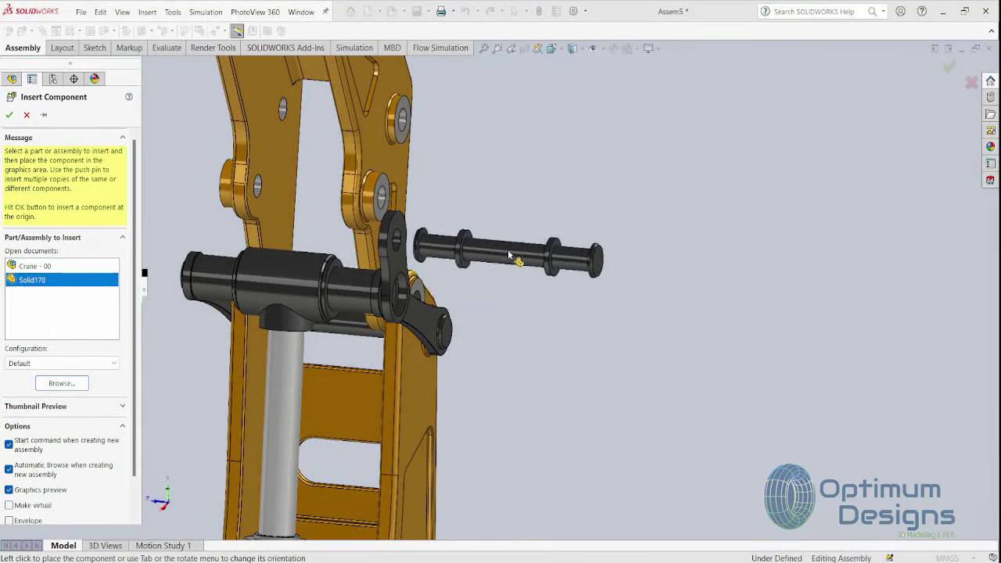
{"action": "left_click", "coordinate": [514, 239]}
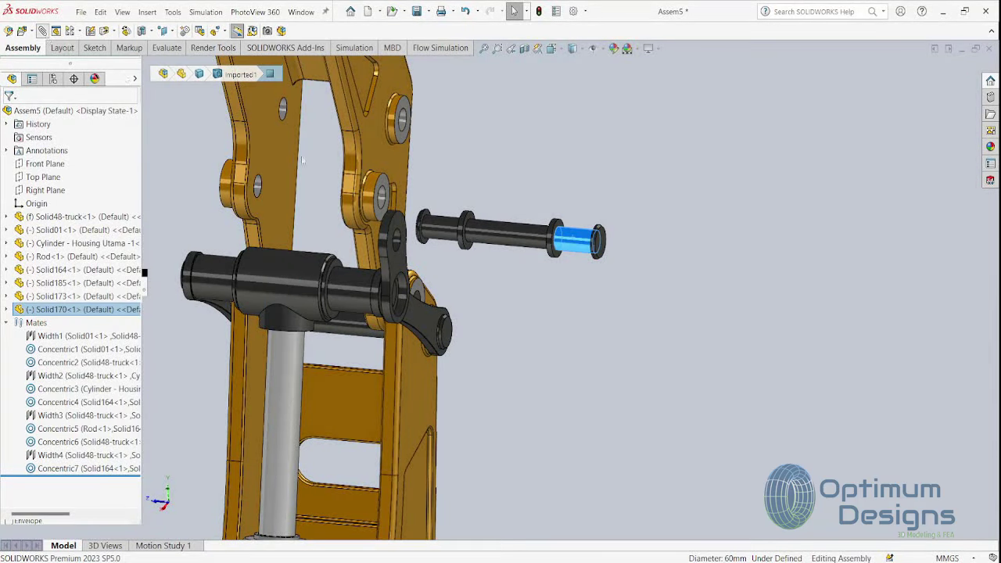
Mate the Solid170 pin concentric with the boom hole
{"action": "left_click", "coordinate": [43, 32]}
{"action": "scroll", "coordinate": [422, 227], "scroll_direction": "down", "scroll_amount": 4}
{"action": "left_click", "coordinate": [423, 227]}
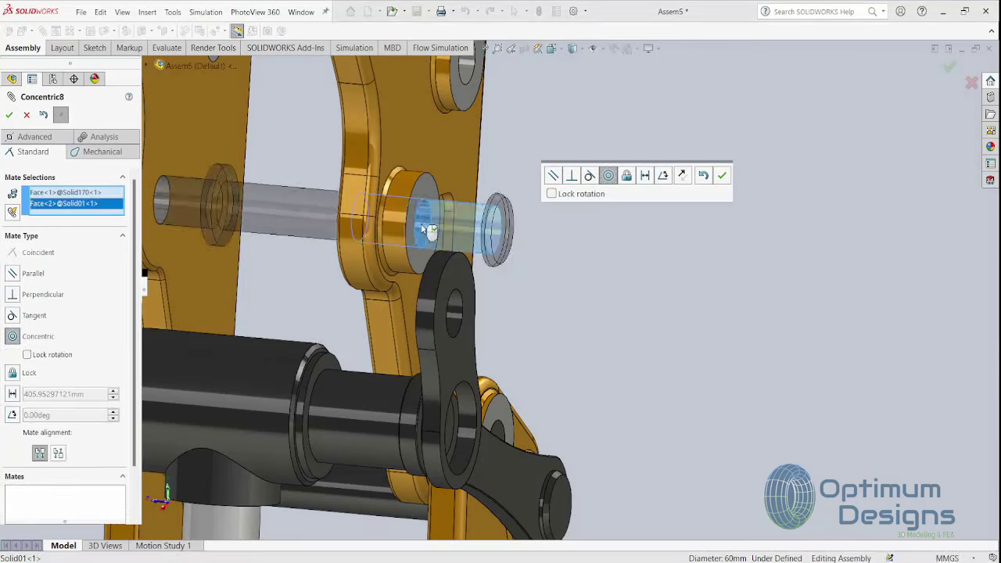
{"action": "key", "text": "Return"}
Center the pin between the boom plates with a Width mate
{"action": "left_click", "coordinate": [427, 192]}
{"action": "left_click", "coordinate": [55, 139]}
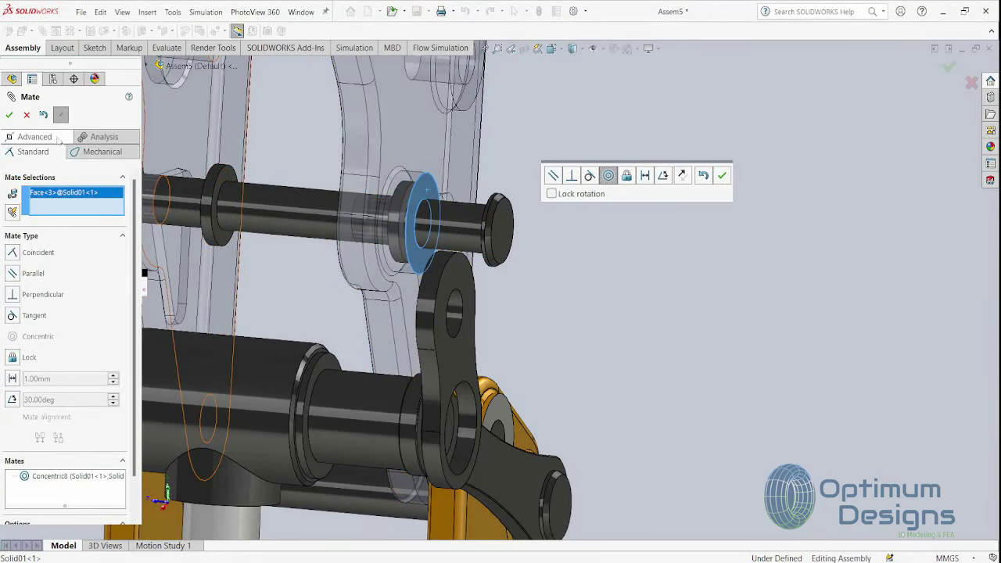
{"action": "left_click", "coordinate": [22, 288]}
{"action": "scroll", "coordinate": [375, 282], "scroll_direction": "up", "scroll_amount": 3}
{"action": "middle_click_drag", "start_coordinate": [418, 273], "coordinate": [339, 236]}
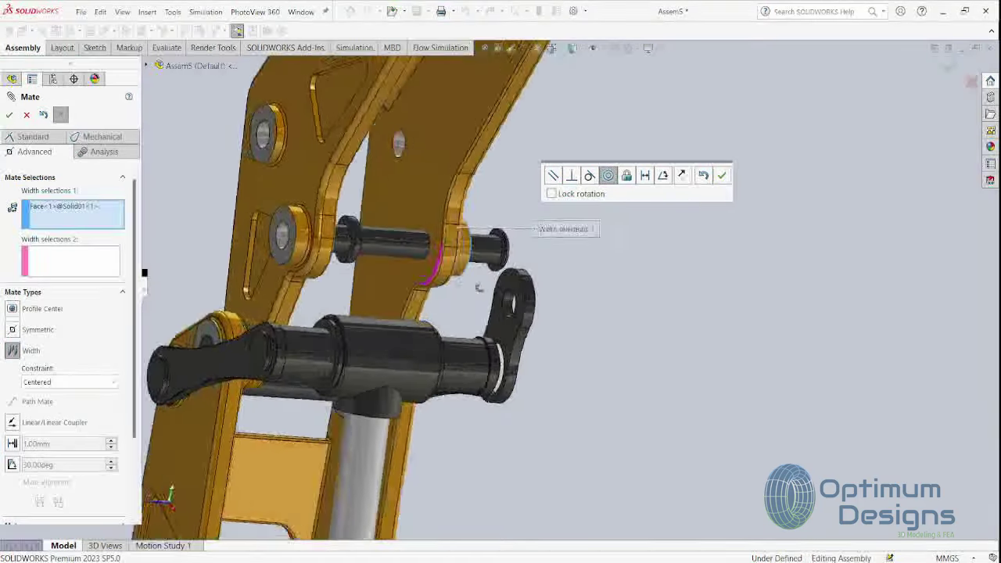
{"action": "left_click", "coordinate": [305, 226]}
{"action": "scroll", "coordinate": [306, 235], "scroll_direction": "down", "scroll_amount": 5}
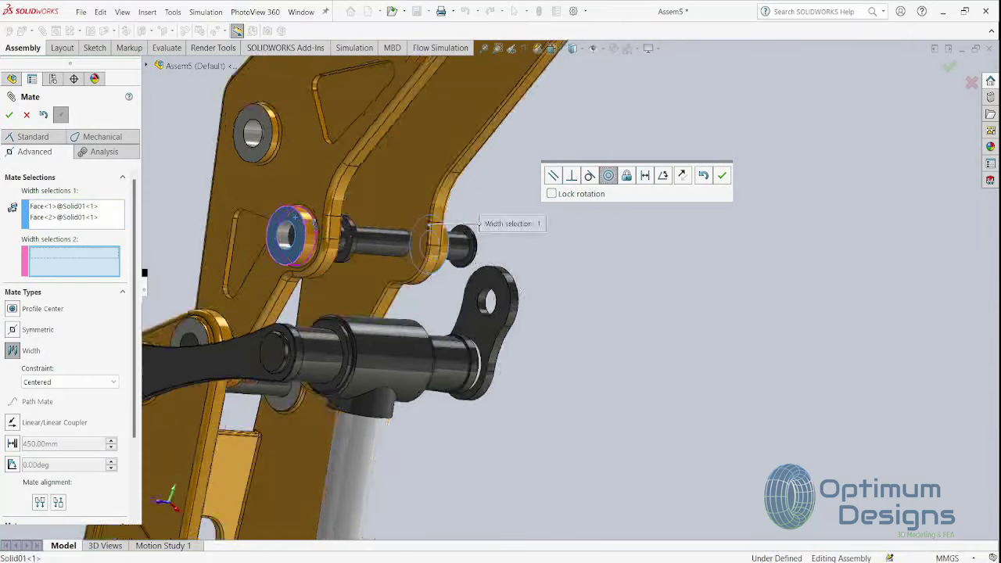
{"action": "left_click", "coordinate": [309, 248]}
{"action": "scroll", "coordinate": [413, 268], "scroll_direction": "up", "scroll_amount": 3}
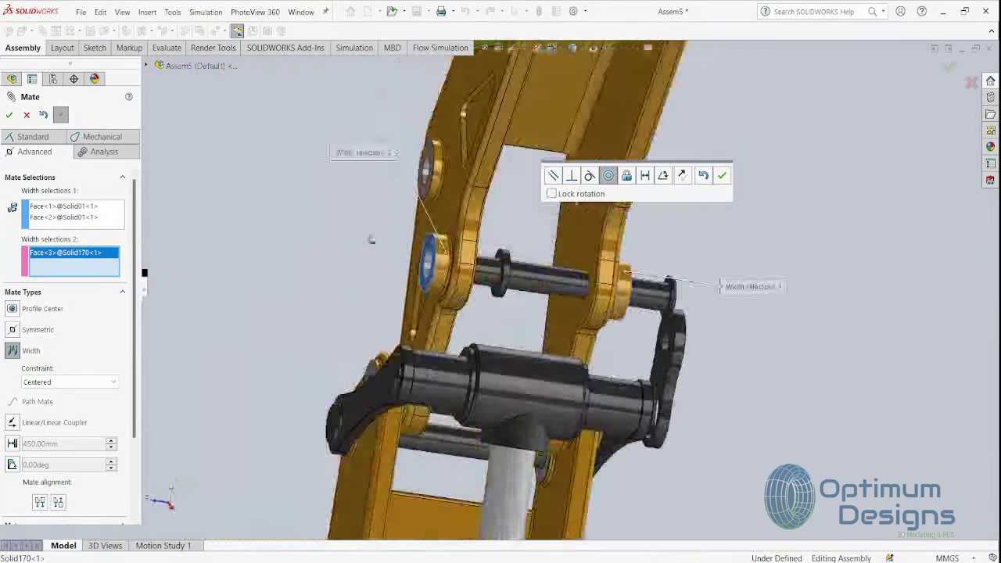
{"action": "middle_click_drag", "start_coordinate": [413, 268], "coordinate": [571, 295]}
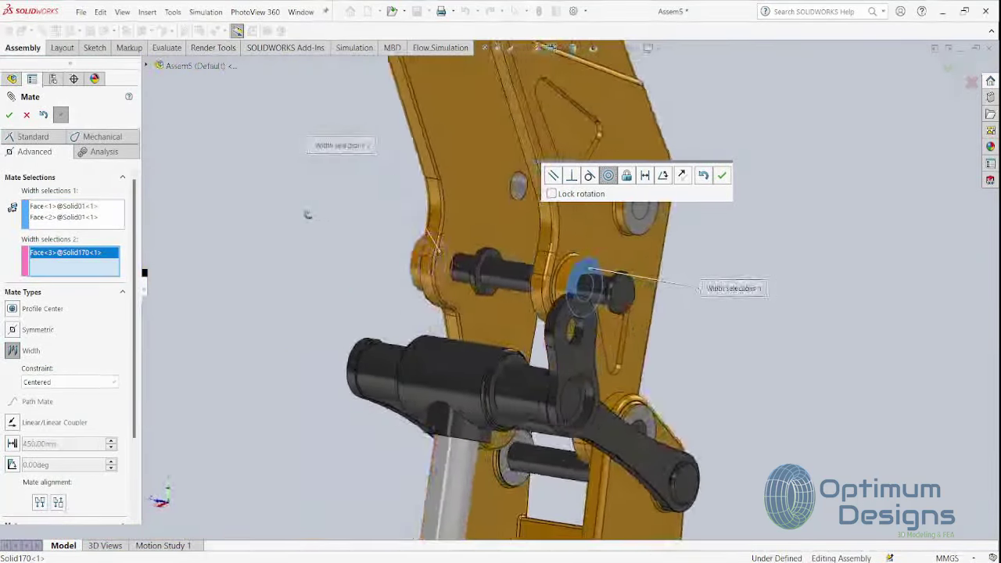
{"action": "left_click", "coordinate": [618, 293]}
{"action": "key", "text": "Return"}
Mate the link's small hole concentric with the pin
{"action": "scroll", "coordinate": [592, 307], "scroll_direction": "down", "scroll_amount": 3}
{"action": "middle_click_drag", "start_coordinate": [600, 315], "coordinate": [563, 321]}
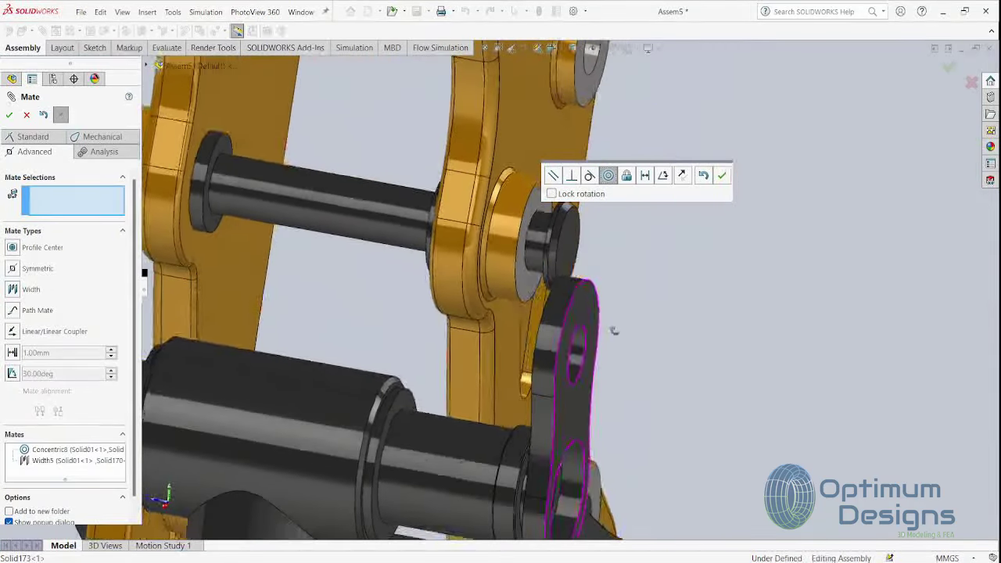
{"action": "left_click", "coordinate": [534, 252]}
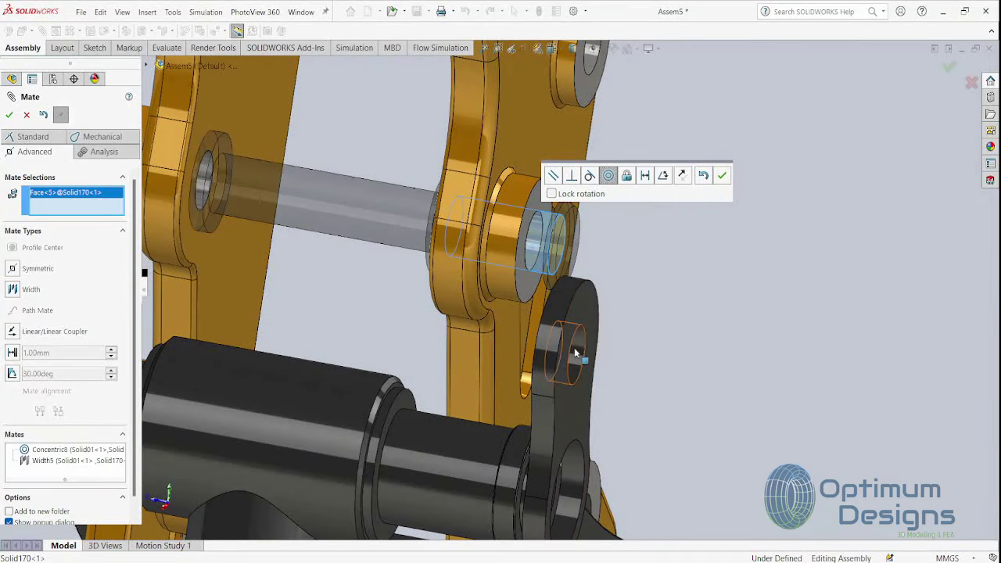
{"action": "left_click", "coordinate": [574, 353]}
{"action": "left_click", "coordinate": [31, 137]}
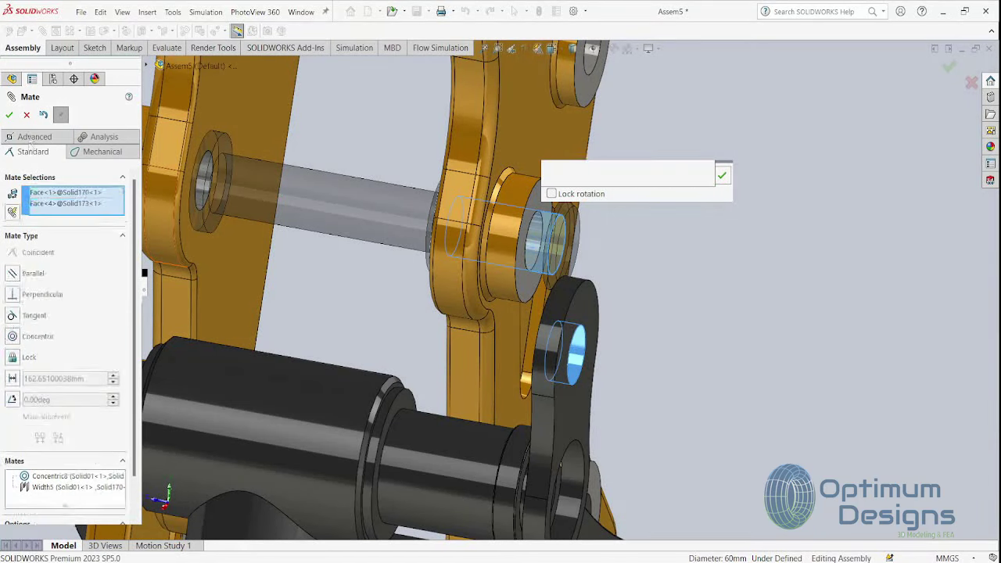
{"action": "left_click", "coordinate": [13, 337]}
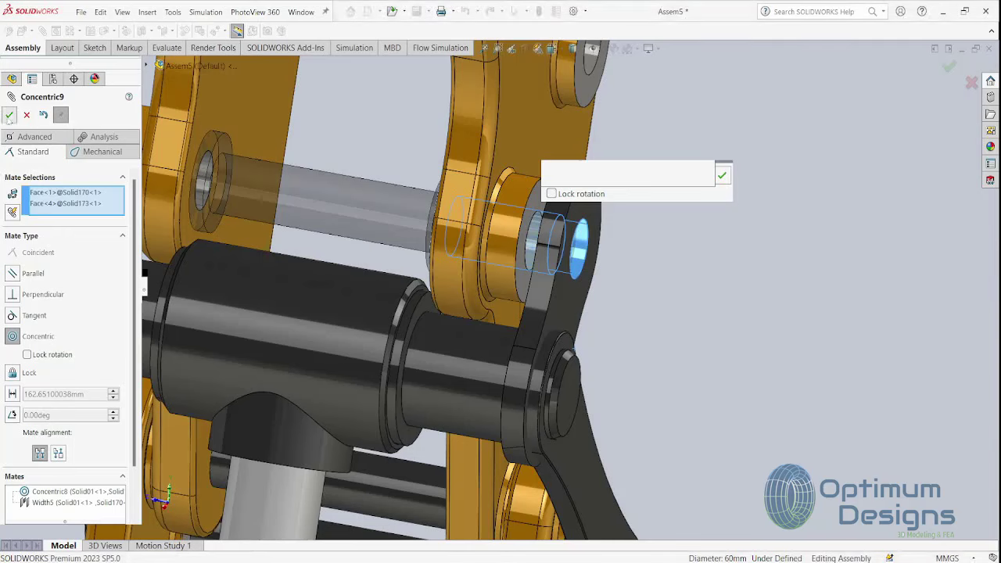
{"action": "key", "text": "Return"}
Center the black link on the pin with a Width mate, then finish mating
{"action": "mouse_move", "coordinate": [575, 345]}
{"action": "middle_mouse_down"}
{"action": "mouse_move", "coordinate": [568, 329]}
{"action": "mouse_move", "coordinate": [585, 320]}
{"action": "middle_mouse_up"}
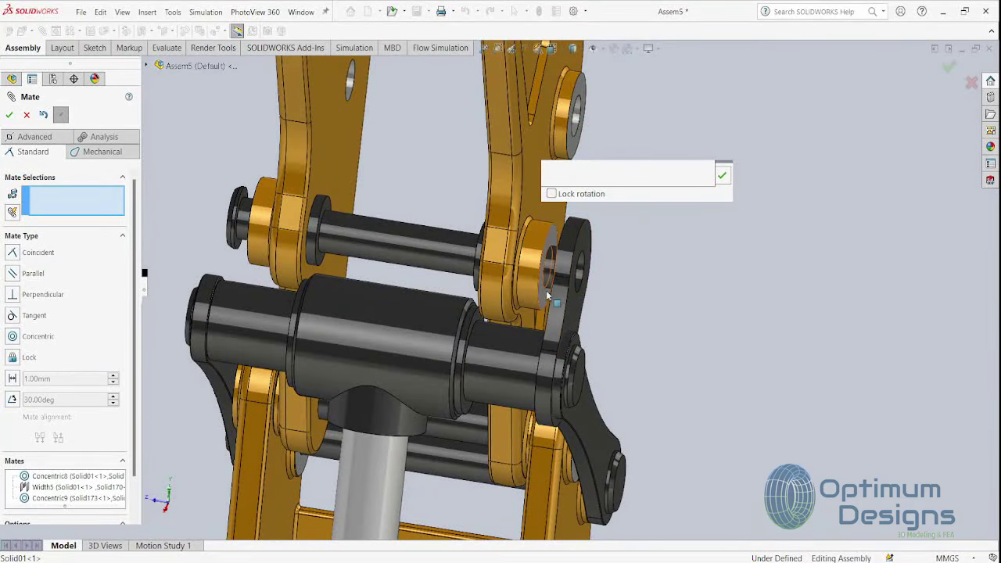
{"action": "left_click", "coordinate": [35, 136]}
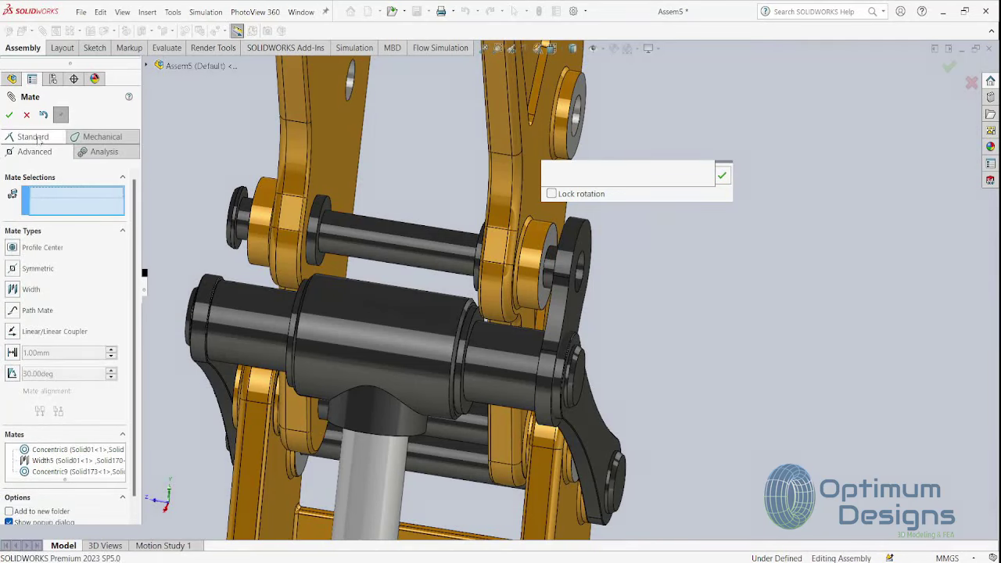
{"action": "left_click", "coordinate": [13, 291]}
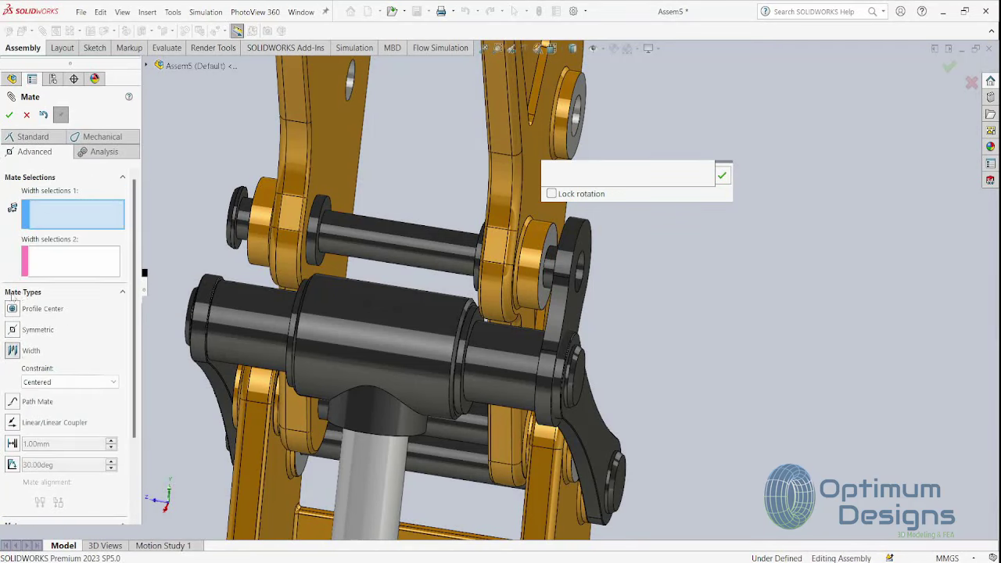
{"action": "left_click", "coordinate": [543, 295]}
{"action": "middle_click_drag", "start_coordinate": [543, 295], "coordinate": [512, 411]}
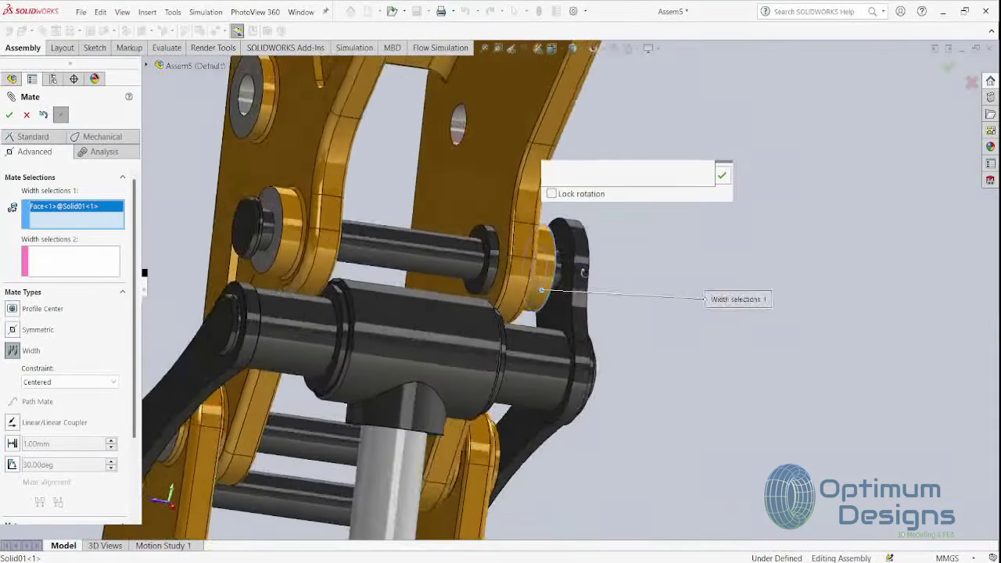
{"action": "left_click", "coordinate": [510, 414]}
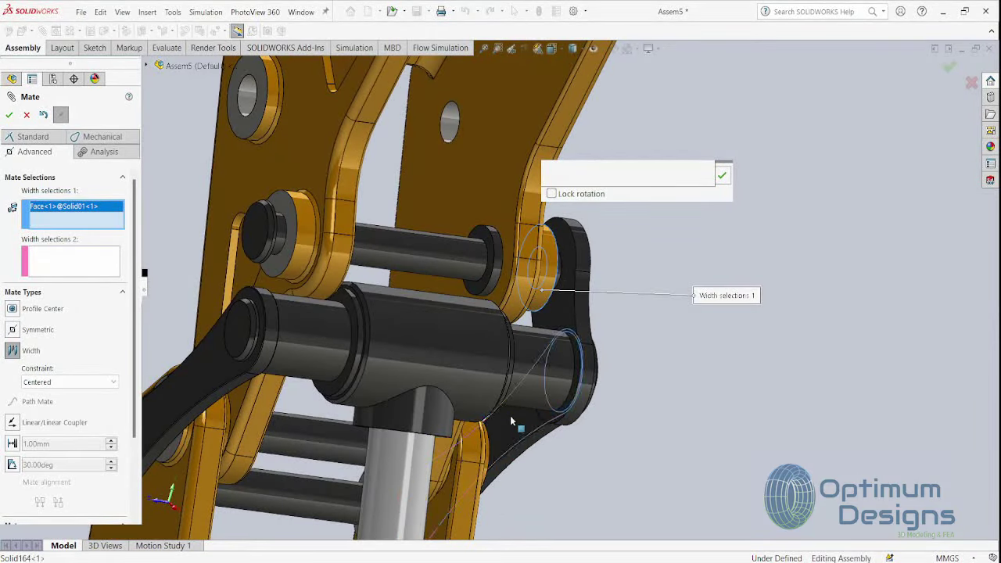
{"action": "left_click", "coordinate": [561, 318]}
{"action": "middle_click_drag", "start_coordinate": [561, 318], "coordinate": [652, 330]}
{"action": "left_click", "coordinate": [602, 321]}
{"action": "scroll", "coordinate": [651, 330], "scroll_direction": "down", "scroll_amount": 2}
{"action": "scroll", "coordinate": [651, 305], "scroll_direction": "down", "scroll_amount": 2}
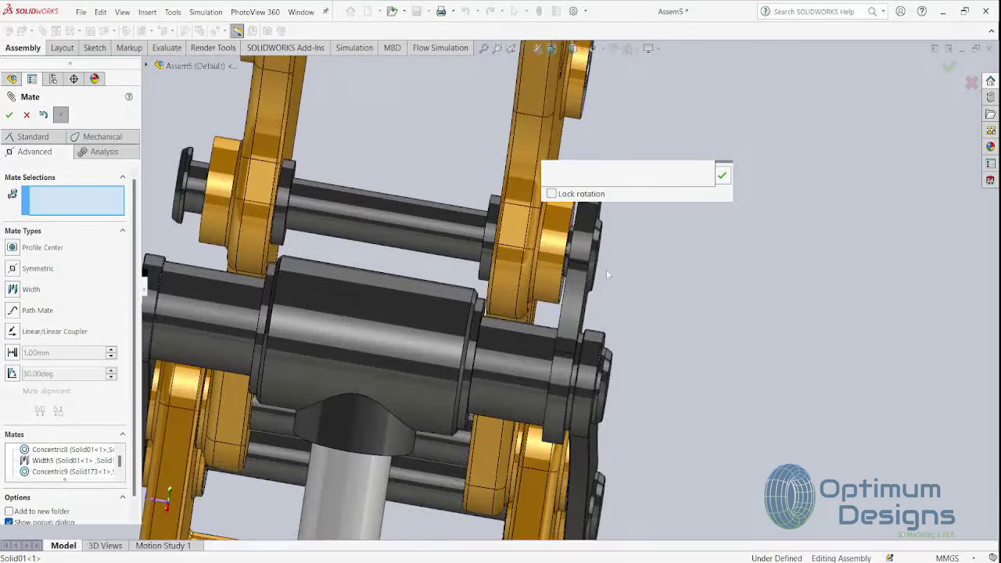
{"action": "scroll", "coordinate": [610, 297], "scroll_direction": "down", "scroll_amount": 2}
{"action": "scroll", "coordinate": [572, 288], "scroll_direction": "down", "scroll_amount": 2}
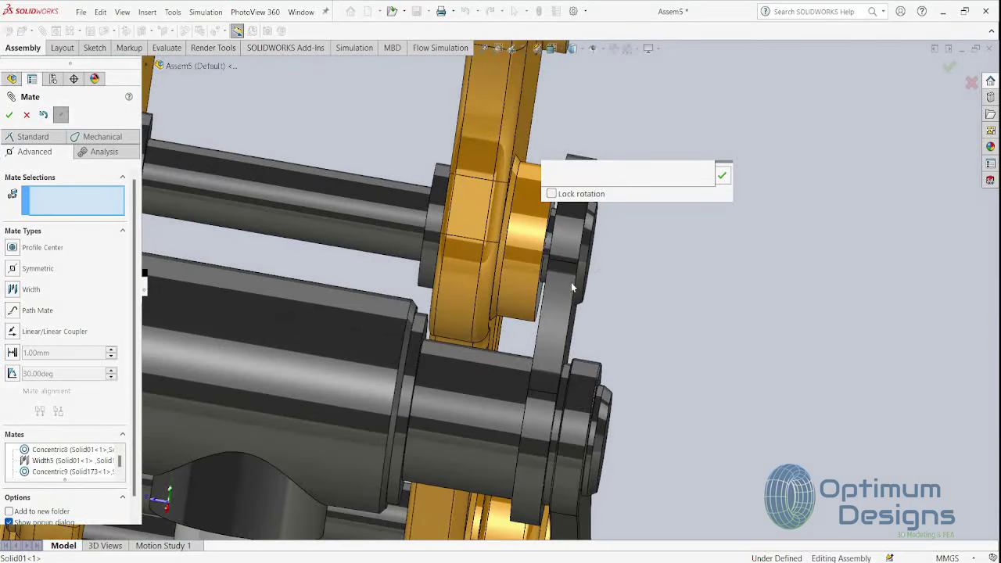
{"action": "left_click", "coordinate": [26, 115]}
Insert a second instance of the Solid173 link from the Crane folder
{"action": "left_click", "coordinate": [7, 323]}
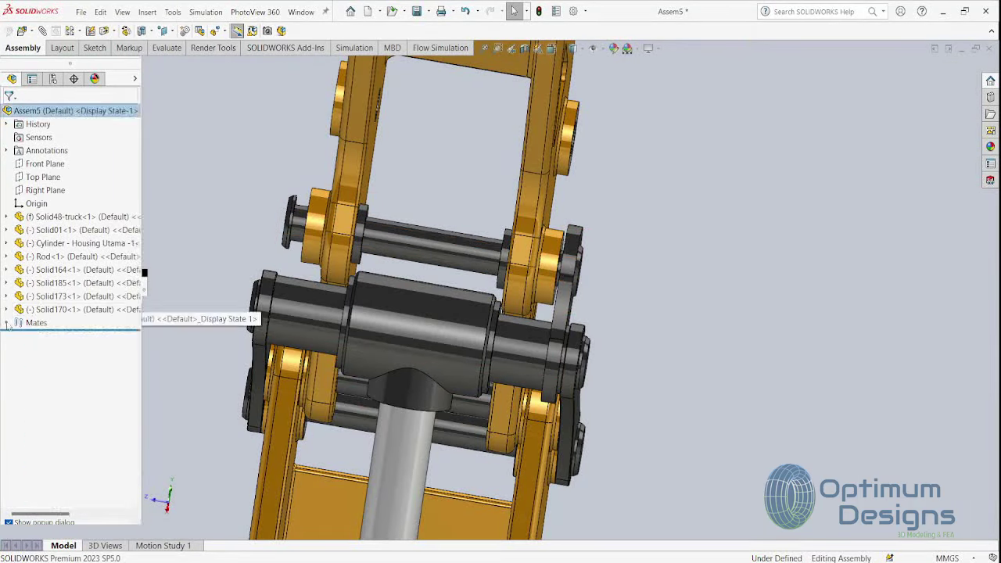
{"action": "left_click", "coordinate": [22, 32]}
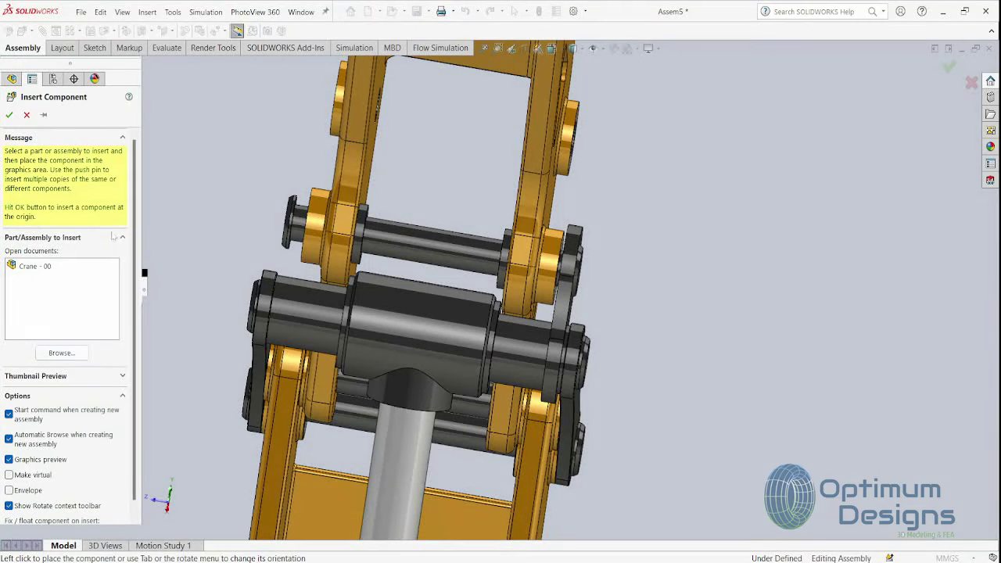
{"action": "left_click", "coordinate": [62, 353]}
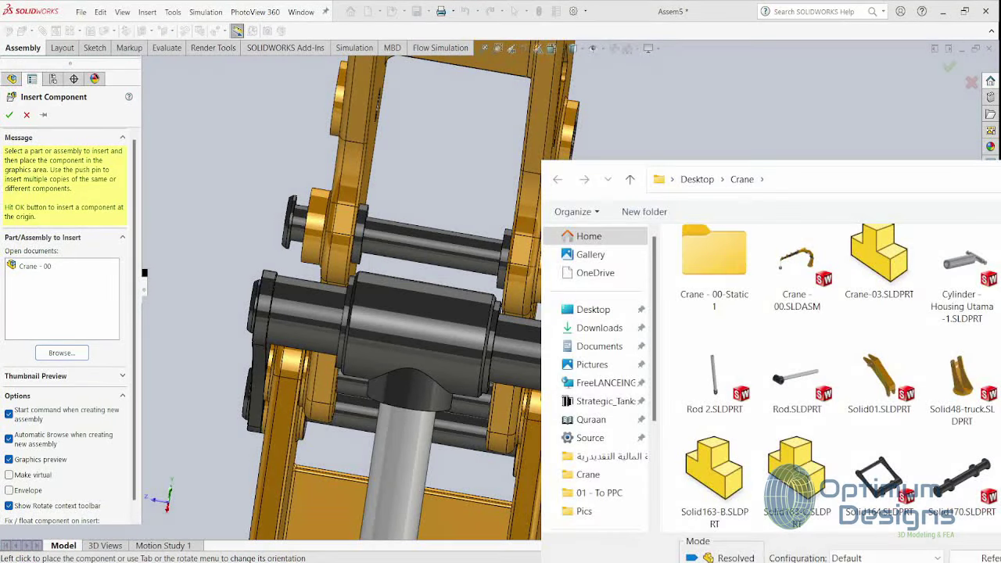
{"action": "double_click", "coordinate": [878, 258]}
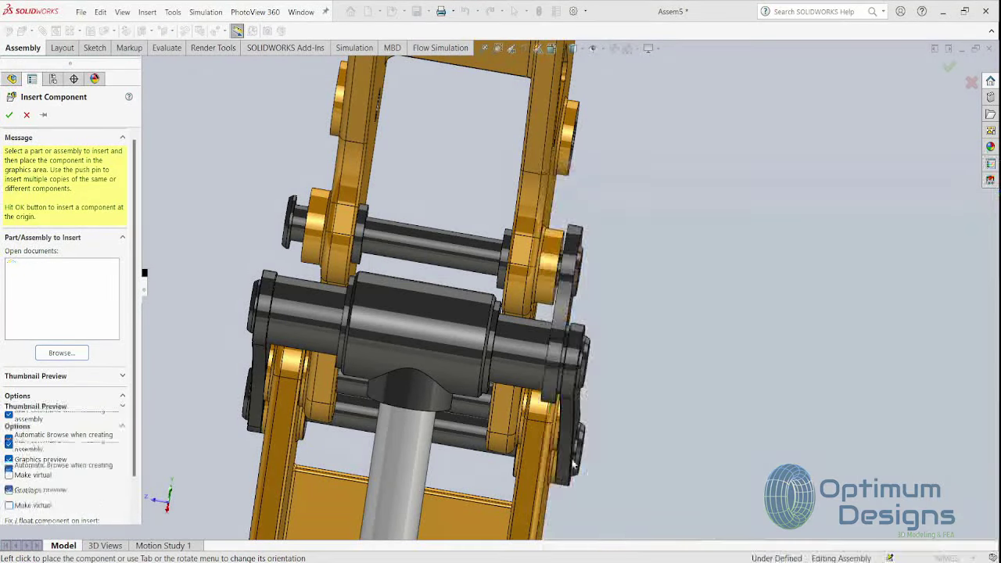
{"action": "left_click", "coordinate": [283, 296]}
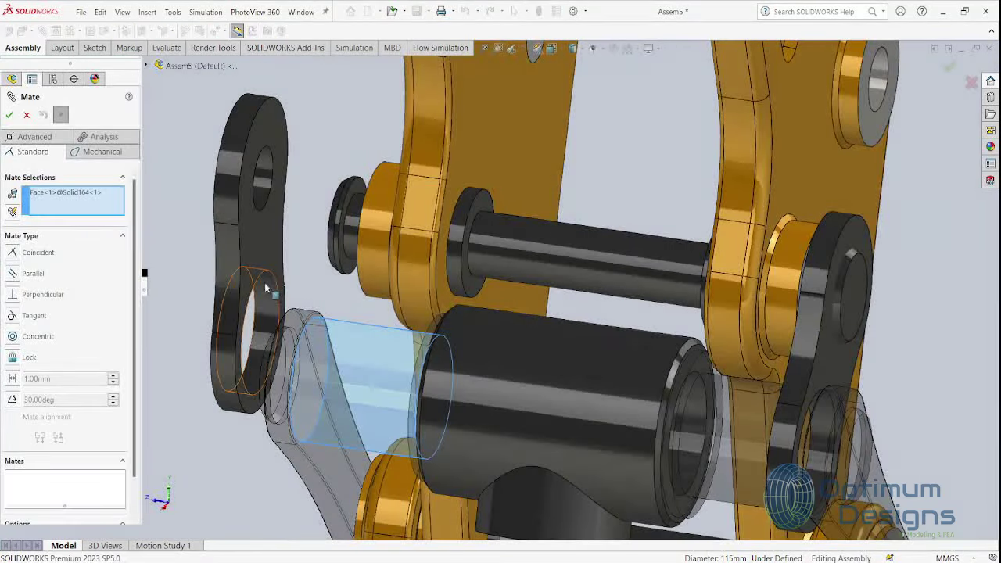
Mate both holes of the second link concentric with their pins
{"action": "left_click", "coordinate": [270, 288]}
{"action": "left_click", "coordinate": [286, 290]}
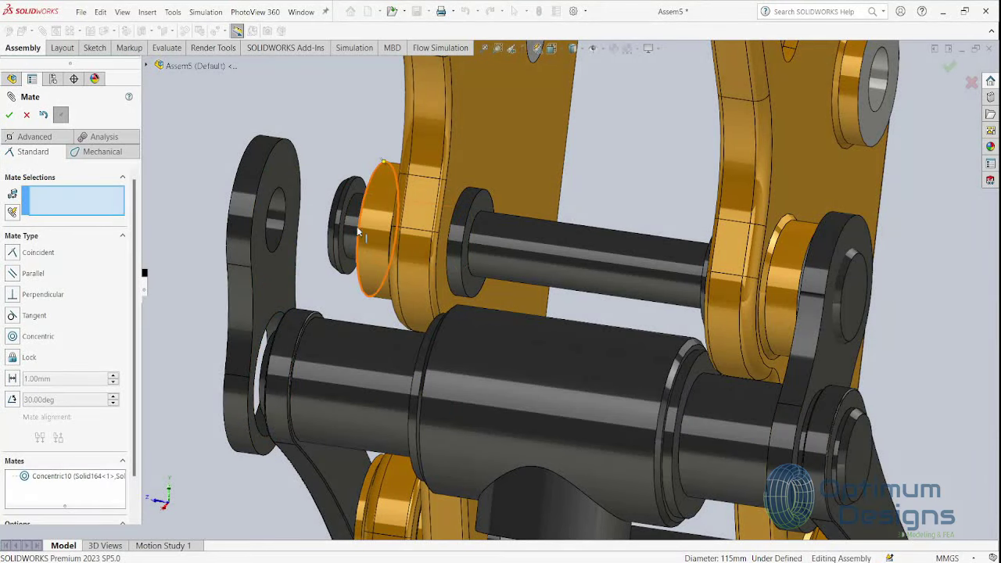
{"action": "left_click", "coordinate": [353, 228]}
{"action": "left_click", "coordinate": [283, 223]}
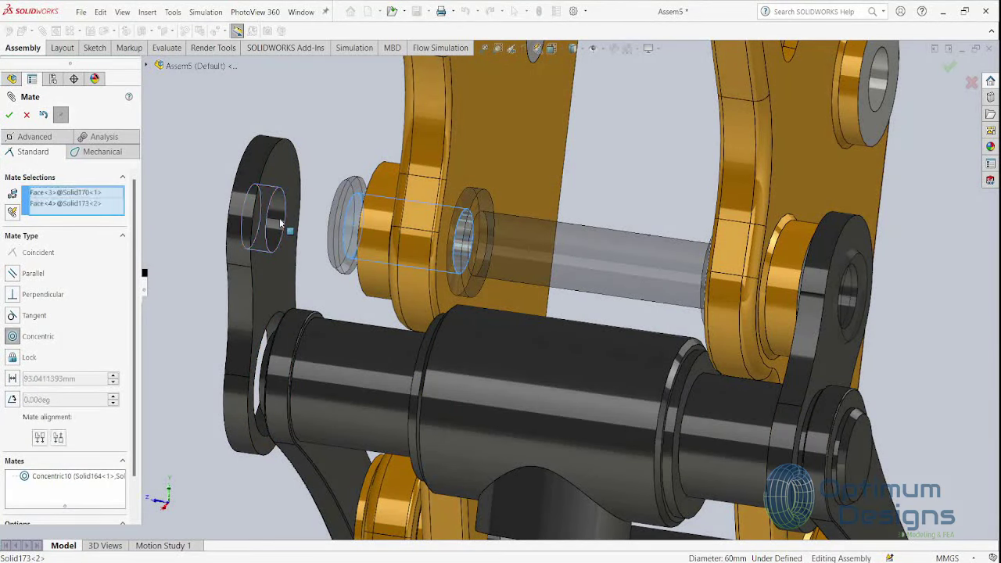
{"action": "key", "text": "Return"}
{"action": "middle_click_drag", "start_coordinate": [282, 223], "coordinate": [225, 201]}
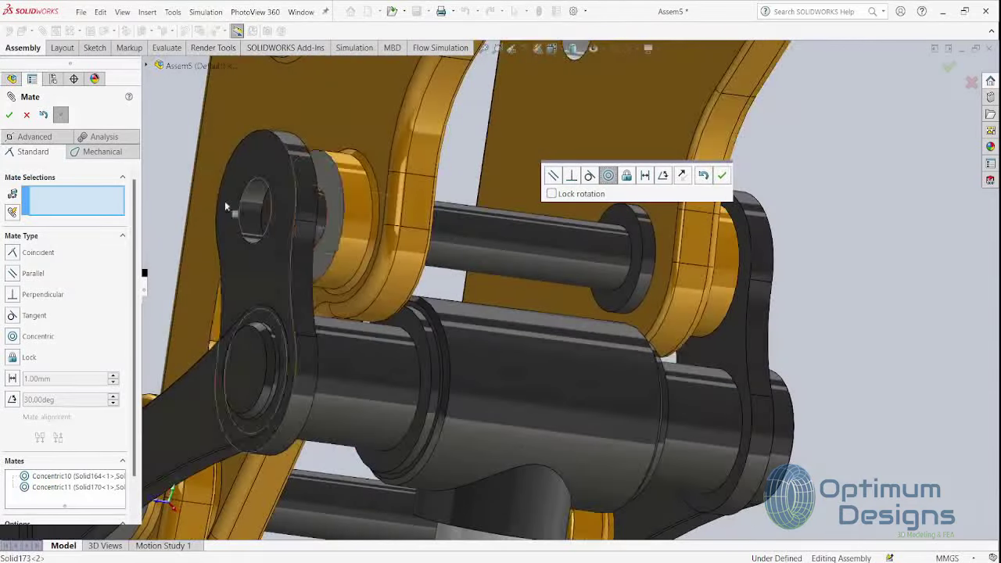
Center the second link between the boom brackets with a Width mate
{"action": "left_click", "coordinate": [47, 137]}
{"action": "left_click", "coordinate": [13, 289]}
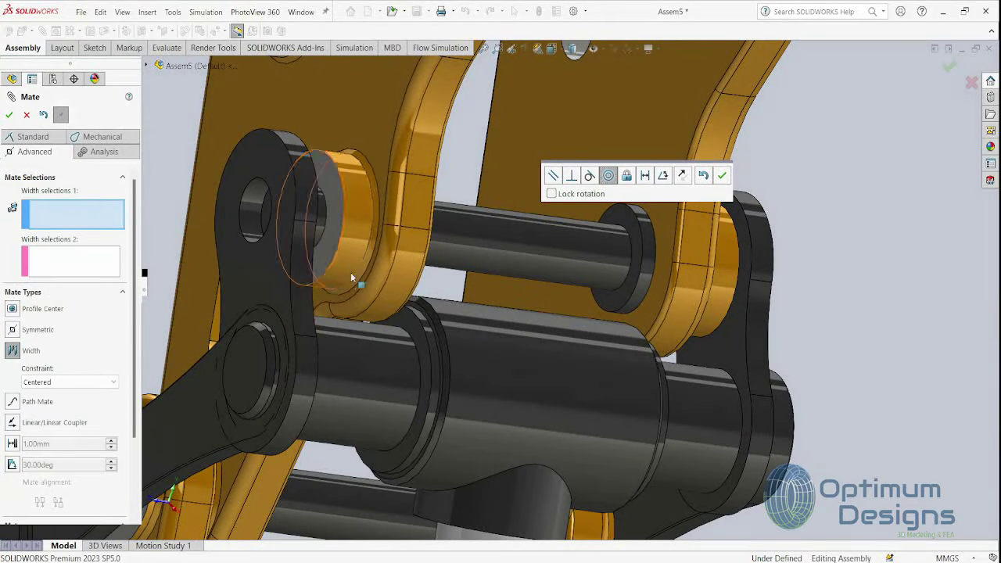
{"action": "left_click", "coordinate": [336, 249]}
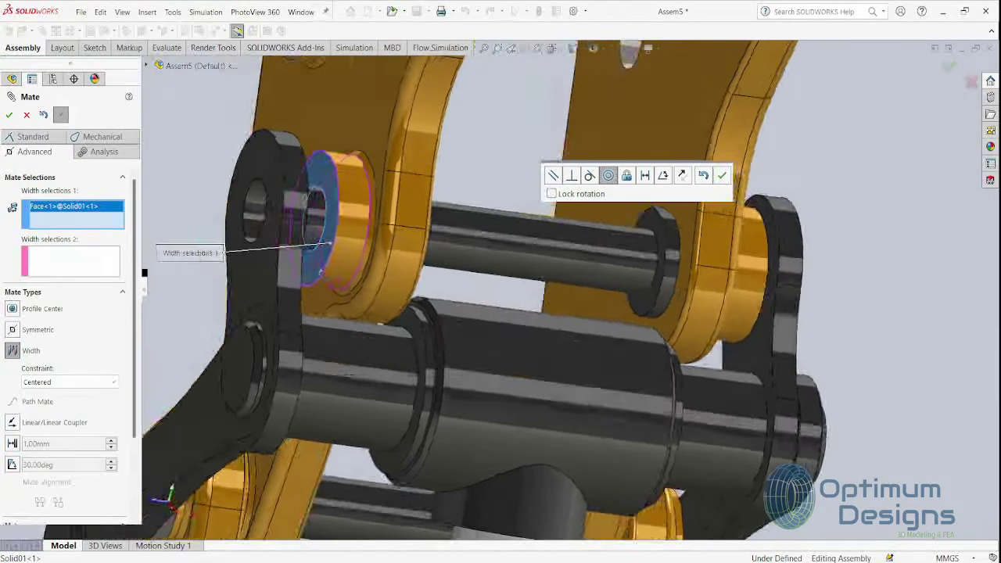
{"action": "mouse_move", "coordinate": [335, 259]}
{"action": "middle_mouse_down"}
{"action": "mouse_move", "coordinate": [367, 258]}
{"action": "mouse_move", "coordinate": [302, 463]}
{"action": "middle_mouse_up"}
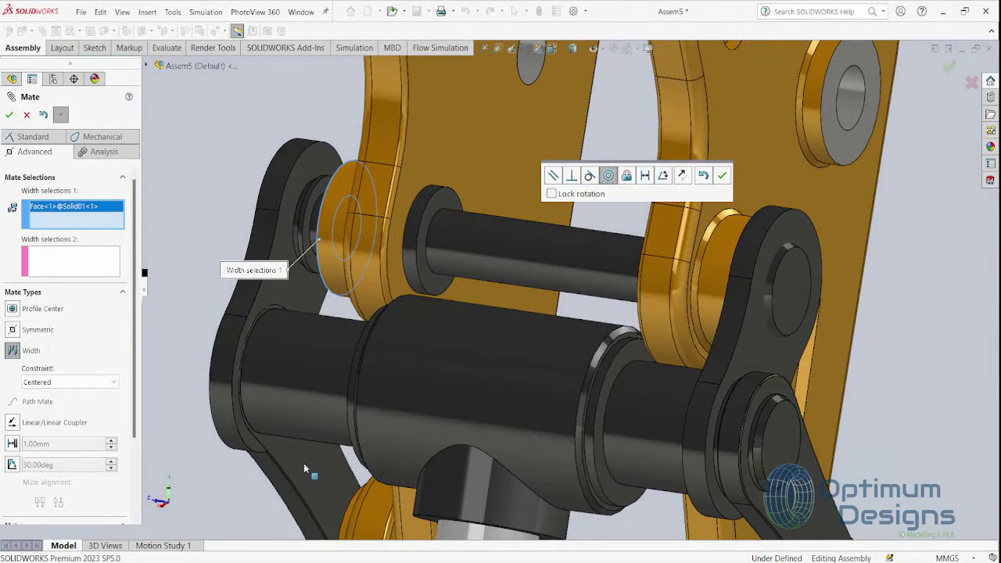
{"action": "left_click", "coordinate": [311, 473]}
{"action": "left_click", "coordinate": [282, 207]}
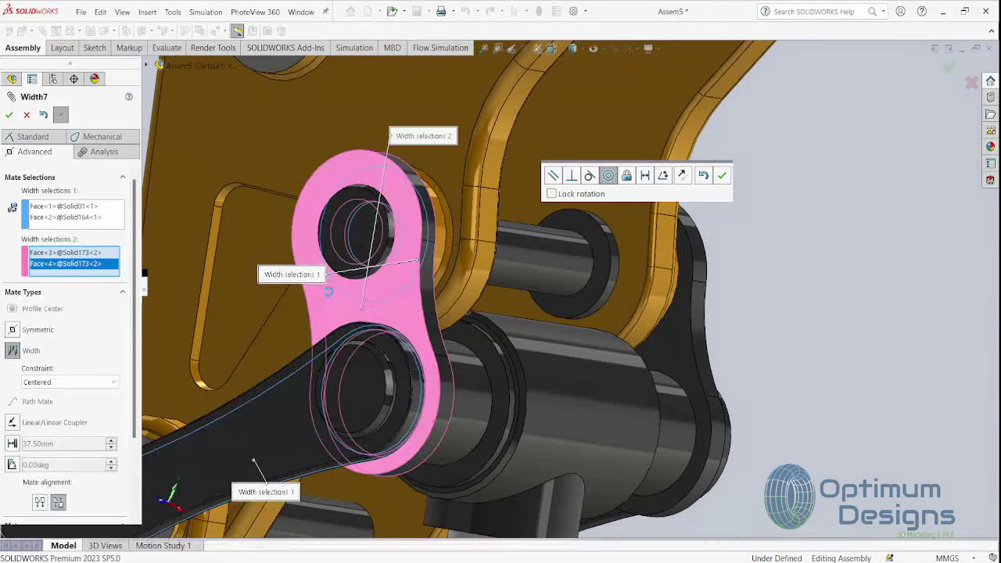
{"action": "key", "text": "Return"}
Orbit around the crane arm to inspect the finished linkage
{"action": "scroll", "coordinate": [328, 297], "scroll_direction": "up", "scroll_amount": 3}
{"action": "middle_click_drag", "start_coordinate": [328, 297], "coordinate": [310, 316]}
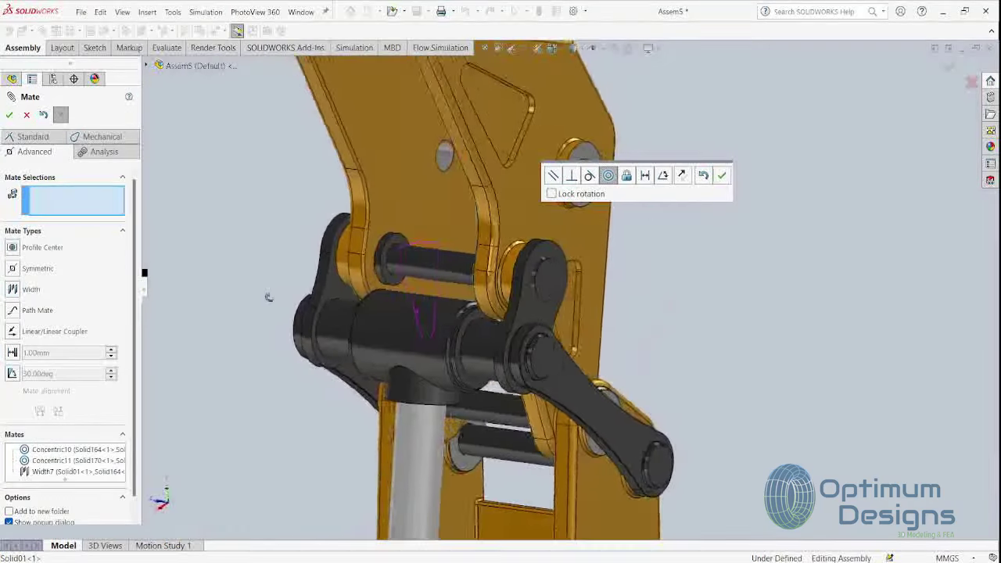
{"action": "scroll", "coordinate": [313, 313], "scroll_direction": "up", "scroll_amount": 3}
{"action": "middle_click_drag", "start_coordinate": [371, 208], "coordinate": [438, 230]}
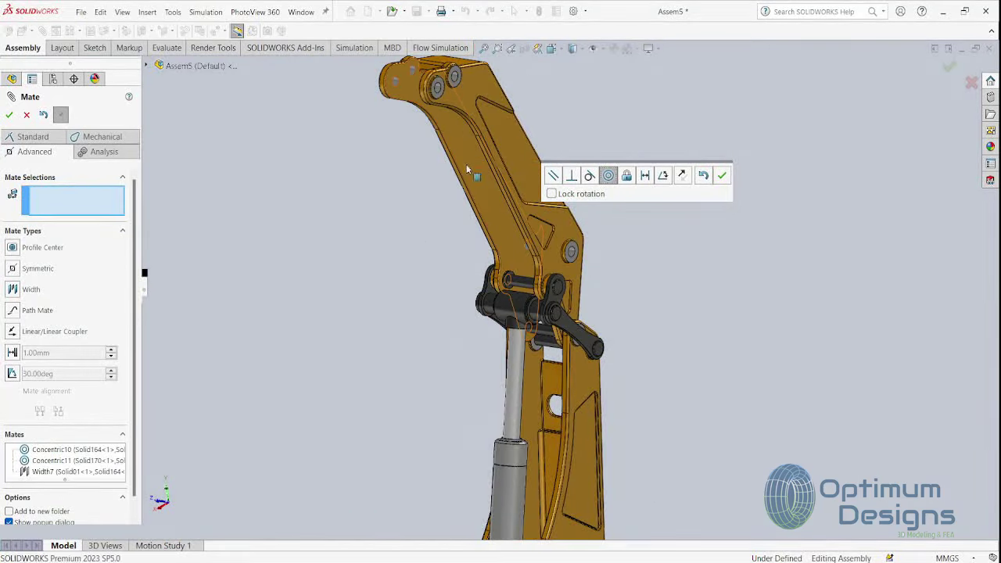
{"action": "mouse_move", "coordinate": [466, 164]}
{"action": "middle_mouse_down"}
{"action": "mouse_move", "coordinate": [427, 230]}
{"action": "mouse_move", "coordinate": [352, 446]}
{"action": "mouse_move", "coordinate": [361, 263]}
{"action": "mouse_move", "coordinate": [356, 272]}
{"action": "middle_mouse_up"}
{"action": "left_click", "coordinate": [26, 114]}
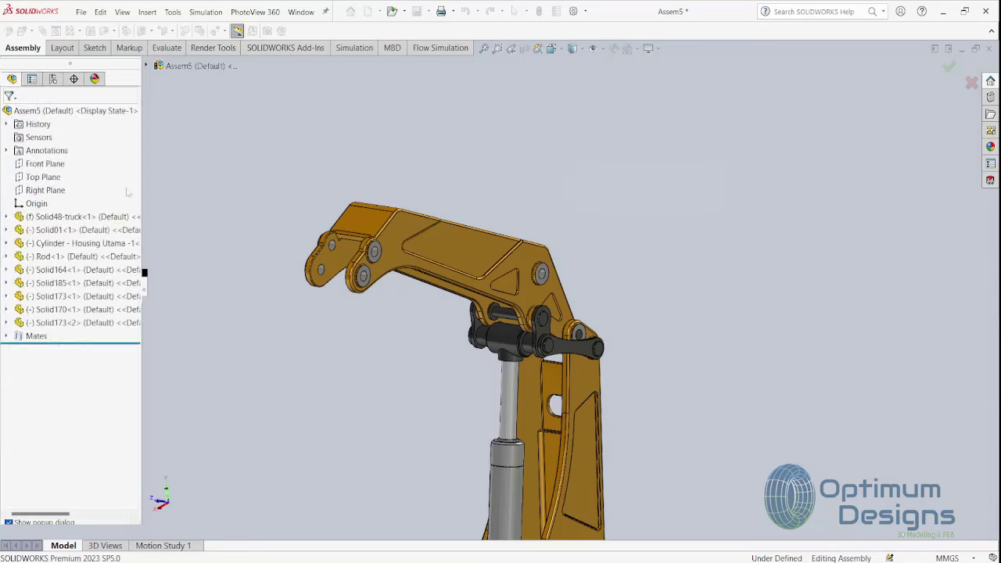
{"action": "mouse_move", "coordinate": [336, 333]}
{"action": "middle_mouse_down"}
{"action": "mouse_move", "coordinate": [269, 338]}
{"action": "mouse_move", "coordinate": [435, 481]}
{"action": "middle_mouse_up"}
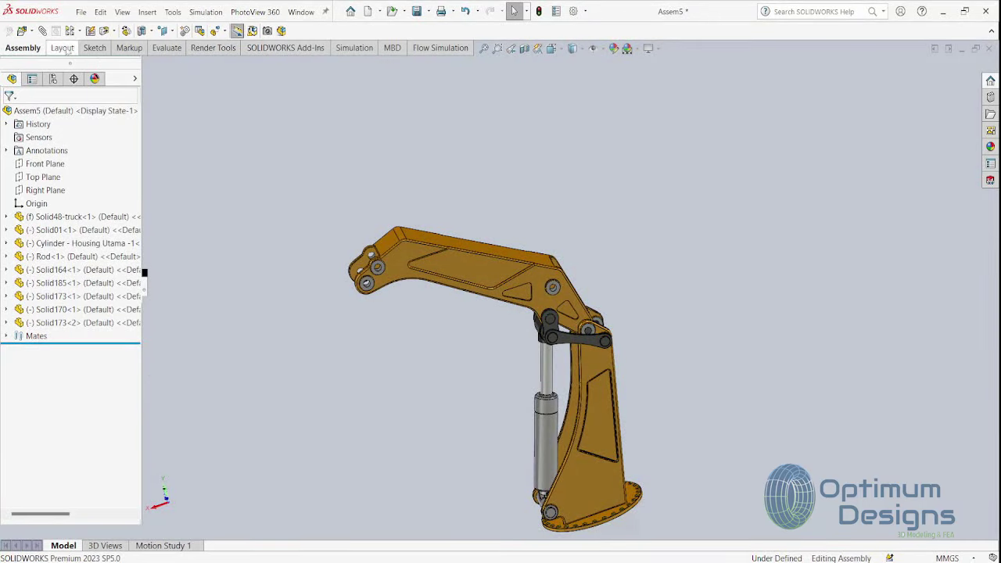
Insert the Housing Tube 2 part and place it beside the crane
{"action": "left_click", "coordinate": [20, 33]}
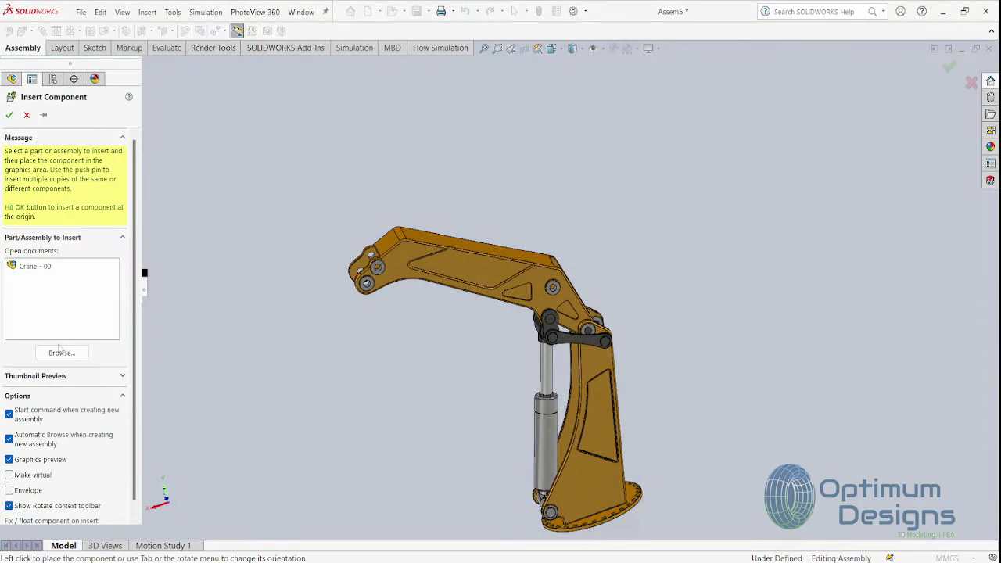
{"action": "left_click", "coordinate": [62, 354]}
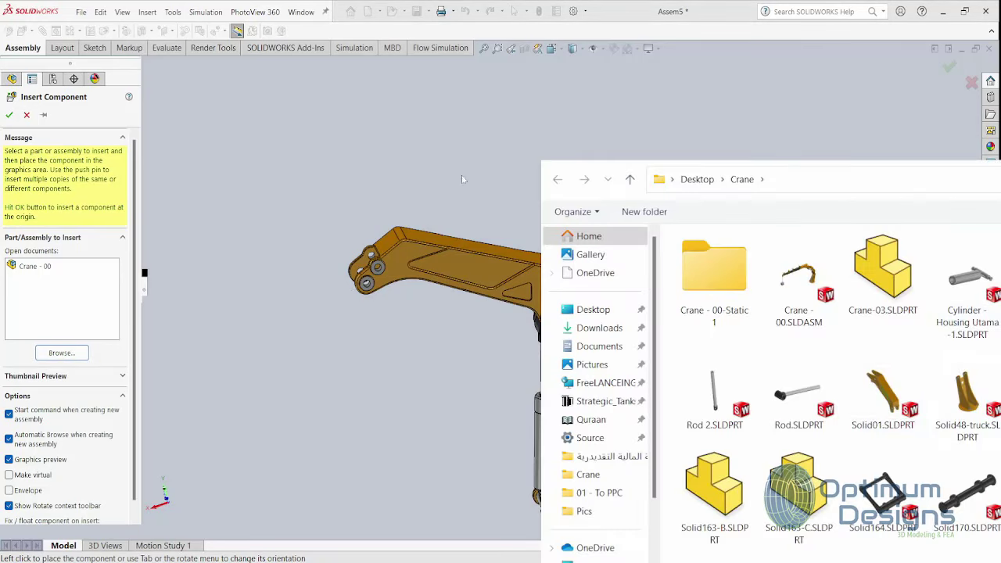
{"action": "double_click", "coordinate": [964, 278]}
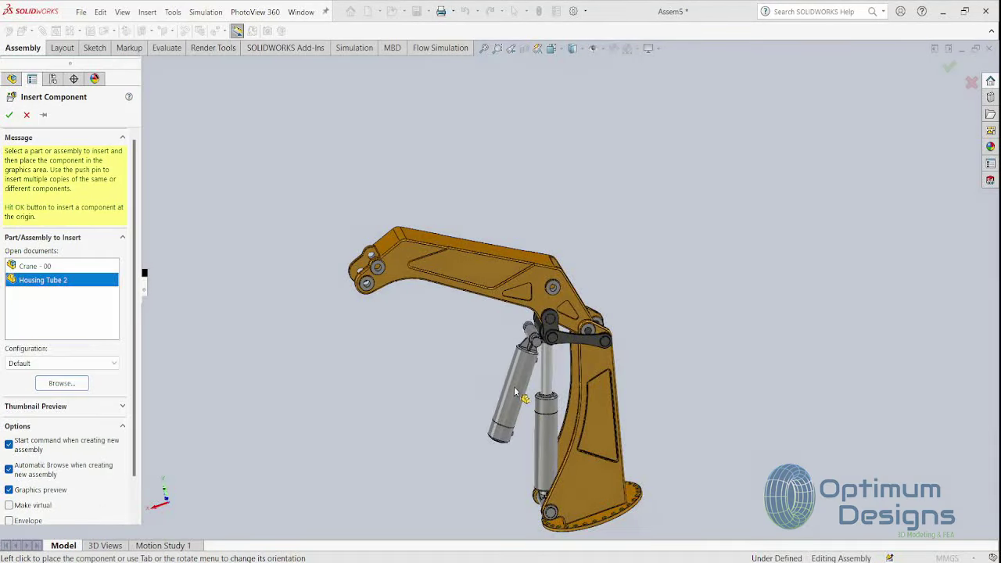
{"action": "left_click", "coordinate": [482, 383]}
{"action": "scroll", "coordinate": [553, 288], "scroll_direction": "down", "scroll_amount": 10}
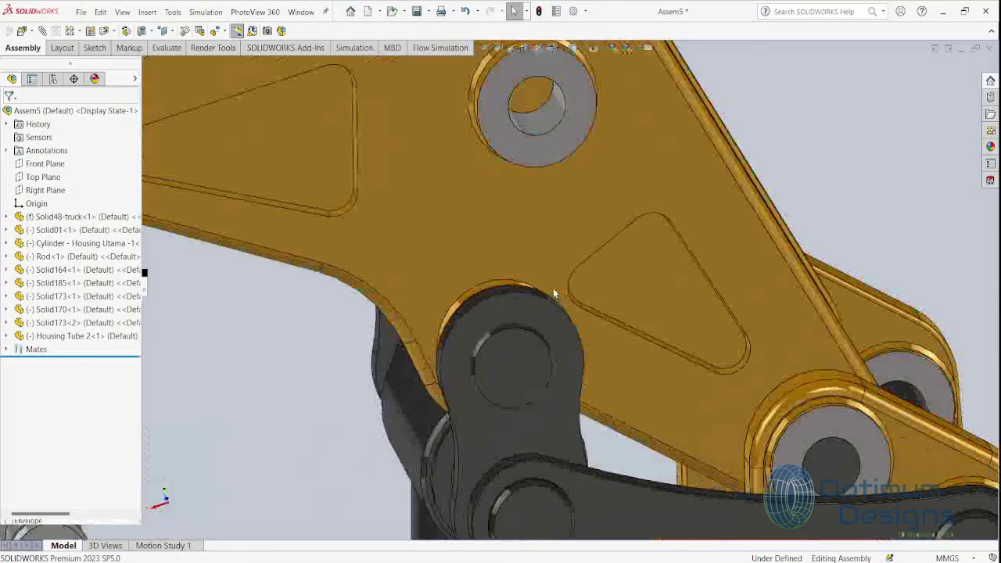
Mate Housing Tube 2 concentric with the boom extension's pin hole
{"action": "left_click", "coordinate": [545, 126]}
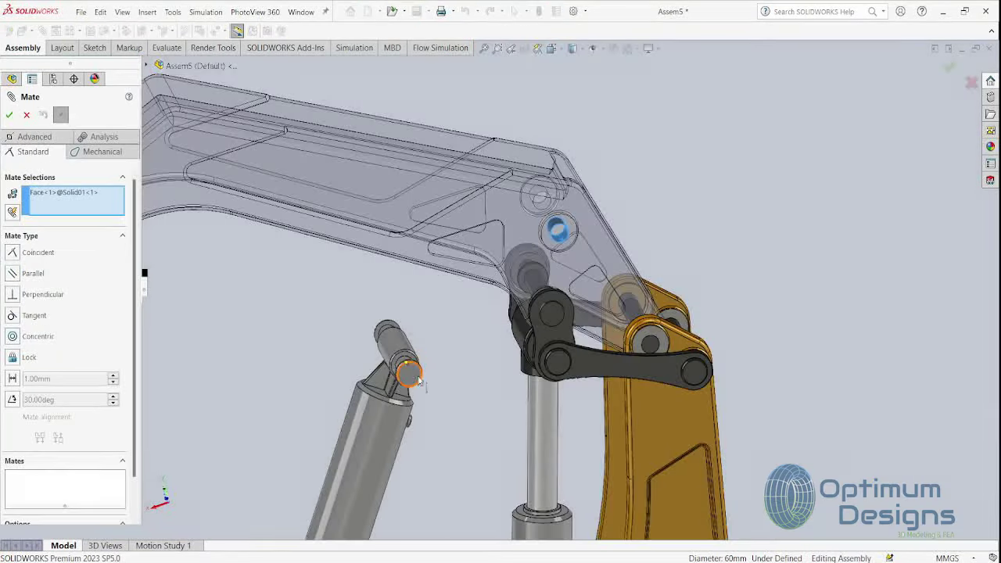
{"action": "middle_click_drag", "start_coordinate": [418, 380], "coordinate": [392, 369]}
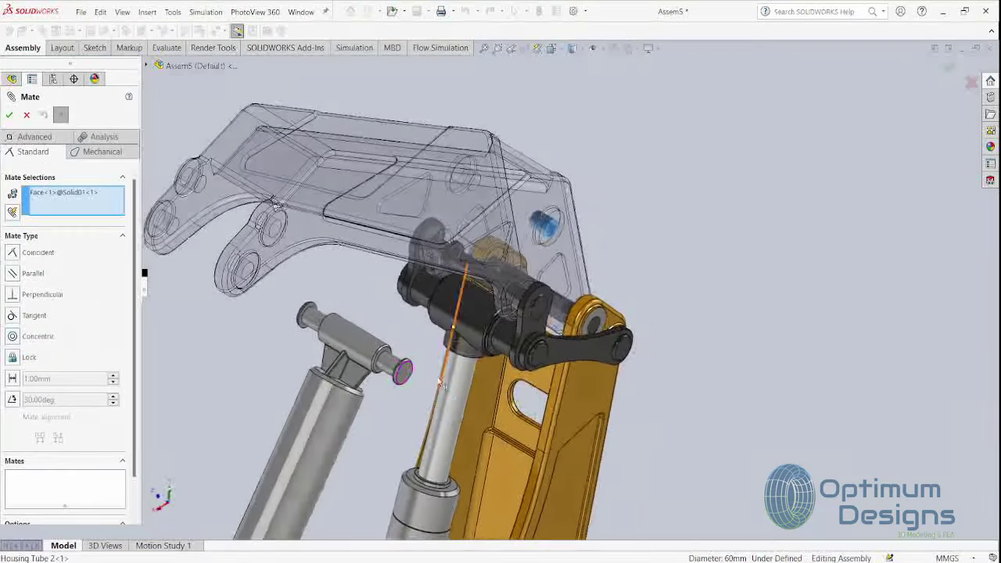
{"action": "left_click", "coordinate": [392, 369]}
{"action": "left_click", "coordinate": [470, 316]}
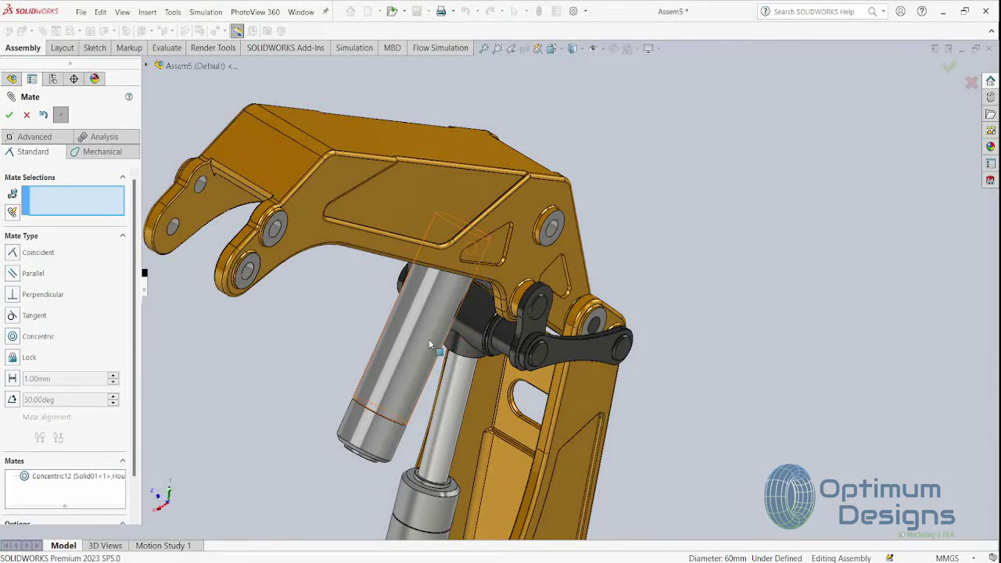
{"action": "mouse_move", "coordinate": [428, 339]}
{"action": "middle_mouse_down"}
{"action": "mouse_move", "coordinate": [290, 359]}
{"action": "mouse_move", "coordinate": [253, 315]}
{"action": "middle_mouse_up"}
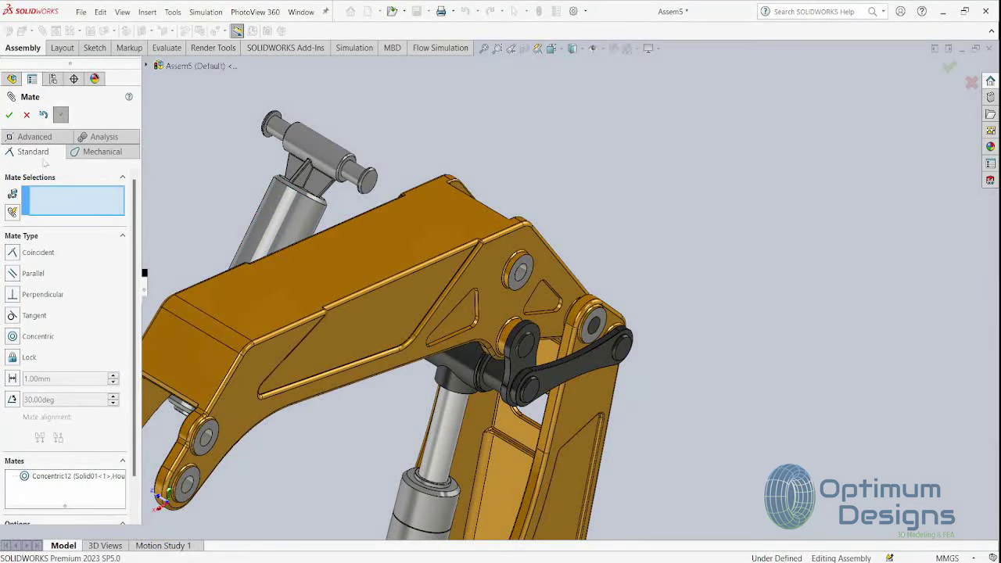
Centre Housing Tube 2 between the boom's pin-hole faces with a Width mate
{"action": "left_click", "coordinate": [35, 136]}
{"action": "left_click", "coordinate": [30, 289]}
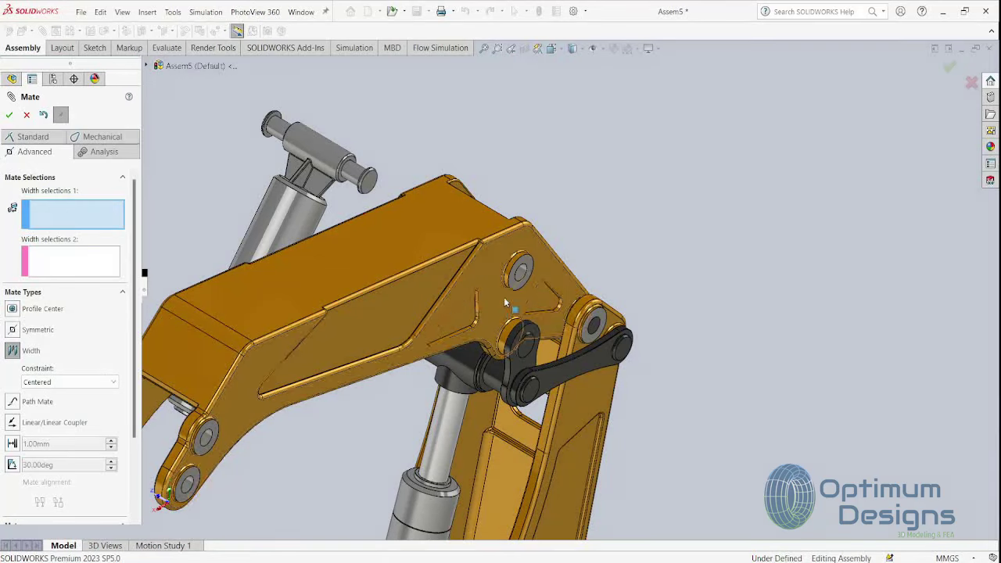
{"action": "scroll", "coordinate": [538, 288], "scroll_direction": "down", "scroll_amount": 4}
{"action": "scroll", "coordinate": [538, 288], "scroll_direction": "up", "scroll_amount": 2}
{"action": "left_click", "coordinate": [505, 266]}
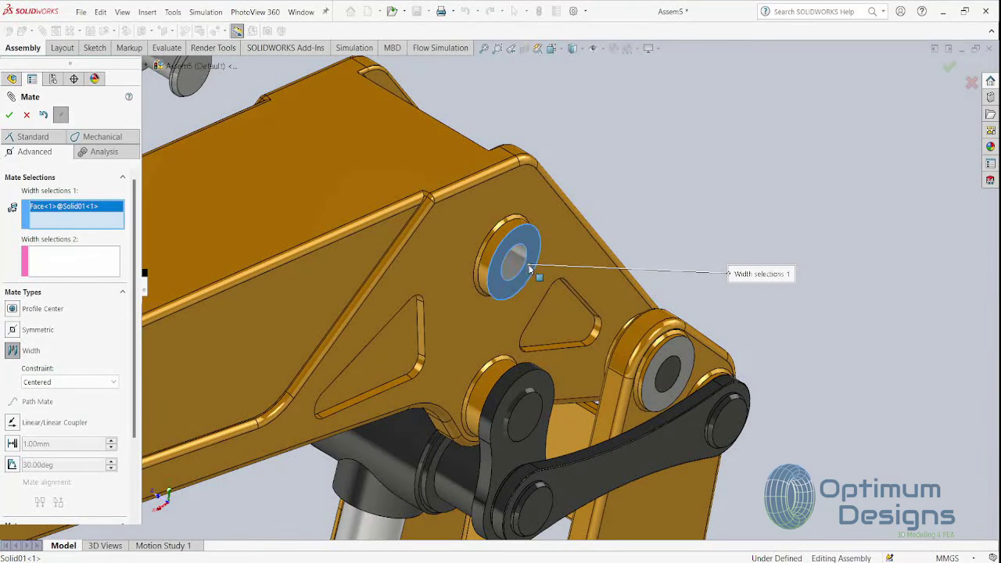
{"action": "mouse_move", "coordinate": [505, 266]}
{"action": "middle_mouse_down"}
{"action": "mouse_move", "coordinate": [463, 323]}
{"action": "mouse_move", "coordinate": [480, 377]}
{"action": "mouse_move", "coordinate": [436, 237]}
{"action": "middle_mouse_up"}
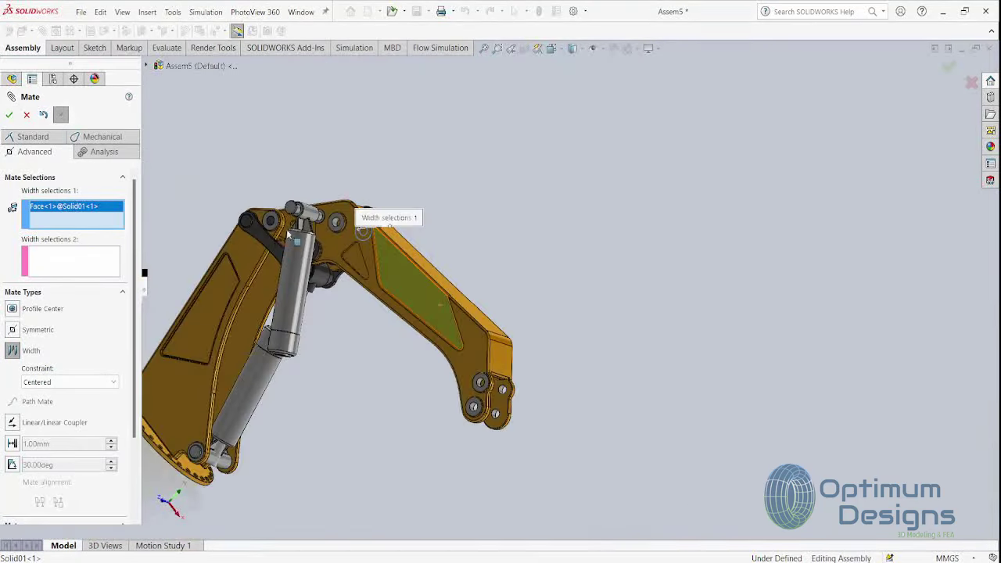
{"action": "scroll", "coordinate": [435, 236], "scroll_direction": "down", "scroll_amount": 3}
{"action": "scroll", "coordinate": [436, 236], "scroll_direction": "down", "scroll_amount": 2}
{"action": "left_click", "coordinate": [436, 236]}
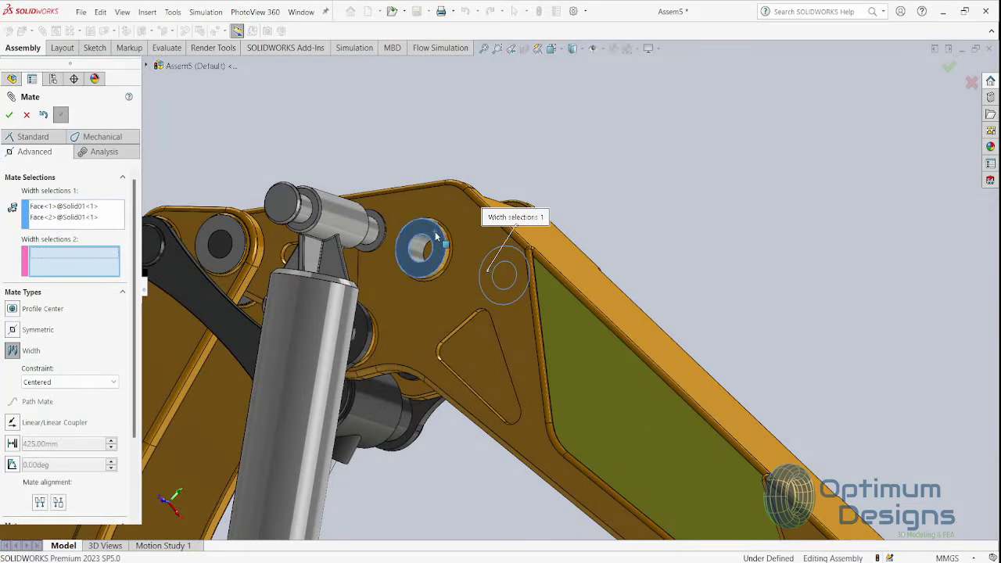
{"action": "left_click", "coordinate": [295, 208]}
{"action": "middle_click_drag", "start_coordinate": [295, 208], "coordinate": [392, 223]}
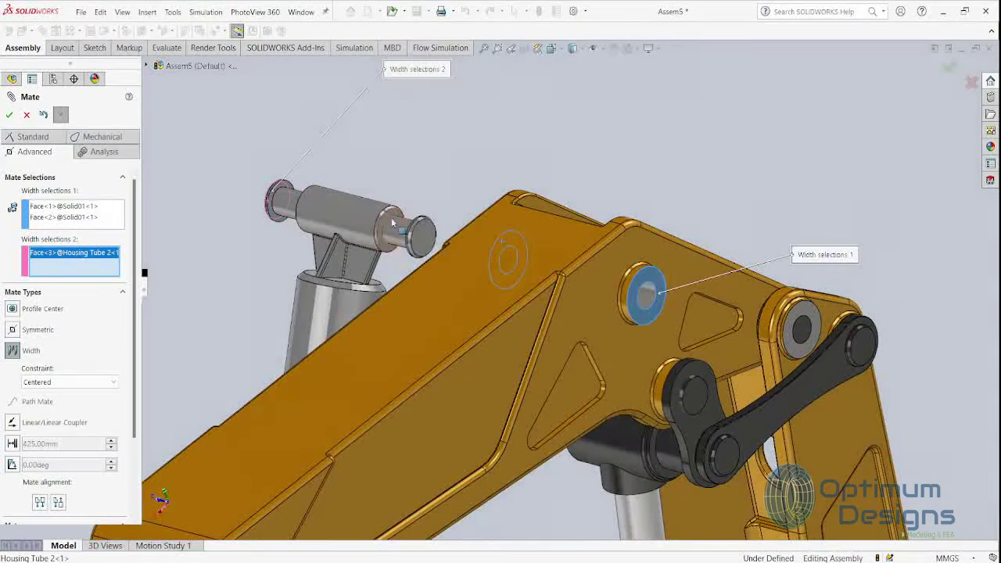
{"action": "key", "text": "Return"}
{"action": "scroll", "coordinate": [428, 271], "scroll_direction": "up", "scroll_amount": 3}
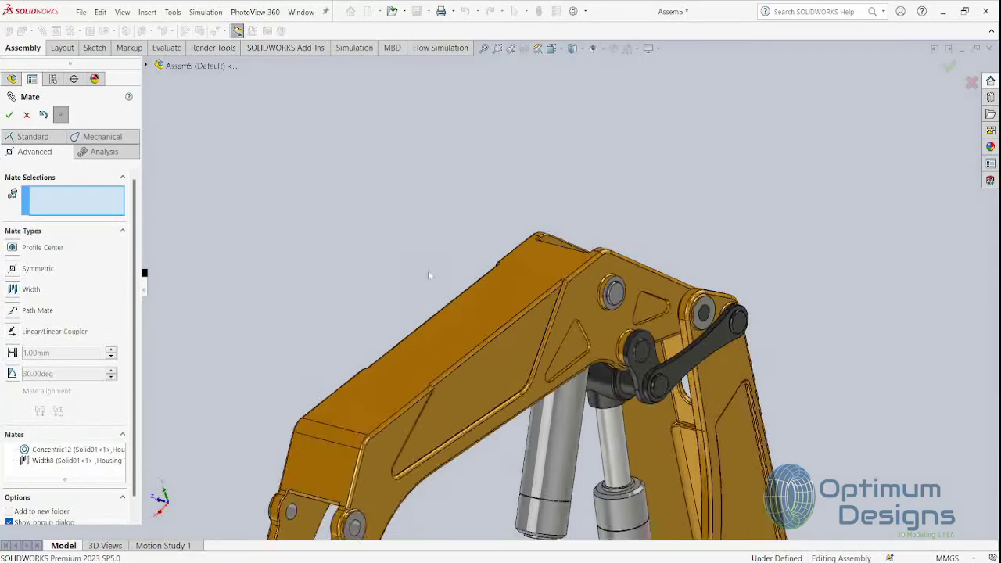
{"action": "scroll", "coordinate": [445, 338], "scroll_direction": "up", "scroll_amount": 3}
Insert Rod 2.SLDPRT into the assembly and place it
{"action": "left_click", "coordinate": [27, 115]}
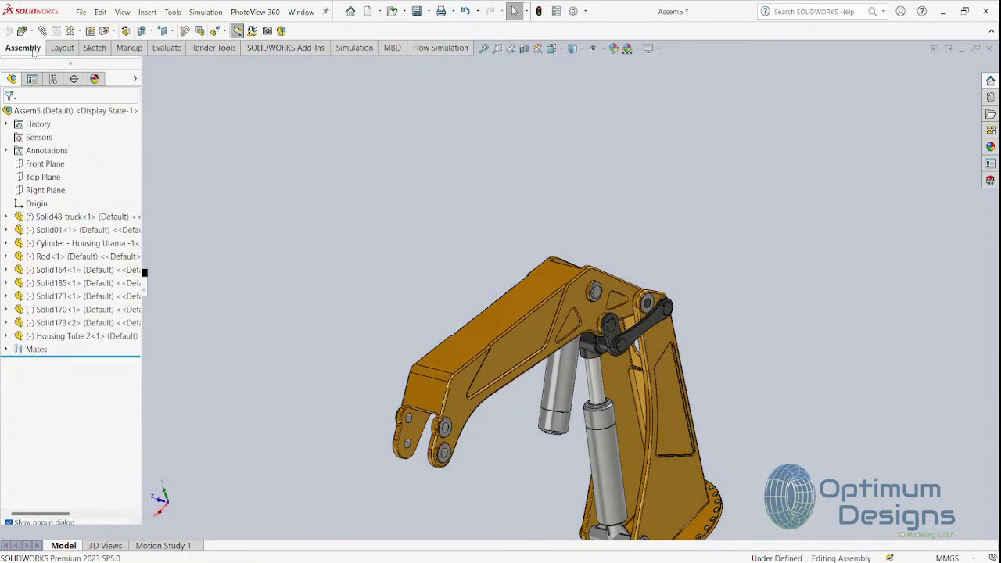
{"action": "left_click", "coordinate": [62, 352]}
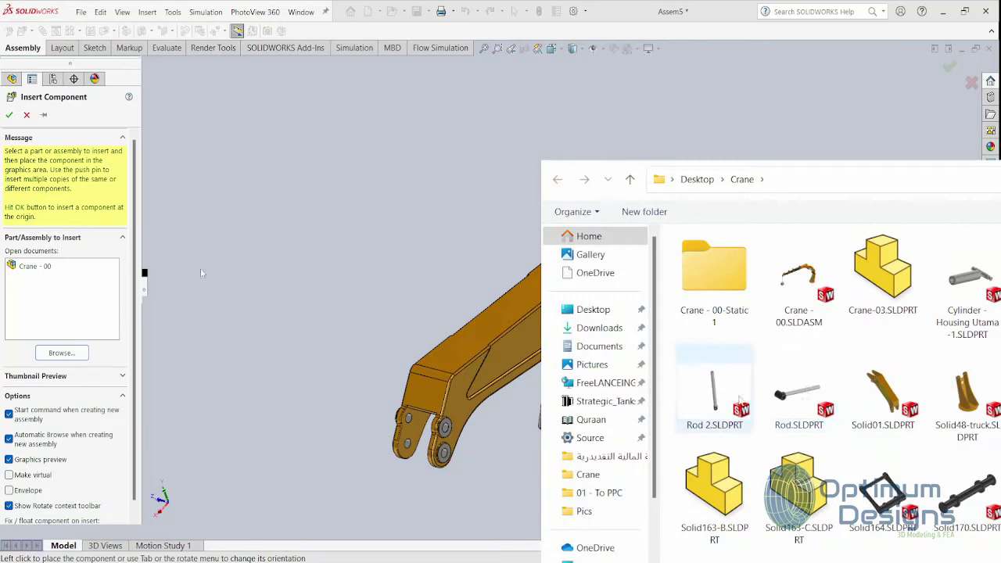
{"action": "left_click", "coordinate": [736, 423]}
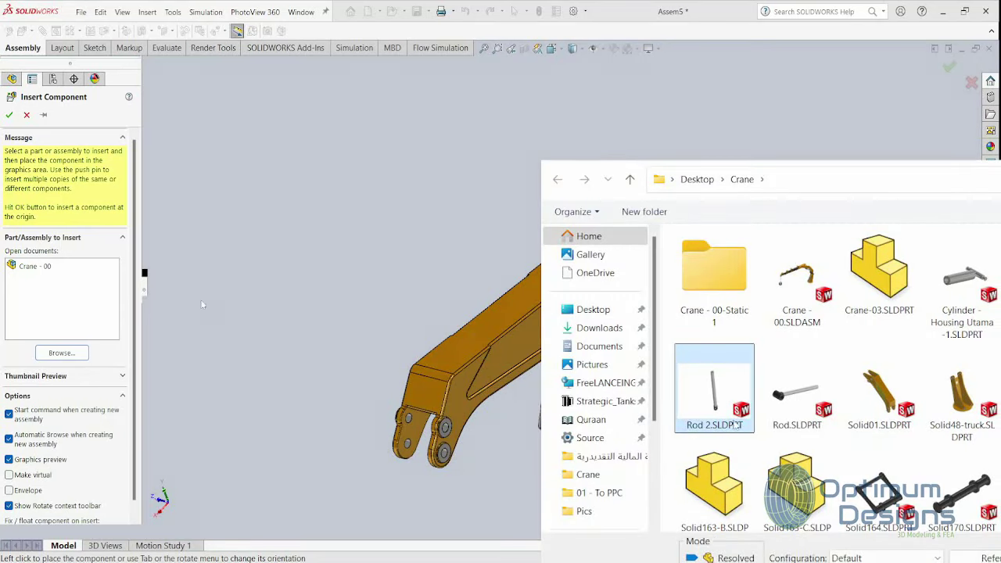
{"action": "double_click", "coordinate": [714, 391]}
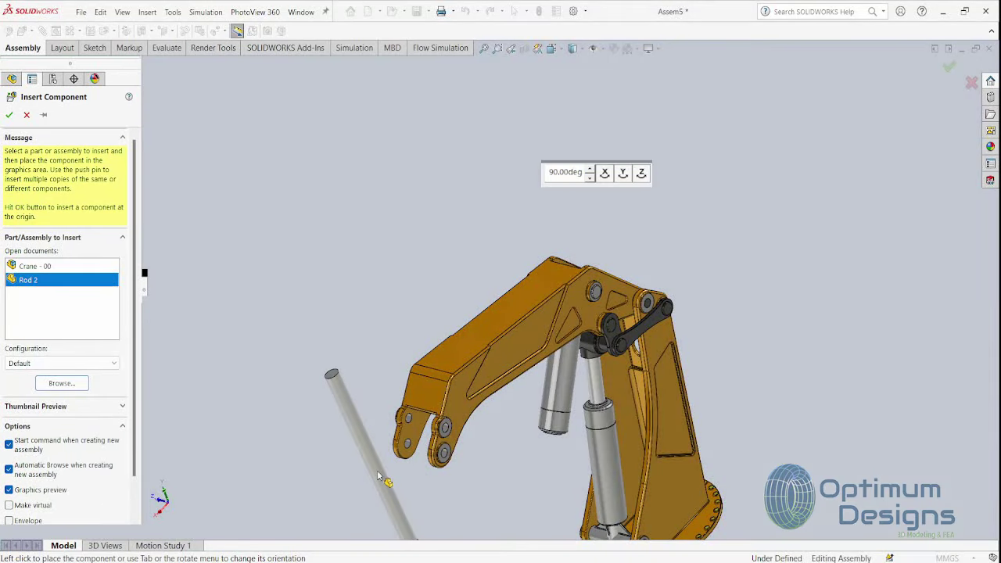
{"action": "left_click", "coordinate": [377, 470]}
Mate Rod 2's end face concentric inside Housing Tube 2
{"action": "middle_click_drag", "start_coordinate": [502, 478], "coordinate": [519, 338]}
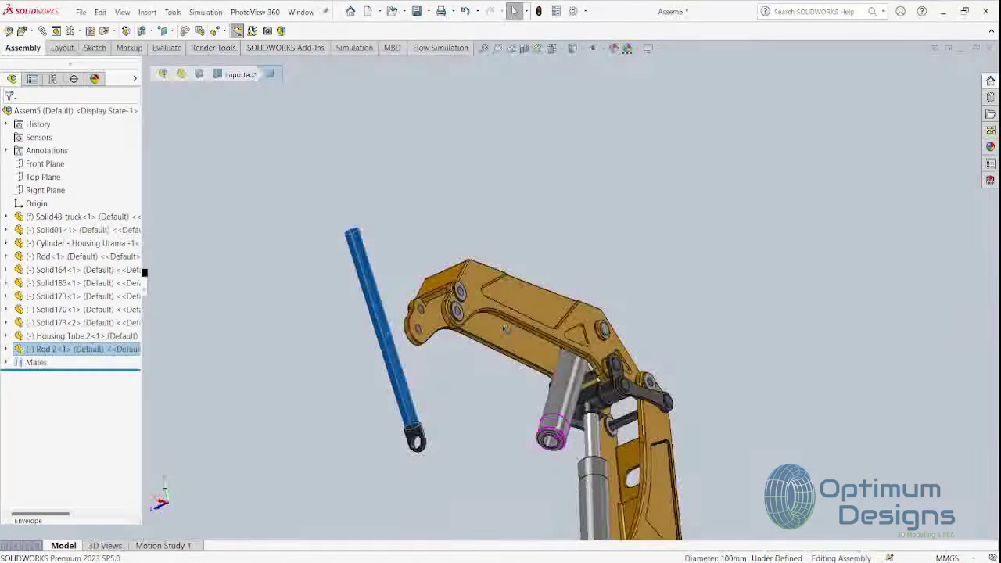
{"action": "scroll", "coordinate": [556, 444], "scroll_direction": "down", "scroll_amount": 3}
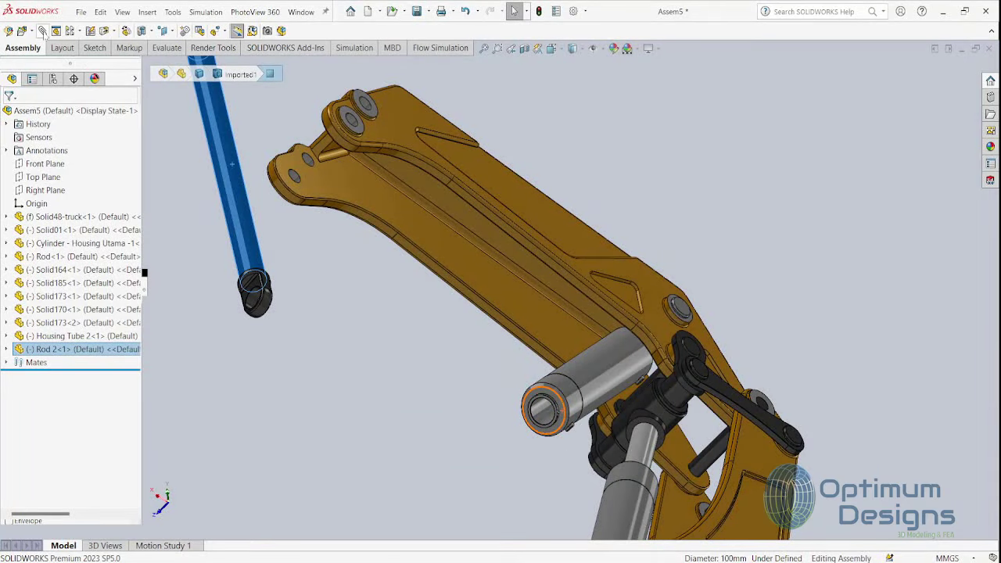
{"action": "left_click", "coordinate": [45, 35]}
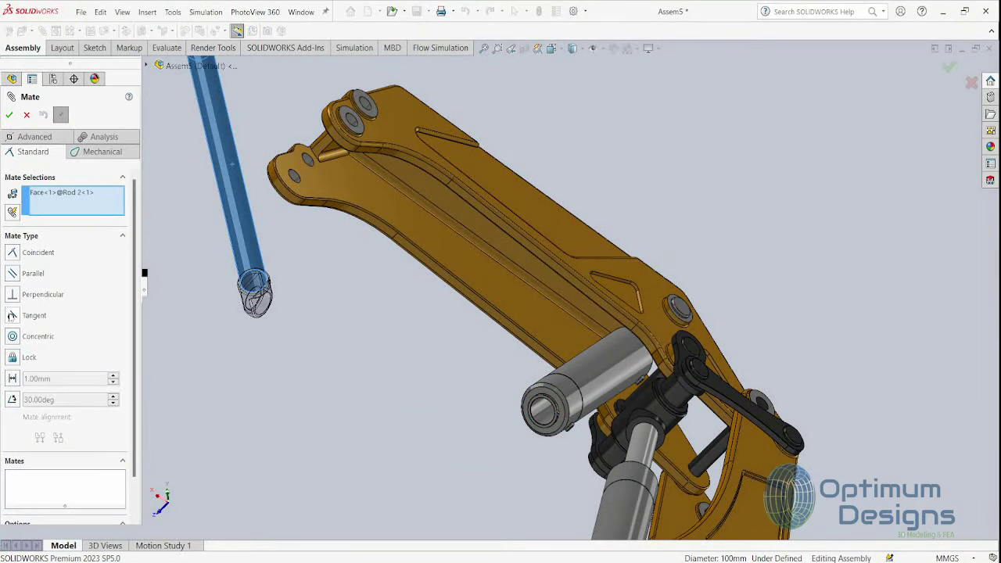
{"action": "left_click", "coordinate": [550, 419]}
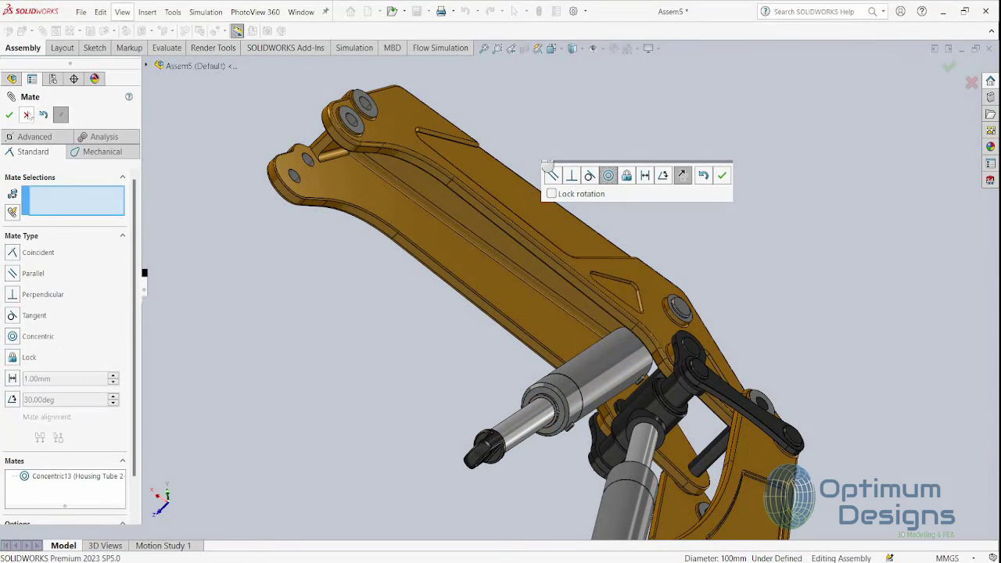
{"action": "left_click", "coordinate": [27, 115]}
{"action": "left_click", "coordinate": [20, 34]}
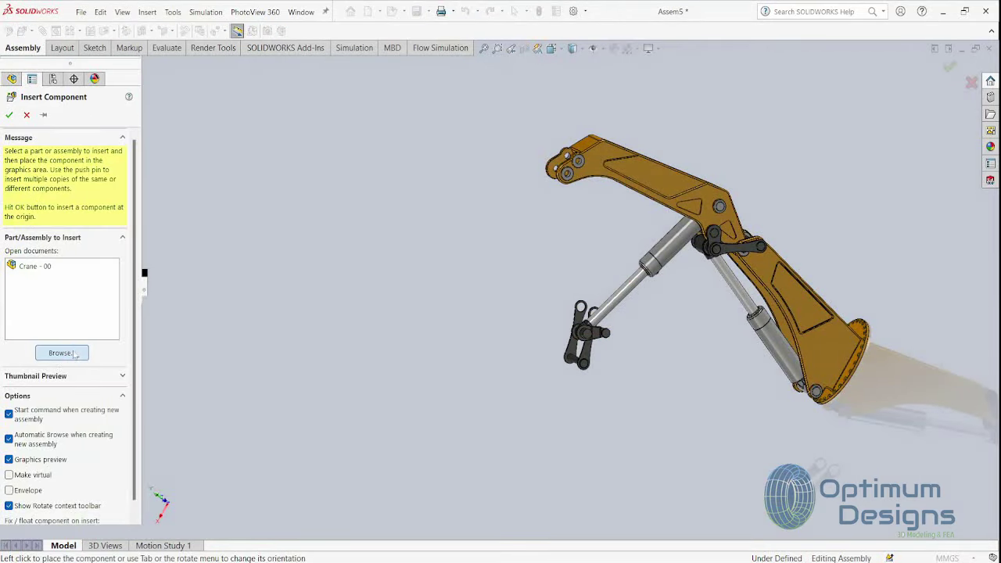
Insert the boom extension Part4 into the assembly
{"action": "left_click", "coordinate": [62, 353]}
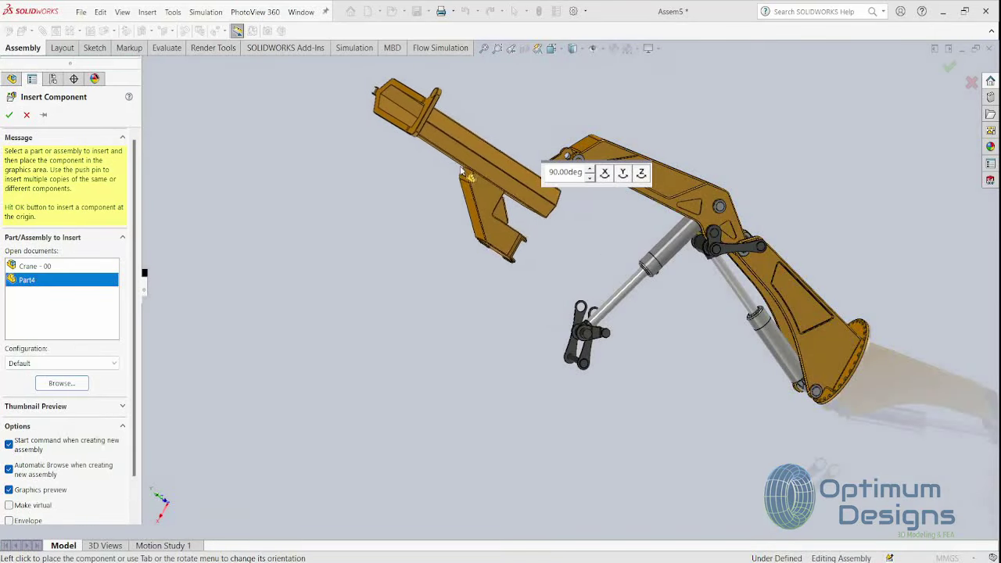
{"action": "left_click", "coordinate": [460, 168]}
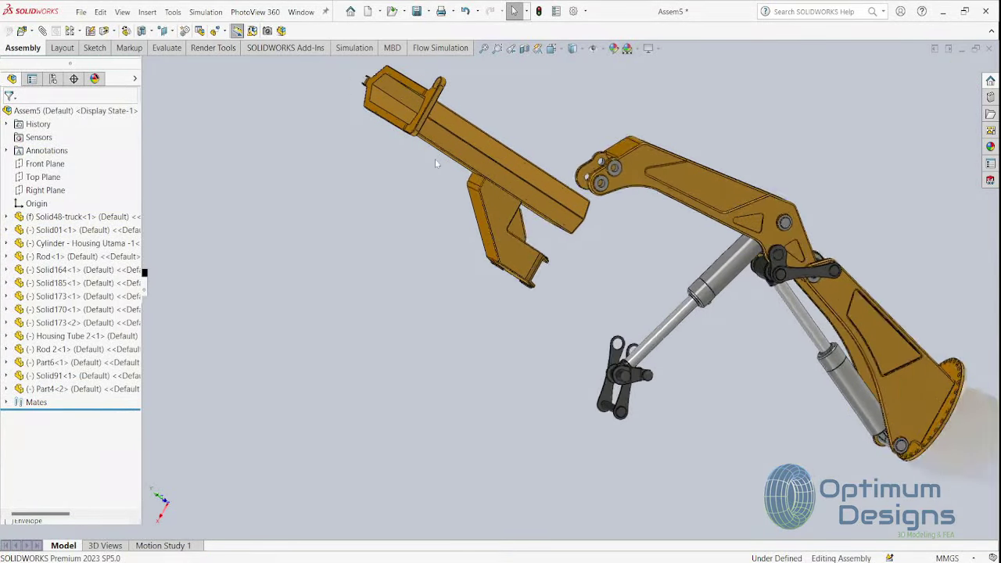
{"action": "left_click_drag", "start_coordinate": [435, 159], "coordinate": [478, 190]}
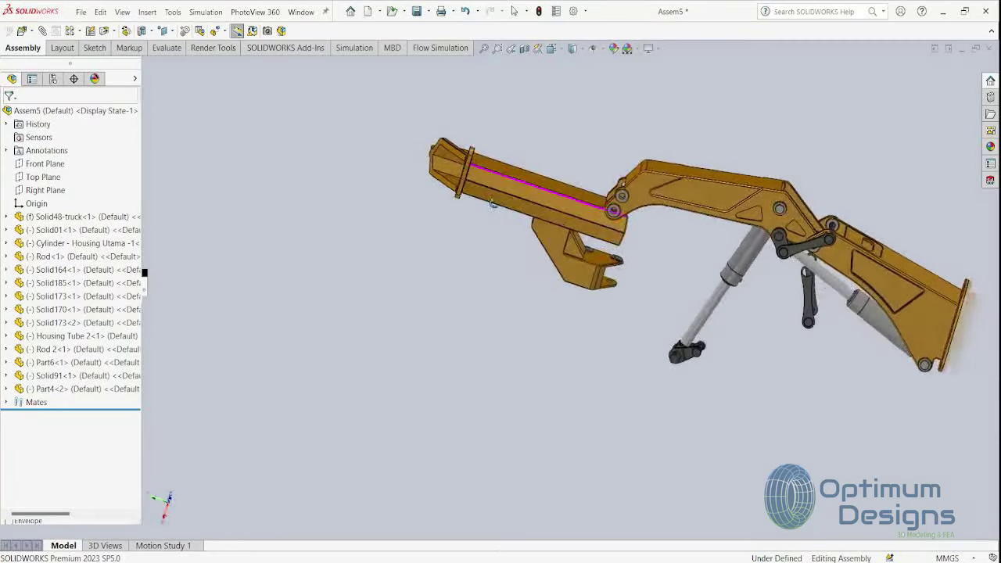
Make the Part4 extension face parallel to the boom's top face, flipped aligned
{"action": "left_click", "coordinate": [467, 176]}
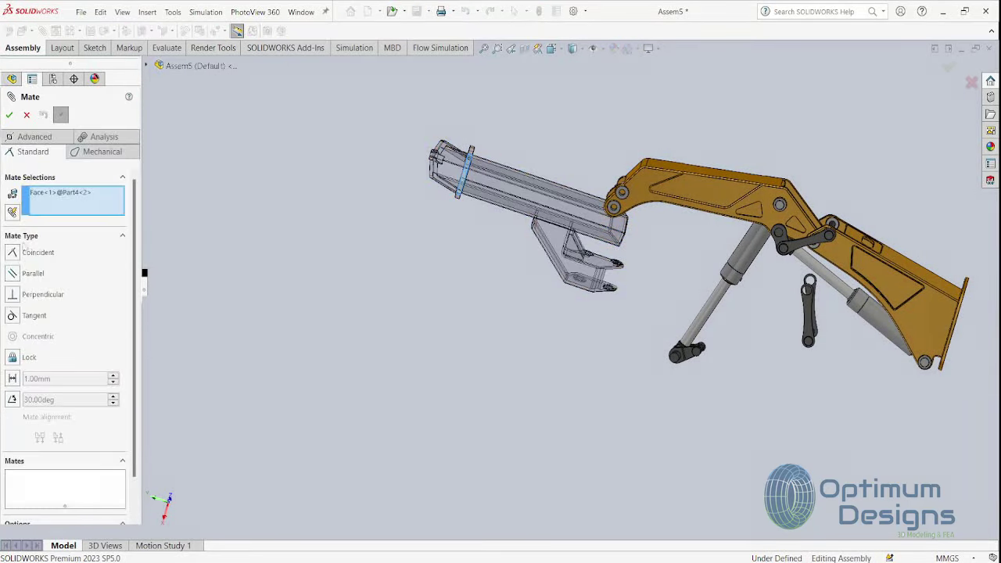
{"action": "scroll", "coordinate": [663, 162], "scroll_direction": "down", "scroll_amount": 3}
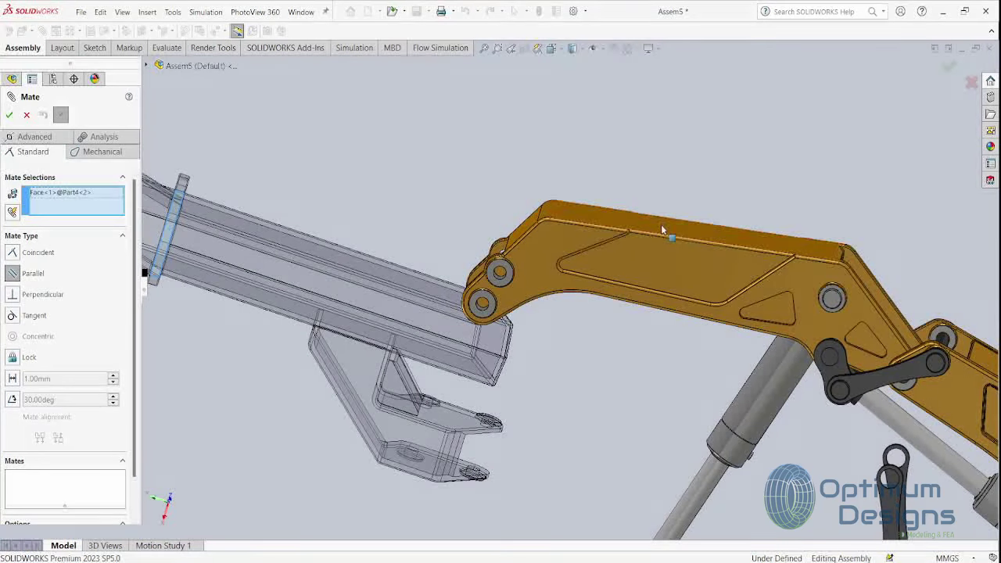
{"action": "left_click", "coordinate": [661, 225]}
{"action": "scroll", "coordinate": [661, 224], "scroll_direction": "up", "scroll_amount": 3}
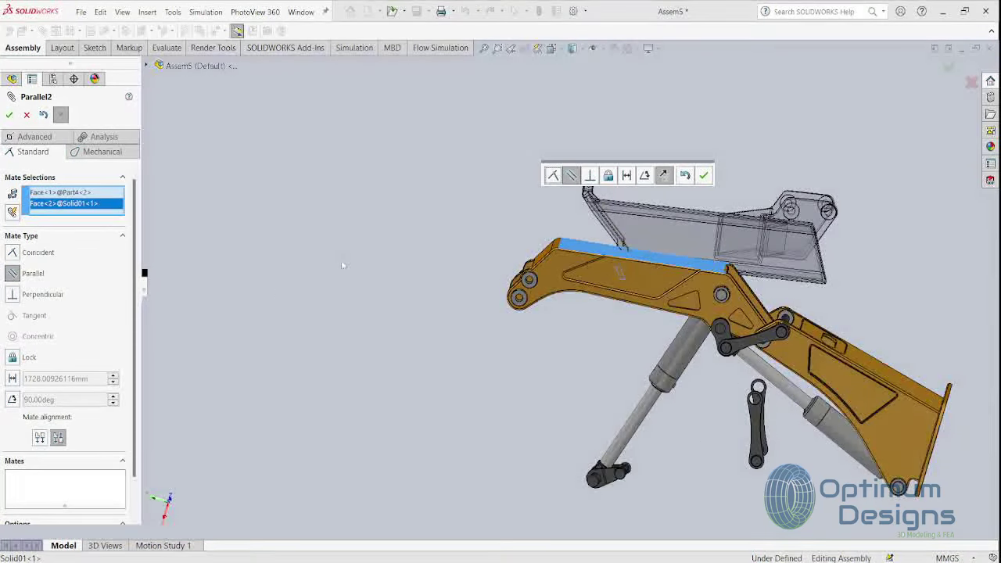
{"action": "left_click", "coordinate": [43, 439]}
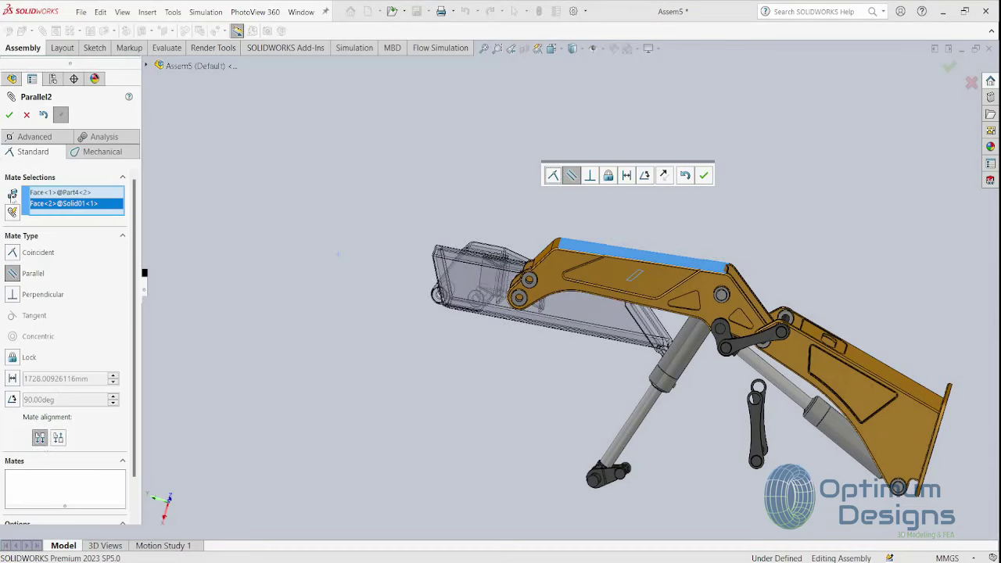
{"action": "left_click", "coordinate": [10, 114]}
Mate the boom's pin hole concentric with the extension's pin hole, flipped opposite
{"action": "scroll", "coordinate": [512, 286], "scroll_direction": "down", "scroll_amount": 3}
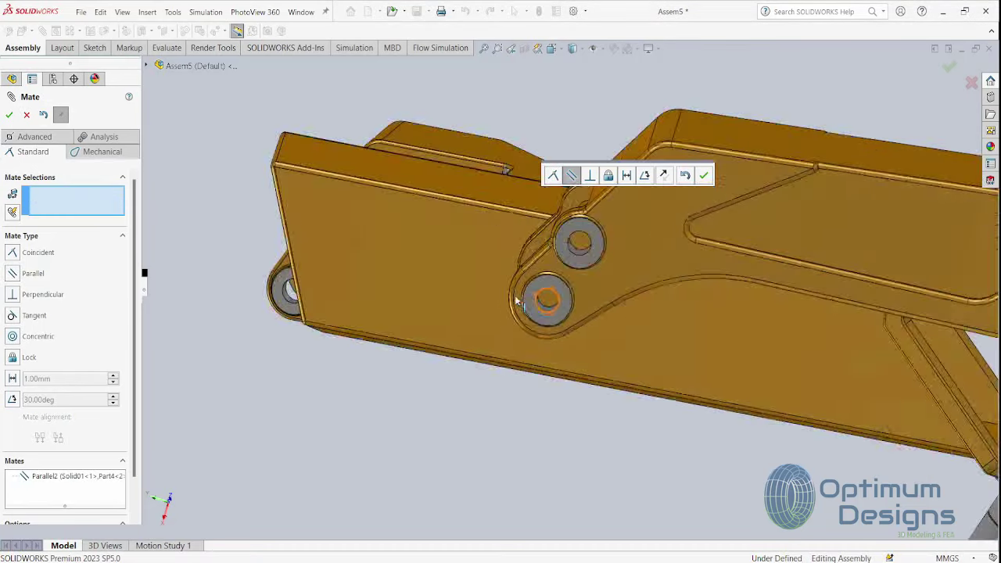
{"action": "scroll", "coordinate": [519, 297], "scroll_direction": "down", "scroll_amount": 3}
{"action": "left_click", "coordinate": [553, 323]}
{"action": "scroll", "coordinate": [550, 321], "scroll_direction": "up", "scroll_amount": 1}
{"action": "scroll", "coordinate": [548, 323], "scroll_direction": "up", "scroll_amount": 3}
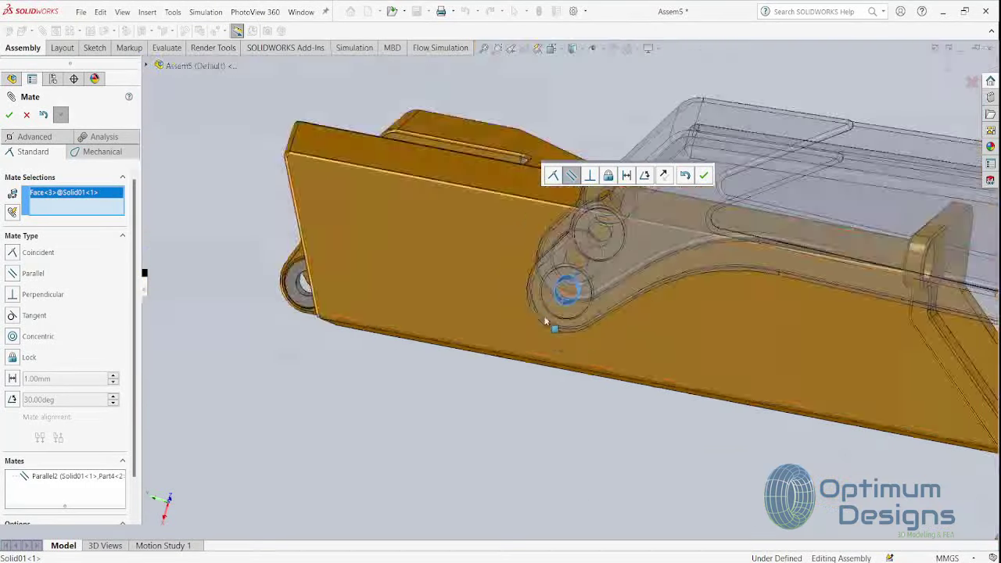
{"action": "scroll", "coordinate": [508, 317], "scroll_direction": "up", "scroll_amount": 2}
{"action": "scroll", "coordinate": [377, 314], "scroll_direction": "up", "scroll_amount": 2}
{"action": "scroll", "coordinate": [361, 309], "scroll_direction": "down", "scroll_amount": 5}
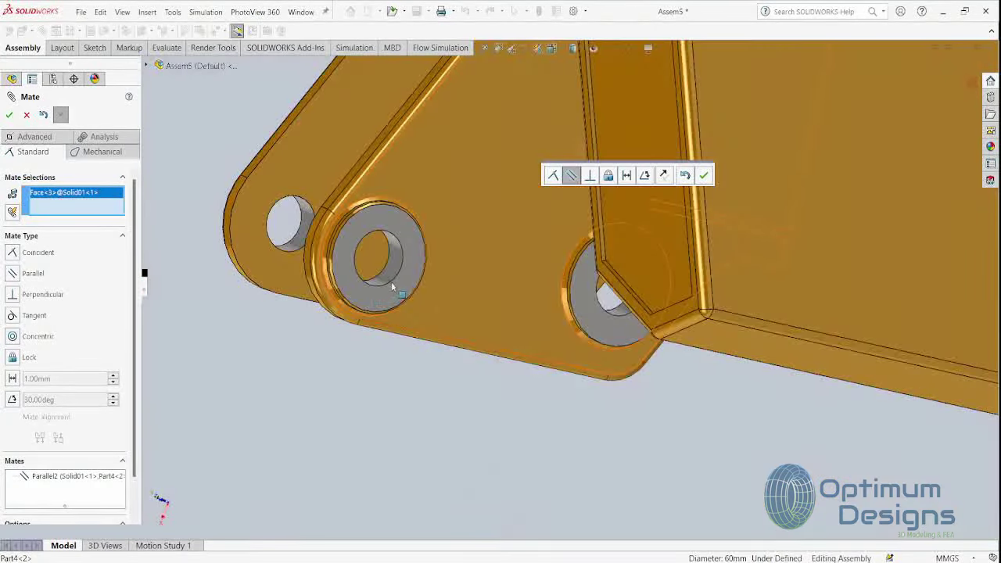
{"action": "left_click", "coordinate": [396, 273]}
{"action": "scroll", "coordinate": [423, 291], "scroll_direction": "up", "scroll_amount": 2}
{"action": "scroll", "coordinate": [273, 329], "scroll_direction": "up", "scroll_amount": 2}
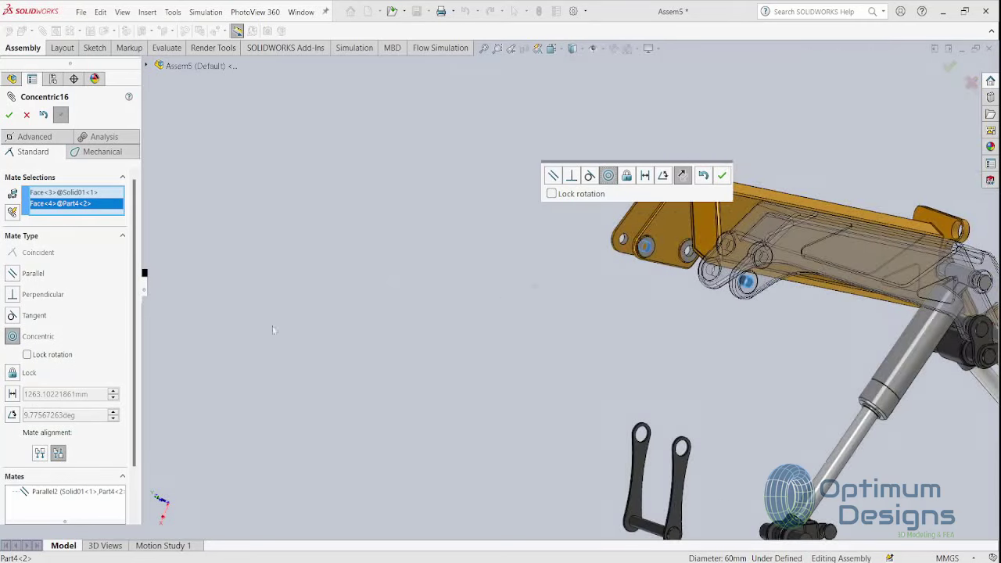
{"action": "left_click", "coordinate": [40, 452]}
{"action": "key", "text": "f"}
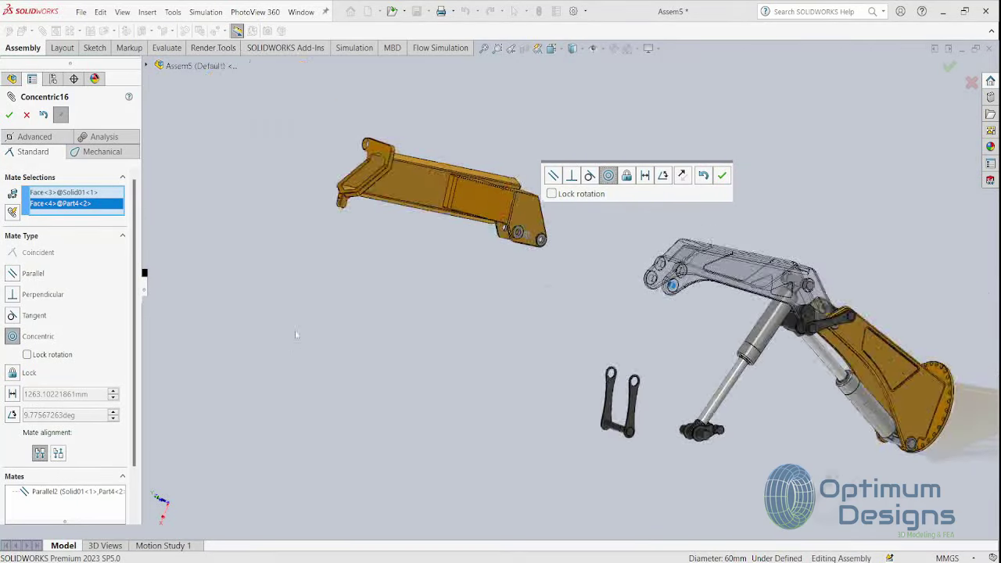
{"action": "left_click", "coordinate": [9, 115]}
Centre Part4 with a Width mate between the boom bosses and extension bracket faces
{"action": "scroll", "coordinate": [618, 294], "scroll_direction": "down", "scroll_amount": 1}
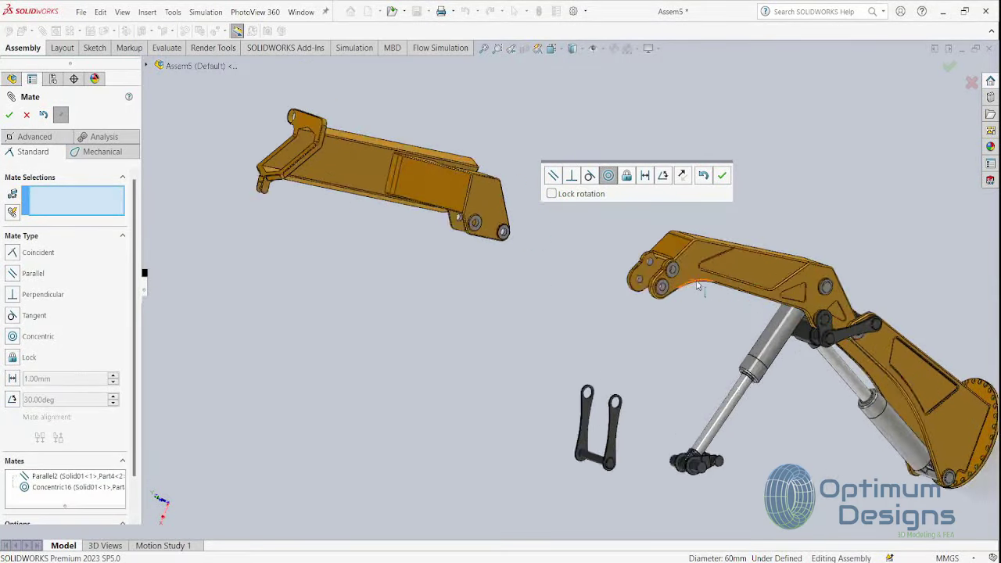
{"action": "scroll", "coordinate": [618, 293], "scroll_direction": "down", "scroll_amount": 2}
{"action": "scroll", "coordinate": [618, 293], "scroll_direction": "down", "scroll_amount": 2}
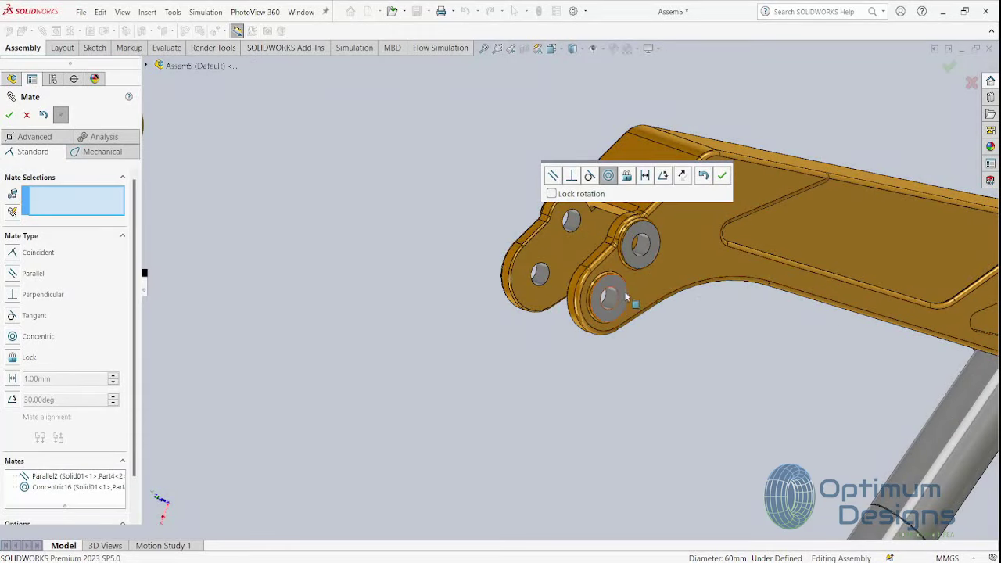
{"action": "left_click", "coordinate": [623, 294]}
{"action": "left_click", "coordinate": [34, 136]}
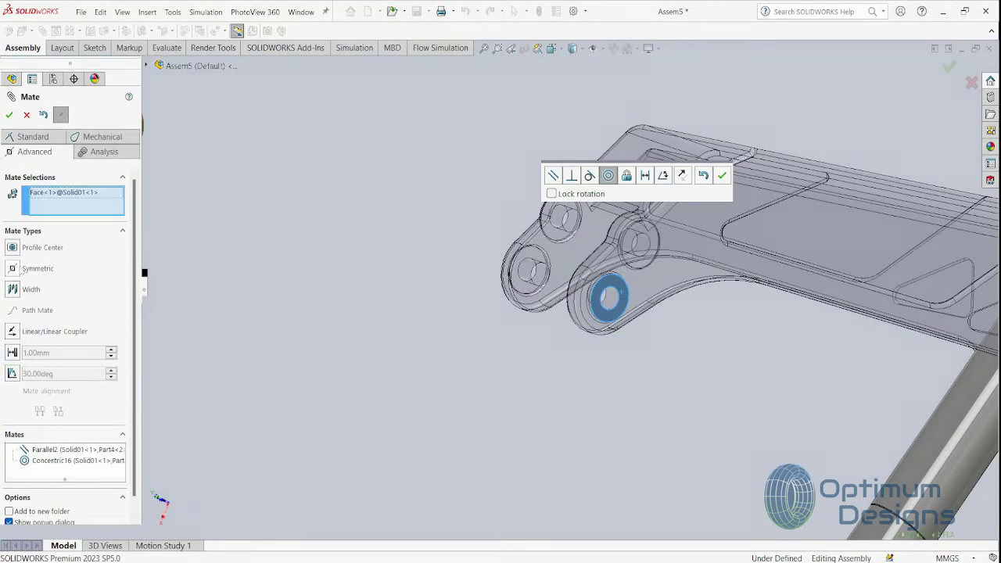
{"action": "left_click", "coordinate": [32, 289]}
{"action": "mouse_move", "coordinate": [570, 359]}
{"action": "middle_mouse_down"}
{"action": "mouse_move", "coordinate": [547, 278]}
{"action": "mouse_move", "coordinate": [430, 217]}
{"action": "middle_mouse_up"}
{"action": "left_click", "coordinate": [519, 250]}
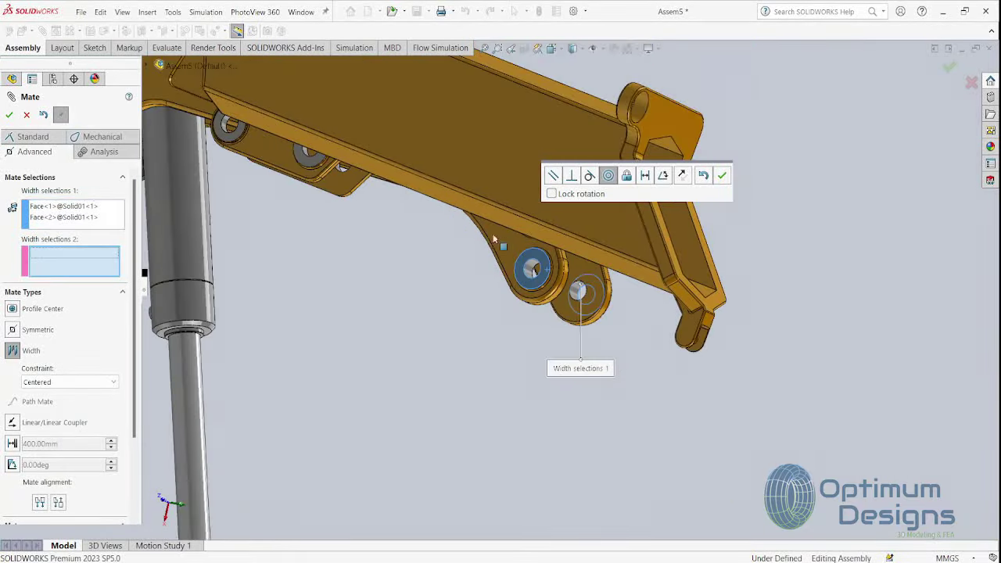
{"action": "scroll", "coordinate": [429, 217], "scroll_direction": "down", "scroll_amount": 3}
{"action": "scroll", "coordinate": [400, 221], "scroll_direction": "down", "scroll_amount": 2}
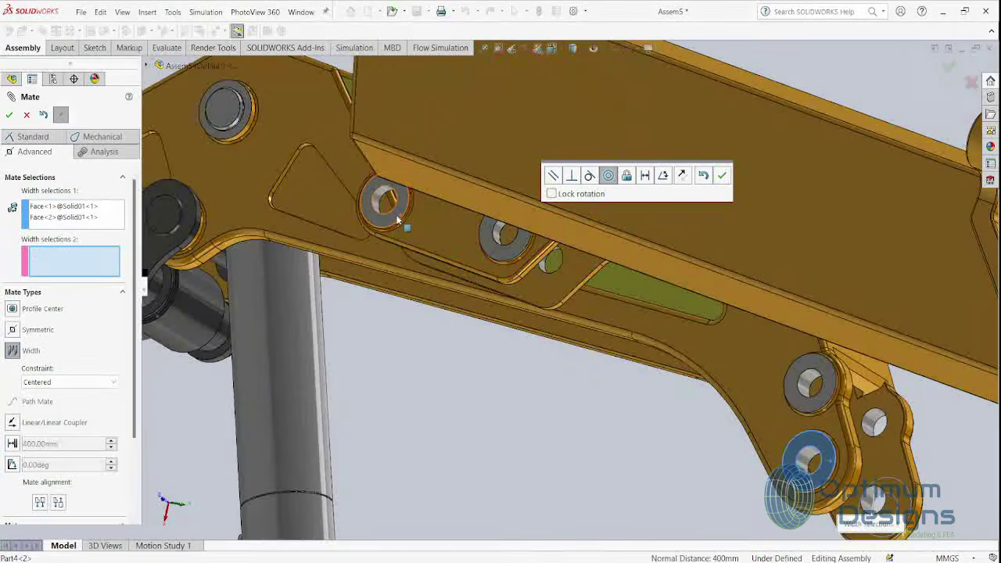
{"action": "middle_click_drag", "start_coordinate": [396, 222], "coordinate": [582, 304]}
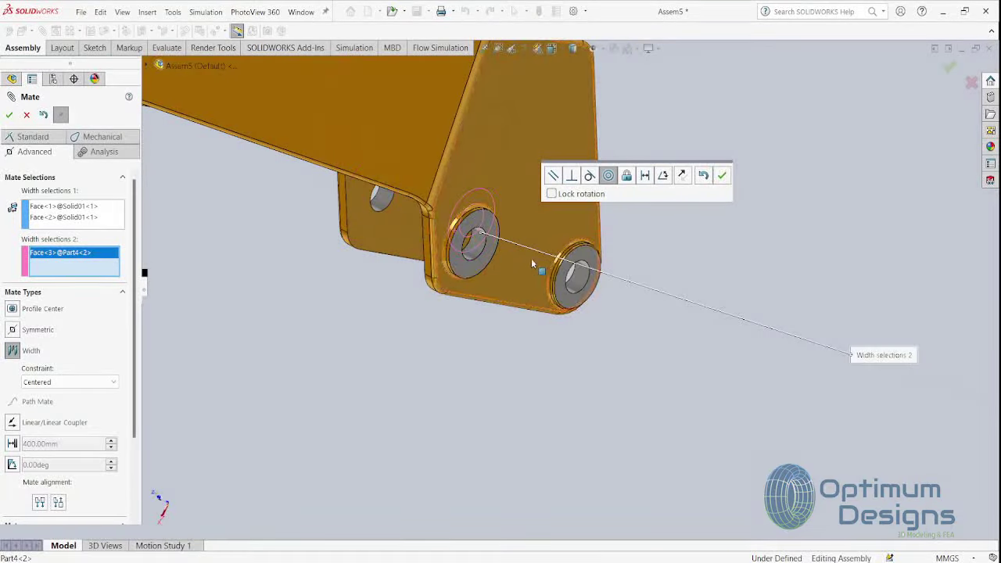
{"action": "left_click", "coordinate": [581, 304]}
{"action": "scroll", "coordinate": [585, 306], "scroll_direction": "up", "scroll_amount": 1}
{"action": "scroll", "coordinate": [608, 313], "scroll_direction": "up", "scroll_amount": 2}
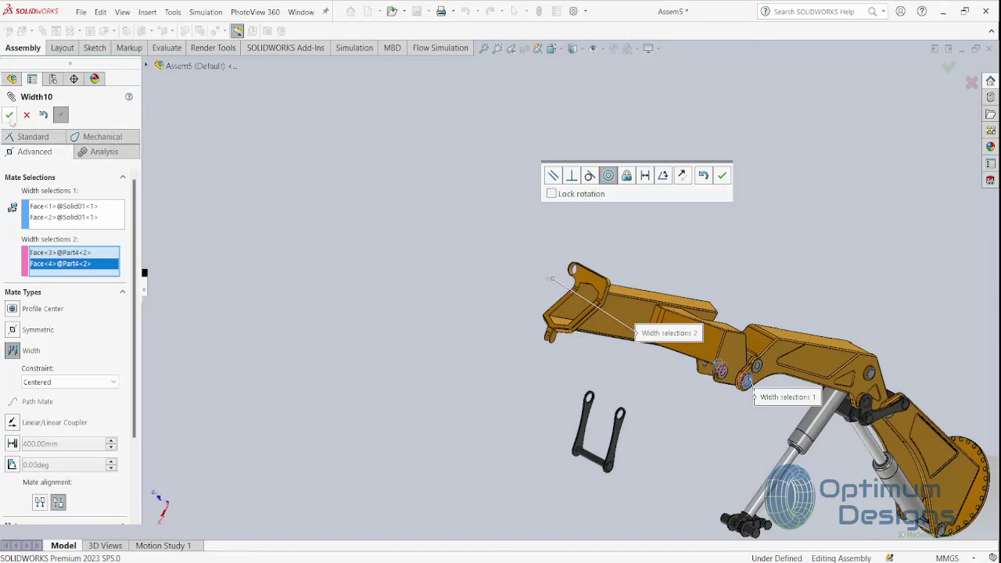
{"action": "left_click", "coordinate": [9, 115]}
{"action": "scroll", "coordinate": [692, 345], "scroll_direction": "down", "scroll_amount": 4}
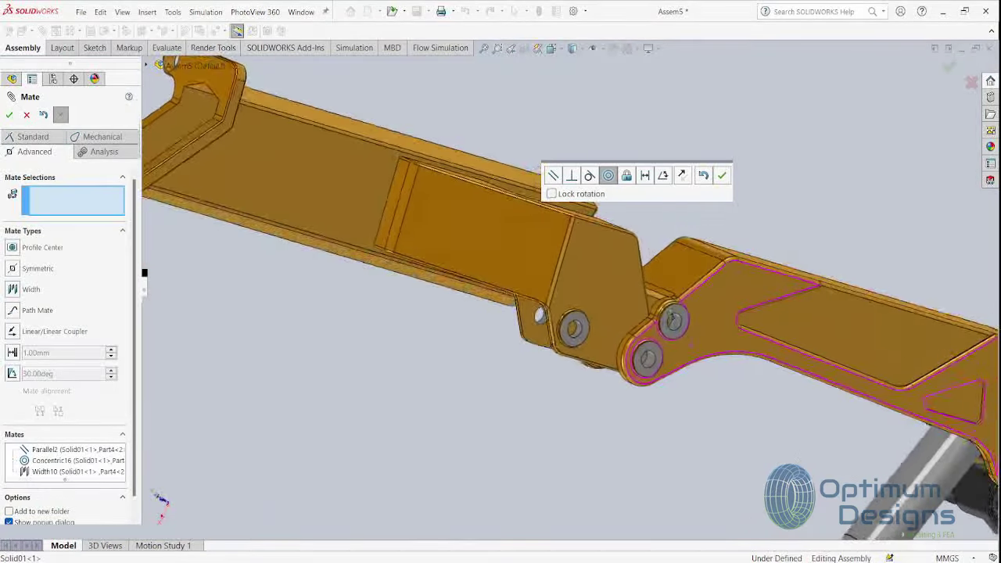
{"action": "scroll", "coordinate": [692, 344], "scroll_direction": "up", "scroll_amount": 2}
{"action": "scroll", "coordinate": [665, 407], "scroll_direction": "up", "scroll_amount": 2}
{"action": "scroll", "coordinate": [649, 463], "scroll_direction": "up", "scroll_amount": 1}
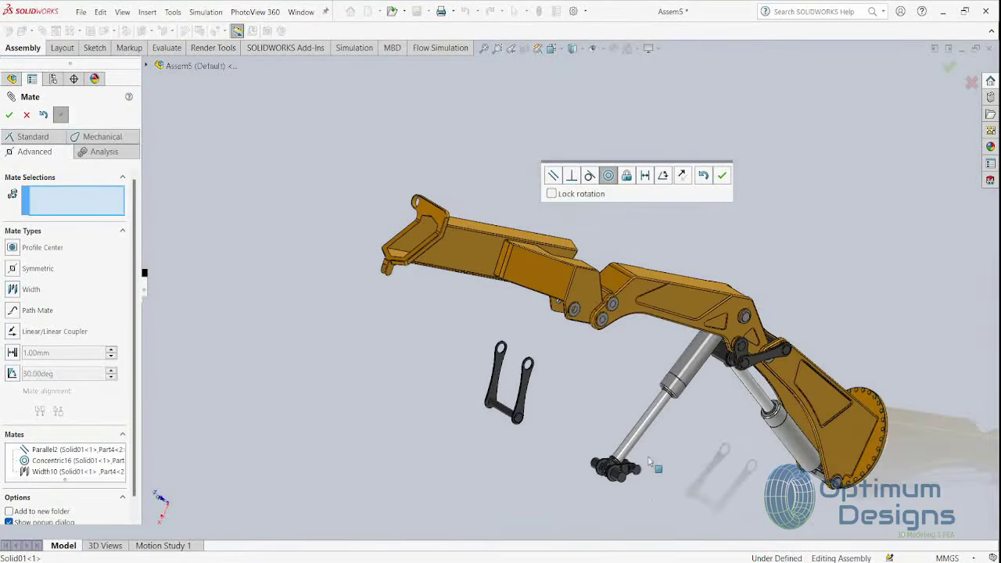
{"action": "scroll", "coordinate": [634, 477], "scroll_direction": "down", "scroll_amount": 2}
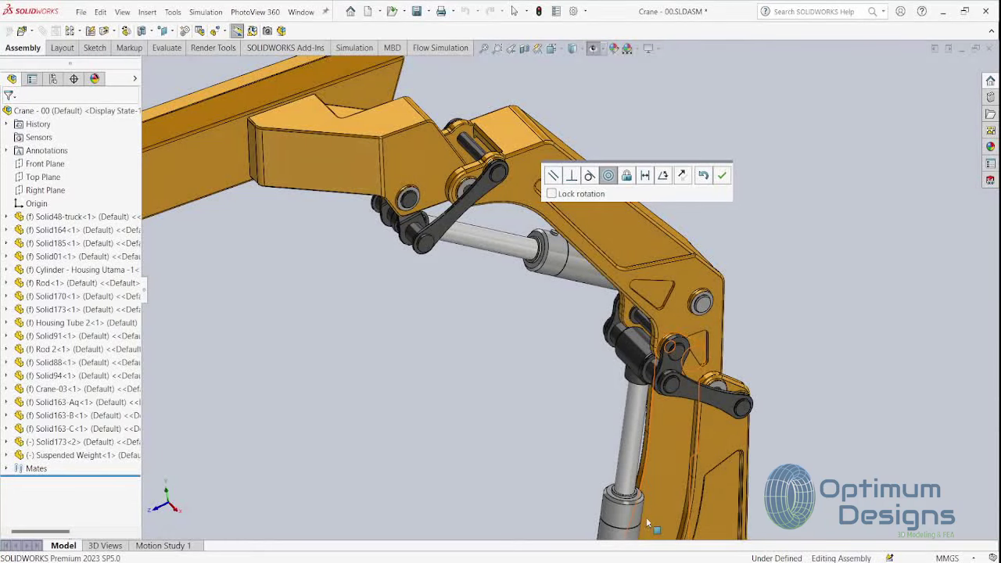
Inspect the connecting link in Crane - 00, then select the loose link's pin in Assem5
{"action": "left_click", "coordinate": [466, 216]}
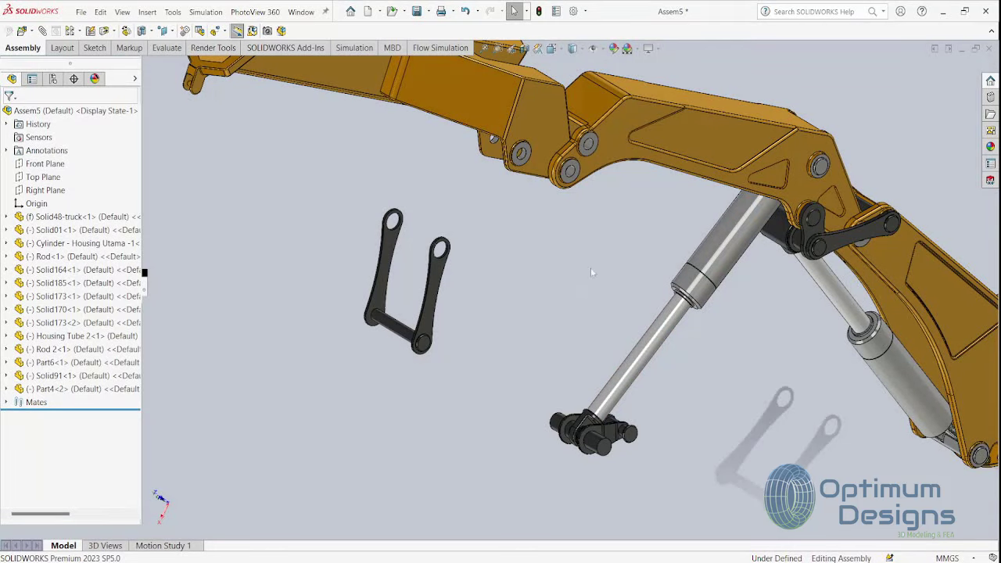
{"action": "left_click", "coordinate": [393, 331]}
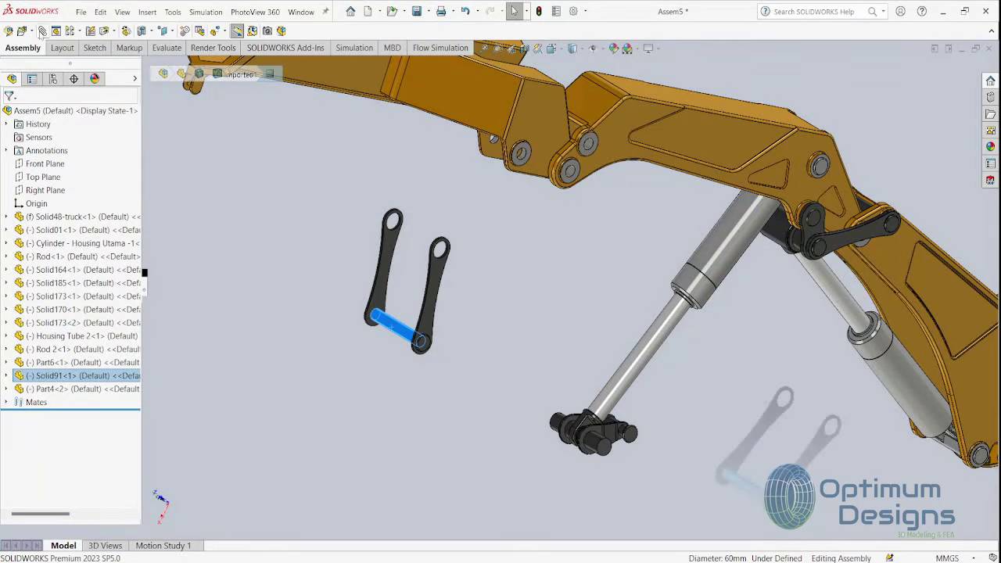
Mate the link pin concentric with the boom hole
{"action": "key", "text": "m"}
{"action": "scroll", "coordinate": [607, 152], "scroll_direction": "down", "scroll_amount": 3}
{"action": "scroll", "coordinate": [564, 178], "scroll_direction": "down", "scroll_amount": 4}
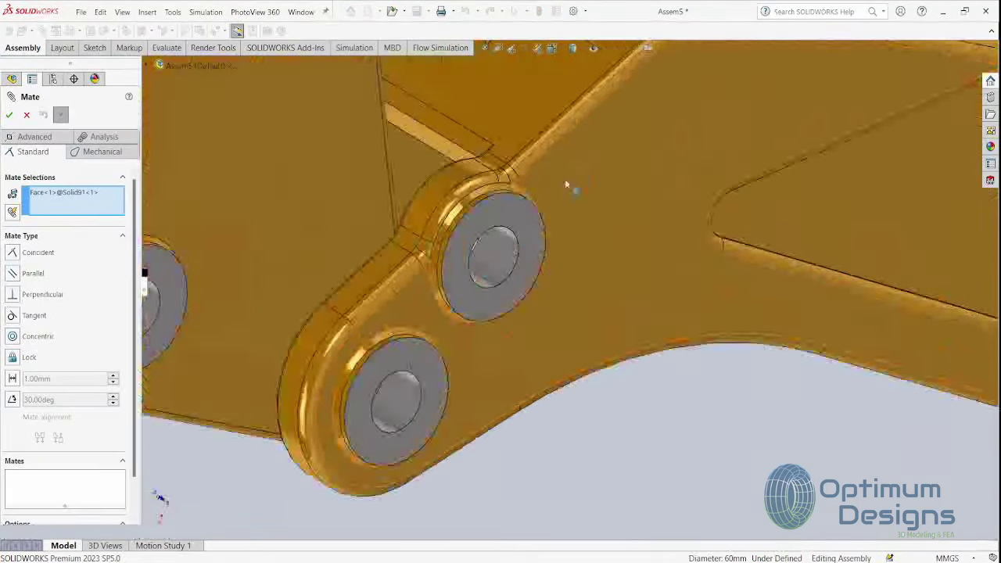
{"action": "scroll", "coordinate": [503, 260], "scroll_direction": "down", "scroll_amount": 2}
{"action": "left_click", "coordinate": [503, 260]}
{"action": "scroll", "coordinate": [509, 263], "scroll_direction": "up", "scroll_amount": 3}
{"action": "scroll", "coordinate": [516, 266], "scroll_direction": "up", "scroll_amount": 3}
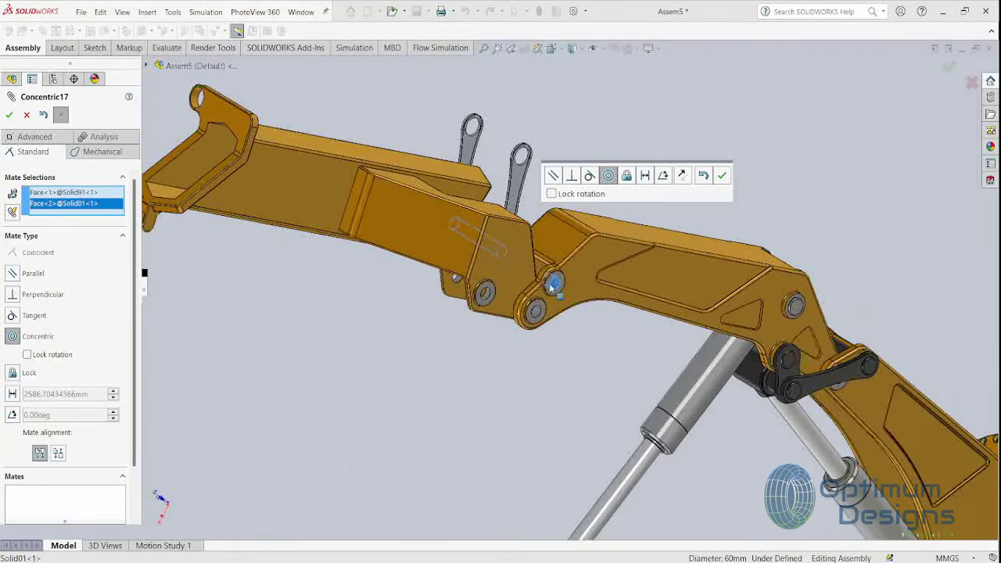
{"action": "left_click", "coordinate": [723, 178]}
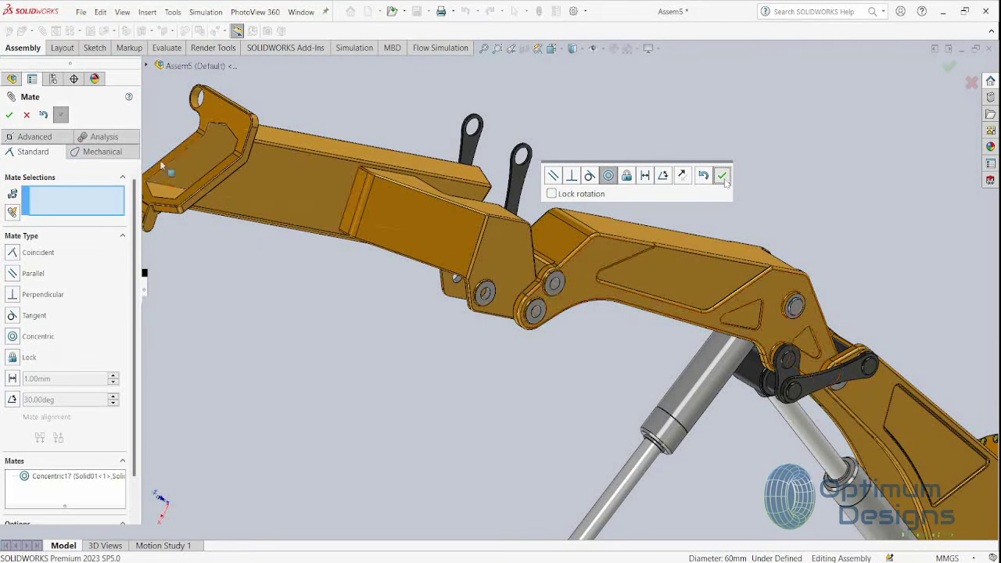
Centre the link between the boom's side faces with a Width mate
{"action": "left_click", "coordinate": [36, 137]}
{"action": "left_click", "coordinate": [17, 289]}
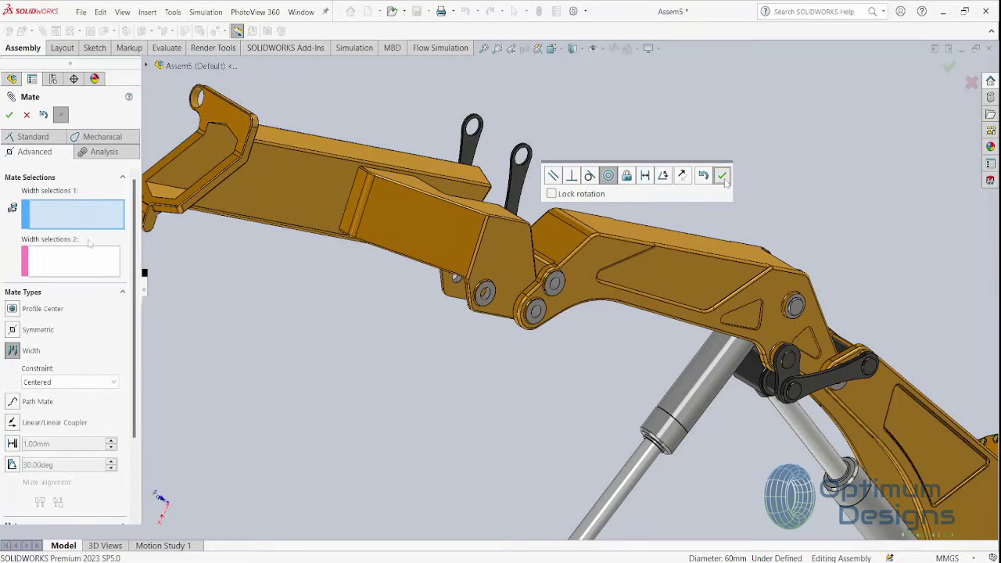
{"action": "scroll", "coordinate": [542, 281], "scroll_direction": "down", "scroll_amount": 3}
{"action": "left_click", "coordinate": [576, 291]}
{"action": "scroll", "coordinate": [577, 291], "scroll_direction": "up", "scroll_amount": 3}
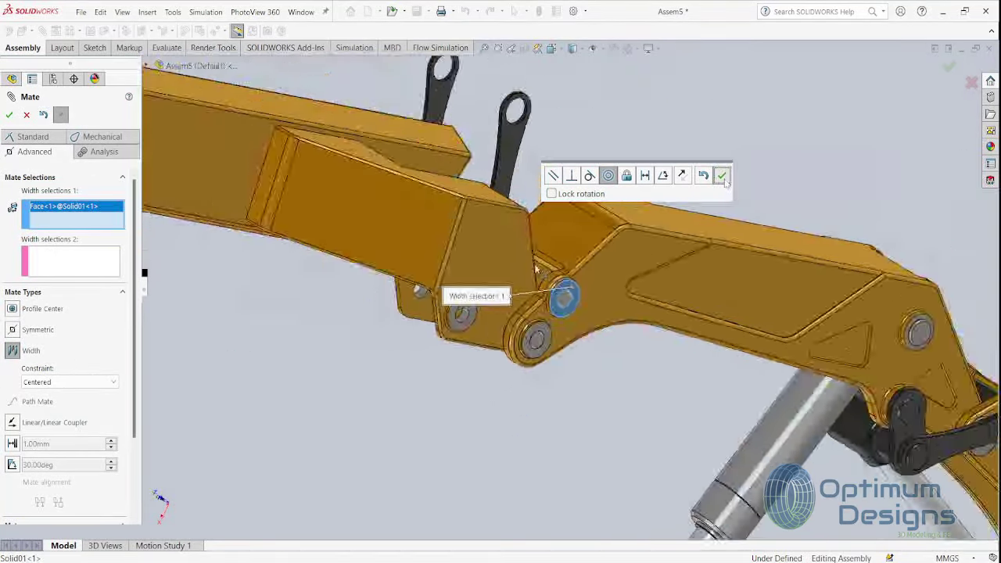
{"action": "middle_click_drag", "start_coordinate": [576, 291], "coordinate": [548, 270]}
{"action": "scroll", "coordinate": [536, 254], "scroll_direction": "down", "scroll_amount": 3}
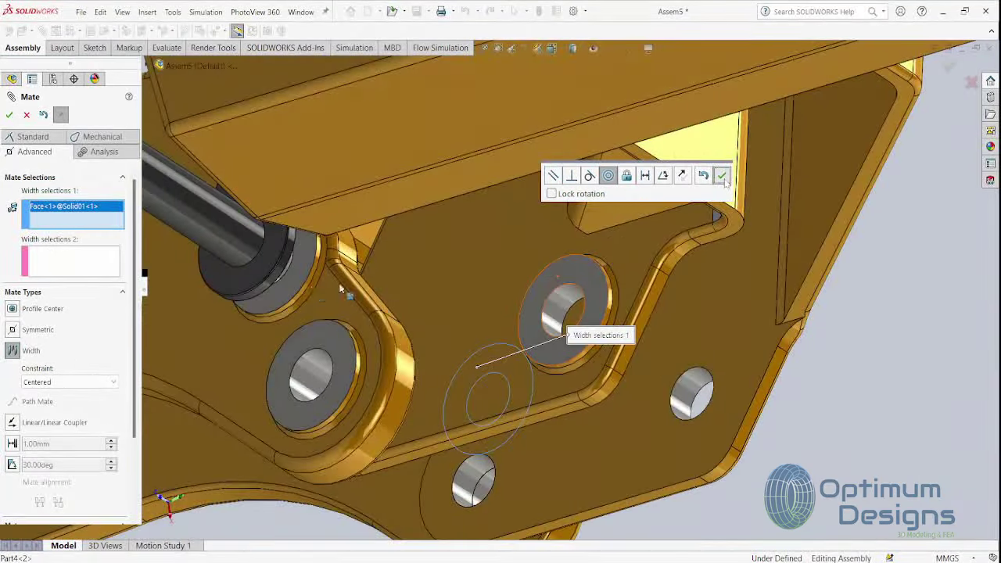
{"action": "scroll", "coordinate": [290, 258], "scroll_direction": "up", "scroll_amount": 3}
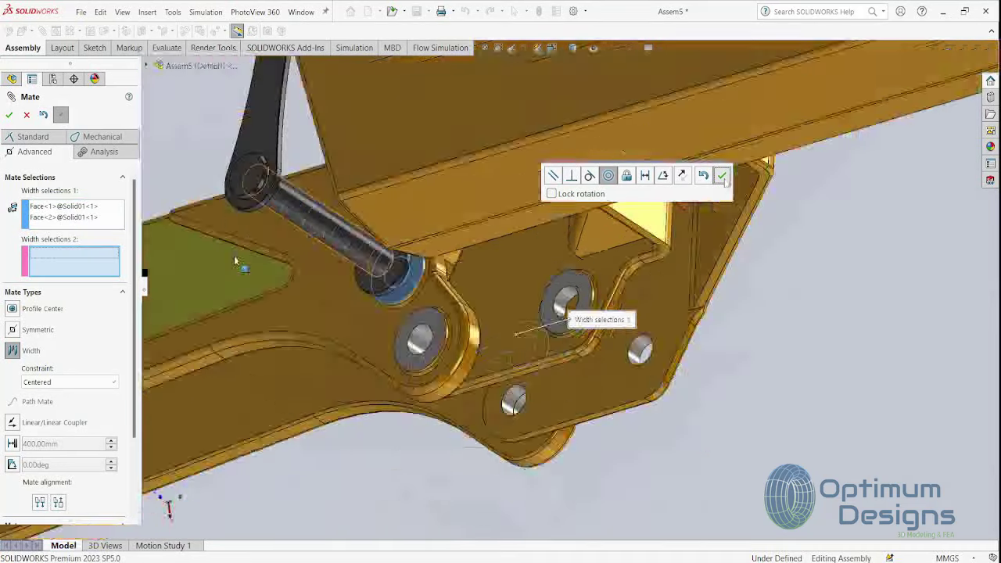
{"action": "middle_click_drag", "start_coordinate": [340, 245], "coordinate": [344, 195]}
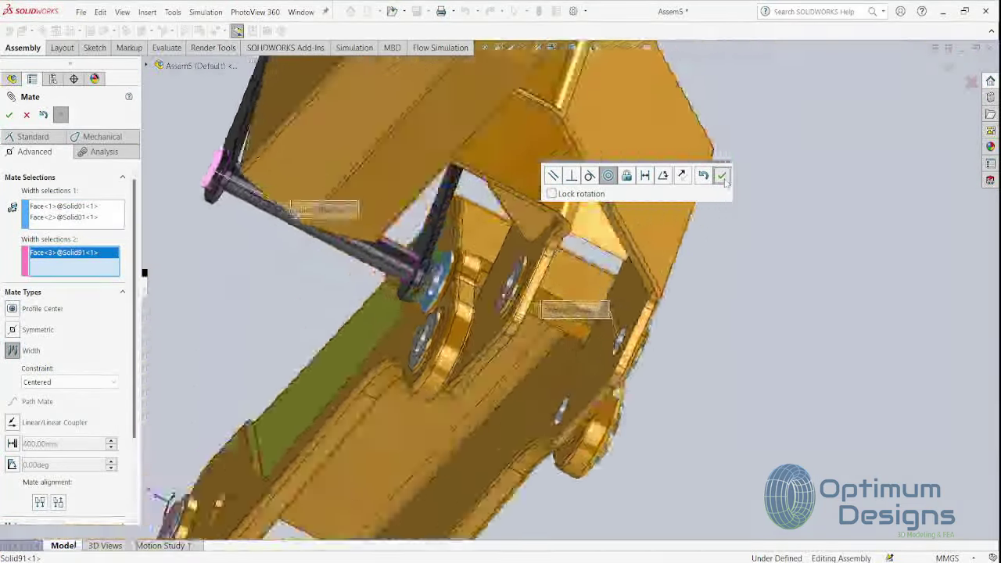
{"action": "scroll", "coordinate": [502, 270], "scroll_direction": "down", "scroll_amount": 3}
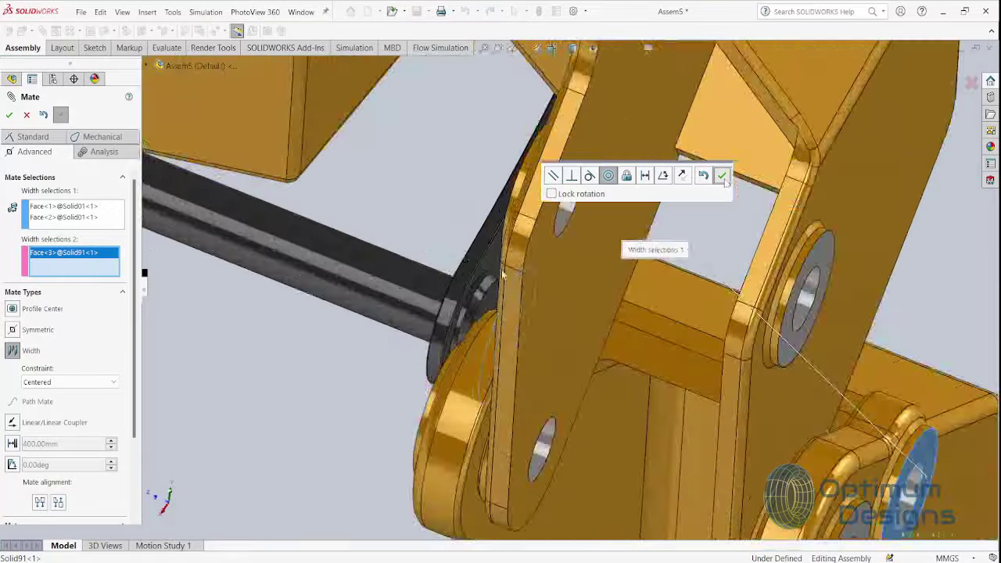
{"action": "scroll", "coordinate": [480, 319], "scroll_direction": "down", "scroll_amount": 2}
{"action": "scroll", "coordinate": [494, 314], "scroll_direction": "up", "scroll_amount": 2}
{"action": "key", "text": "Return"}
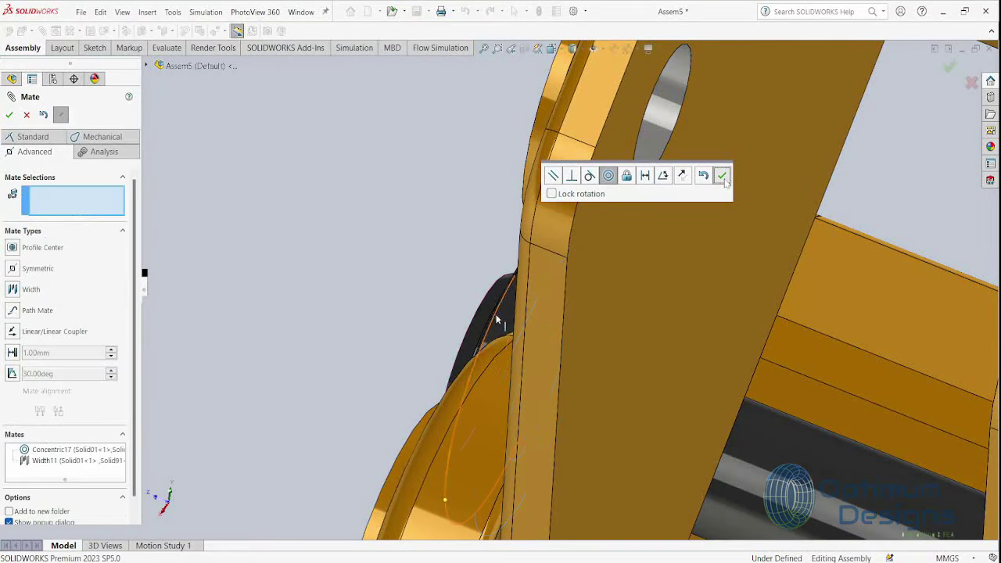
{"action": "scroll", "coordinate": [501, 320], "scroll_direction": "up", "scroll_amount": 3}
Mate the link's lower hole concentric with the Part6 rod pin
{"action": "scroll", "coordinate": [611, 303], "scroll_direction": "up", "scroll_amount": 2}
{"action": "middle_click_drag", "start_coordinate": [611, 302], "coordinate": [551, 236]}
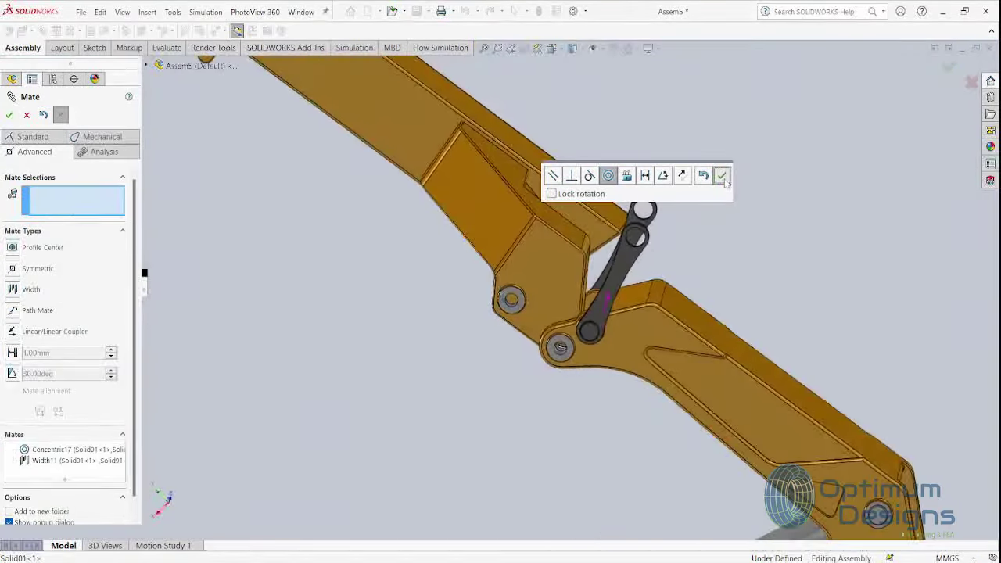
{"action": "scroll", "coordinate": [552, 235], "scroll_direction": "up", "scroll_amount": 2}
{"action": "scroll", "coordinate": [598, 388], "scroll_direction": "up", "scroll_amount": 2}
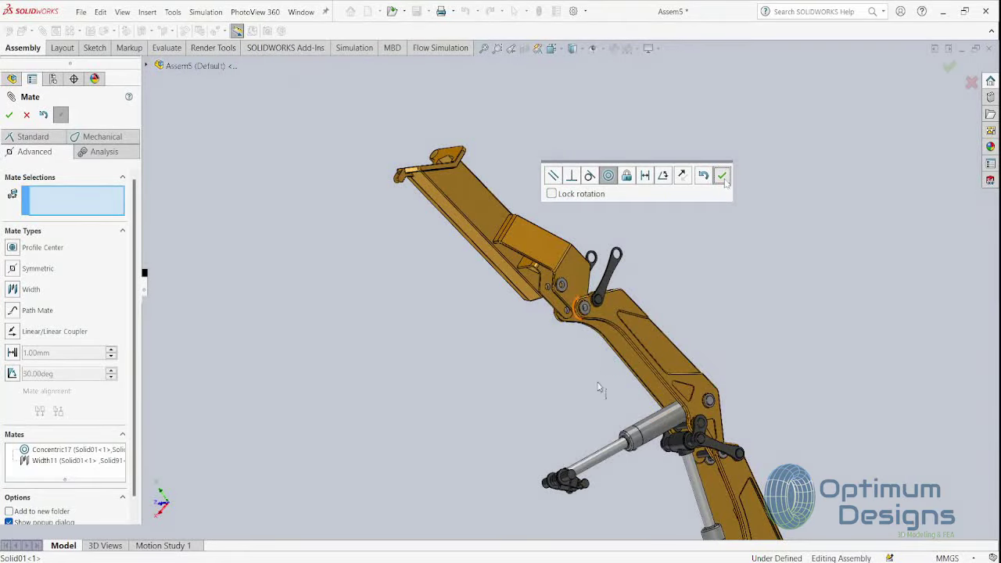
{"action": "middle_click_drag", "start_coordinate": [564, 485], "coordinate": [563, 357]}
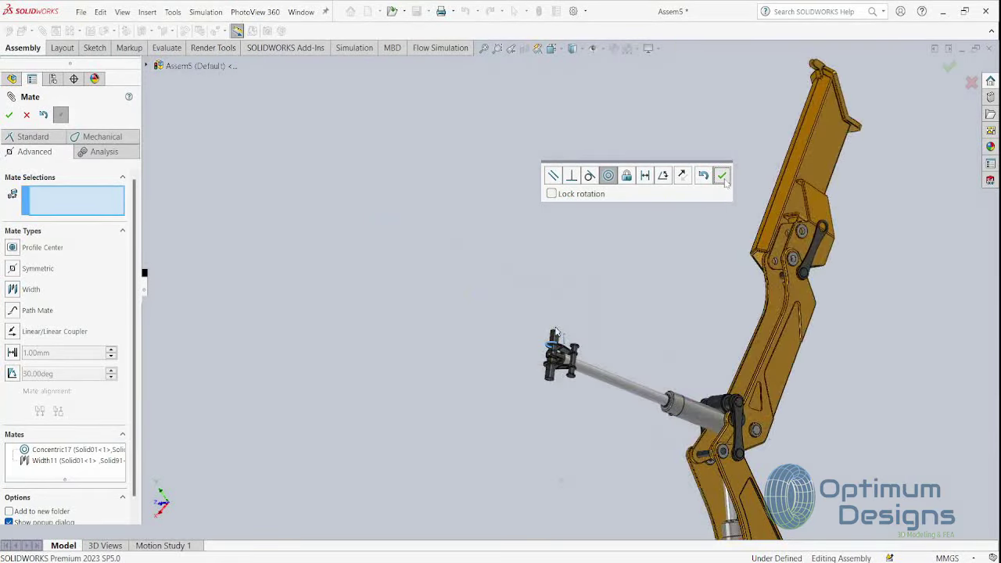
{"action": "scroll", "coordinate": [790, 166], "scroll_direction": "down", "scroll_amount": 2}
{"action": "scroll", "coordinate": [791, 167], "scroll_direction": "down", "scroll_amount": 2}
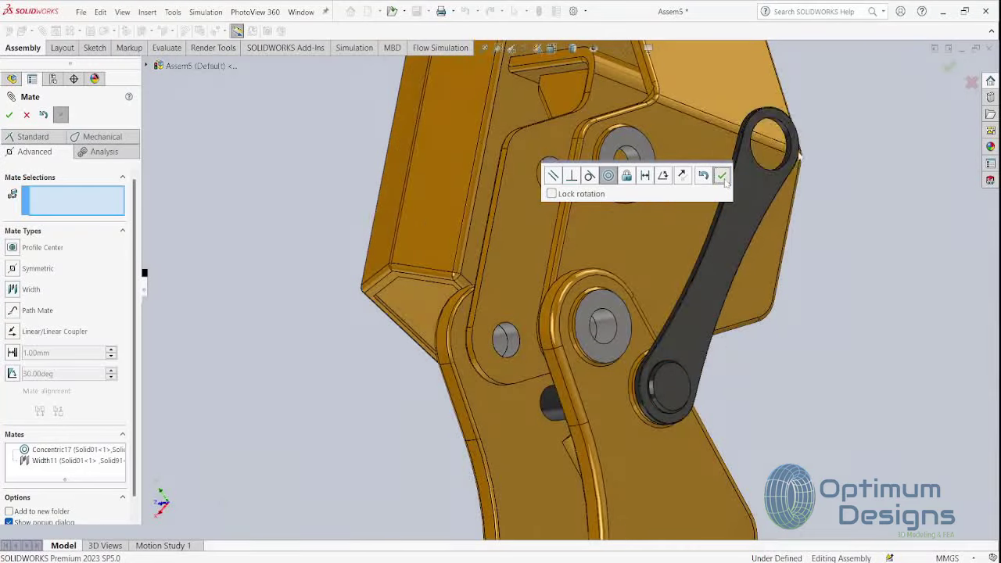
{"action": "scroll", "coordinate": [790, 167], "scroll_direction": "down", "scroll_amount": 2}
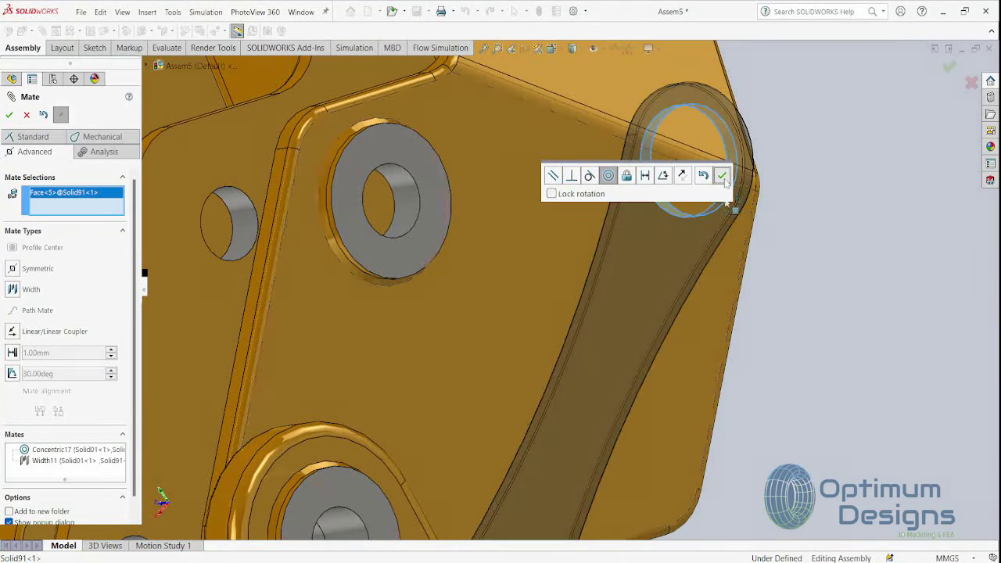
{"action": "scroll", "coordinate": [455, 437], "scroll_direction": "up", "scroll_amount": 3}
{"action": "scroll", "coordinate": [424, 436], "scroll_direction": "up", "scroll_amount": 2}
{"action": "scroll", "coordinate": [460, 375], "scroll_direction": "down", "scroll_amount": 2}
{"action": "scroll", "coordinate": [459, 375], "scroll_direction": "down", "scroll_amount": 2}
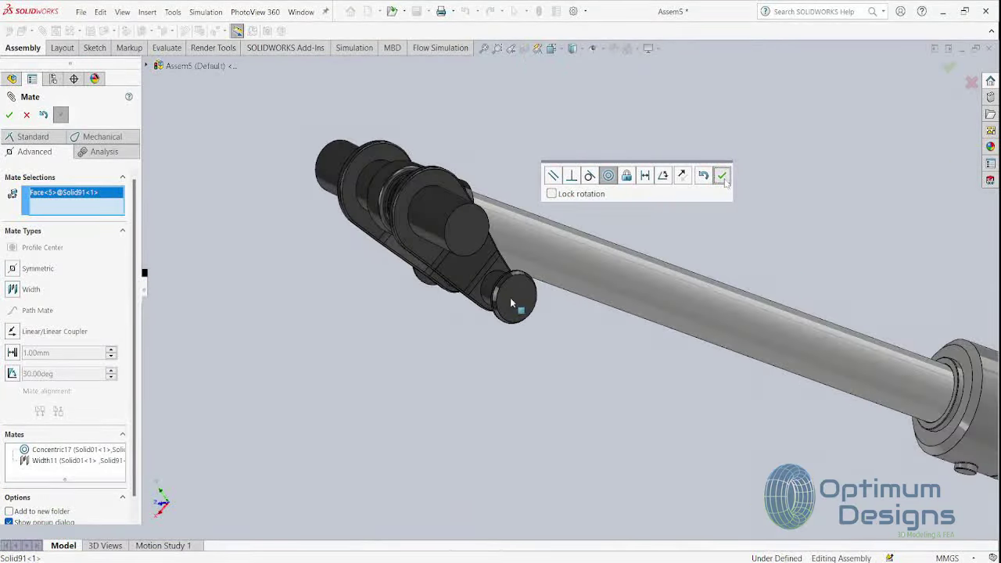
{"action": "scroll", "coordinate": [470, 313], "scroll_direction": "down", "scroll_amount": 1}
{"action": "scroll", "coordinate": [484, 245], "scroll_direction": "down", "scroll_amount": 2}
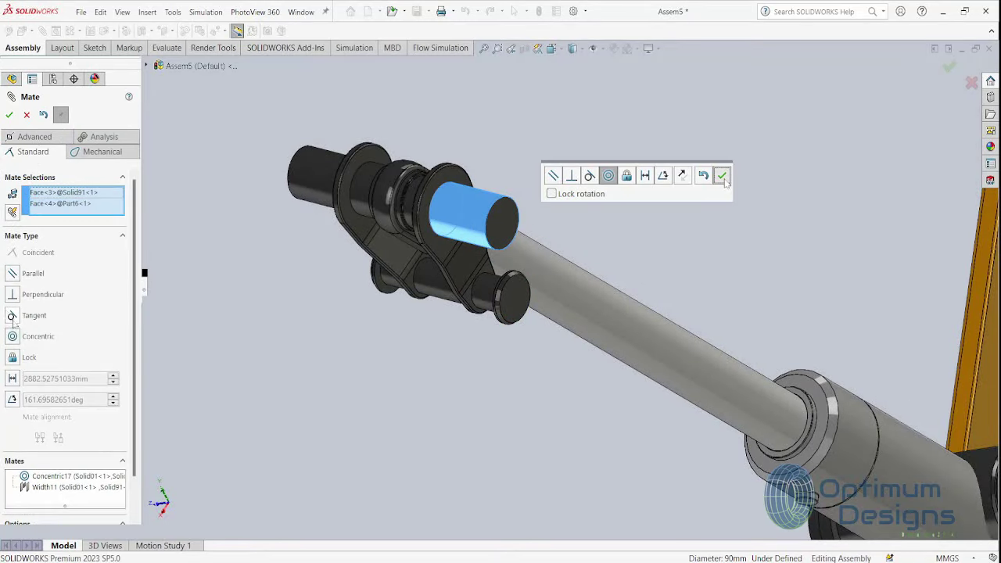
{"action": "scroll", "coordinate": [725, 180], "scroll_direction": "up", "scroll_amount": 2}
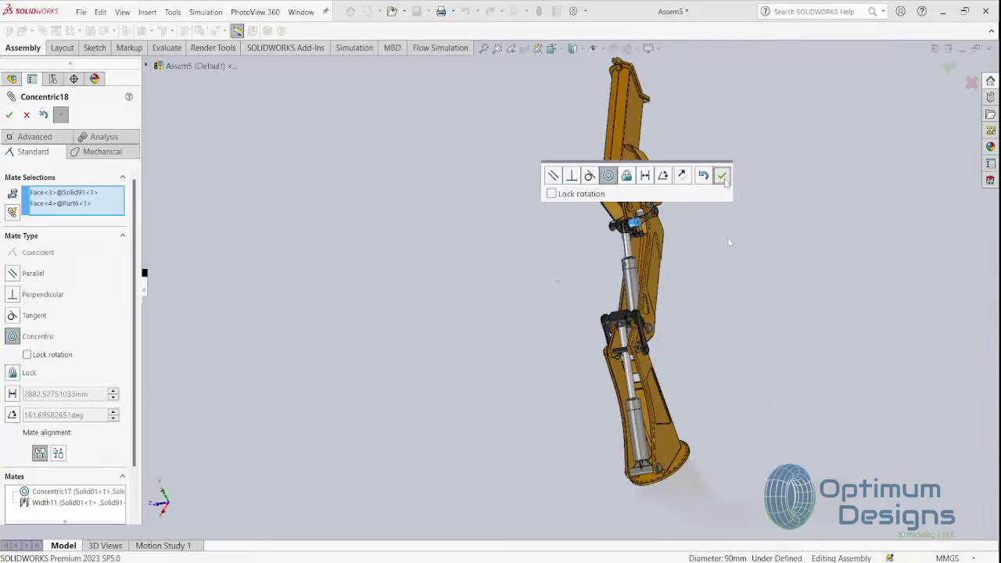
{"action": "scroll", "coordinate": [725, 179], "scroll_direction": "up", "scroll_amount": 1}
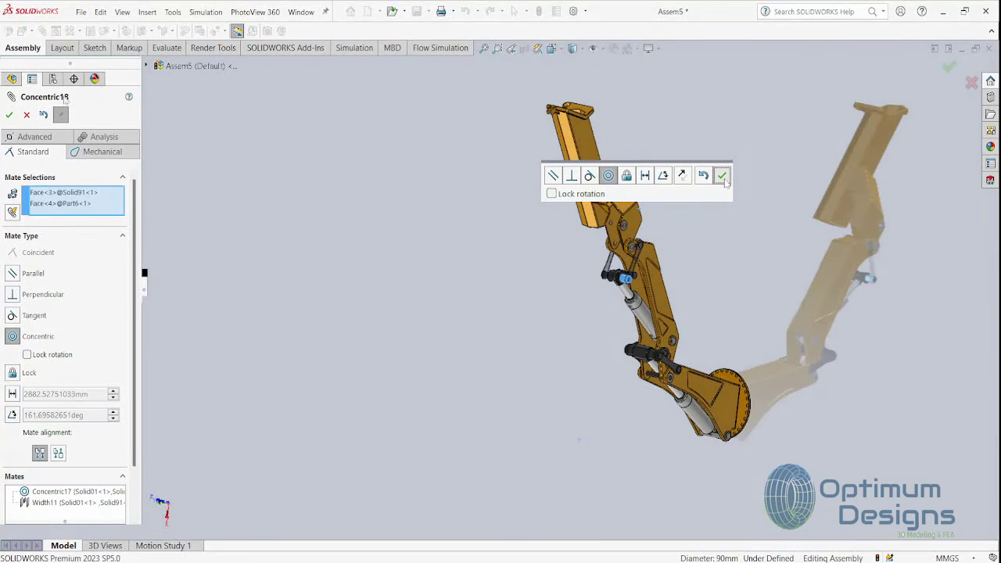
{"action": "scroll", "coordinate": [726, 180], "scroll_direction": "down", "scroll_amount": 2}
{"action": "scroll", "coordinate": [725, 180], "scroll_direction": "down", "scroll_amount": 2}
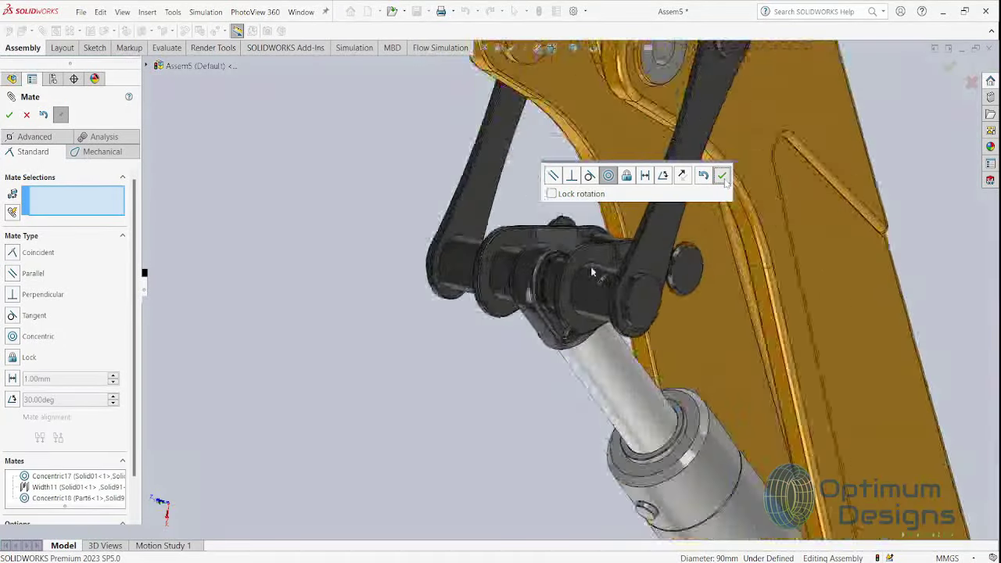
{"action": "scroll", "coordinate": [726, 180], "scroll_direction": "down", "scroll_amount": 1}
{"action": "scroll", "coordinate": [726, 180], "scroll_direction": "down", "scroll_amount": 2}
{"action": "middle_click_drag", "start_coordinate": [725, 179], "coordinate": [622, 239]}
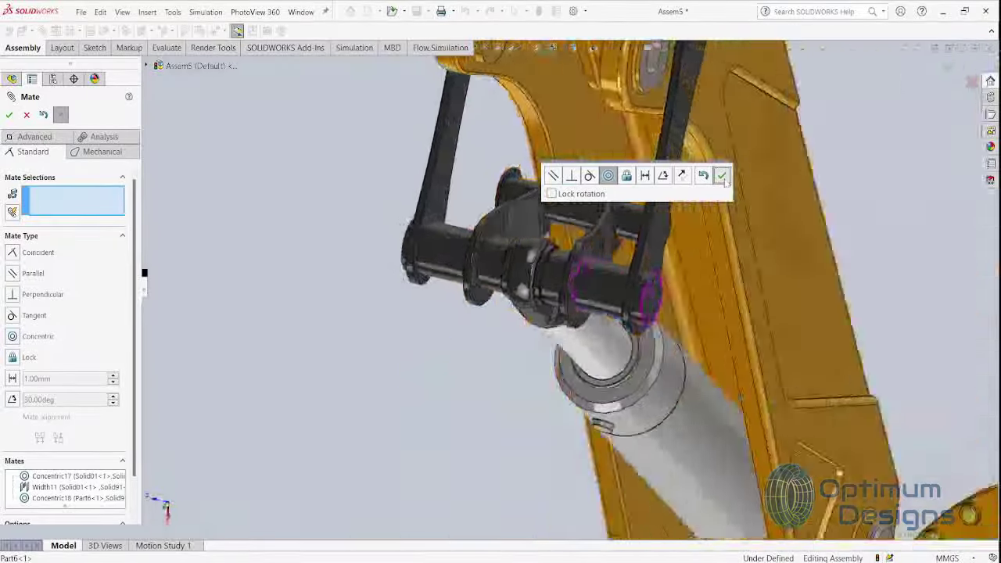
{"action": "scroll", "coordinate": [618, 240], "scroll_direction": "up", "scroll_amount": 2}
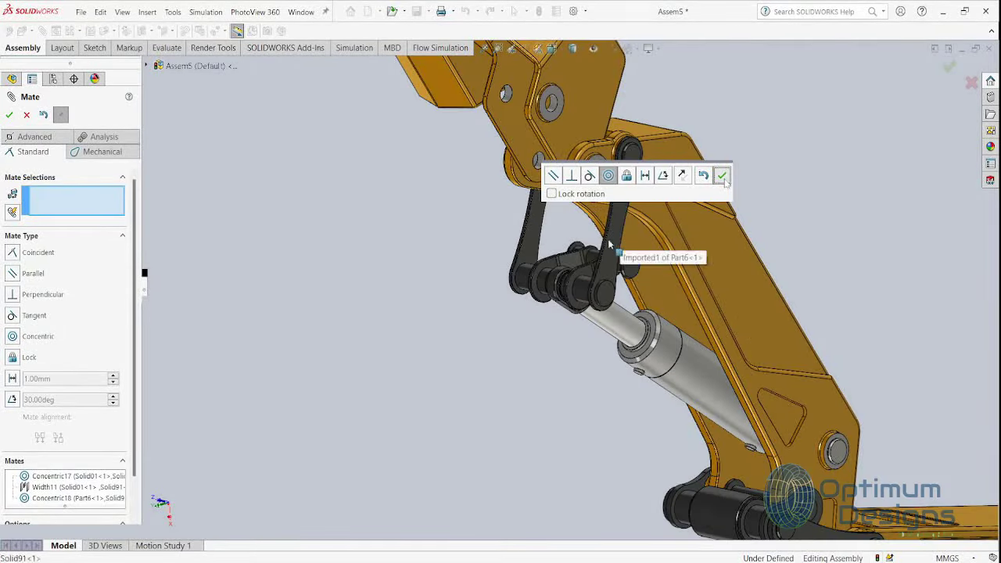
Drag the link and stick to check the arm moves with the cylinder
{"action": "left_click_drag", "start_coordinate": [609, 245], "coordinate": [534, 304]}
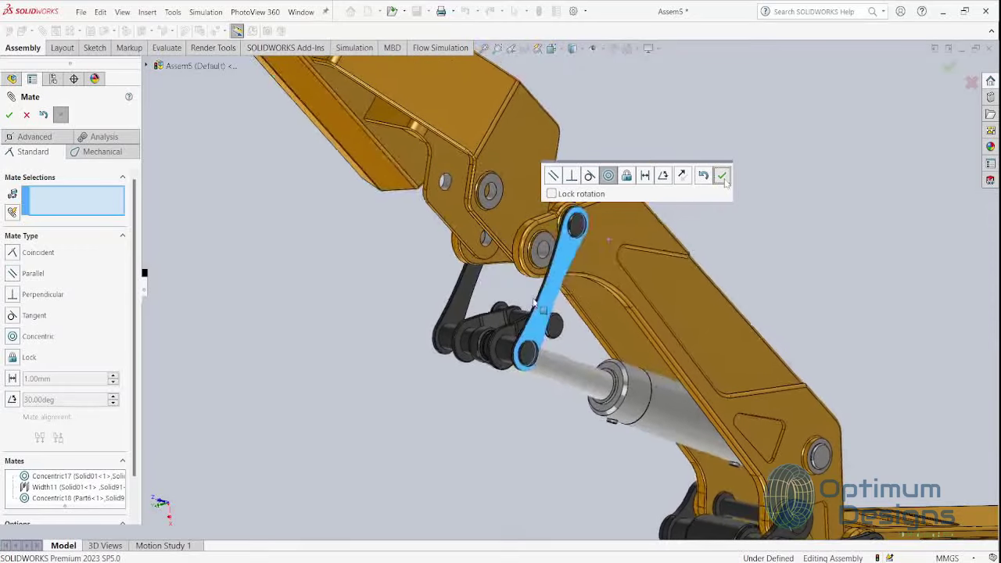
{"action": "scroll", "coordinate": [388, 151], "scroll_direction": "up", "scroll_amount": 3}
{"action": "mouse_move", "coordinate": [440, 250]}
{"action": "left_mouse_down"}
{"action": "mouse_move", "coordinate": [430, 271]}
{"action": "mouse_move", "coordinate": [396, 225]}
{"action": "left_mouse_up"}
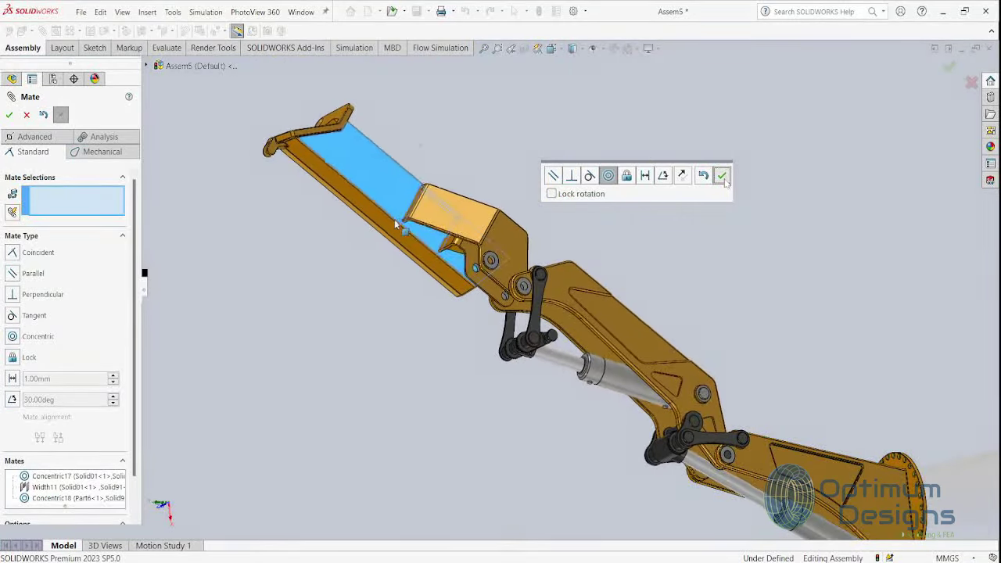
{"action": "scroll", "coordinate": [490, 276], "scroll_direction": "down", "scroll_amount": 3}
{"action": "scroll", "coordinate": [566, 314], "scroll_direction": "down", "scroll_amount": 2}
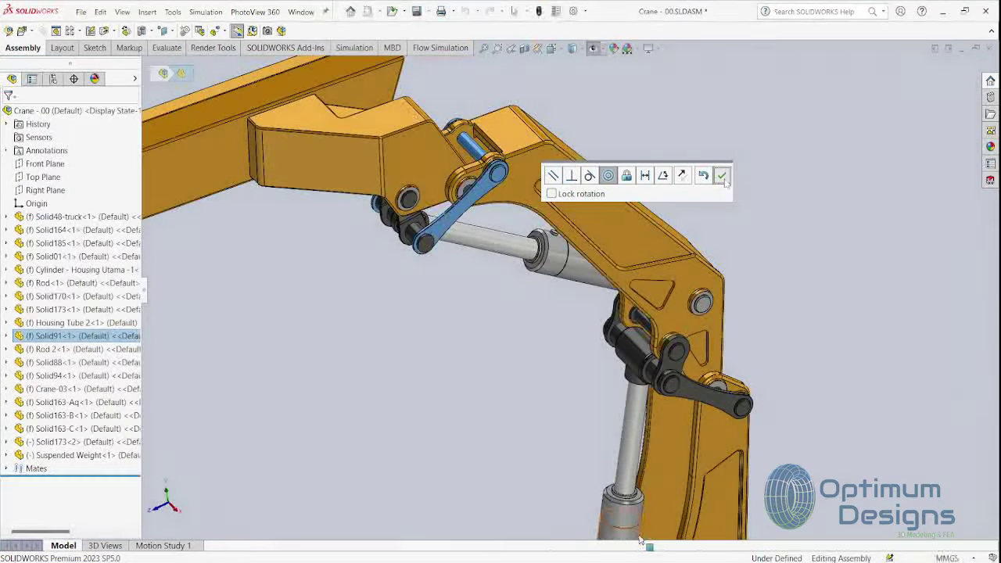
{"action": "mouse_move", "coordinate": [483, 272]}
{"action": "middle_mouse_down"}
{"action": "mouse_move", "coordinate": [462, 251]}
{"action": "mouse_move", "coordinate": [638, 512]}
{"action": "middle_mouse_up"}
{"action": "left_click", "coordinate": [438, 233]}
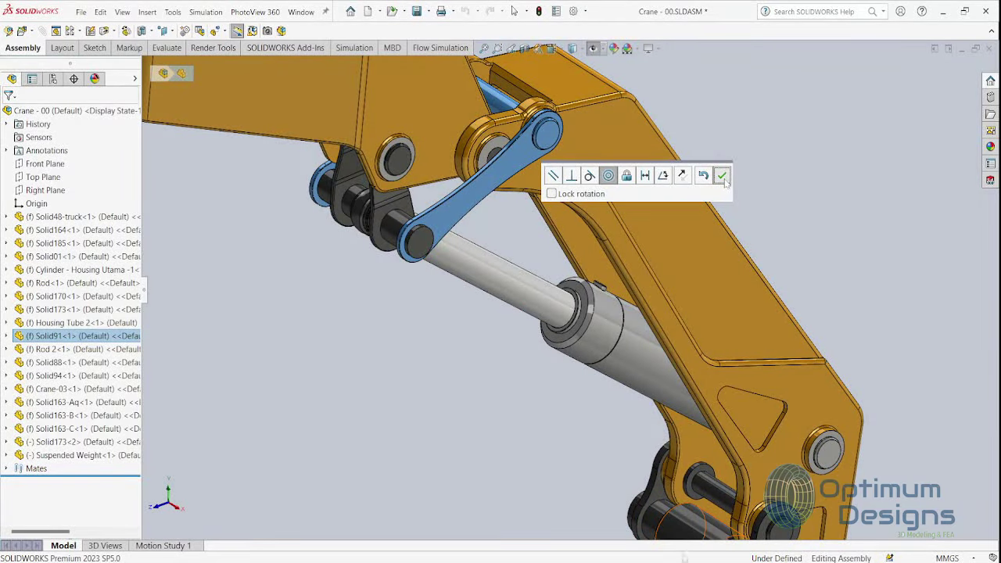
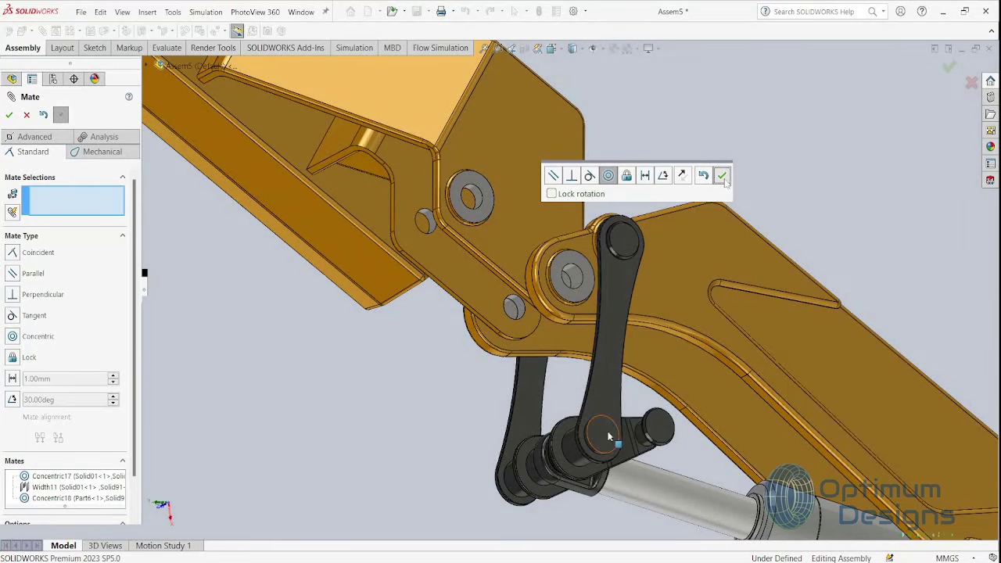
Mate the Part4<2> boom hole concentric with the Part6<1> pin face
{"action": "middle_click_drag", "start_coordinate": [487, 251], "coordinate": [489, 340]}
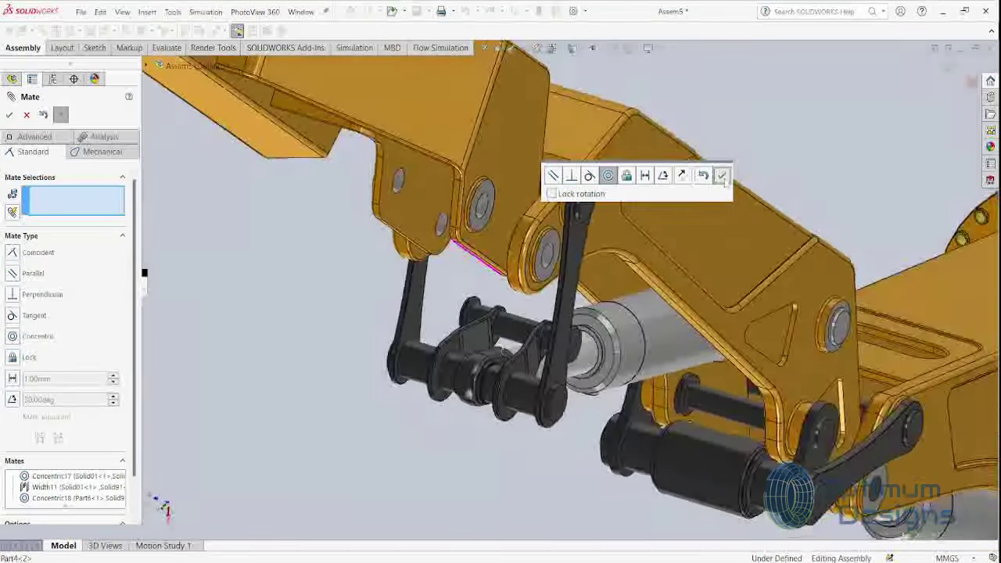
{"action": "left_click", "coordinate": [480, 210]}
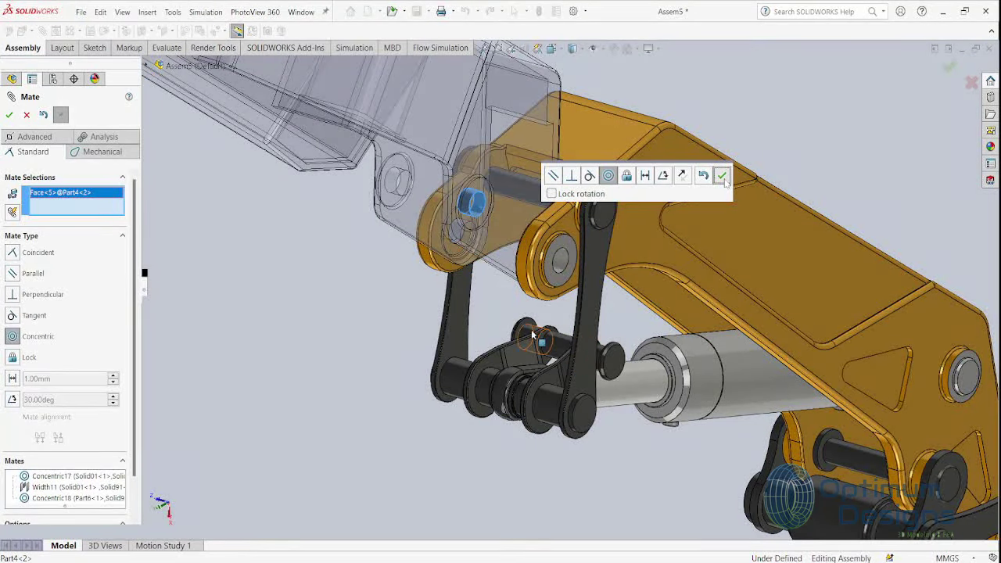
{"action": "left_click", "coordinate": [533, 335]}
{"action": "key", "text": "Return"}
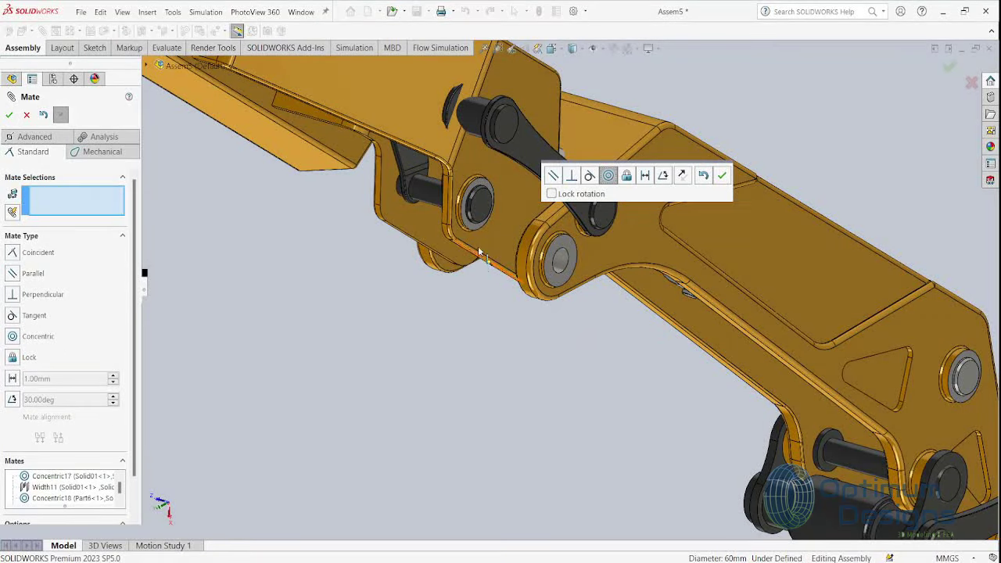
Orbit to a side view and drag the boom to check it swings about the pin
{"action": "mouse_move", "coordinate": [487, 119]}
{"action": "middle_mouse_down"}
{"action": "mouse_move", "coordinate": [457, 270]}
{"action": "mouse_move", "coordinate": [516, 258]}
{"action": "mouse_move", "coordinate": [570, 123]}
{"action": "mouse_move", "coordinate": [566, 84]}
{"action": "middle_mouse_up"}
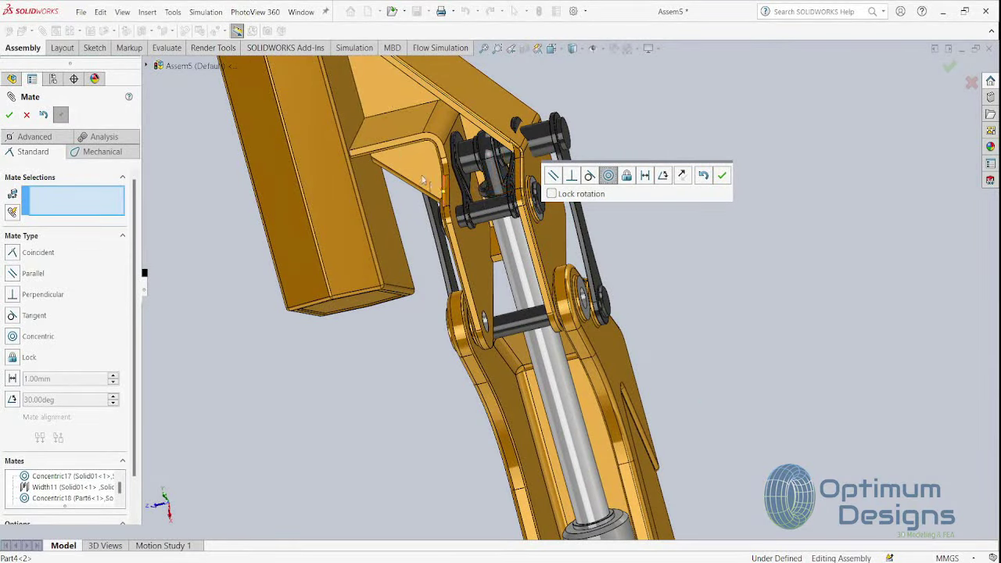
{"action": "mouse_move", "coordinate": [423, 180]}
{"action": "middle_mouse_down"}
{"action": "mouse_move", "coordinate": [376, 190]}
{"action": "mouse_move", "coordinate": [447, 397]}
{"action": "mouse_move", "coordinate": [391, 369]}
{"action": "middle_mouse_up"}
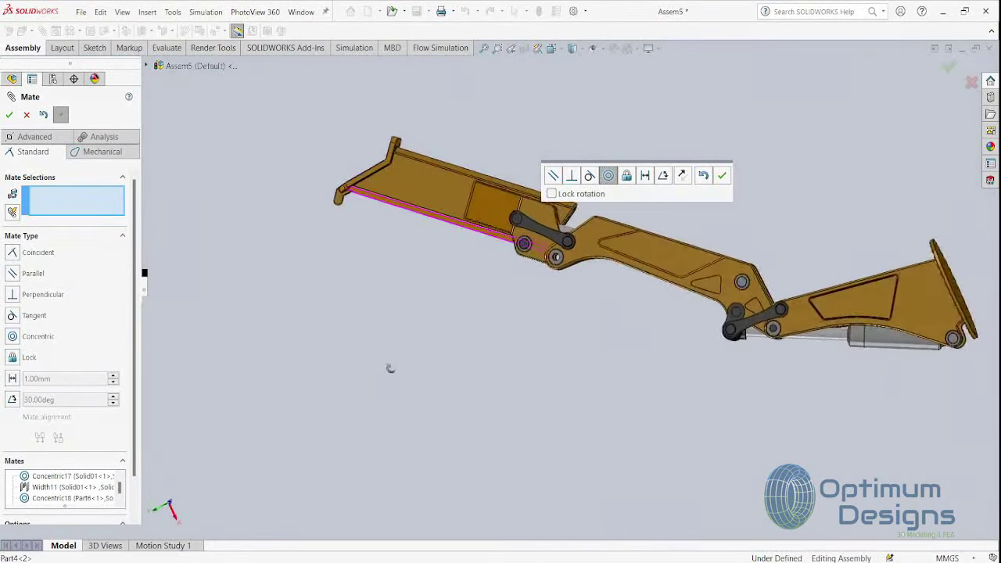
{"action": "mouse_move", "coordinate": [509, 309]}
{"action": "middle_mouse_down"}
{"action": "mouse_move", "coordinate": [457, 310]}
{"action": "mouse_move", "coordinate": [563, 407]}
{"action": "mouse_move", "coordinate": [653, 411]}
{"action": "middle_mouse_up"}
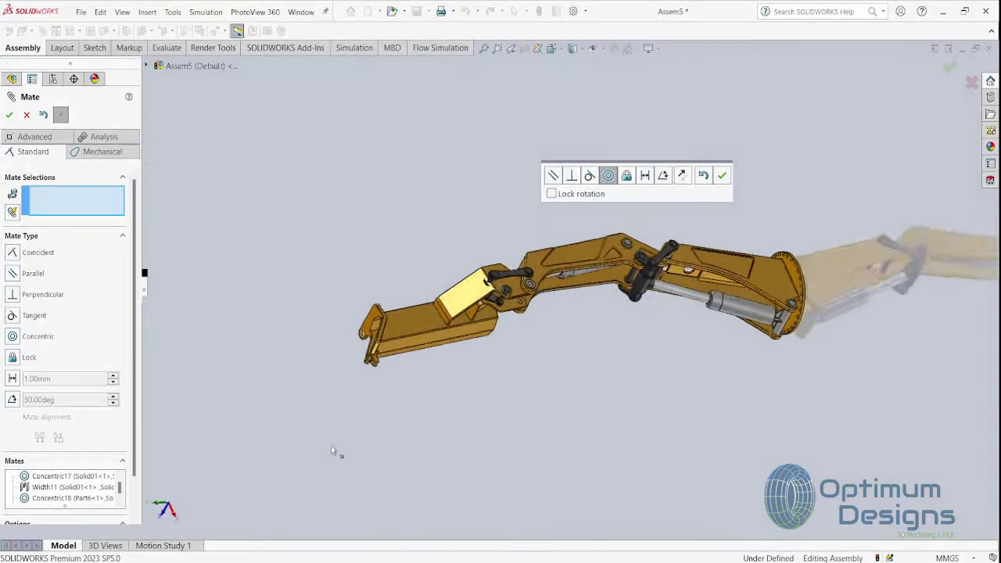
{"action": "mouse_move", "coordinate": [331, 451]}
{"action": "middle_mouse_down"}
{"action": "mouse_move", "coordinate": [454, 342]}
{"action": "mouse_move", "coordinate": [248, 214]}
{"action": "mouse_move", "coordinate": [324, 446]}
{"action": "mouse_move", "coordinate": [273, 468]}
{"action": "middle_mouse_up"}
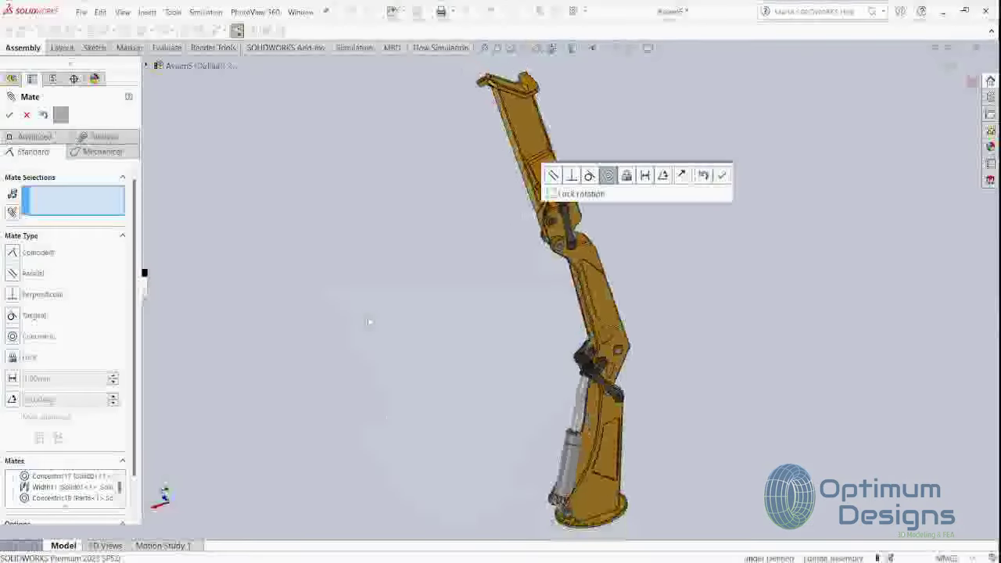
{"action": "mouse_move", "coordinate": [369, 321]}
{"action": "middle_mouse_down"}
{"action": "mouse_move", "coordinate": [472, 327]}
{"action": "mouse_move", "coordinate": [527, 394]}
{"action": "middle_mouse_up"}
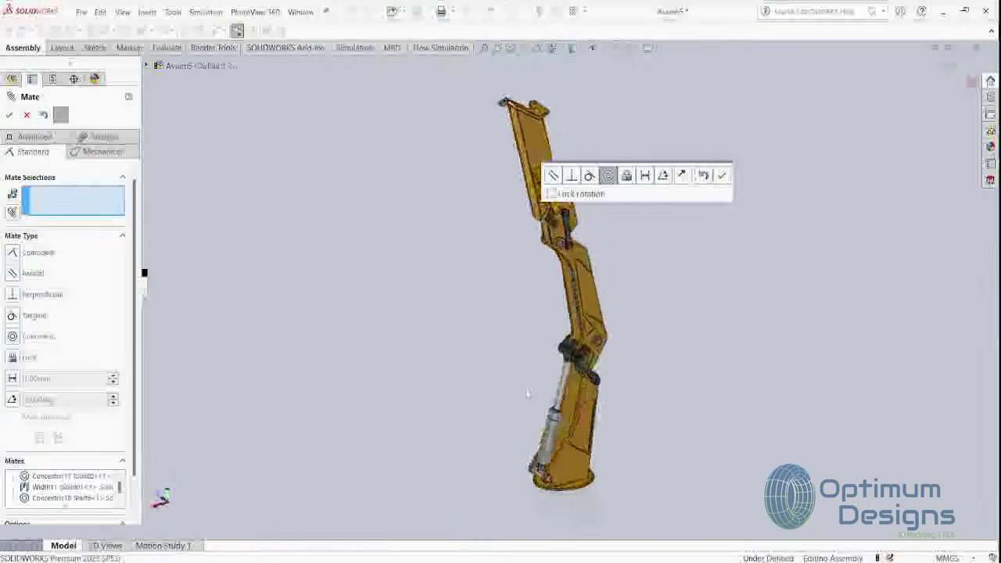
{"action": "key", "text": "ctrl+2"}
{"action": "left_click_drag", "start_coordinate": [528, 173], "coordinate": [453, 283]}
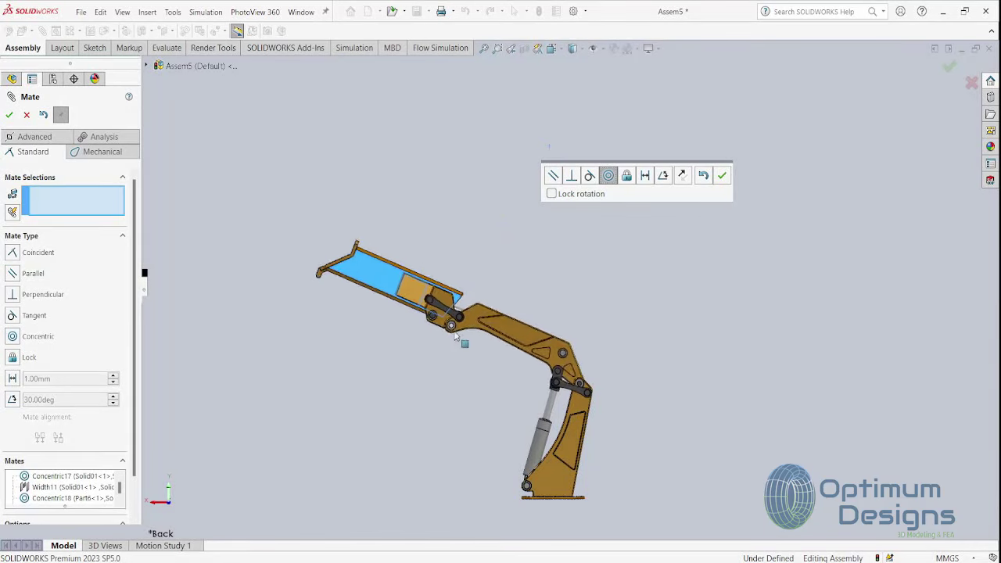
{"action": "left_click_drag", "start_coordinate": [451, 347], "coordinate": [475, 313]}
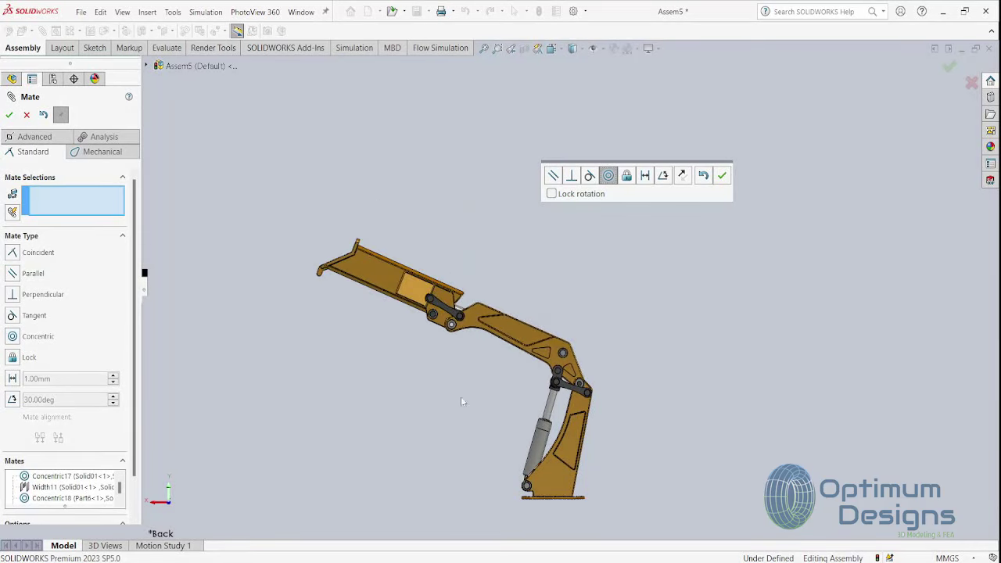
{"action": "mouse_move", "coordinate": [461, 401]}
{"action": "middle_mouse_down"}
{"action": "mouse_move", "coordinate": [470, 344]}
{"action": "mouse_move", "coordinate": [575, 514]}
{"action": "middle_mouse_up"}
{"action": "scroll", "coordinate": [474, 320], "scroll_direction": "down", "scroll_amount": 2}
{"action": "scroll", "coordinate": [474, 319], "scroll_direction": "down", "scroll_amount": 3}
{"action": "scroll", "coordinate": [474, 319], "scroll_direction": "down", "scroll_amount": 3}
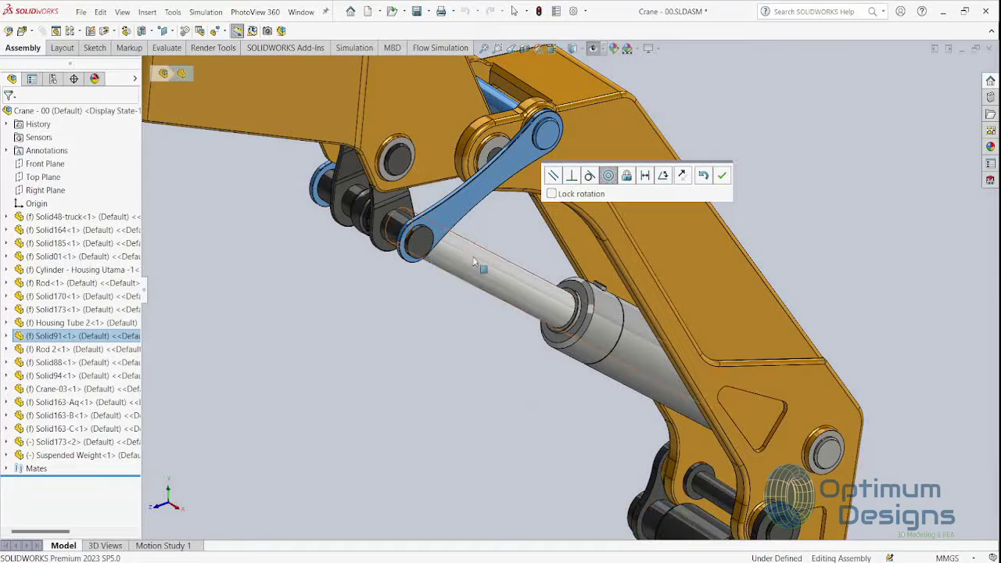
Orbit and zoom around the pin joint to inspect the boom linkage and cylinder
{"action": "mouse_move", "coordinate": [474, 263]}
{"action": "middle_mouse_down"}
{"action": "mouse_move", "coordinate": [459, 409]}
{"action": "mouse_move", "coordinate": [480, 217]}
{"action": "mouse_move", "coordinate": [454, 219]}
{"action": "mouse_move", "coordinate": [470, 266]}
{"action": "middle_mouse_up"}
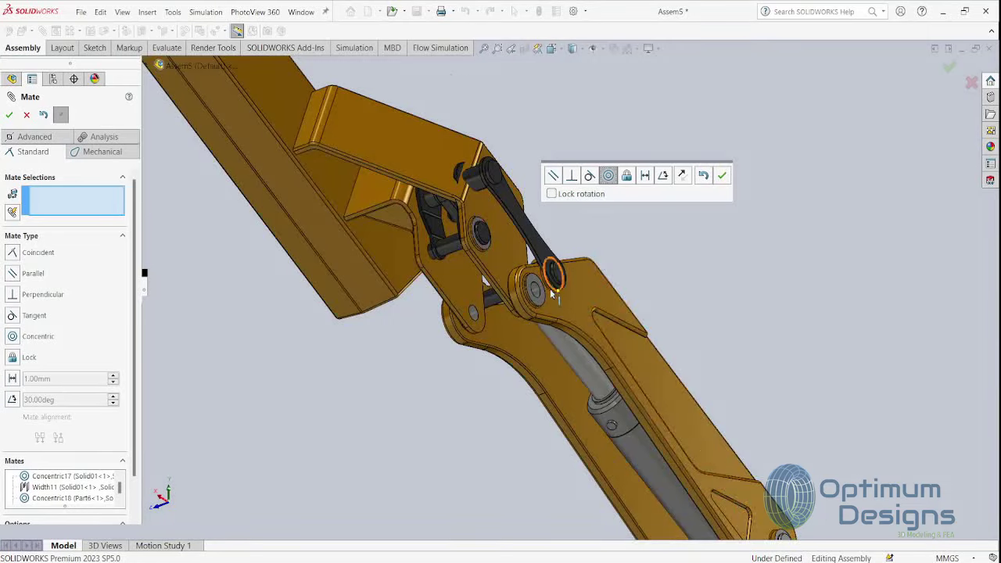
{"action": "scroll", "coordinate": [552, 294], "scroll_direction": "down", "scroll_amount": 2}
{"action": "mouse_move", "coordinate": [513, 297]}
{"action": "middle_mouse_down"}
{"action": "mouse_move", "coordinate": [599, 297]}
{"action": "mouse_move", "coordinate": [477, 287]}
{"action": "mouse_move", "coordinate": [537, 280]}
{"action": "mouse_move", "coordinate": [498, 249]}
{"action": "middle_mouse_up"}
{"action": "middle_click_drag", "start_coordinate": [465, 315], "coordinate": [491, 287]}
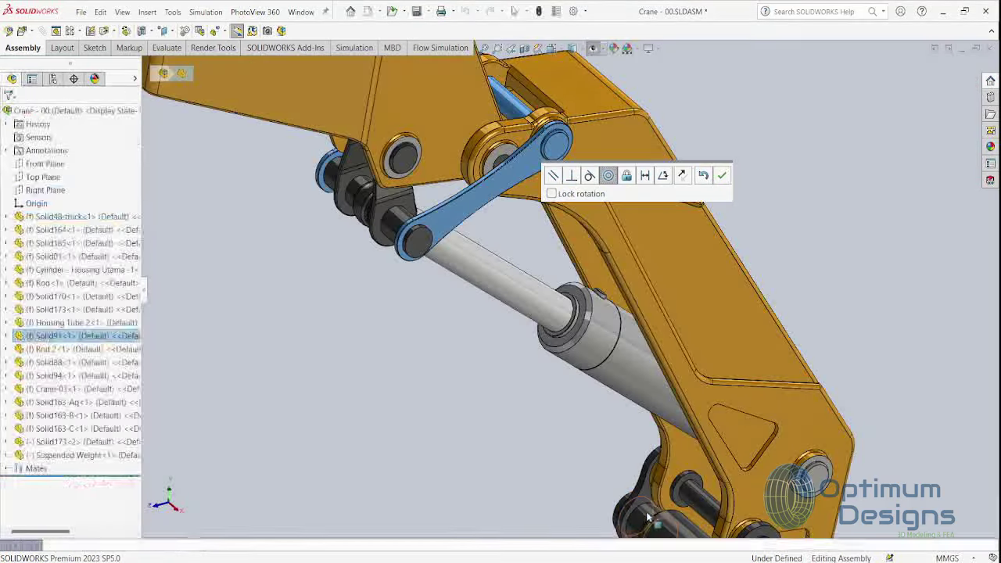
{"action": "middle_click_drag", "start_coordinate": [431, 252], "coordinate": [449, 177]}
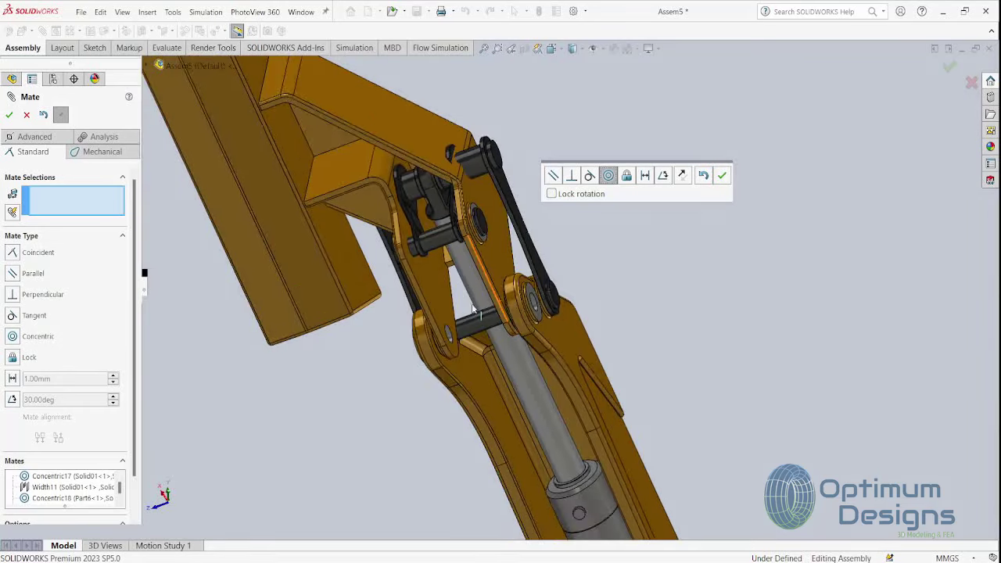
{"action": "middle_click_drag", "start_coordinate": [491, 308], "coordinate": [452, 248]}
{"action": "mouse_move", "coordinate": [449, 177]}
{"action": "middle_mouse_down"}
{"action": "mouse_move", "coordinate": [433, 231]}
{"action": "mouse_move", "coordinate": [447, 280]}
{"action": "mouse_move", "coordinate": [464, 281]}
{"action": "mouse_move", "coordinate": [473, 260]}
{"action": "middle_mouse_up"}
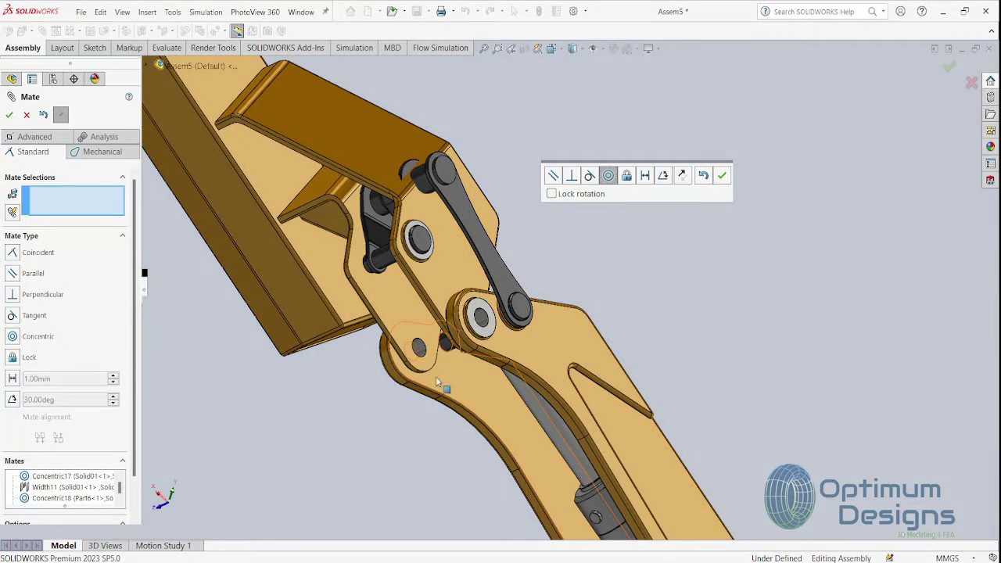
Snap to a standard view and drag the upper boom and linkage down to horizontal
{"action": "key", "text": "ctrl+space"}
{"action": "left_click", "coordinate": [480, 331]}
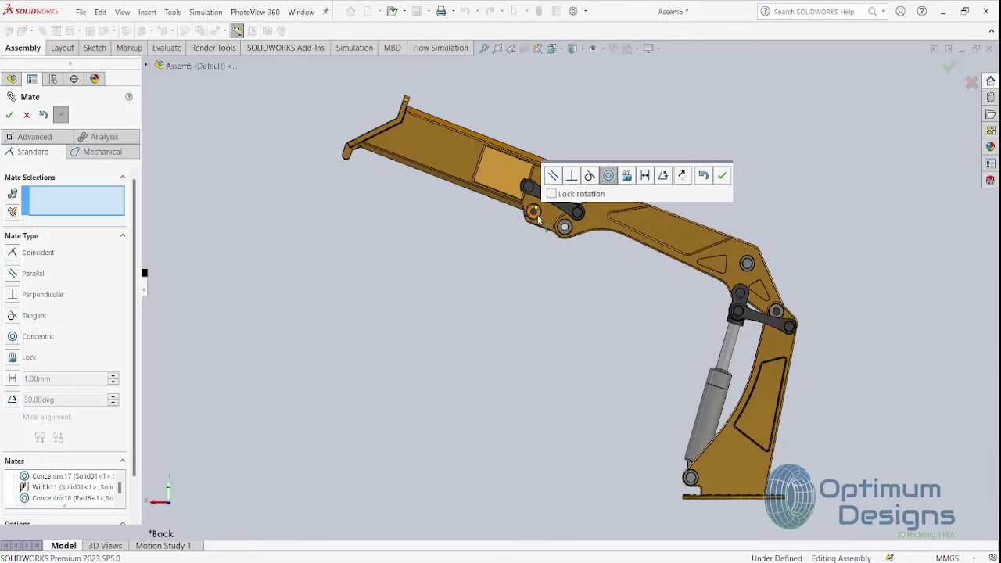
{"action": "mouse_move", "coordinate": [526, 195]}
{"action": "left_mouse_down"}
{"action": "mouse_move", "coordinate": [509, 245]}
{"action": "mouse_move", "coordinate": [498, 391]}
{"action": "left_mouse_up"}
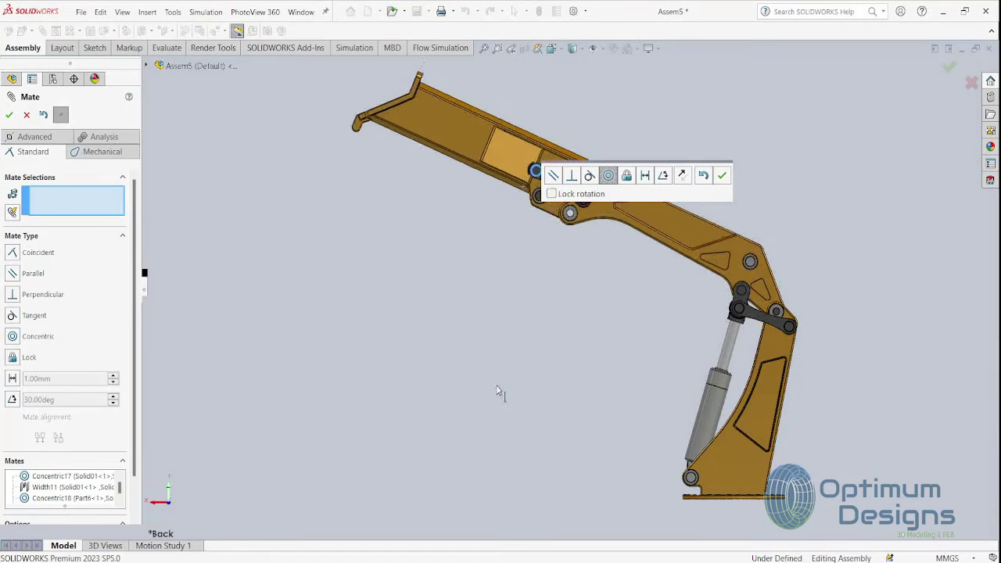
{"action": "mouse_move", "coordinate": [397, 123]}
{"action": "left_mouse_down"}
{"action": "mouse_move", "coordinate": [386, 329]}
{"action": "mouse_move", "coordinate": [425, 380]}
{"action": "mouse_move", "coordinate": [470, 358]}
{"action": "mouse_move", "coordinate": [474, 303]}
{"action": "mouse_move", "coordinate": [427, 268]}
{"action": "left_mouse_up"}
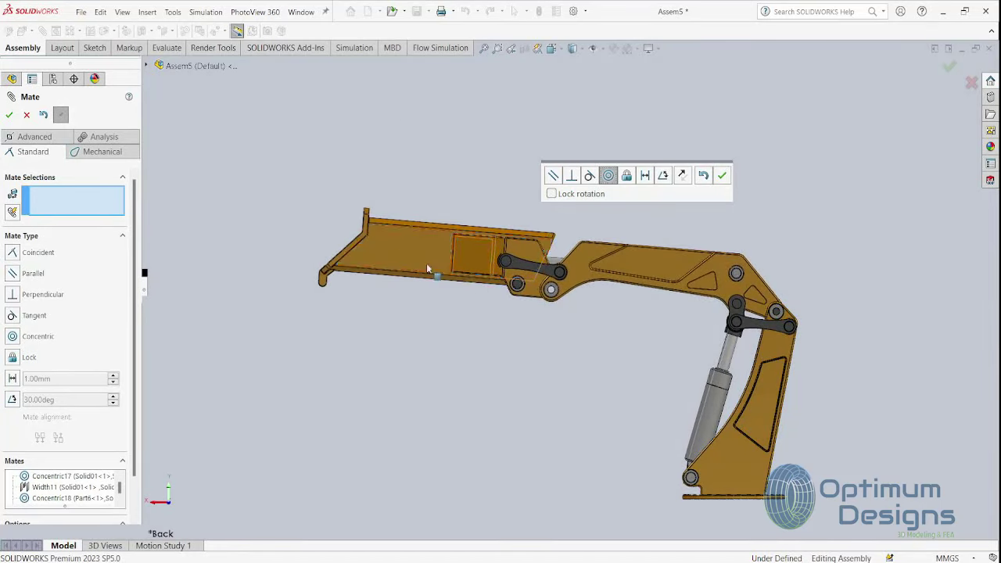
Close the Mate tool and delete the Parallel2 mate from the Mates folder
{"action": "left_click", "coordinate": [27, 115]}
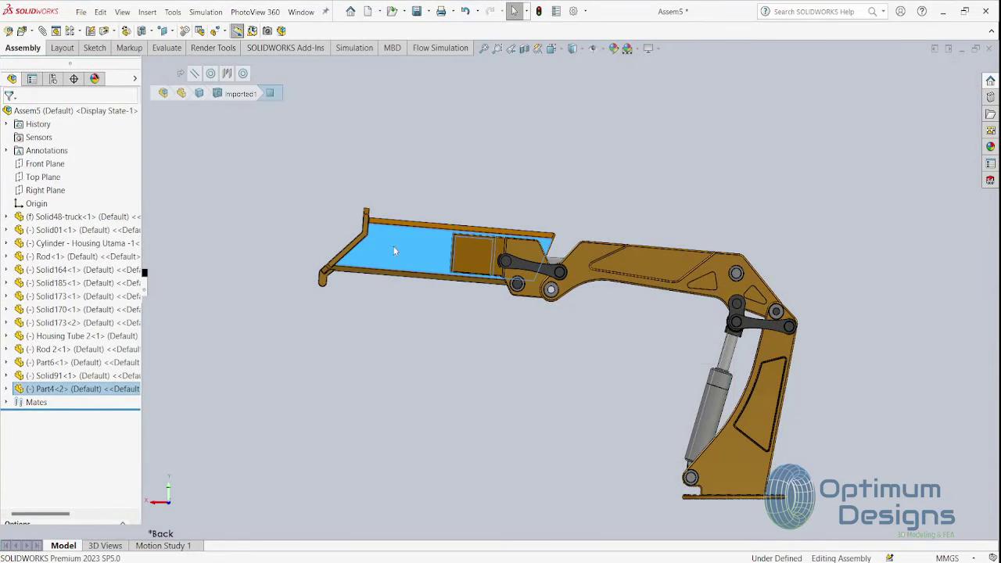
{"action": "left_click", "coordinate": [29, 393]}
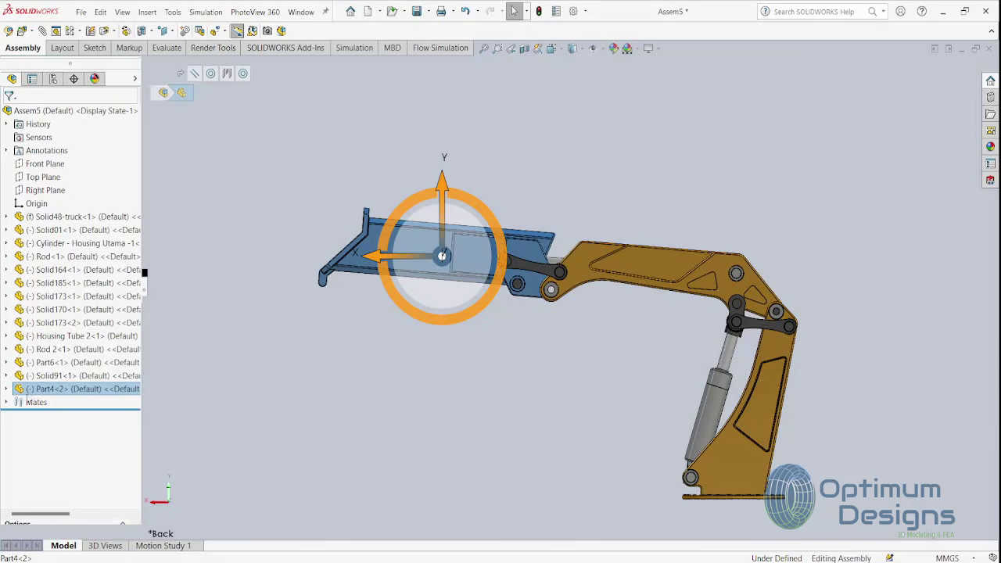
{"action": "left_click", "coordinate": [6, 402]}
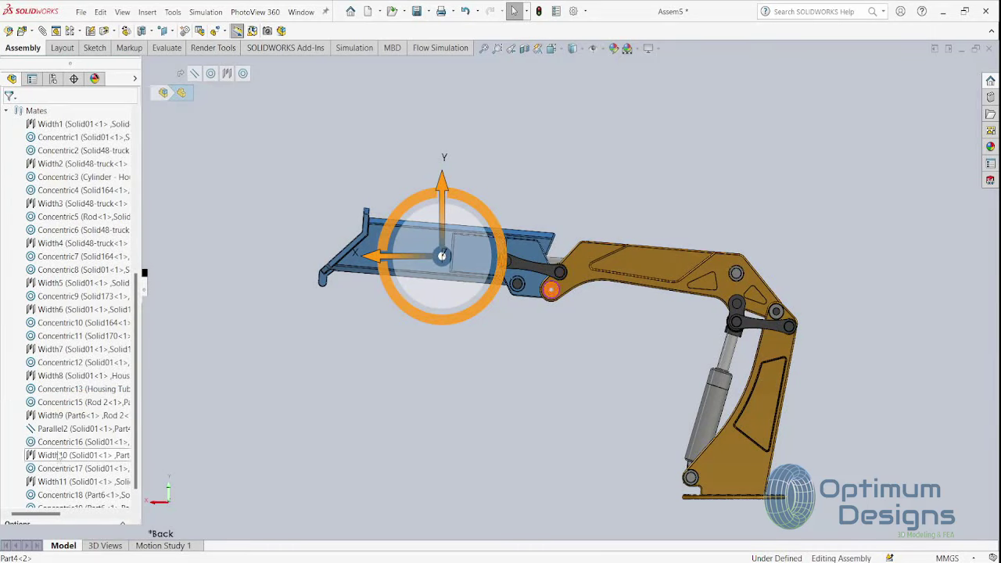
{"action": "left_click", "coordinate": [59, 430]}
{"action": "mouse_move", "coordinate": [330, 354]}
{"action": "middle_mouse_down"}
{"action": "mouse_move", "coordinate": [331, 465]}
{"action": "mouse_move", "coordinate": [394, 470]}
{"action": "mouse_move", "coordinate": [191, 464]}
{"action": "middle_mouse_up"}
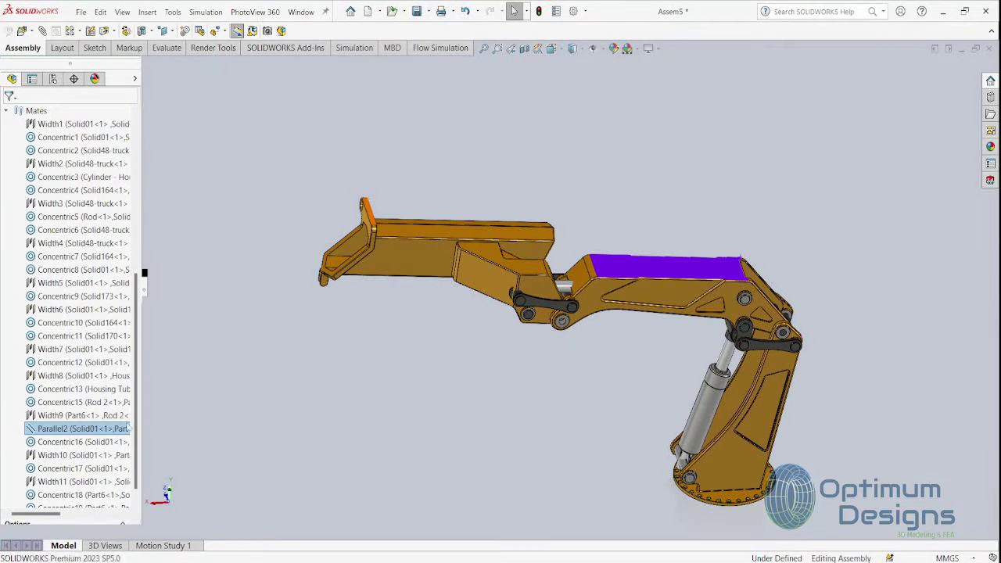
{"action": "key", "text": "Delete"}
Drag the arm linkage to confirm the boom now swings freely
{"action": "left_click_drag", "start_coordinate": [519, 312], "coordinate": [540, 164]}
{"action": "mouse_move", "coordinate": [519, 94]}
{"action": "left_mouse_down"}
{"action": "mouse_move", "coordinate": [496, 224]}
{"action": "mouse_move", "coordinate": [538, 255]}
{"action": "mouse_move", "coordinate": [721, 49]}
{"action": "left_mouse_up"}
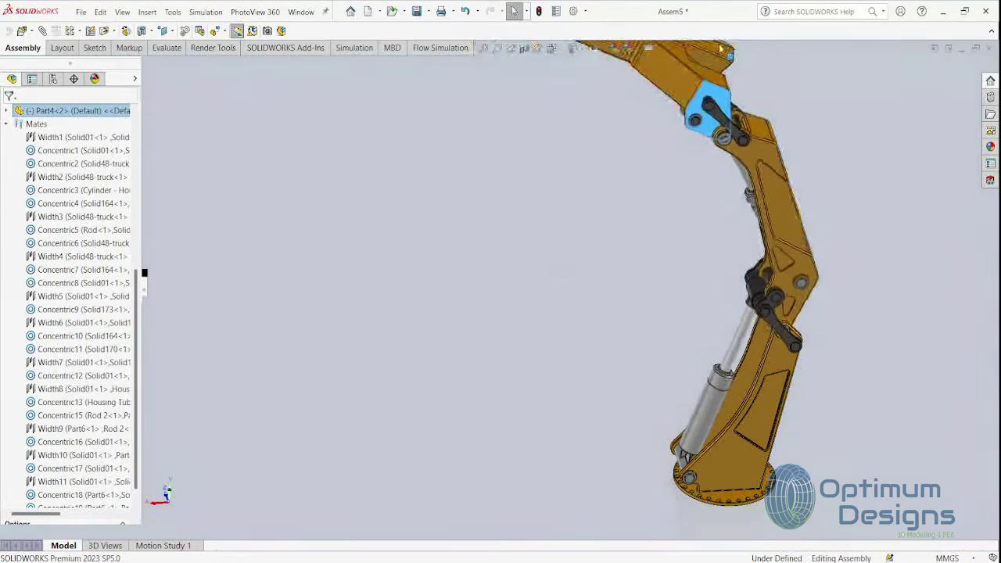
{"action": "left_click_drag", "start_coordinate": [679, 259], "coordinate": [744, 107]}
{"action": "scroll", "coordinate": [744, 107], "scroll_direction": "down", "scroll_amount": 3}
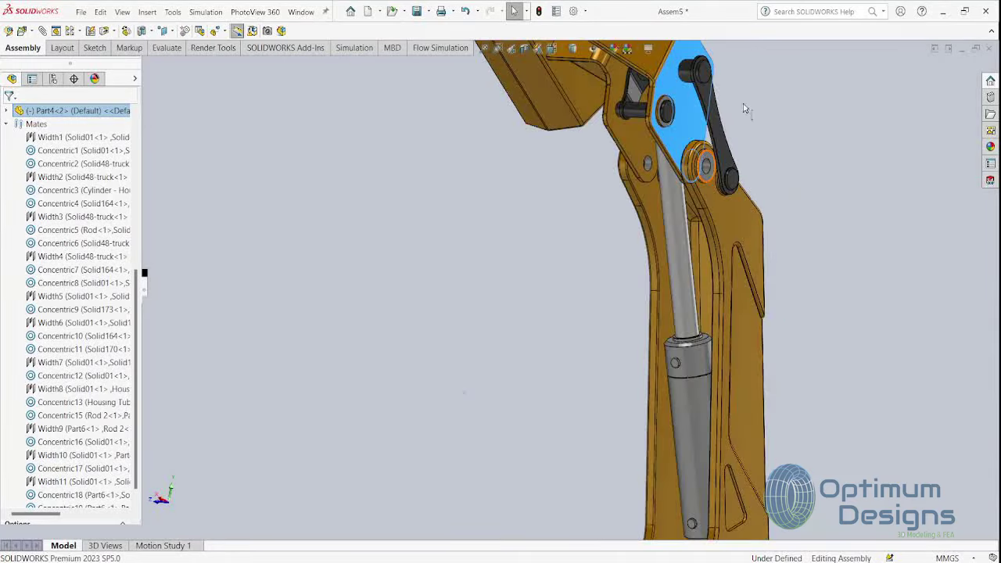
{"action": "scroll", "coordinate": [648, 148], "scroll_direction": "down", "scroll_amount": 3}
{"action": "mouse_move", "coordinate": [648, 148]}
{"action": "middle_mouse_down"}
{"action": "mouse_move", "coordinate": [707, 130]}
{"action": "mouse_move", "coordinate": [684, 116]}
{"action": "mouse_move", "coordinate": [624, 156]}
{"action": "middle_mouse_up"}
{"action": "left_click_drag", "start_coordinate": [621, 156], "coordinate": [626, 154]}
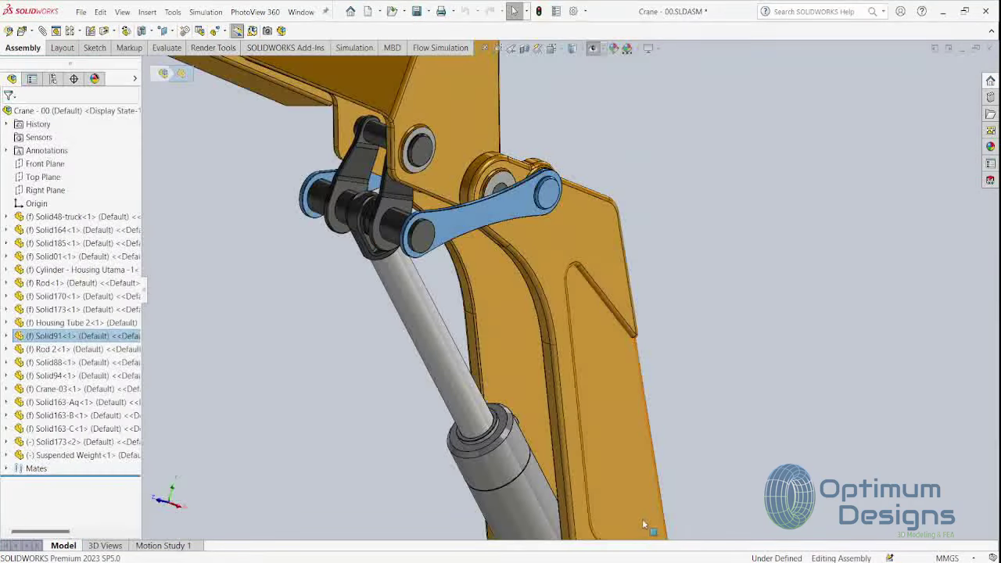
{"action": "mouse_move", "coordinate": [661, 413]}
{"action": "middle_mouse_down"}
{"action": "mouse_move", "coordinate": [618, 391]}
{"action": "mouse_move", "coordinate": [571, 428]}
{"action": "middle_mouse_up"}
Orbit around the linkage and select the Part6<1> pin
{"action": "left_click", "coordinate": [336, 350]}
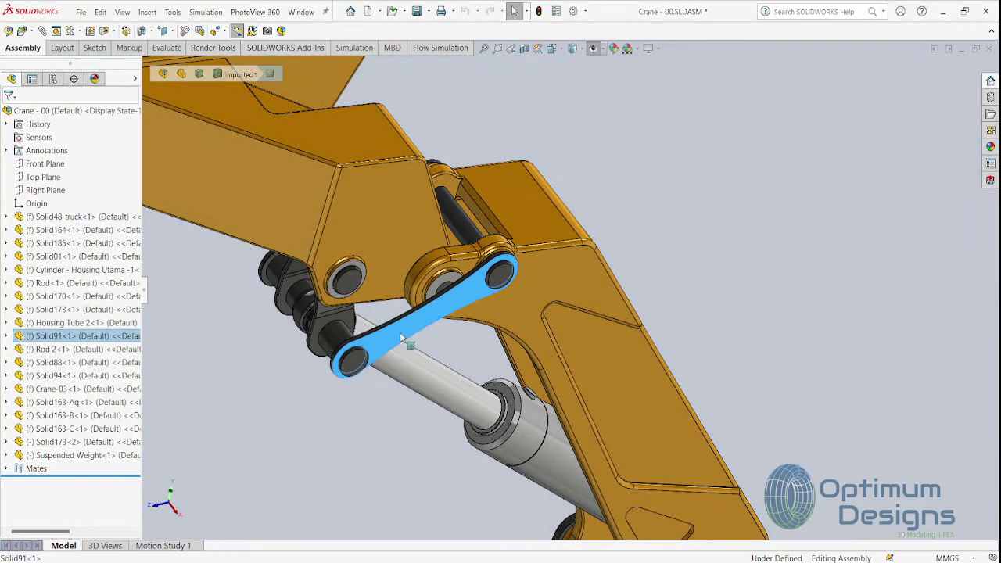
{"action": "mouse_move", "coordinate": [420, 261]}
{"action": "middle_mouse_down"}
{"action": "mouse_move", "coordinate": [386, 358]}
{"action": "mouse_move", "coordinate": [444, 244]}
{"action": "mouse_move", "coordinate": [431, 213]}
{"action": "mouse_move", "coordinate": [423, 216]}
{"action": "middle_mouse_up"}
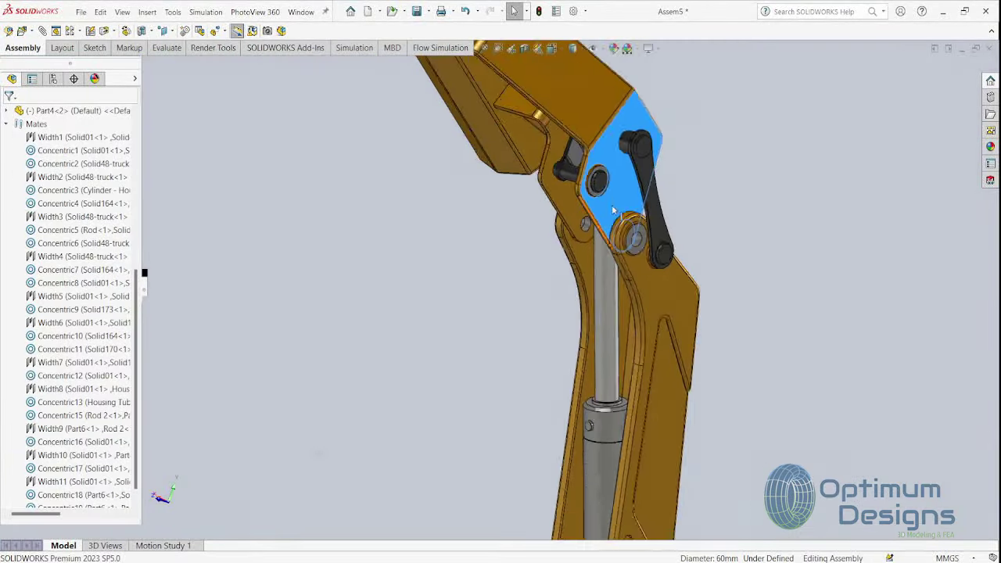
{"action": "mouse_move", "coordinate": [613, 207]}
{"action": "middle_mouse_down"}
{"action": "mouse_move", "coordinate": [579, 305]}
{"action": "mouse_move", "coordinate": [547, 352]}
{"action": "mouse_move", "coordinate": [498, 302]}
{"action": "mouse_move", "coordinate": [503, 291]}
{"action": "mouse_move", "coordinate": [529, 275]}
{"action": "mouse_move", "coordinate": [505, 471]}
{"action": "mouse_move", "coordinate": [498, 467]}
{"action": "middle_mouse_up"}
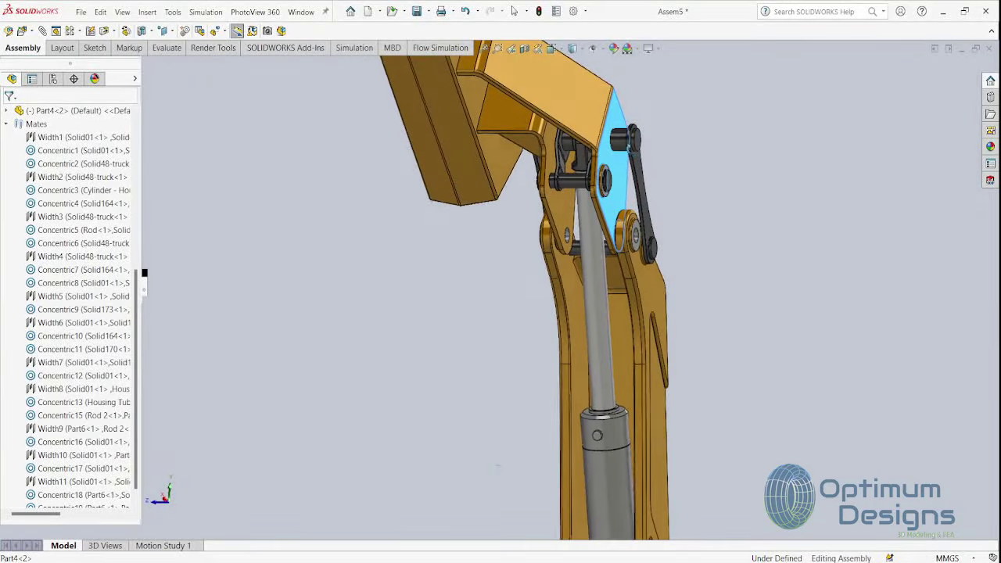
{"action": "left_click", "coordinate": [621, 148]}
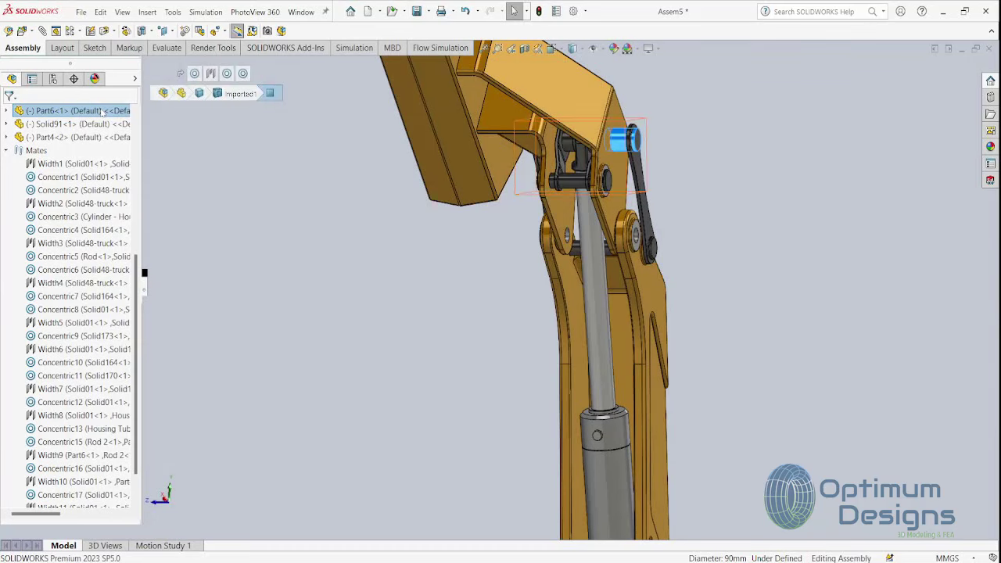
Delete the Part6<1> pin with its mates and drag the arm to test its motion
{"action": "key", "text": "Delete"}
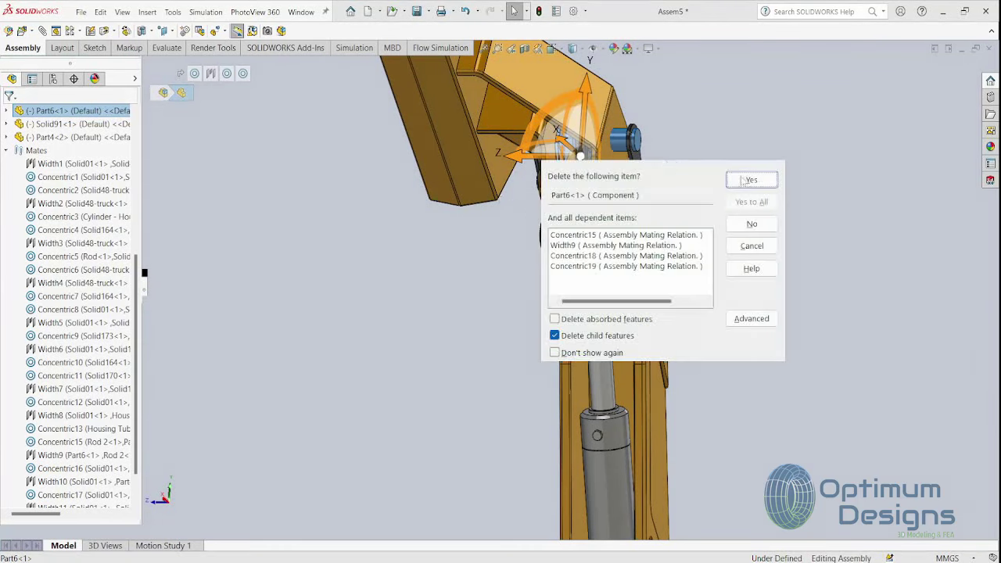
{"action": "left_click", "coordinate": [751, 179]}
{"action": "mouse_move", "coordinate": [583, 206]}
{"action": "left_mouse_down"}
{"action": "mouse_move", "coordinate": [625, 213]}
{"action": "mouse_move", "coordinate": [552, 330]}
{"action": "left_mouse_up"}
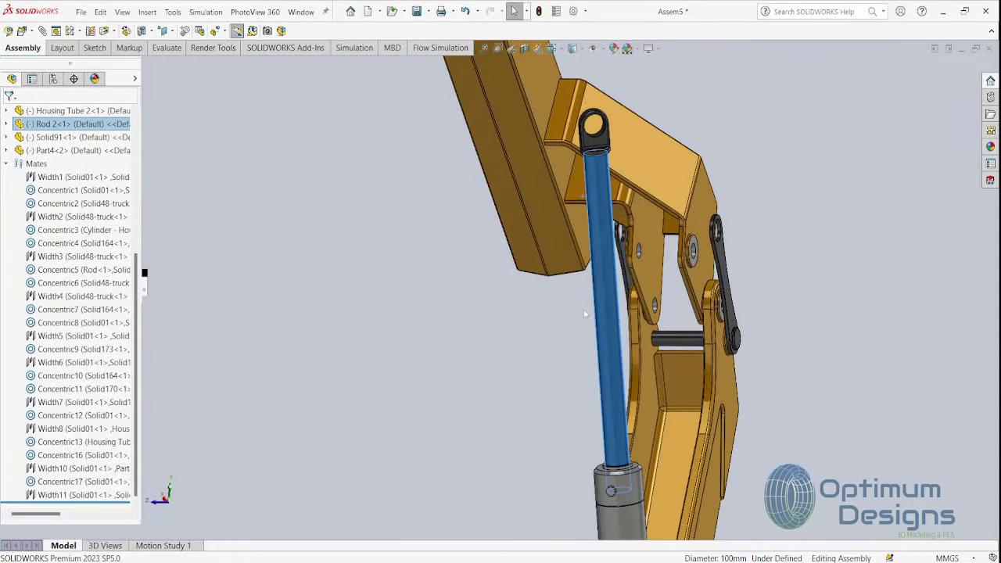
{"action": "scroll", "coordinate": [587, 274], "scroll_direction": "up", "scroll_amount": 3}
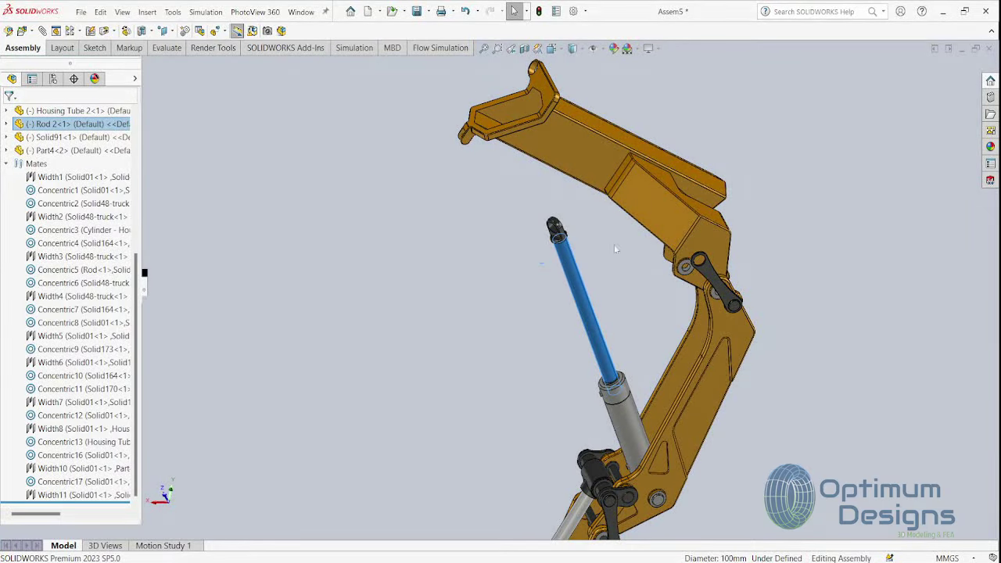
{"action": "left_click_drag", "start_coordinate": [542, 166], "coordinate": [503, 258]}
{"action": "left_click_drag", "start_coordinate": [352, 291], "coordinate": [312, 282]}
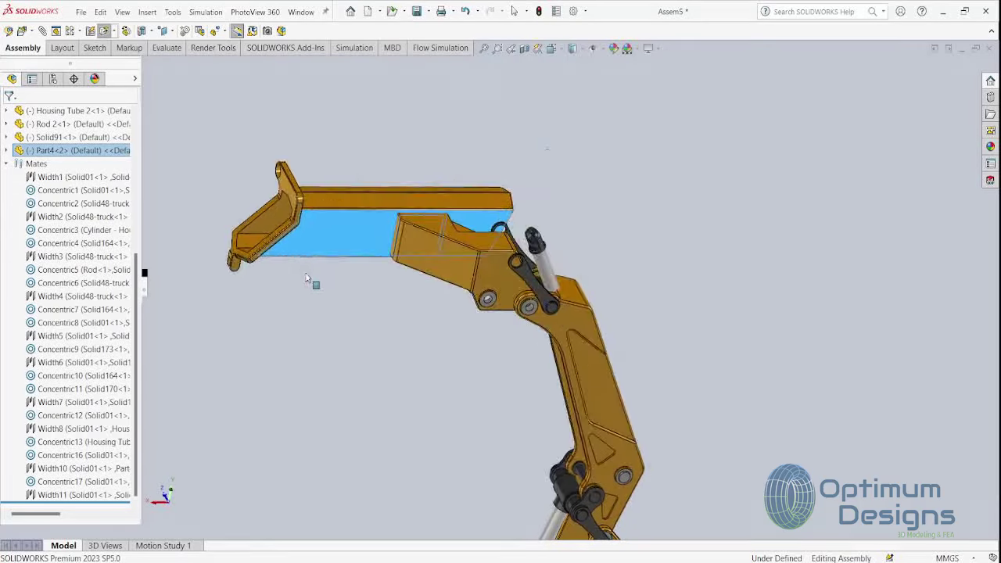
{"action": "scroll", "coordinate": [541, 270], "scroll_direction": "down", "scroll_amount": 3}
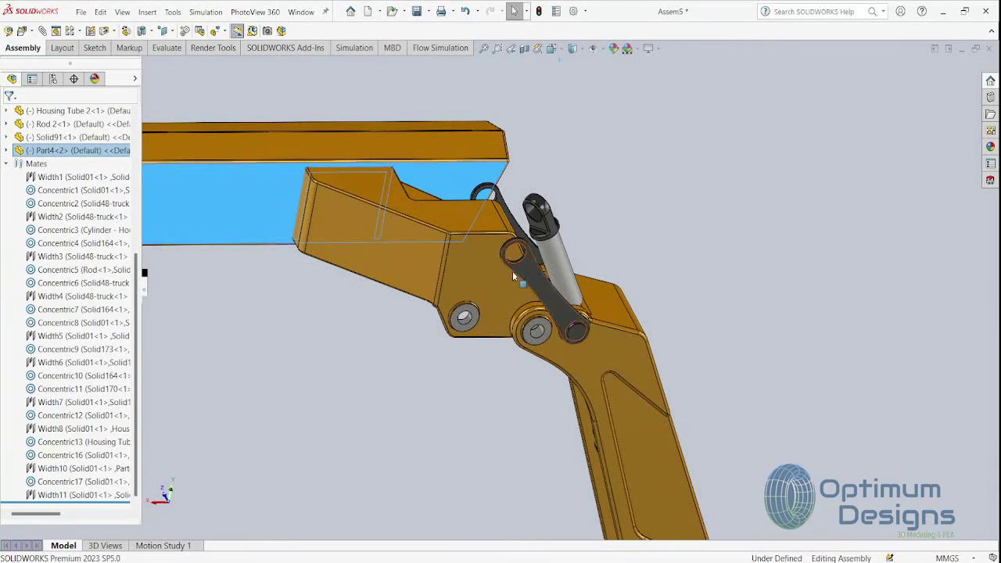
{"action": "scroll", "coordinate": [514, 276], "scroll_direction": "down", "scroll_amount": 1}
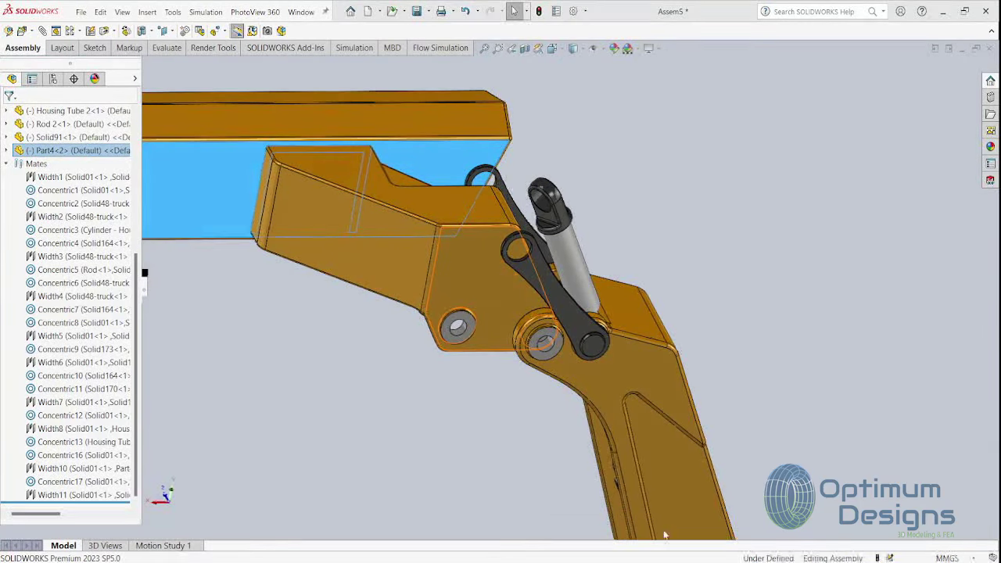
In Crane - 00, select link Solid91 and move it to see how it pivots
{"action": "key", "text": "ctrl+Tab"}
{"action": "left_click", "coordinate": [379, 332]}
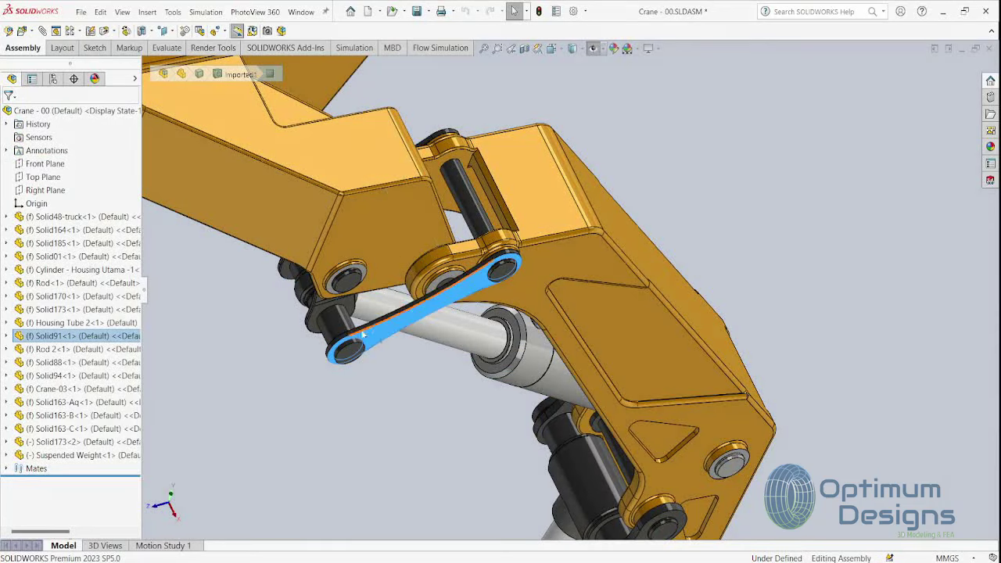
{"action": "left_click_drag", "start_coordinate": [363, 334], "coordinate": [368, 338]}
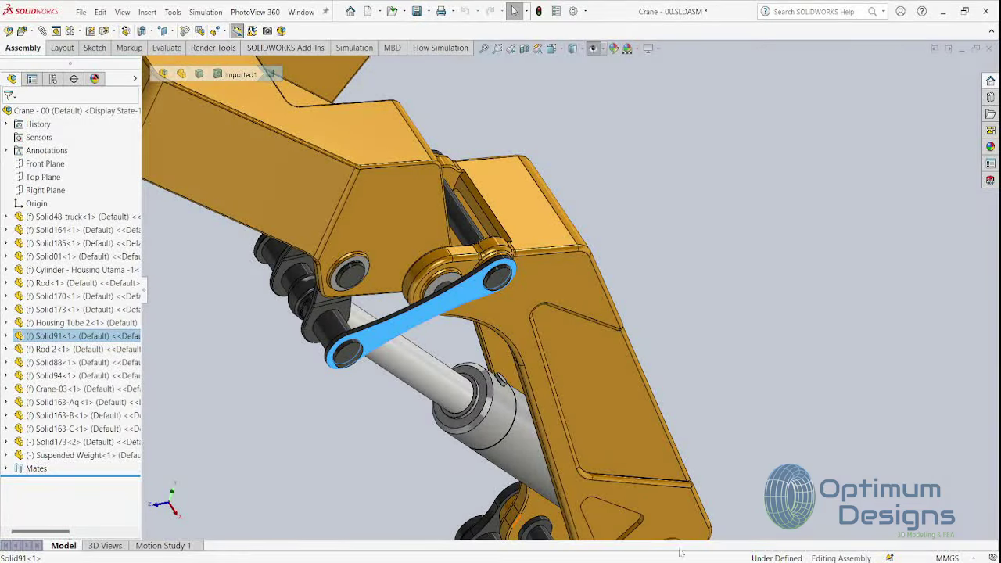
Back in Assem5, browse to insert Part6 as a new component
{"action": "key", "text": "ctrl+Tab"}
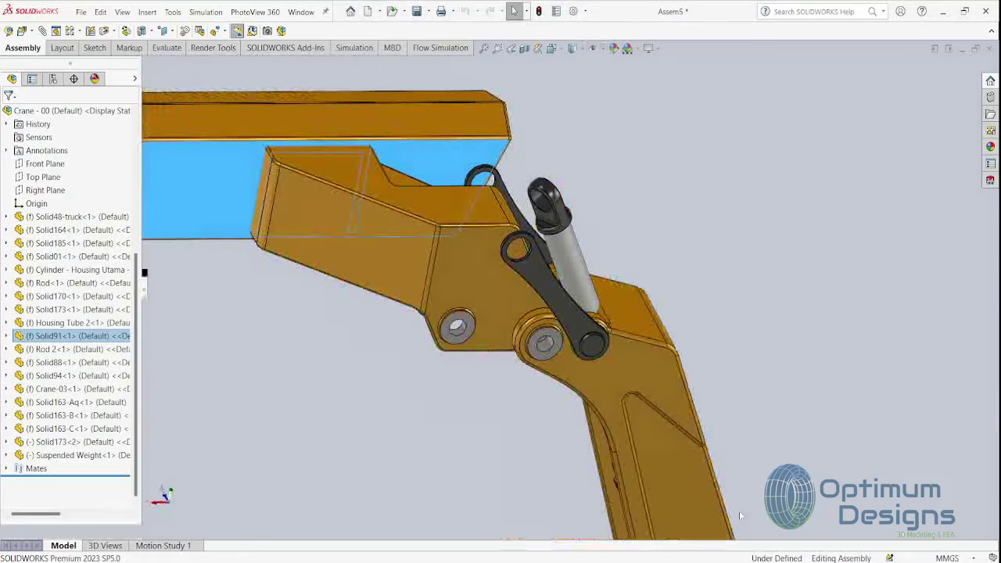
{"action": "left_click", "coordinate": [23, 31]}
{"action": "left_click", "coordinate": [60, 354]}
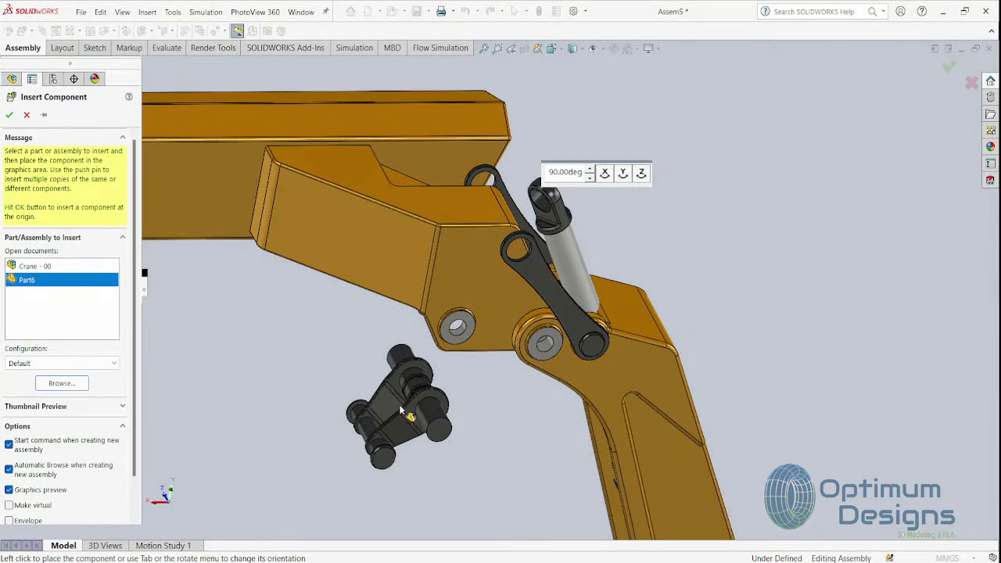
Place Part6 and mate it concentric with the hole in Part4
{"action": "left_click", "coordinate": [421, 401]}
{"action": "scroll", "coordinate": [444, 367], "scroll_direction": "down", "scroll_amount": 3}
{"action": "left_click", "coordinate": [550, 209]}
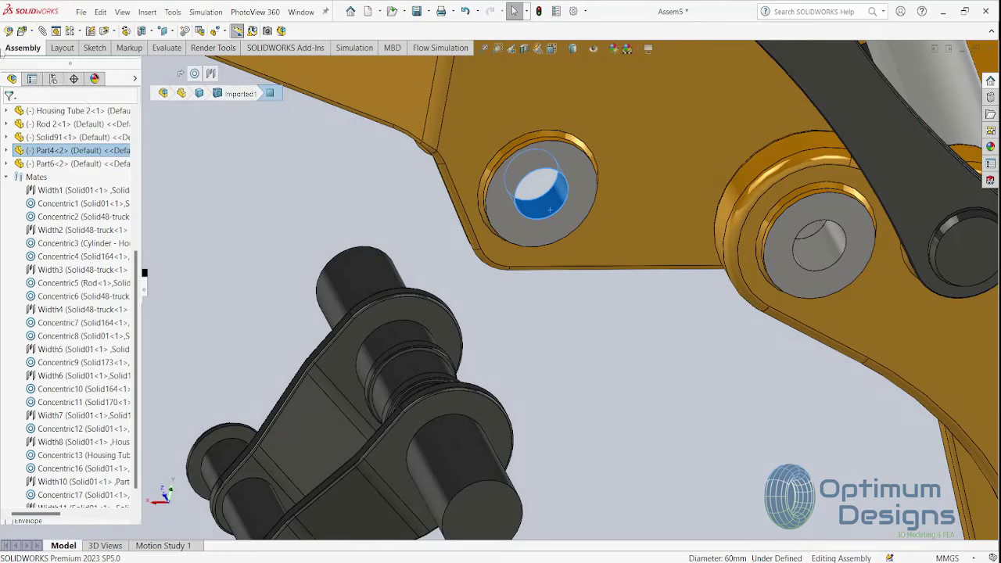
{"action": "left_click", "coordinate": [163, 93]}
{"action": "scroll", "coordinate": [352, 313], "scroll_direction": "up", "scroll_amount": 3}
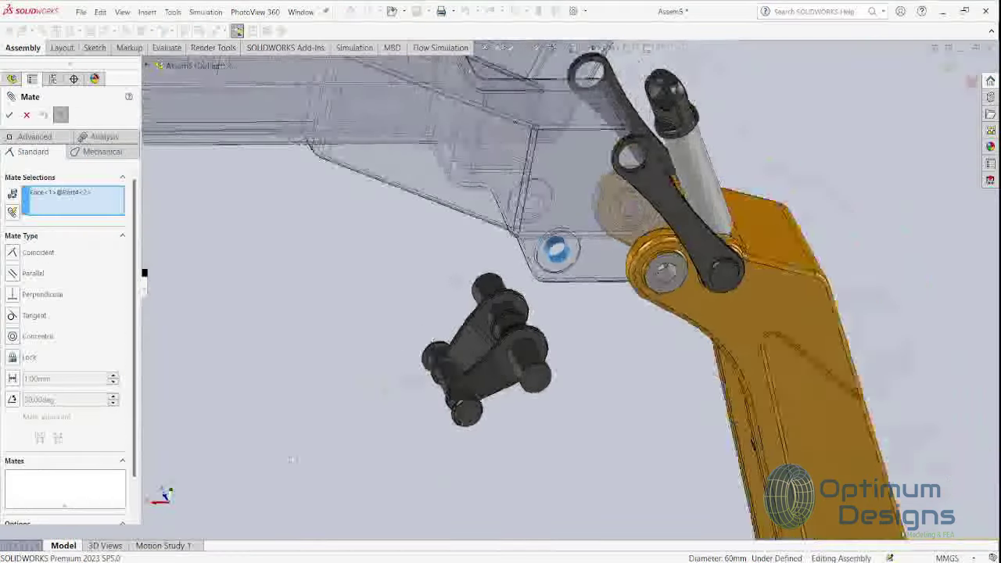
{"action": "left_click", "coordinate": [463, 399]}
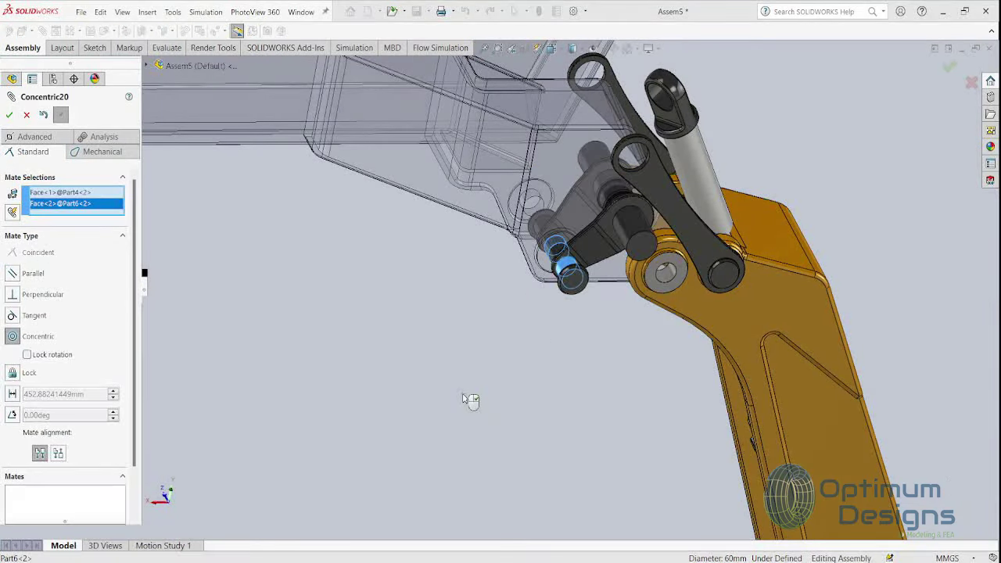
Add a width mate centring Part6 between the two side faces of Part4
{"action": "left_click", "coordinate": [560, 245]}
{"action": "left_click", "coordinate": [39, 137]}
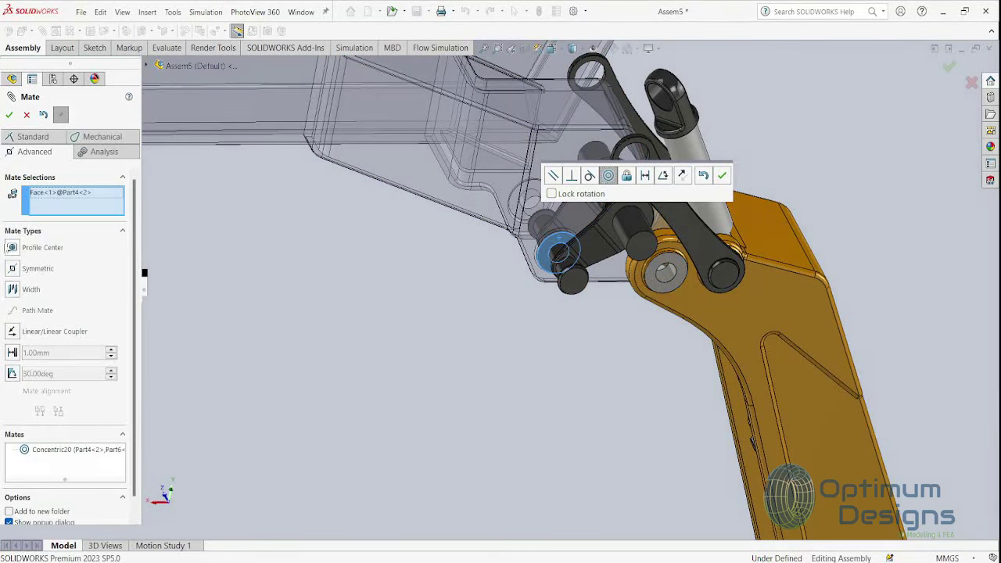
{"action": "left_click", "coordinate": [13, 291]}
{"action": "middle_click_drag", "start_coordinate": [552, 302], "coordinate": [515, 266]}
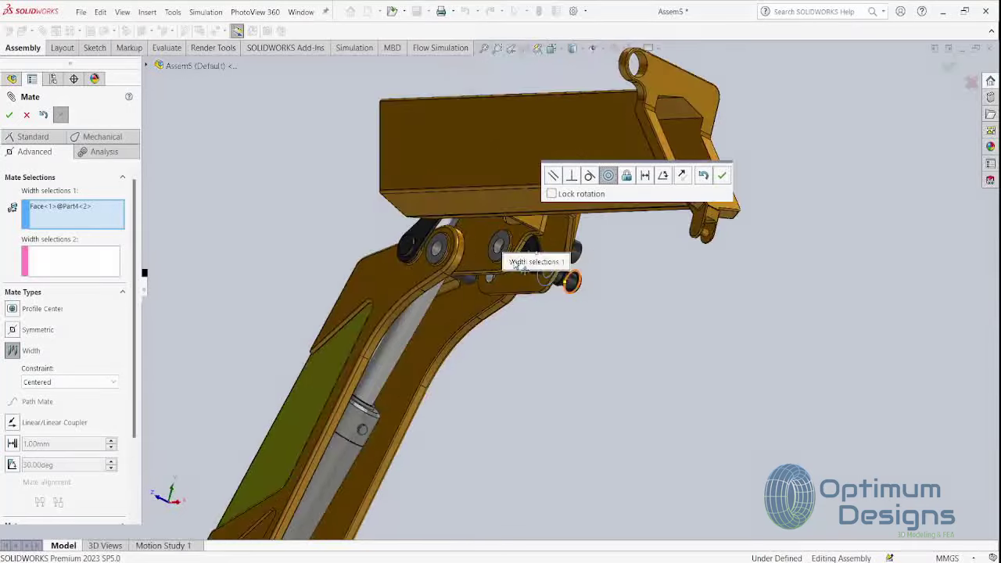
{"action": "scroll", "coordinate": [514, 266], "scroll_direction": "down", "scroll_amount": 3}
{"action": "scroll", "coordinate": [528, 247], "scroll_direction": "down", "scroll_amount": 3}
{"action": "left_click", "coordinate": [538, 231]}
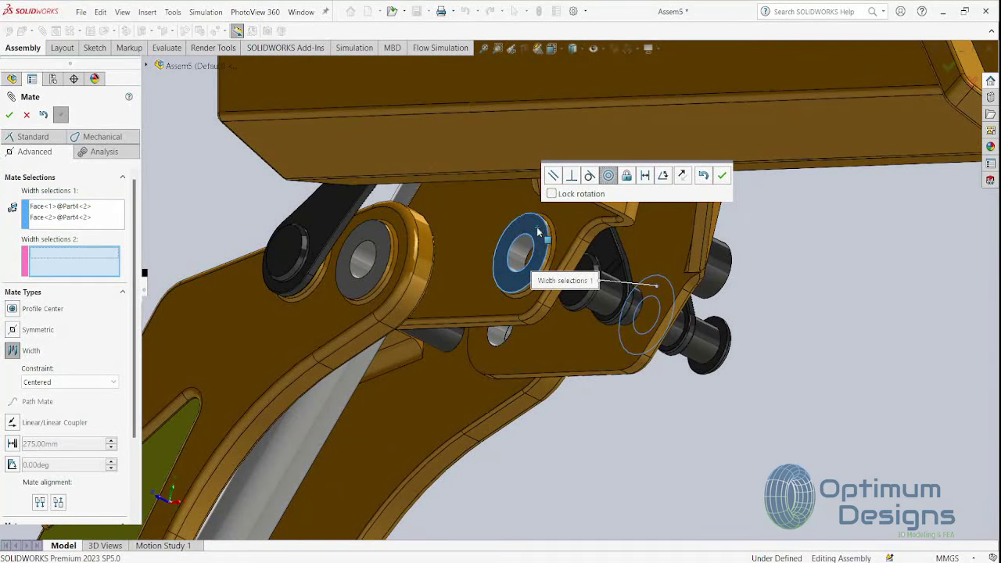
{"action": "left_click", "coordinate": [587, 273]}
{"action": "middle_click_drag", "start_coordinate": [587, 272], "coordinate": [618, 327]}
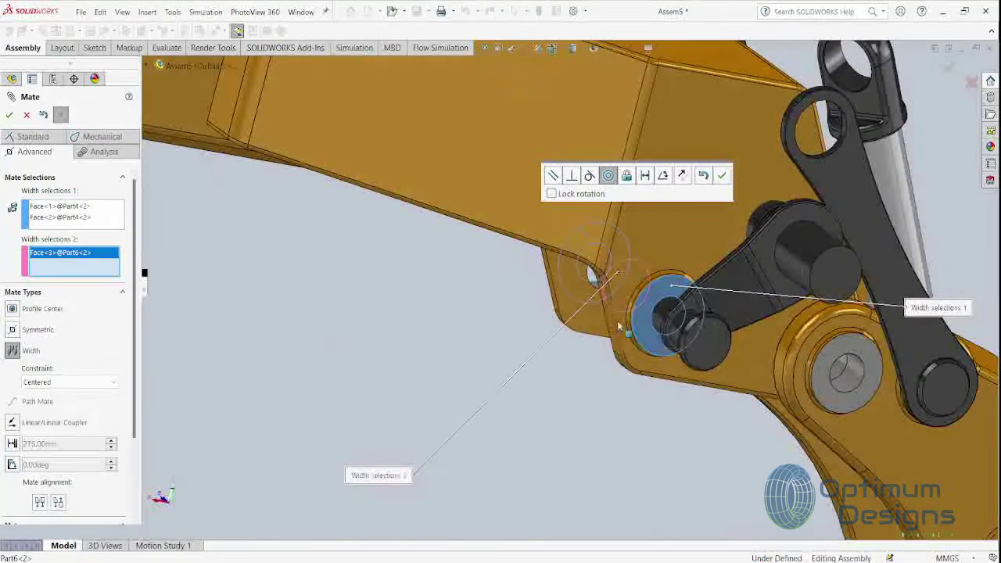
{"action": "left_click", "coordinate": [702, 329]}
{"action": "key", "text": "Return"}
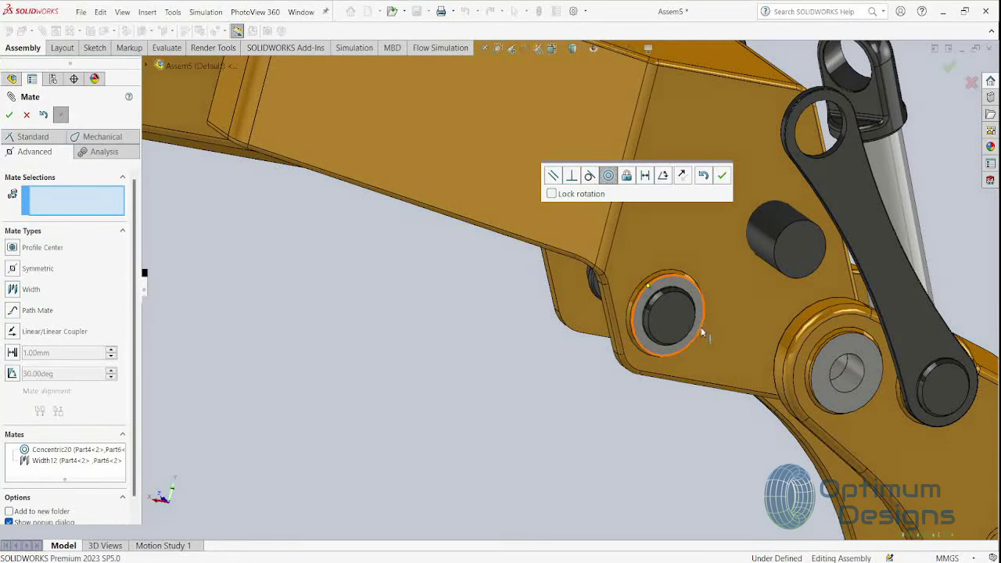
Mate the Part6 pin concentric with the bore of link Solid91
{"action": "mouse_move", "coordinate": [701, 327]}
{"action": "middle_mouse_down"}
{"action": "mouse_move", "coordinate": [765, 286]}
{"action": "mouse_move", "coordinate": [768, 267]}
{"action": "mouse_move", "coordinate": [679, 251]}
{"action": "mouse_move", "coordinate": [605, 143]}
{"action": "mouse_move", "coordinate": [636, 286]}
{"action": "mouse_move", "coordinate": [569, 346]}
{"action": "mouse_move", "coordinate": [568, 384]}
{"action": "mouse_move", "coordinate": [682, 312]}
{"action": "middle_mouse_up"}
{"action": "left_click", "coordinate": [778, 277]}
{"action": "scroll", "coordinate": [714, 300], "scroll_direction": "down", "scroll_amount": 3}
{"action": "scroll", "coordinate": [714, 300], "scroll_direction": "down", "scroll_amount": 3}
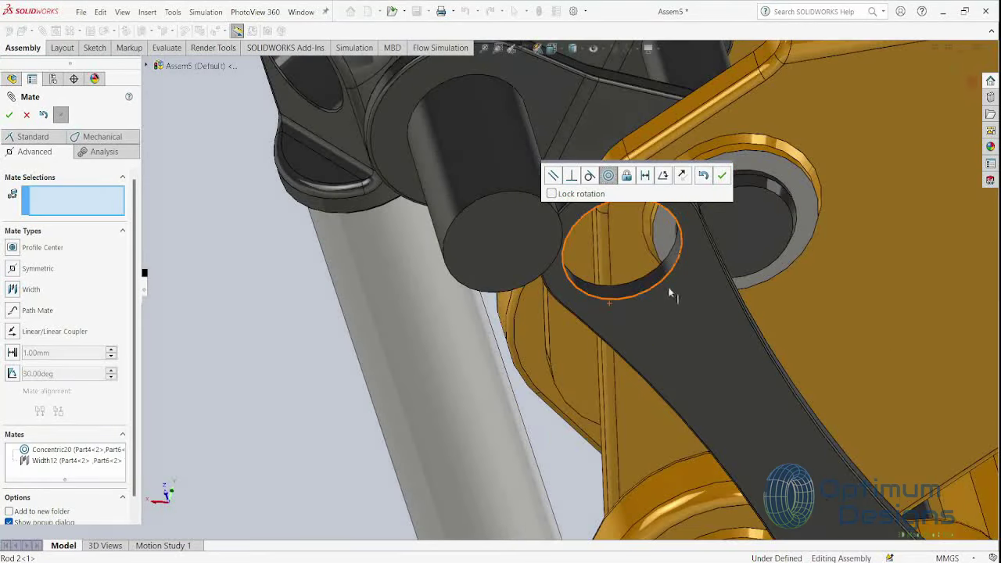
{"action": "left_click", "coordinate": [642, 284]}
{"action": "left_click", "coordinate": [509, 167]}
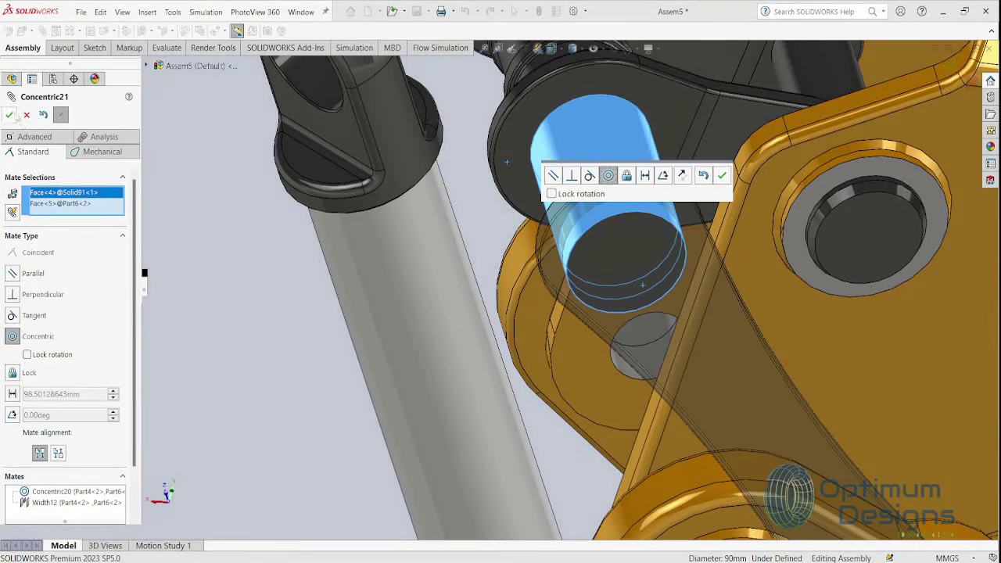
{"action": "left_click", "coordinate": [10, 115]}
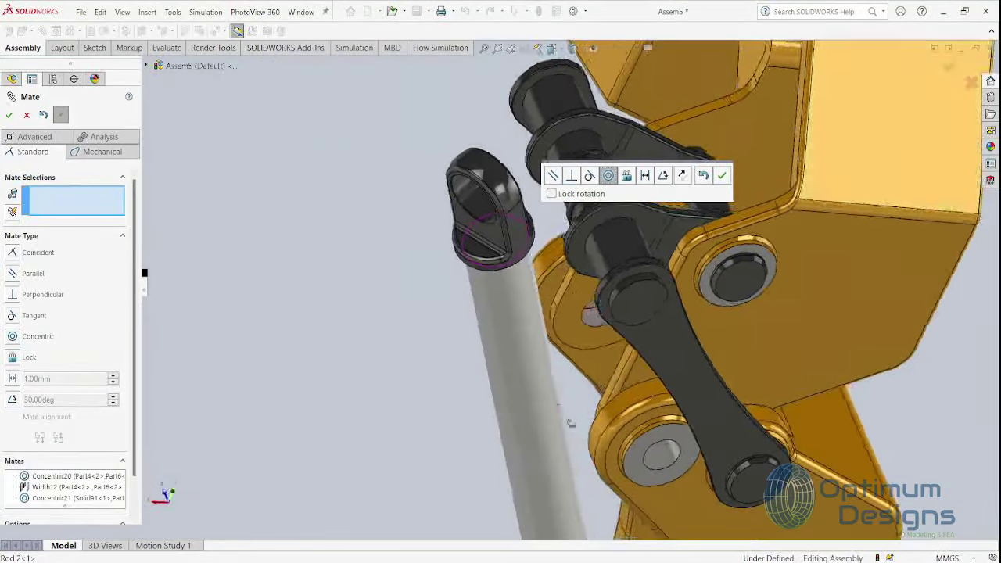
Mate the other Part6 pin face concentric with the Rod 2 eye bore
{"action": "middle_click_drag", "start_coordinate": [571, 423], "coordinate": [594, 323]}
{"action": "left_click", "coordinate": [594, 227]}
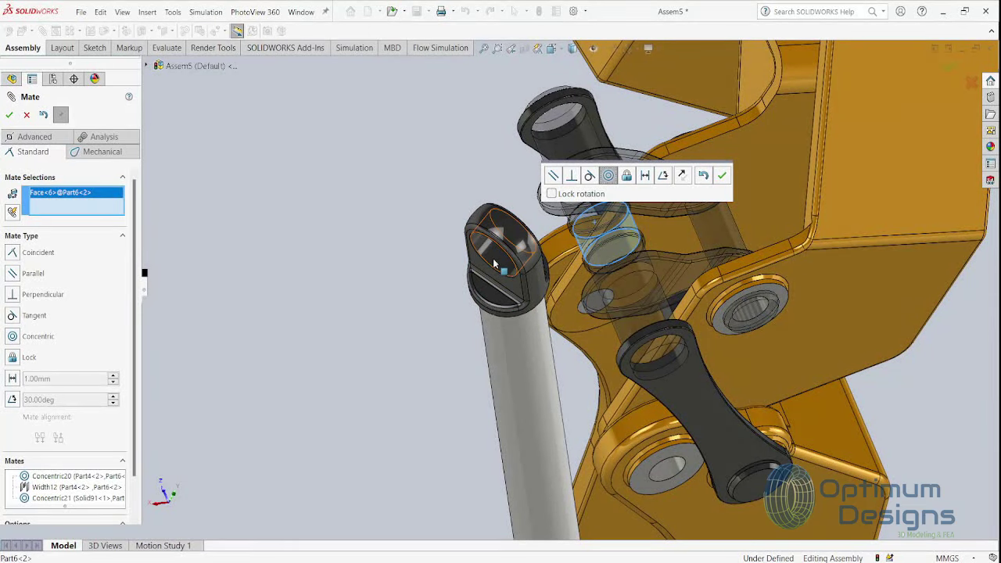
{"action": "left_click", "coordinate": [493, 258]}
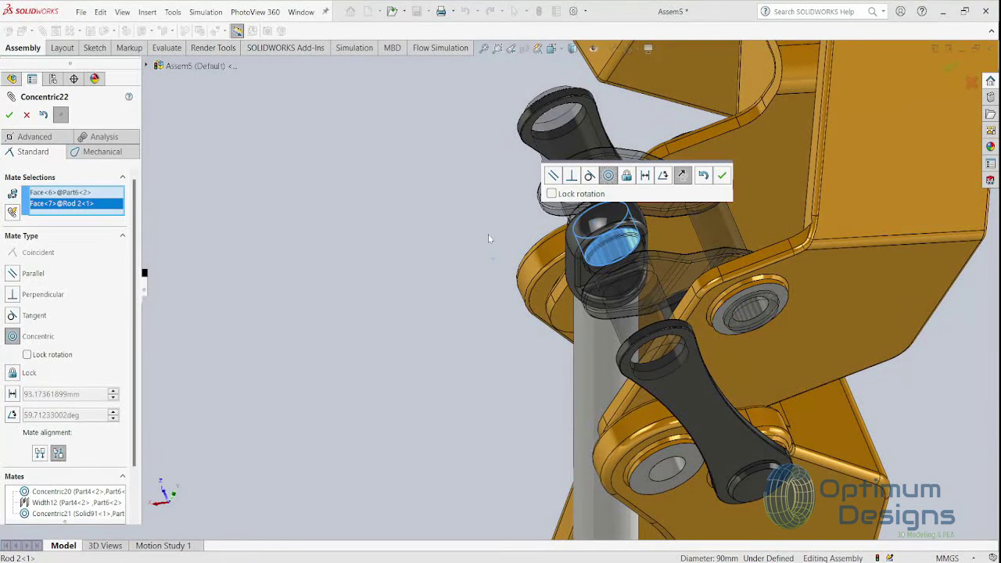
{"action": "left_click", "coordinate": [722, 175]}
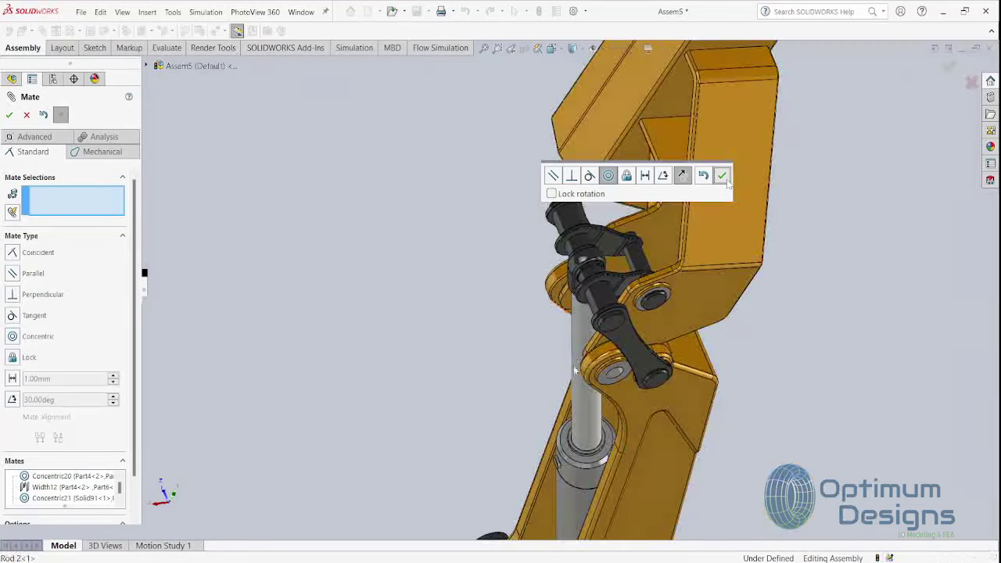
From the Back view, swing the boom down and up to test the linkage, then close Mate
{"action": "middle_click_drag", "start_coordinate": [573, 371], "coordinate": [561, 231]}
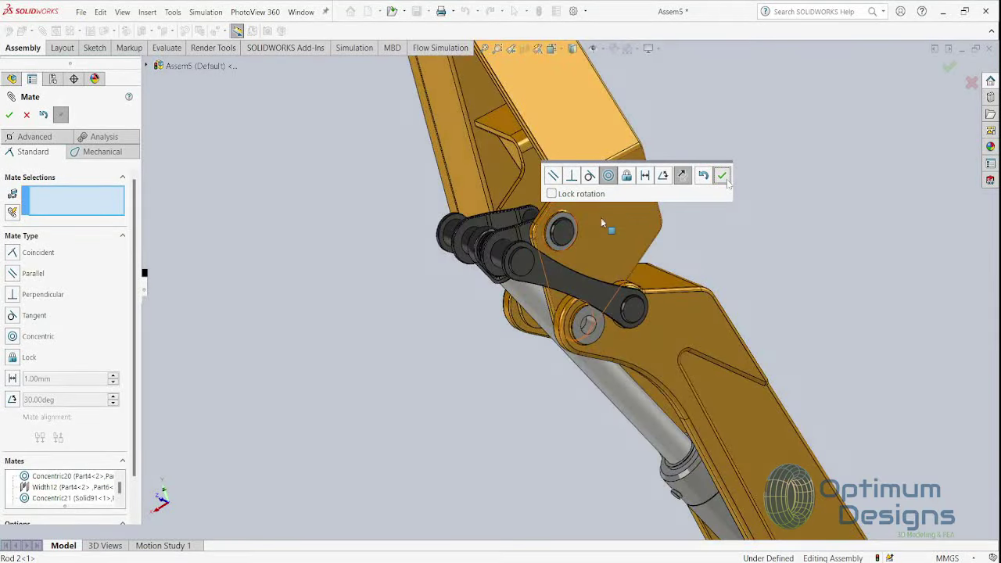
{"action": "scroll", "coordinate": [566, 302], "scroll_direction": "up", "scroll_amount": 2}
{"action": "scroll", "coordinate": [567, 302], "scroll_direction": "up", "scroll_amount": 2}
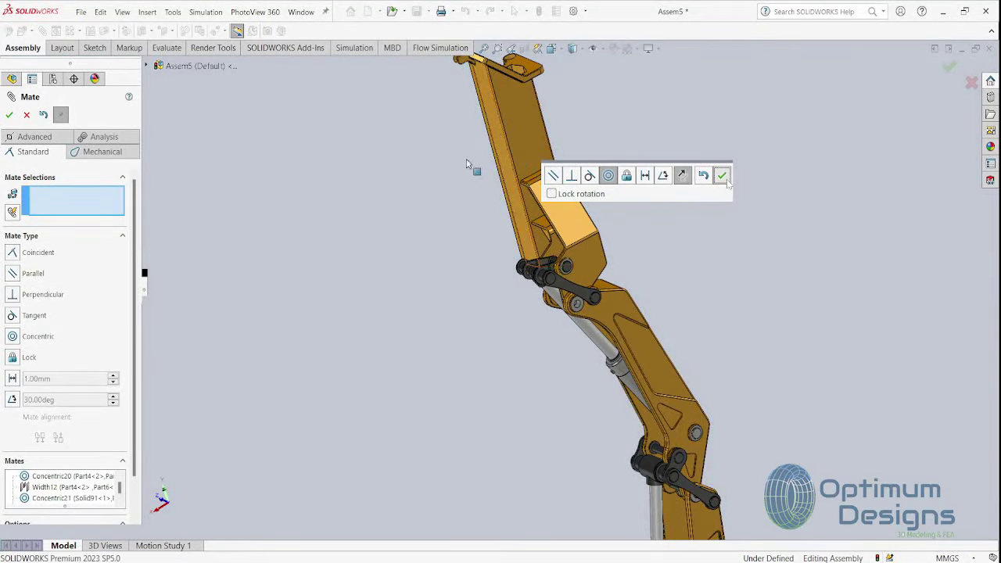
{"action": "middle_click_drag", "start_coordinate": [467, 164], "coordinate": [467, 438]}
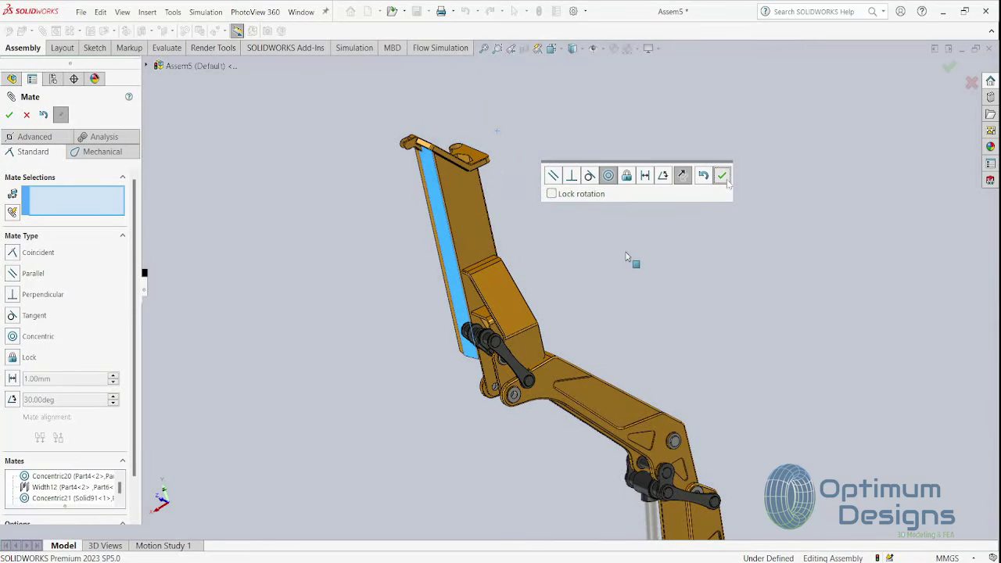
{"action": "mouse_move", "coordinate": [562, 381]}
{"action": "middle_mouse_down"}
{"action": "mouse_move", "coordinate": [635, 290]}
{"action": "mouse_move", "coordinate": [597, 306]}
{"action": "mouse_move", "coordinate": [619, 286]}
{"action": "mouse_move", "coordinate": [582, 296]}
{"action": "mouse_move", "coordinate": [571, 282]}
{"action": "middle_mouse_up"}
{"action": "key", "text": "space"}
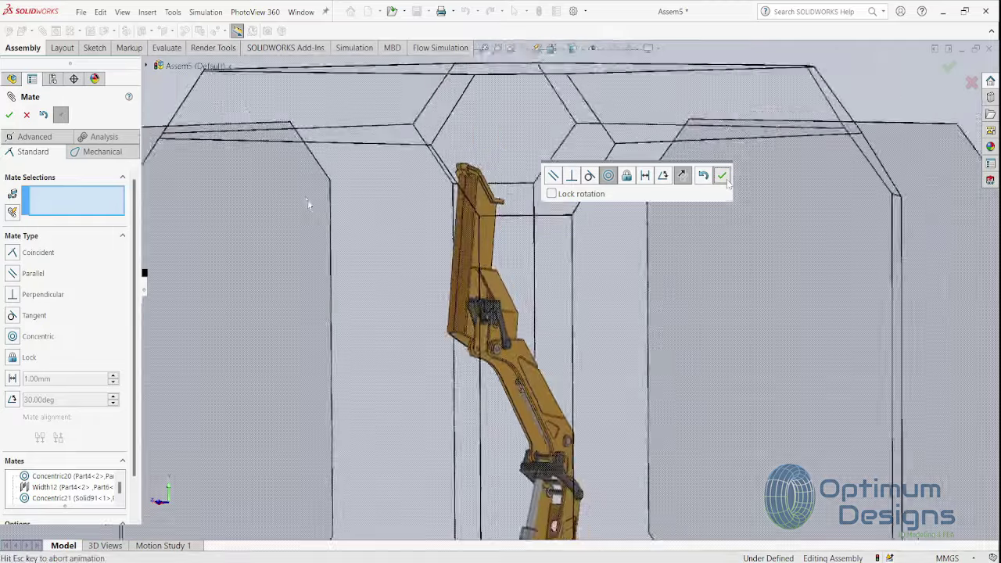
{"action": "left_click", "coordinate": [496, 164]}
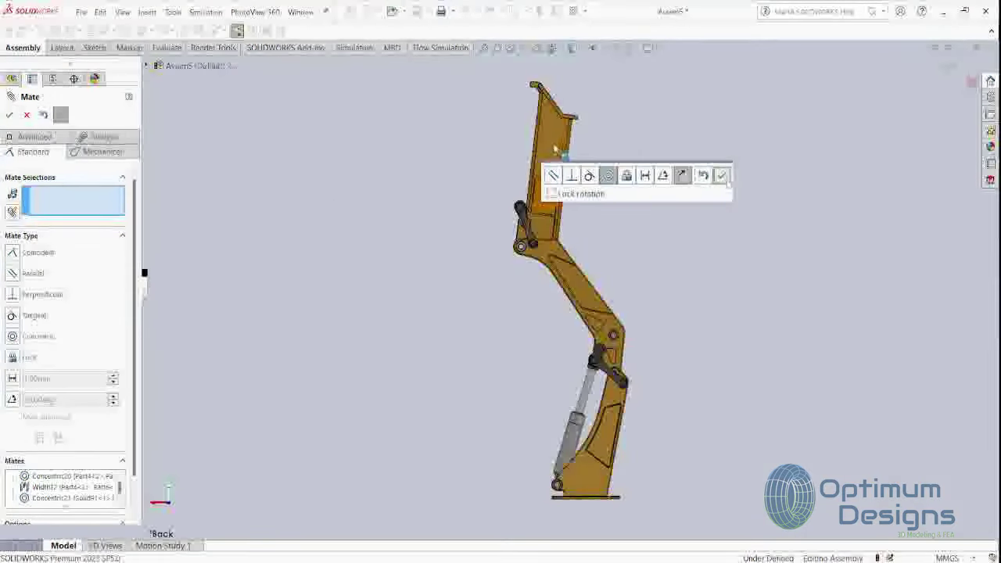
{"action": "left_click_drag", "start_coordinate": [548, 156], "coordinate": [415, 300]}
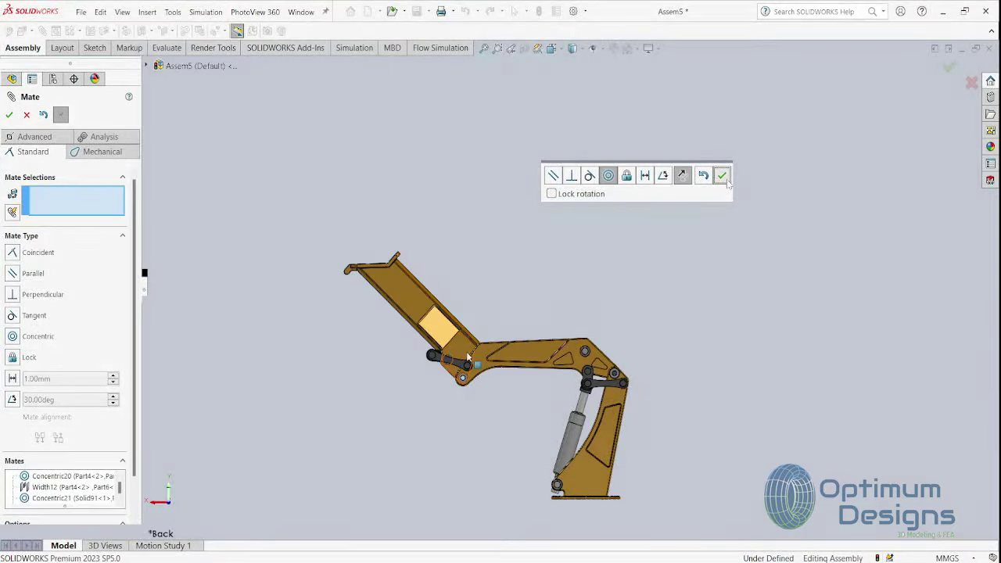
{"action": "left_click_drag", "start_coordinate": [509, 346], "coordinate": [560, 285]}
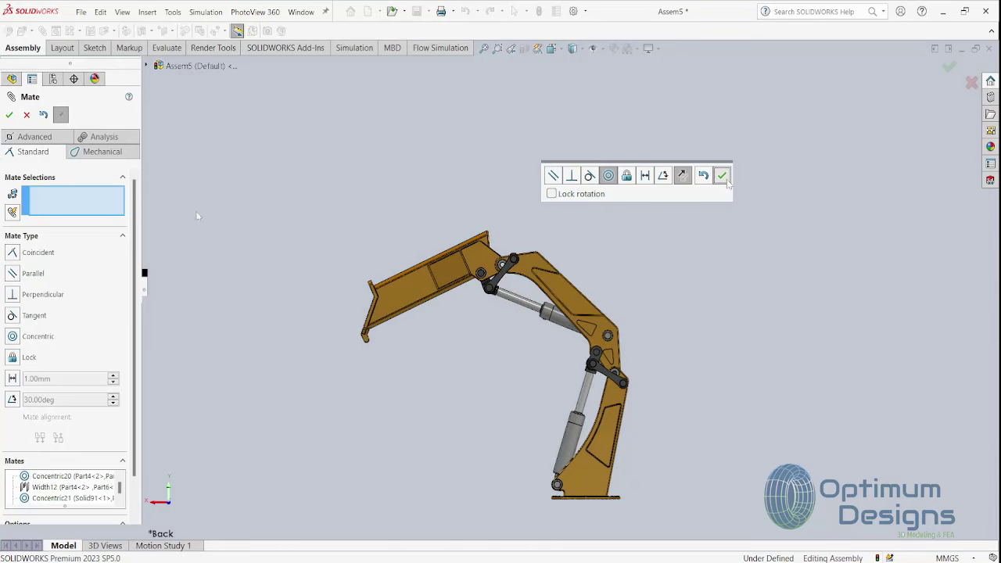
{"action": "left_click", "coordinate": [10, 115]}
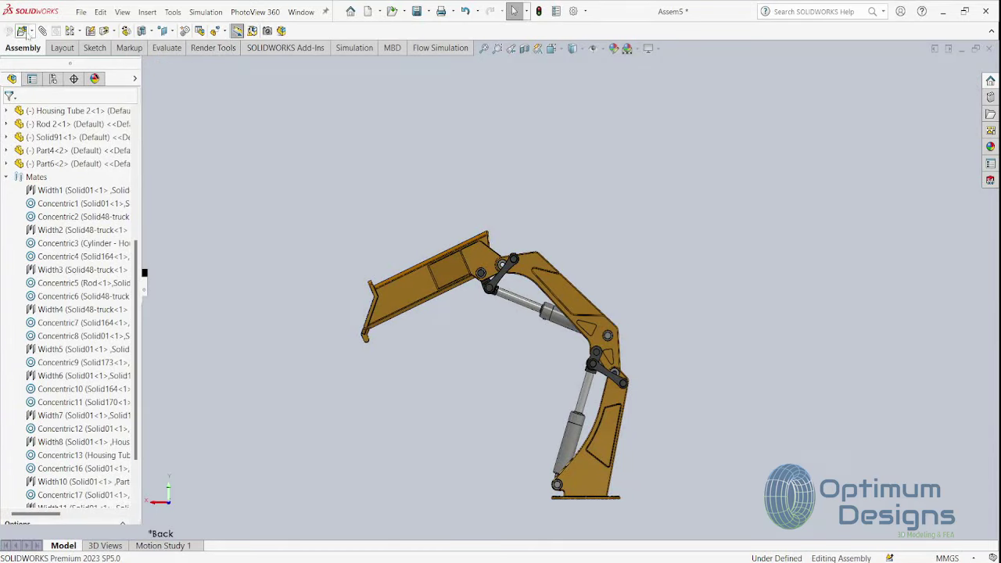
Insert and place a Solid185 pin, mating it concentric with the boom hole
{"action": "left_click", "coordinate": [23, 31]}
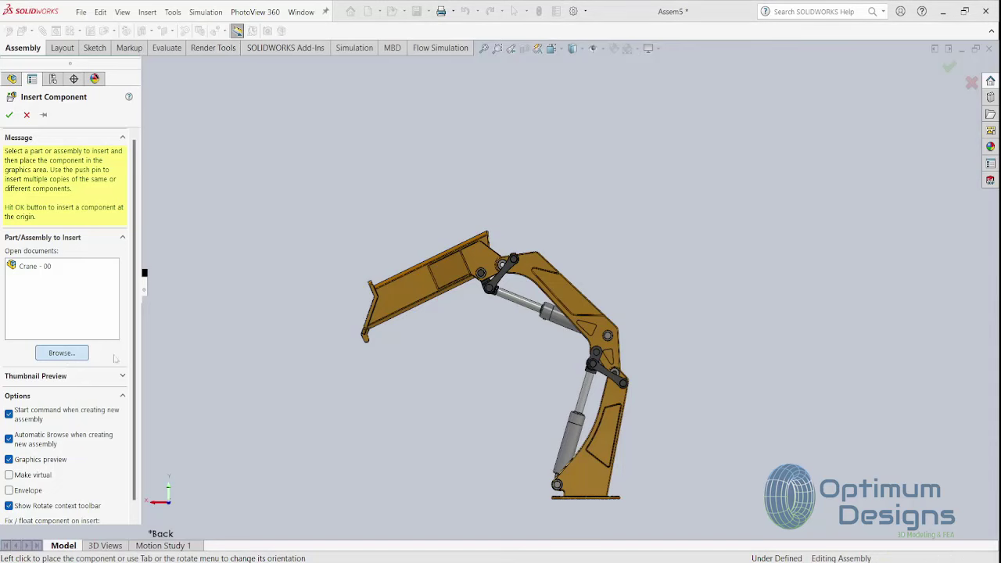
{"action": "key", "text": "Return"}
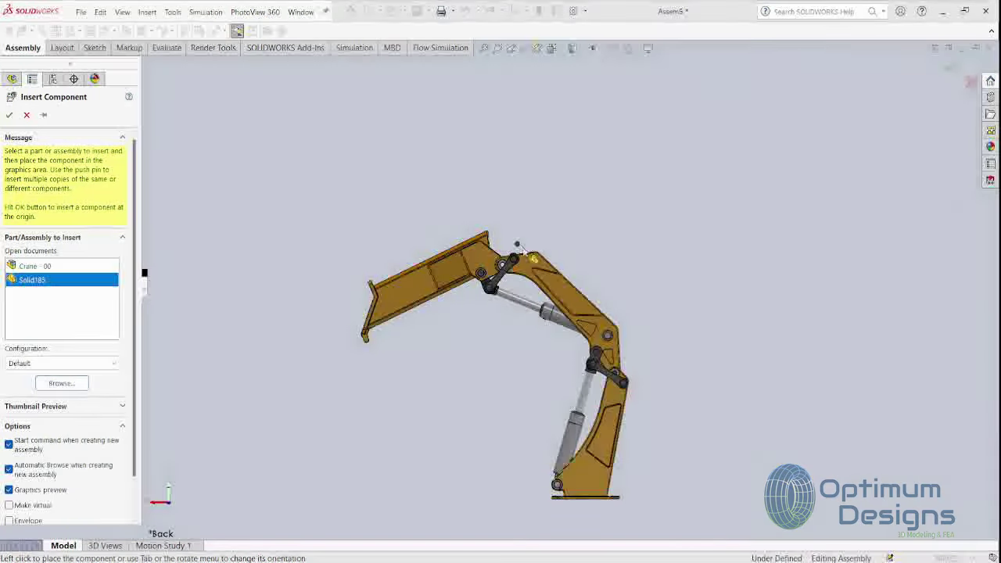
{"action": "scroll", "coordinate": [529, 280], "scroll_direction": "down", "scroll_amount": 5}
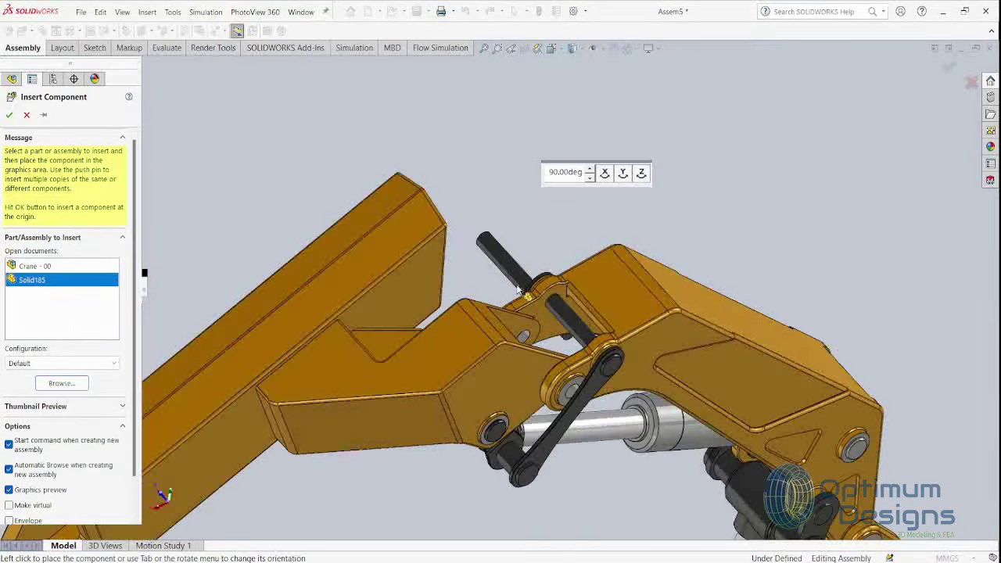
{"action": "left_click", "coordinate": [514, 280]}
{"action": "scroll", "coordinate": [526, 330], "scroll_direction": "down", "scroll_amount": 3}
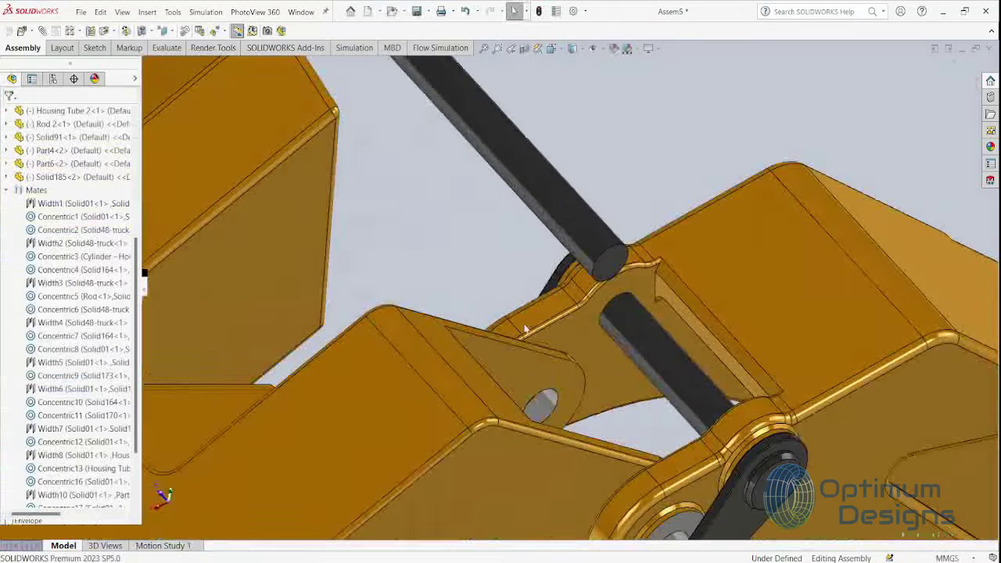
{"action": "left_click", "coordinate": [540, 405]}
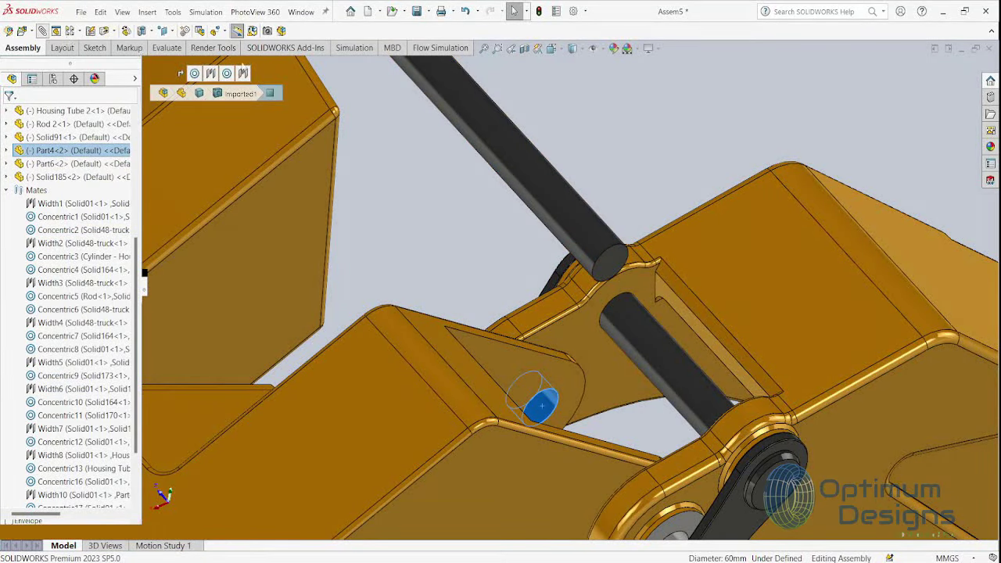
{"action": "left_click", "coordinate": [485, 108], "text": "ctrl"}
{"action": "key", "text": "Return"}
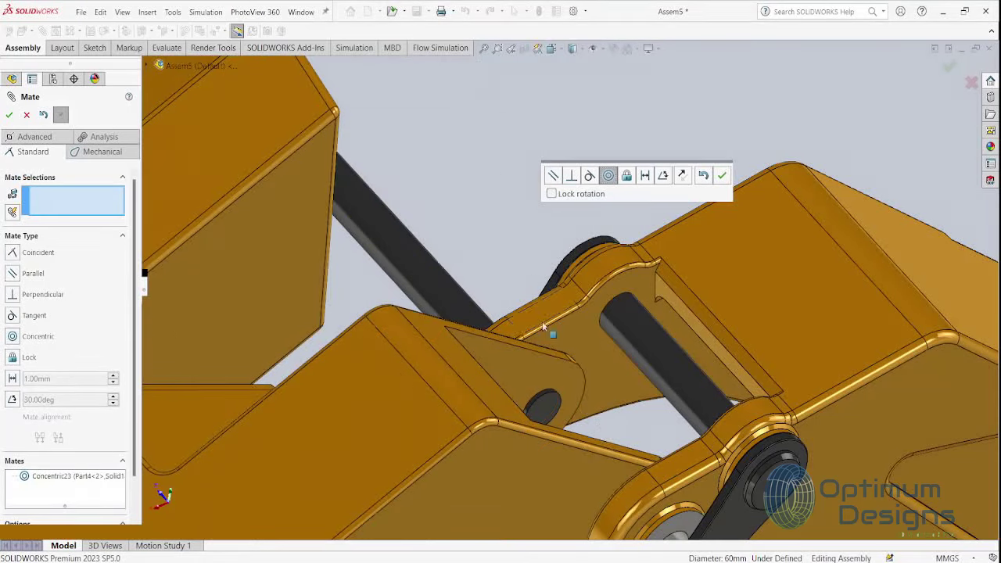
Add a width mate centring the pin ends between the two bracket faces
{"action": "scroll", "coordinate": [606, 448], "scroll_direction": "down", "scroll_amount": 3}
{"action": "scroll", "coordinate": [606, 392], "scroll_direction": "down", "scroll_amount": 2}
{"action": "left_click", "coordinate": [603, 344]}
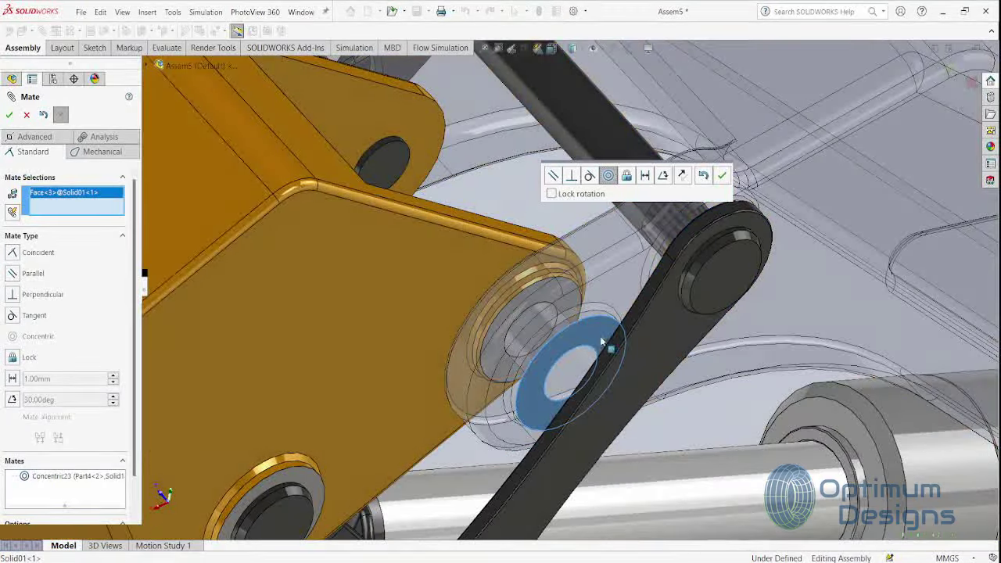
{"action": "left_click", "coordinate": [35, 137]}
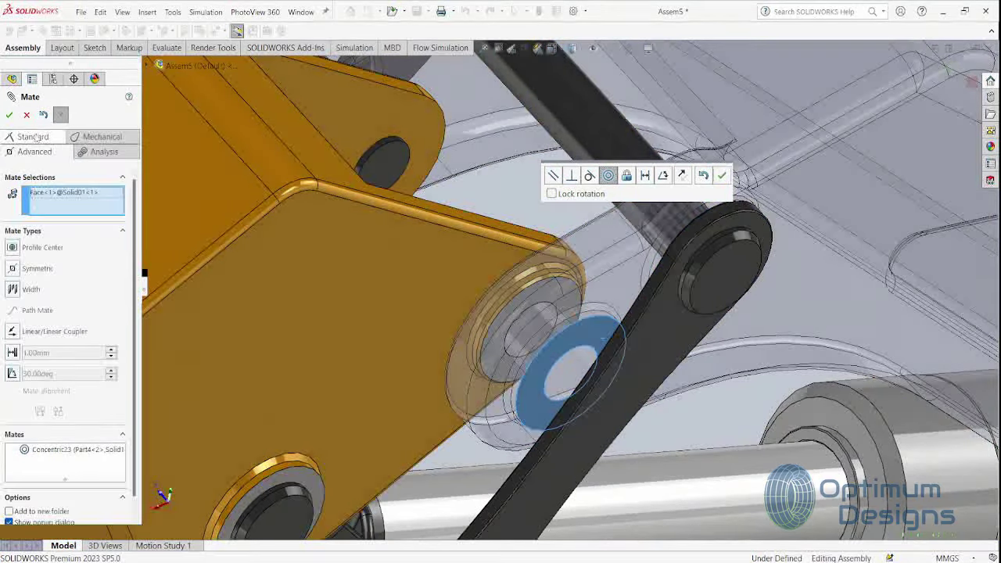
{"action": "left_click", "coordinate": [13, 289]}
{"action": "scroll", "coordinate": [368, 347], "scroll_direction": "up", "scroll_amount": 2}
{"action": "mouse_move", "coordinate": [369, 346]}
{"action": "middle_mouse_down"}
{"action": "mouse_move", "coordinate": [509, 296]}
{"action": "mouse_move", "coordinate": [309, 155]}
{"action": "middle_mouse_up"}
{"action": "scroll", "coordinate": [309, 155], "scroll_direction": "down", "scroll_amount": 3}
{"action": "scroll", "coordinate": [309, 154], "scroll_direction": "down", "scroll_amount": 2}
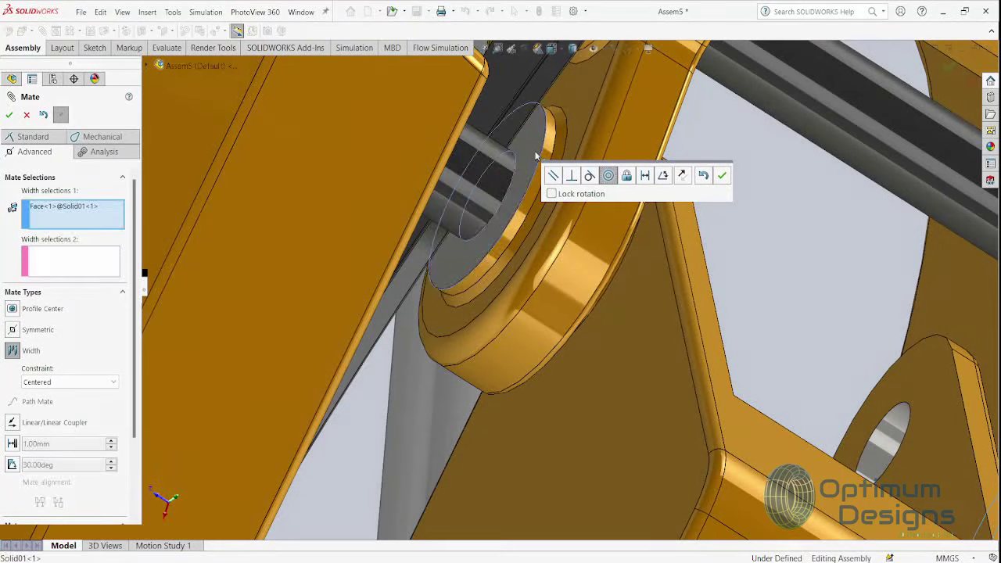
{"action": "left_click", "coordinate": [545, 251]}
{"action": "middle_click_drag", "start_coordinate": [545, 250], "coordinate": [627, 275]}
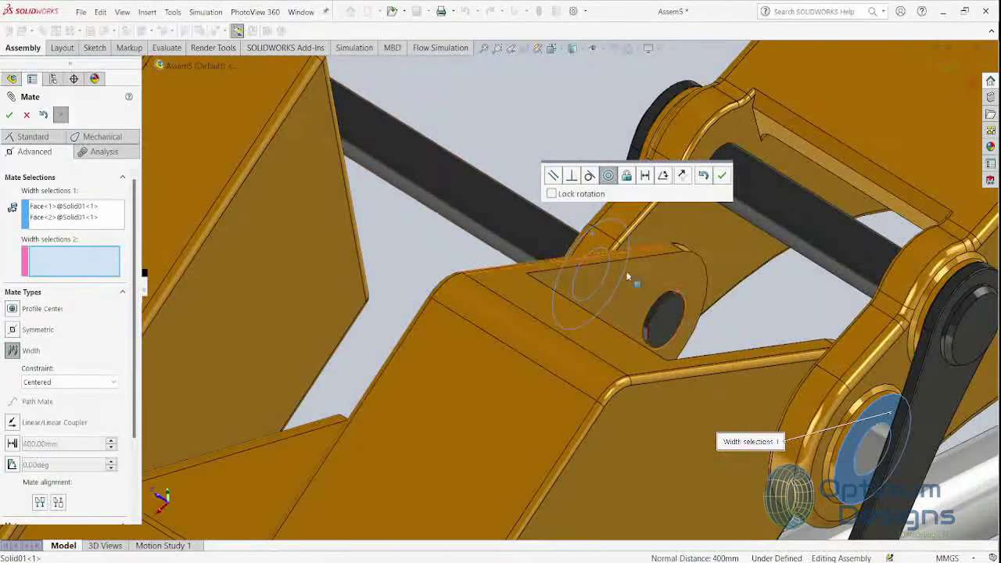
{"action": "left_click", "coordinate": [673, 321]}
{"action": "mouse_move", "coordinate": [673, 321]}
{"action": "middle_mouse_down"}
{"action": "mouse_move", "coordinate": [403, 181]}
{"action": "mouse_move", "coordinate": [436, 205]}
{"action": "middle_mouse_up"}
{"action": "left_click", "coordinate": [428, 206]}
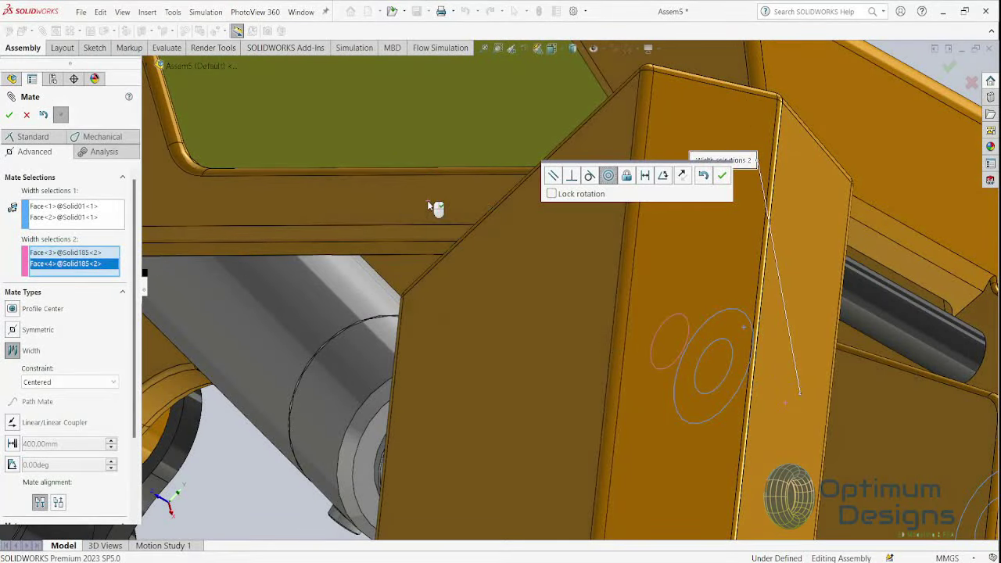
{"action": "key", "text": "Return"}
Swing the linkage to test the new mates and close Mate
{"action": "mouse_move", "coordinate": [555, 339]}
{"action": "middle_mouse_down"}
{"action": "mouse_move", "coordinate": [484, 244]}
{"action": "mouse_move", "coordinate": [458, 157]}
{"action": "mouse_move", "coordinate": [431, 242]}
{"action": "mouse_move", "coordinate": [586, 378]}
{"action": "mouse_move", "coordinate": [595, 432]}
{"action": "middle_mouse_up"}
{"action": "left_click_drag", "start_coordinate": [596, 436], "coordinate": [691, 452]}
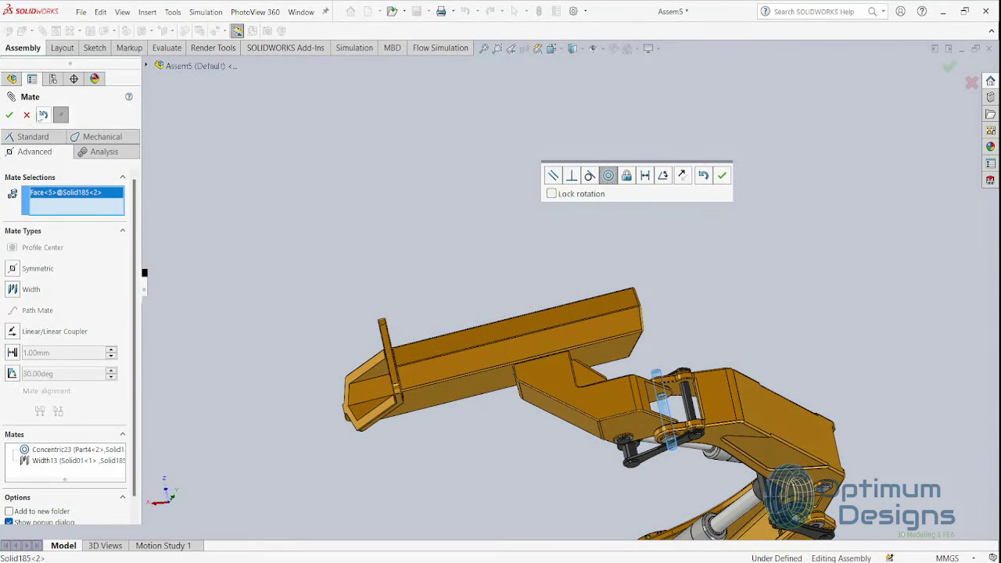
{"action": "left_click", "coordinate": [26, 115]}
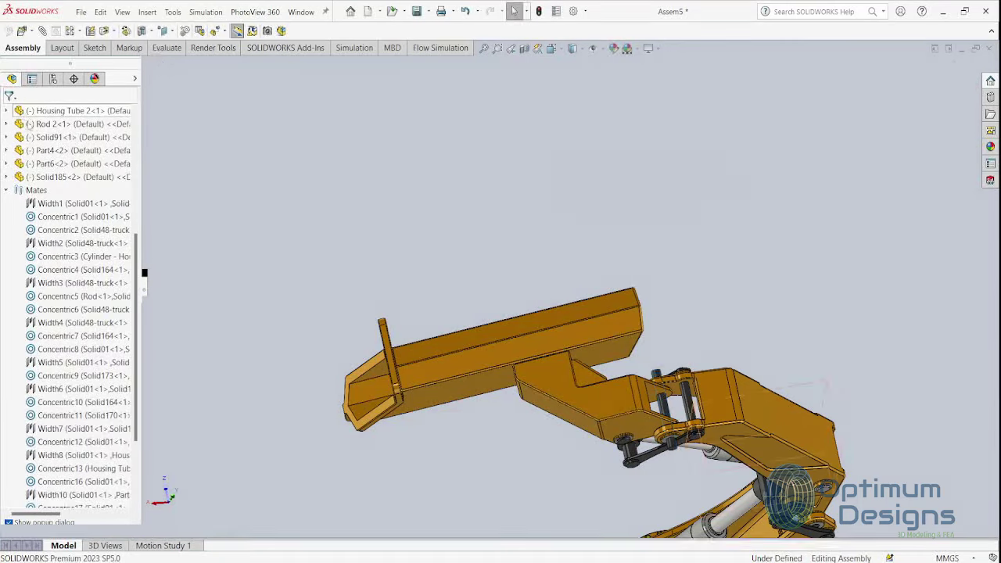
Delete the Solid185<2> pin copy and browse the Crane folder for another part to insert
{"action": "left_click", "coordinate": [8, 191]}
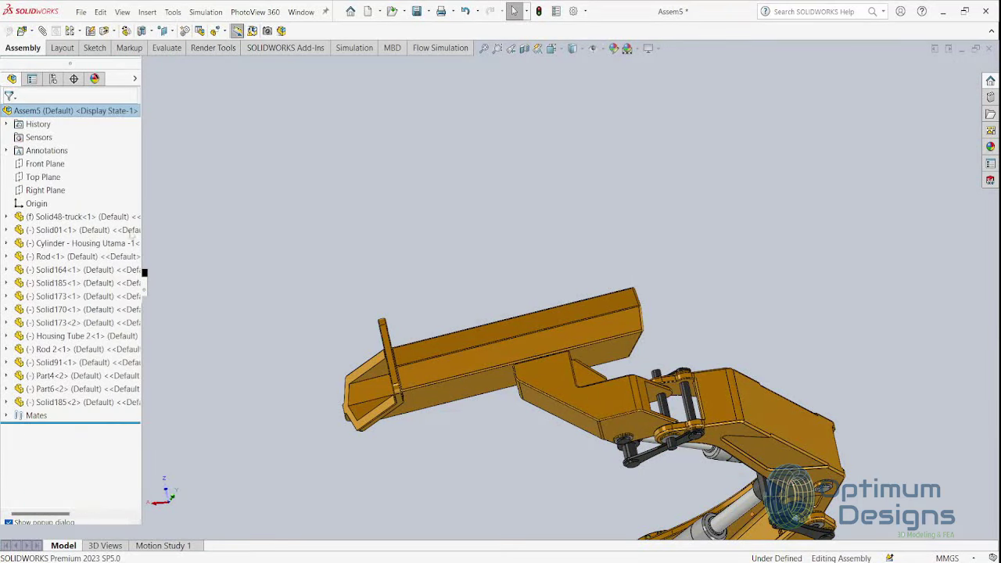
{"action": "left_click", "coordinate": [663, 409]}
{"action": "left_click", "coordinate": [69, 404]}
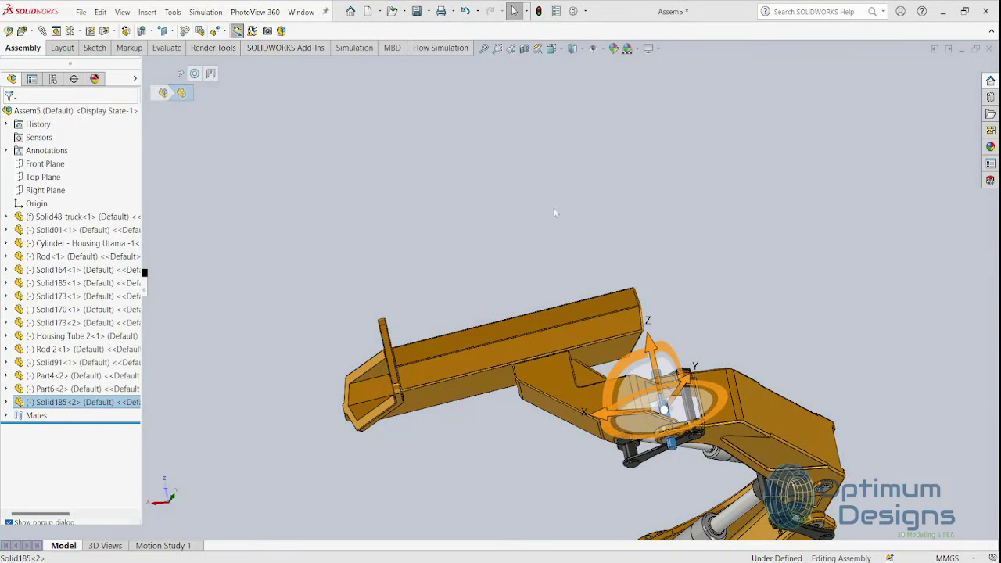
{"action": "key", "text": "Delete"}
{"action": "key", "text": "Return"}
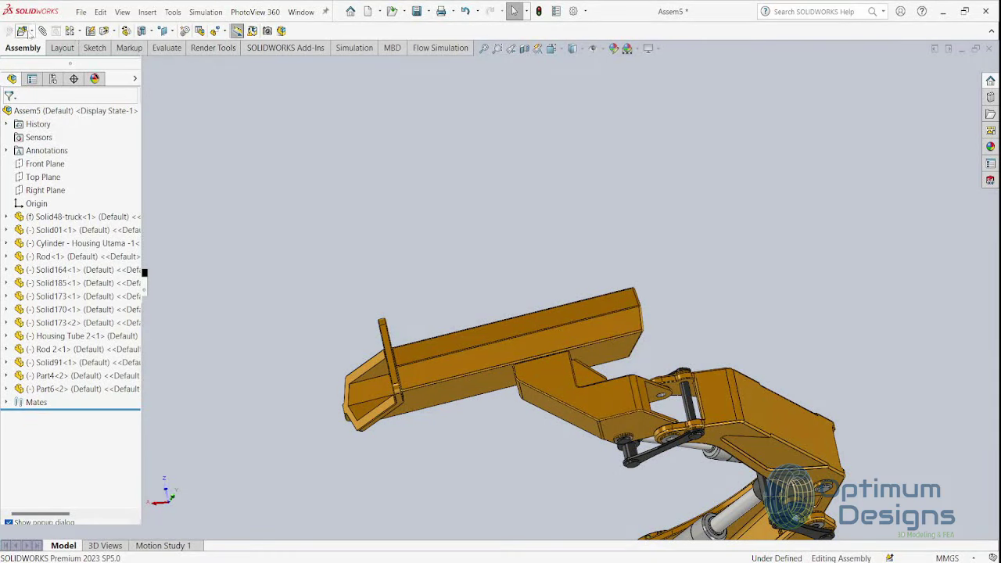
{"action": "left_click", "coordinate": [26, 32]}
{"action": "left_click", "coordinate": [71, 354]}
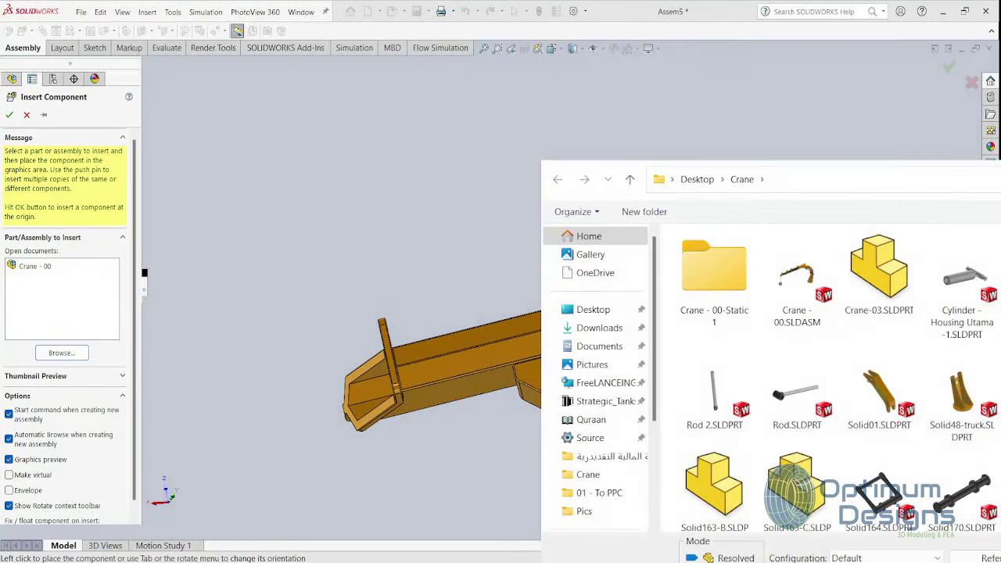
Insert Part5 and mate it concentric with the boom hole
{"action": "double_click", "coordinate": [714, 395]}
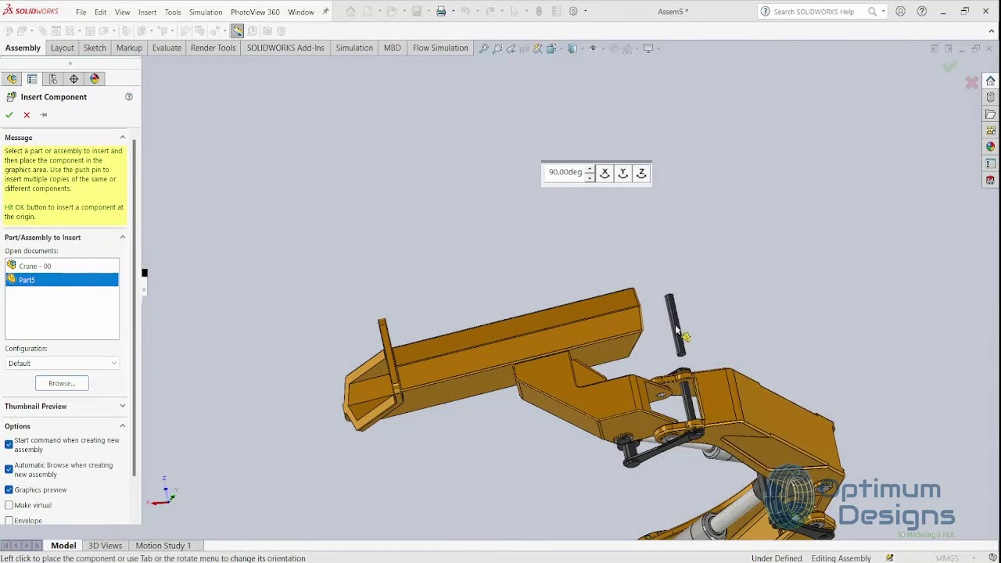
{"action": "left_click", "coordinate": [671, 363]}
{"action": "scroll", "coordinate": [657, 391], "scroll_direction": "up", "scroll_amount": 5}
{"action": "left_click", "coordinate": [538, 429]}
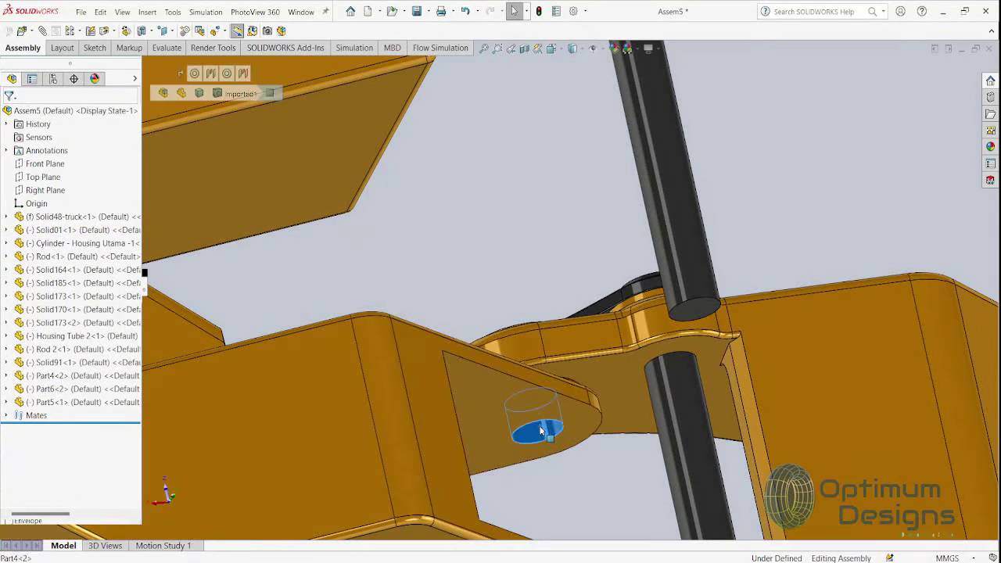
{"action": "left_click", "coordinate": [195, 73]}
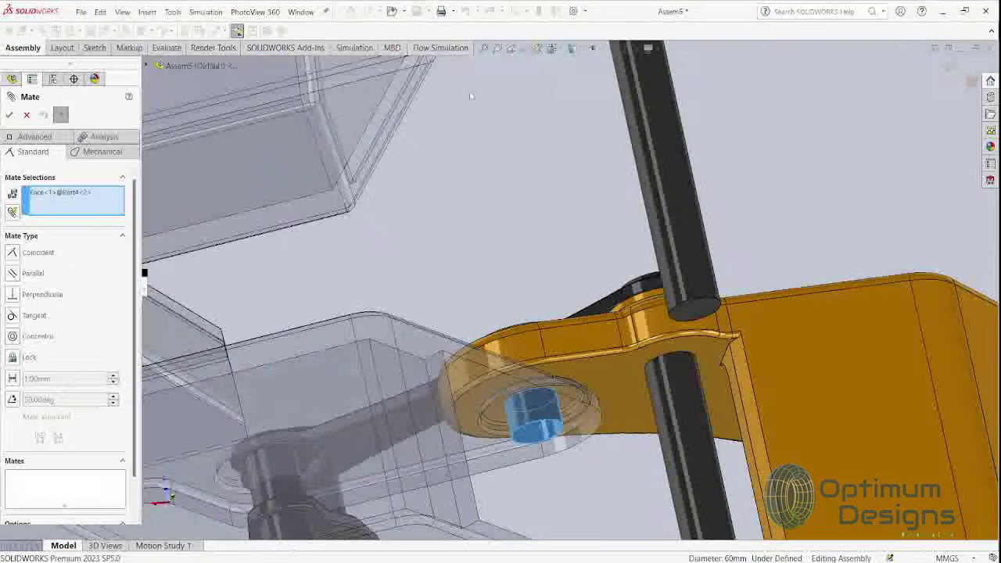
{"action": "left_click", "coordinate": [661, 134]}
{"action": "key", "text": "Return"}
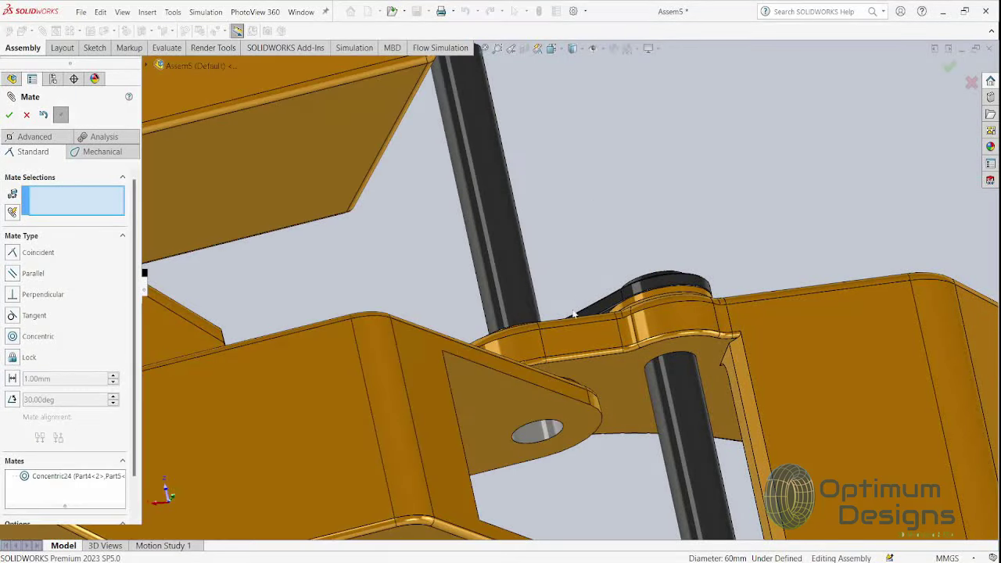
Add a Width mate centring the rod's two end faces between the bracket faces
{"action": "middle_click_drag", "start_coordinate": [662, 134], "coordinate": [618, 422]}
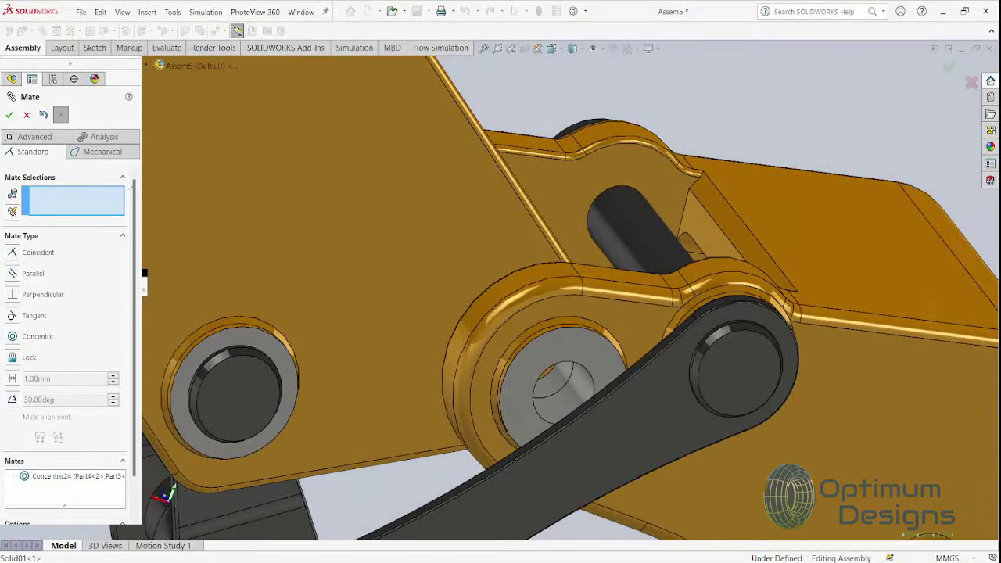
{"action": "left_click", "coordinate": [38, 138]}
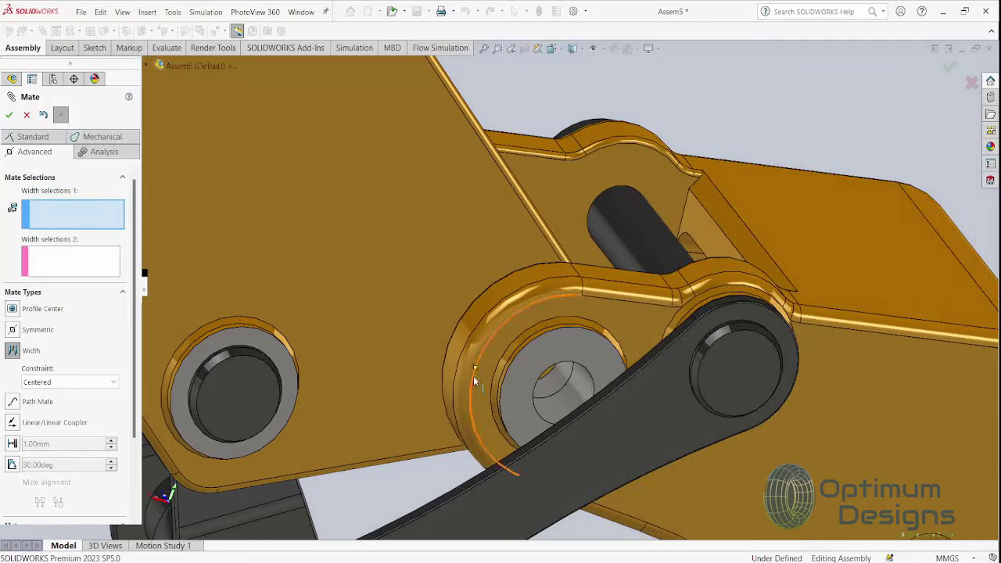
{"action": "left_click", "coordinate": [548, 356]}
{"action": "scroll", "coordinate": [547, 356], "scroll_direction": "up", "scroll_amount": 4}
{"action": "mouse_move", "coordinate": [564, 346]}
{"action": "middle_mouse_down"}
{"action": "mouse_move", "coordinate": [349, 303]}
{"action": "mouse_move", "coordinate": [347, 349]}
{"action": "middle_mouse_up"}
{"action": "scroll", "coordinate": [347, 349], "scroll_direction": "down", "scroll_amount": 3}
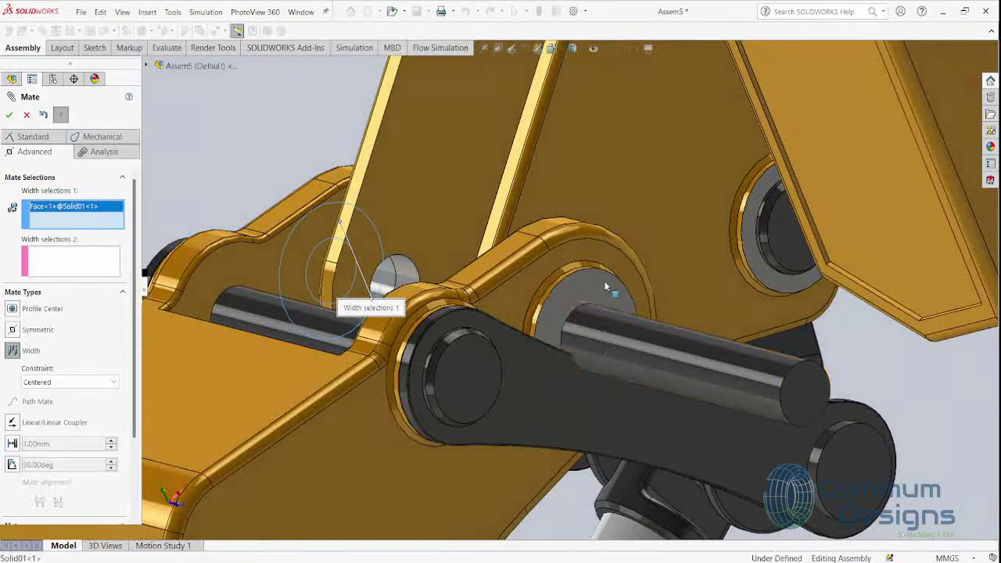
{"action": "left_click", "coordinate": [598, 328]}
{"action": "left_click", "coordinate": [801, 404]}
{"action": "middle_click_drag", "start_coordinate": [801, 403], "coordinate": [725, 378]}
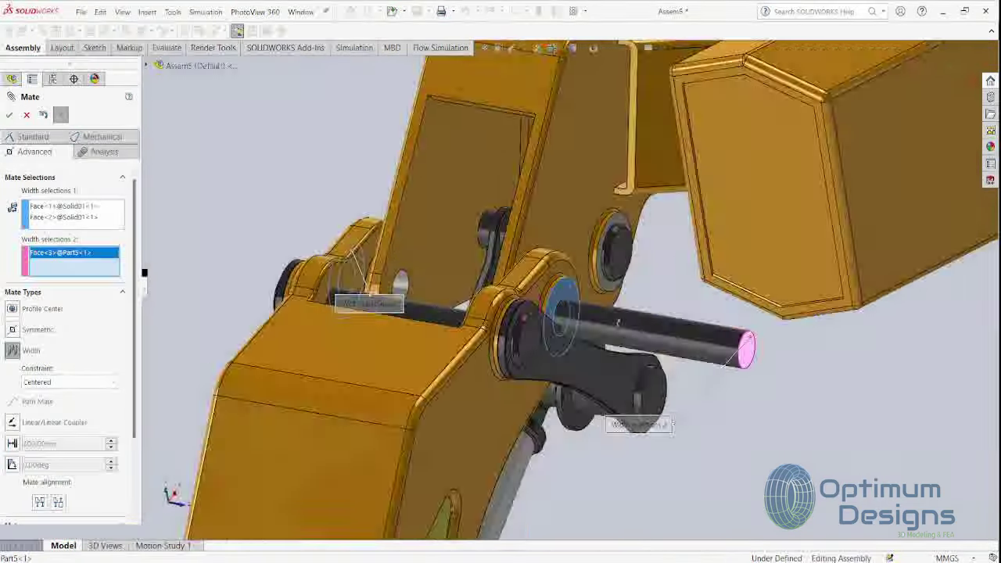
{"action": "scroll", "coordinate": [547, 328], "scroll_direction": "down", "scroll_amount": 2}
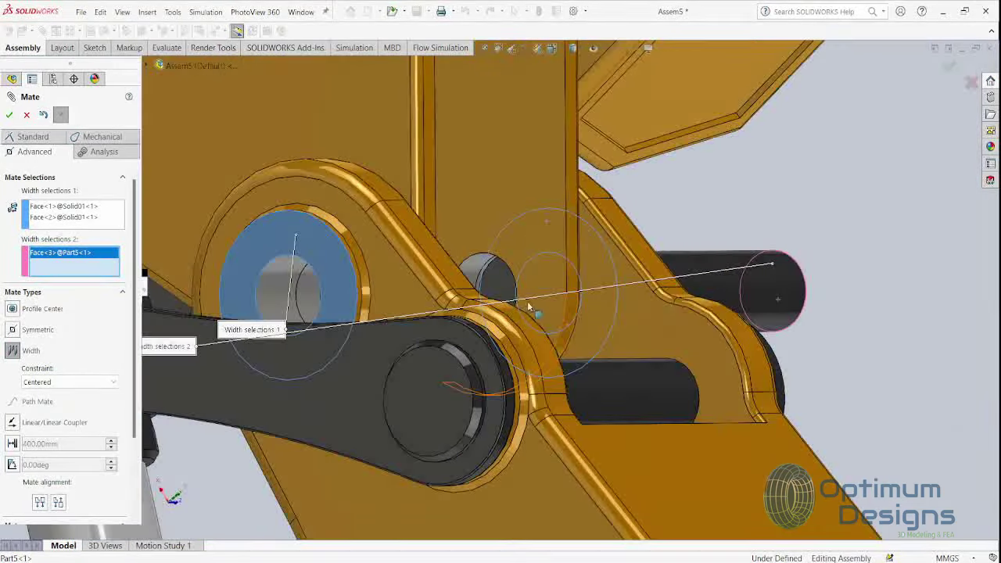
{"action": "scroll", "coordinate": [547, 328], "scroll_direction": "down", "scroll_amount": 2}
{"action": "left_click", "coordinate": [505, 289]}
{"action": "key", "text": "Return"}
{"action": "scroll", "coordinate": [505, 290], "scroll_direction": "up", "scroll_amount": 3}
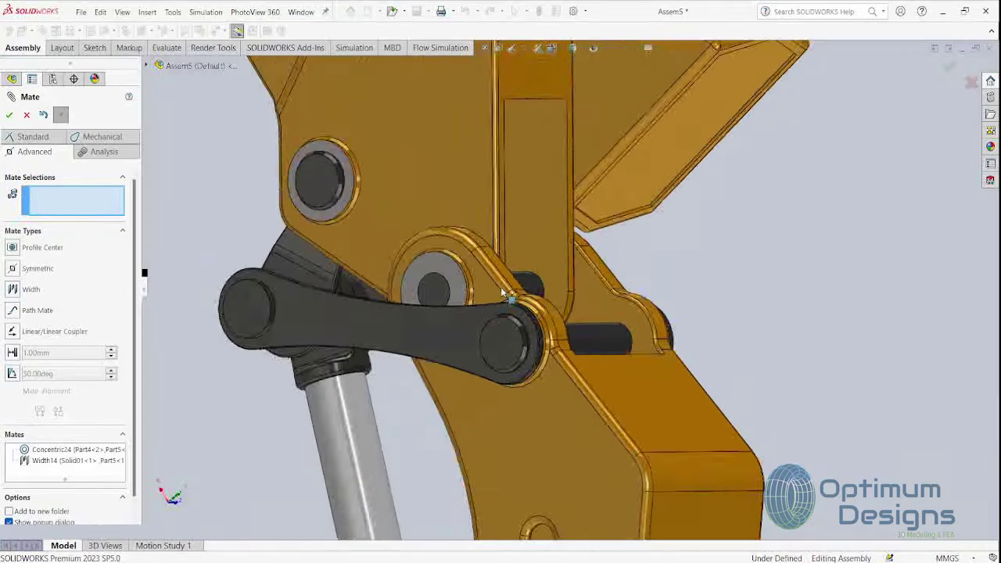
{"action": "middle_click_drag", "start_coordinate": [505, 289], "coordinate": [366, 273]}
Zoom to fit the whole crane and snap to a straight side view
{"action": "key", "text": "space"}
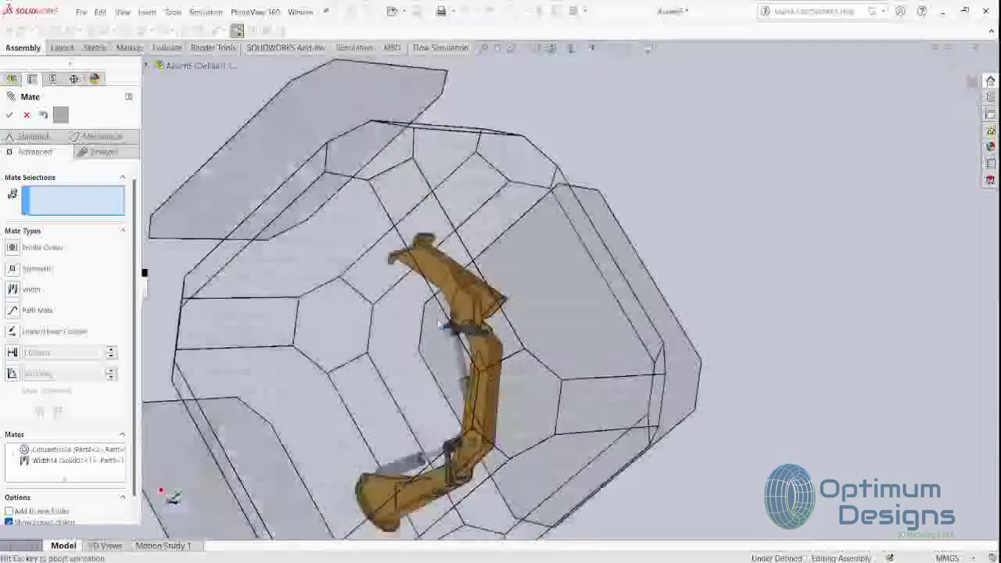
{"action": "key", "text": "f"}
{"action": "key", "text": "space"}
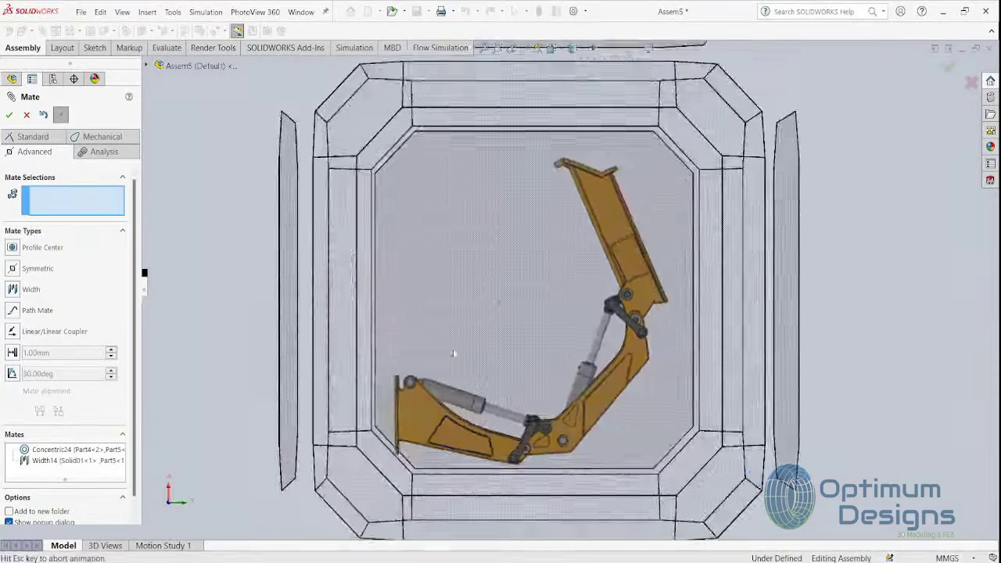
{"action": "middle_click_drag", "start_coordinate": [453, 352], "coordinate": [446, 320]}
{"action": "left_click", "coordinate": [429, 356]}
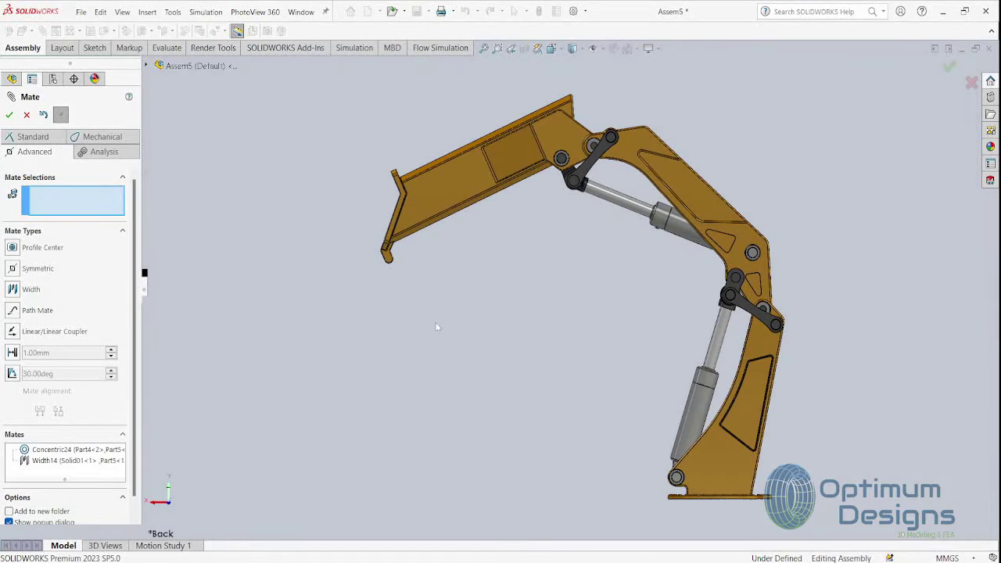
Close the Mate tool and swing the boom to check it pivots on the pin
{"action": "left_click", "coordinate": [9, 115]}
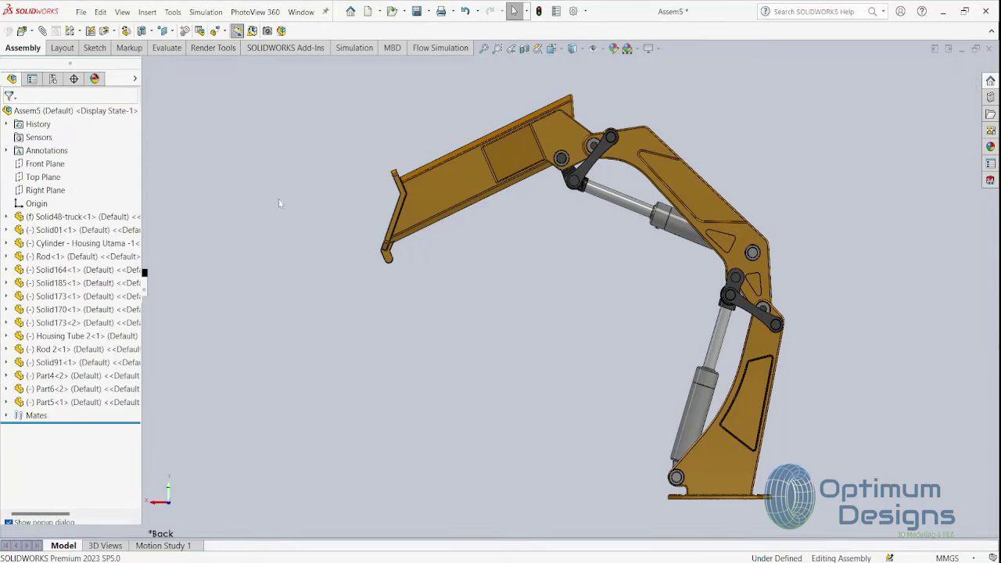
{"action": "left_click_drag", "start_coordinate": [397, 234], "coordinate": [367, 175]}
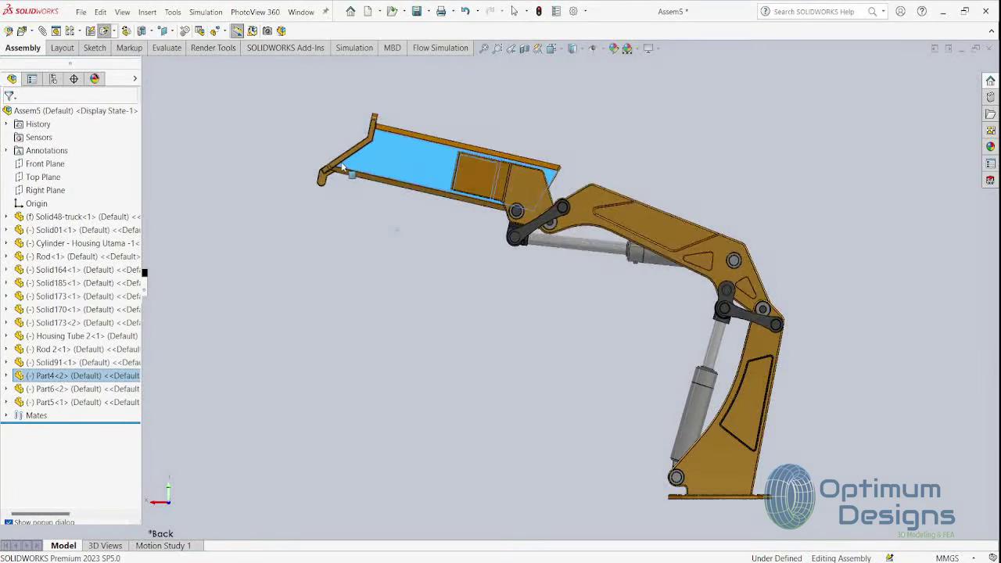
{"action": "left_click", "coordinate": [282, 175]}
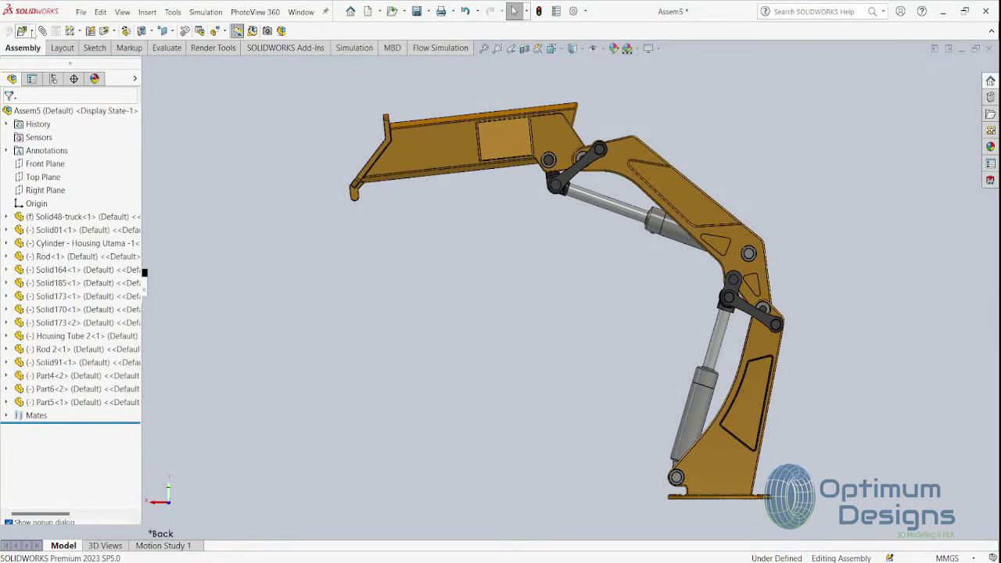
Insert the Solid163-Aq bar beside the boom tip and select a face on it
{"action": "left_click", "coordinate": [23, 31]}
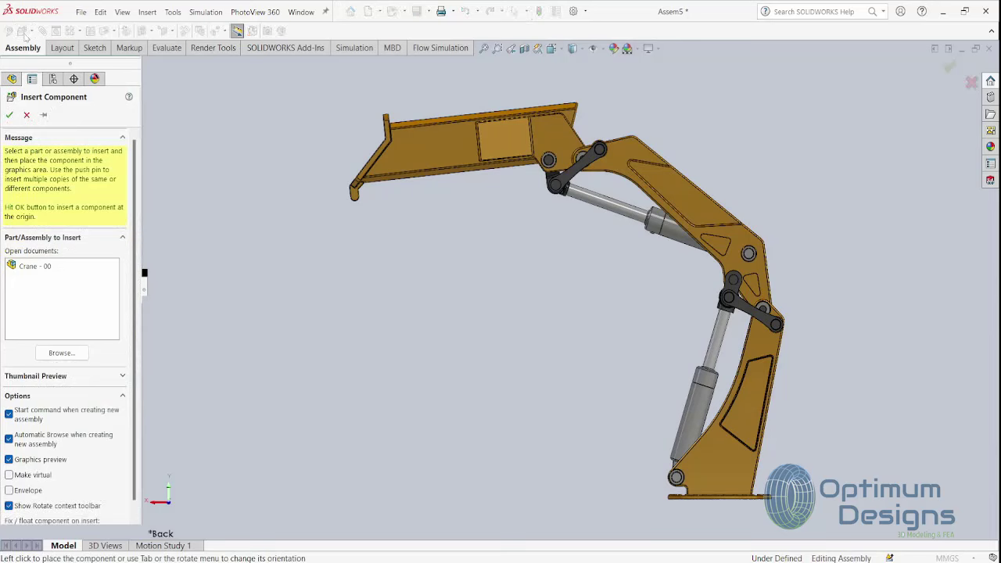
{"action": "left_click", "coordinate": [65, 352]}
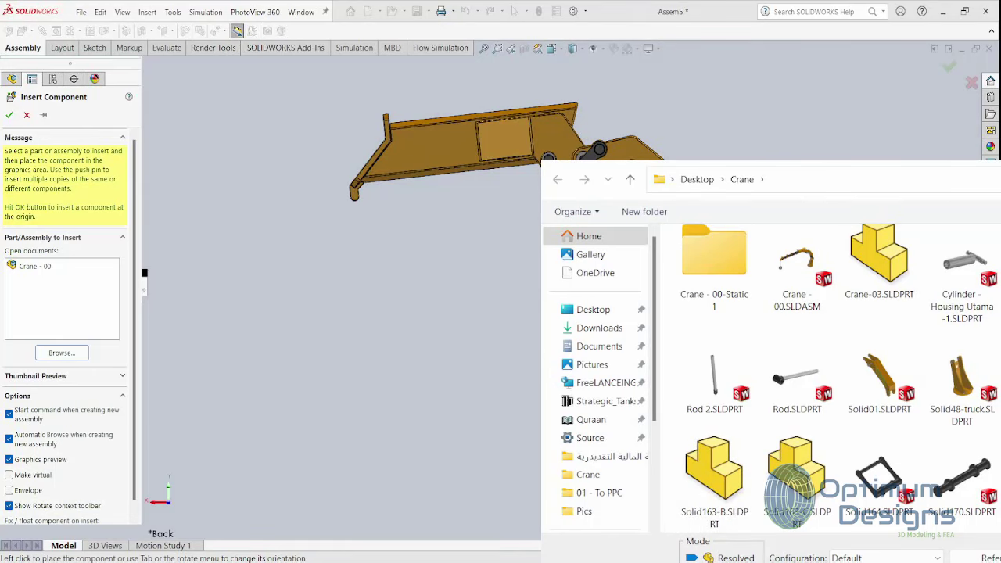
{"action": "double_click", "coordinate": [797, 477]}
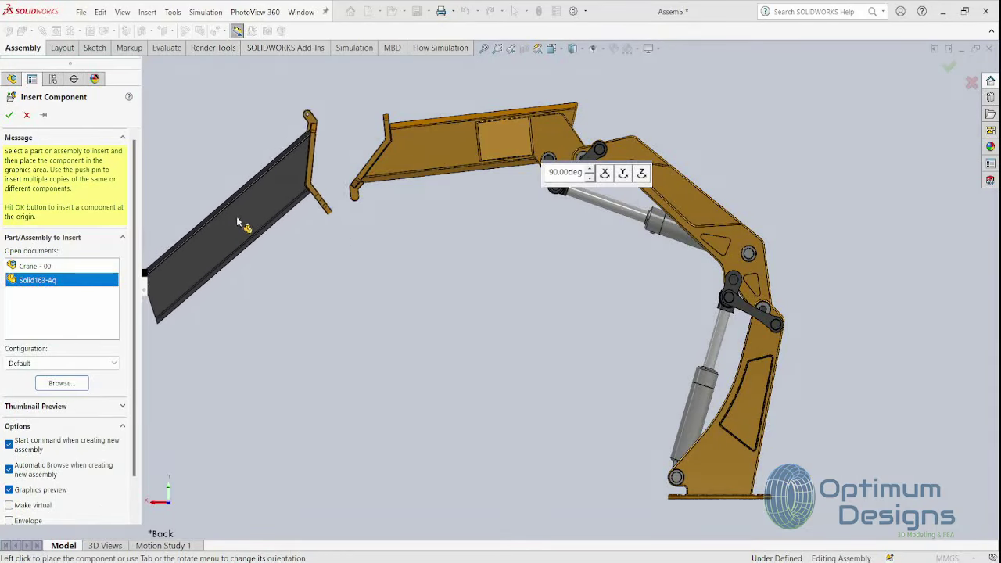
{"action": "left_click", "coordinate": [246, 209]}
{"action": "scroll", "coordinate": [245, 208], "scroll_direction": "down", "scroll_amount": 5}
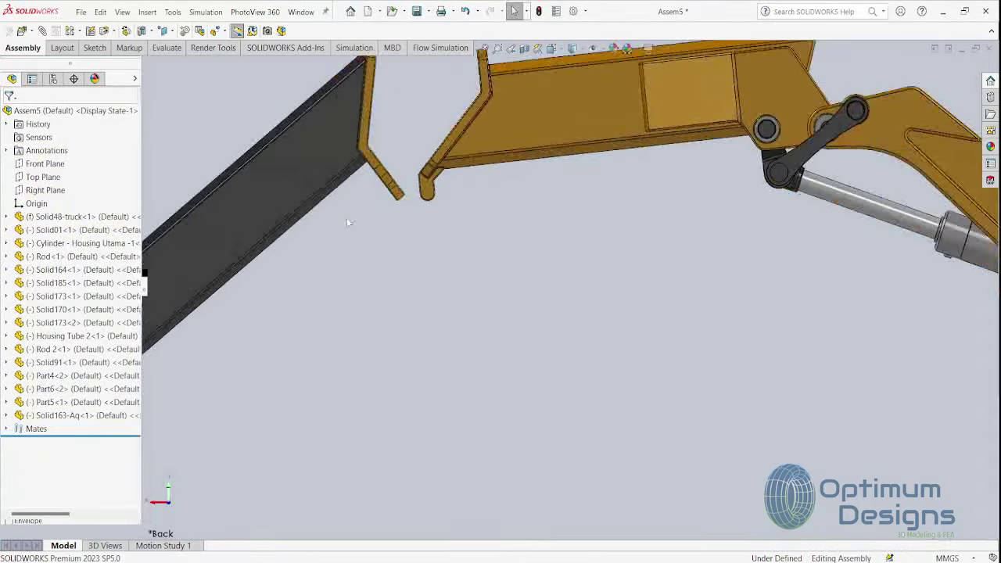
{"action": "scroll", "coordinate": [349, 223], "scroll_direction": "up", "scroll_amount": 3}
{"action": "mouse_move", "coordinate": [348, 223]}
{"action": "middle_mouse_down"}
{"action": "mouse_move", "coordinate": [391, 340]}
{"action": "mouse_move", "coordinate": [357, 339]}
{"action": "middle_mouse_up"}
{"action": "scroll", "coordinate": [316, 305], "scroll_direction": "down", "scroll_amount": 3}
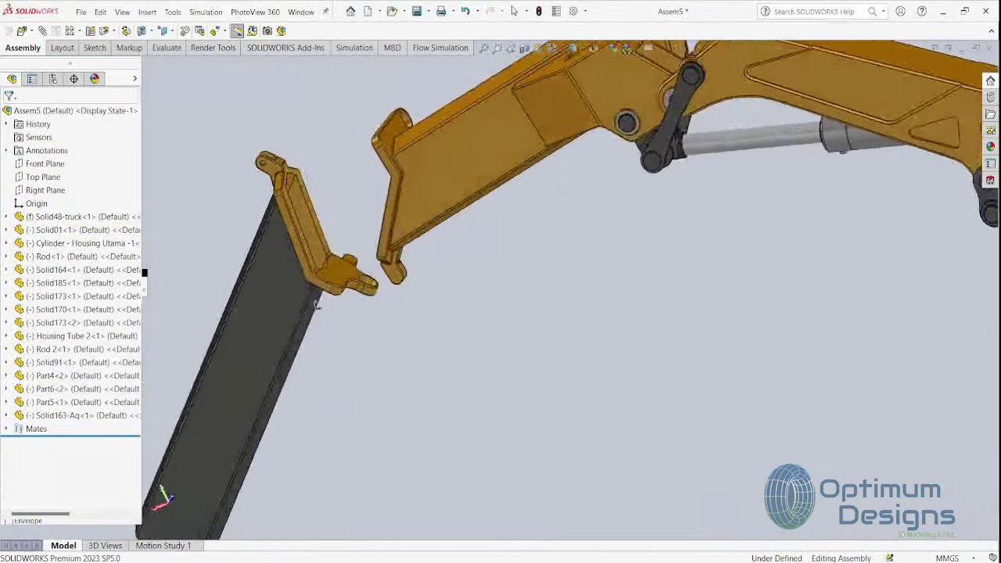
{"action": "mouse_move", "coordinate": [316, 305]}
{"action": "middle_mouse_down"}
{"action": "mouse_move", "coordinate": [290, 263]}
{"action": "mouse_move", "coordinate": [443, 346]}
{"action": "middle_mouse_up"}
{"action": "scroll", "coordinate": [444, 346], "scroll_direction": "down", "scroll_amount": 3}
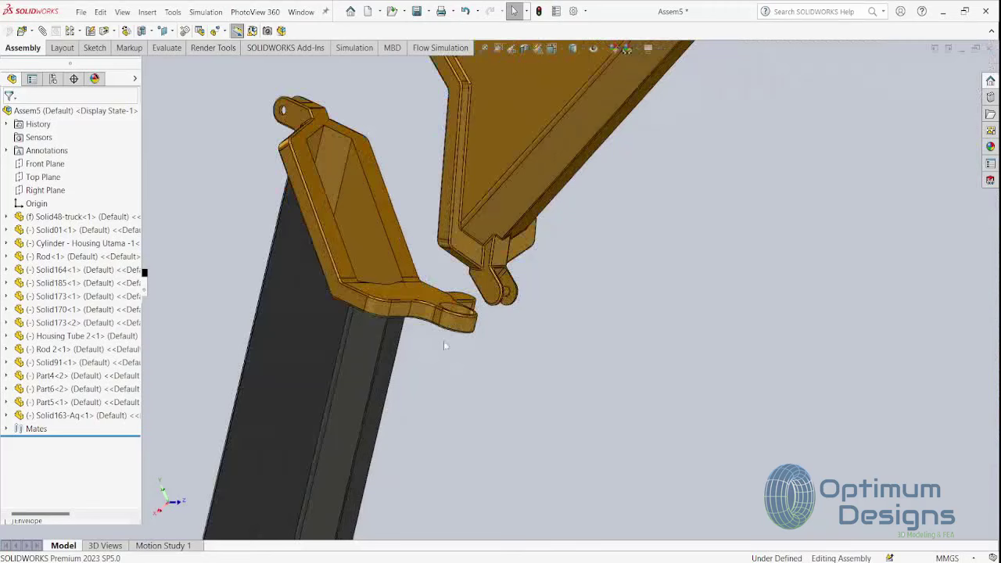
{"action": "left_click", "coordinate": [400, 315]}
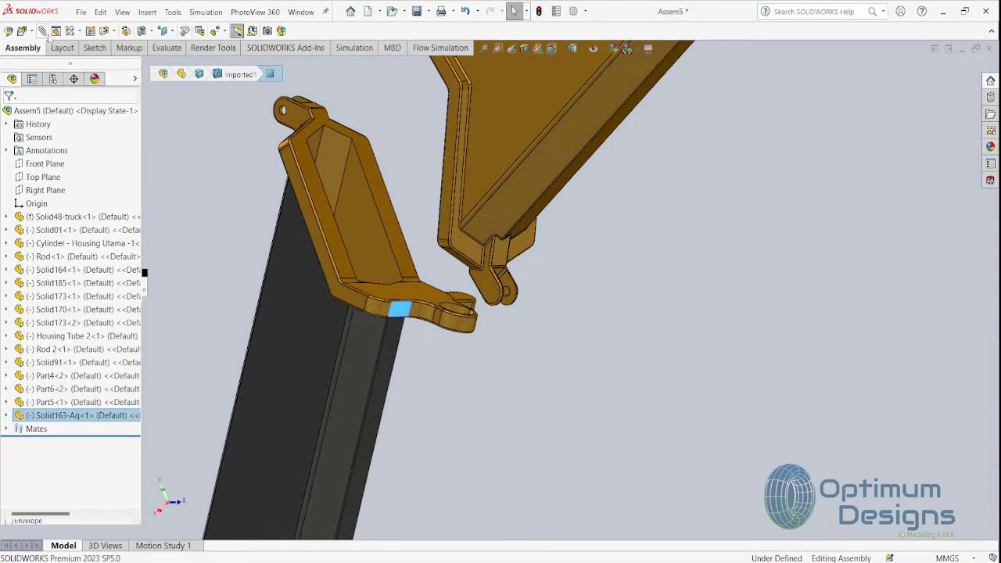
Mate the bar parallel to the boom's top face, flipping its alignment
{"action": "key", "text": "m"}
{"action": "scroll", "coordinate": [359, 259], "scroll_direction": "up", "scroll_amount": 3}
{"action": "middle_click_drag", "start_coordinate": [359, 259], "coordinate": [451, 273]}
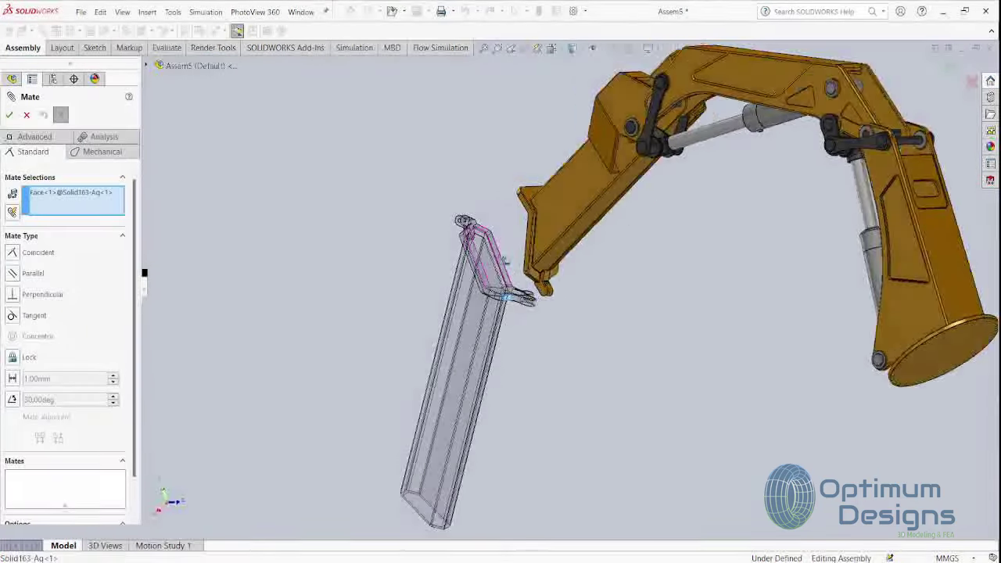
{"action": "scroll", "coordinate": [451, 273], "scroll_direction": "down", "scroll_amount": 2}
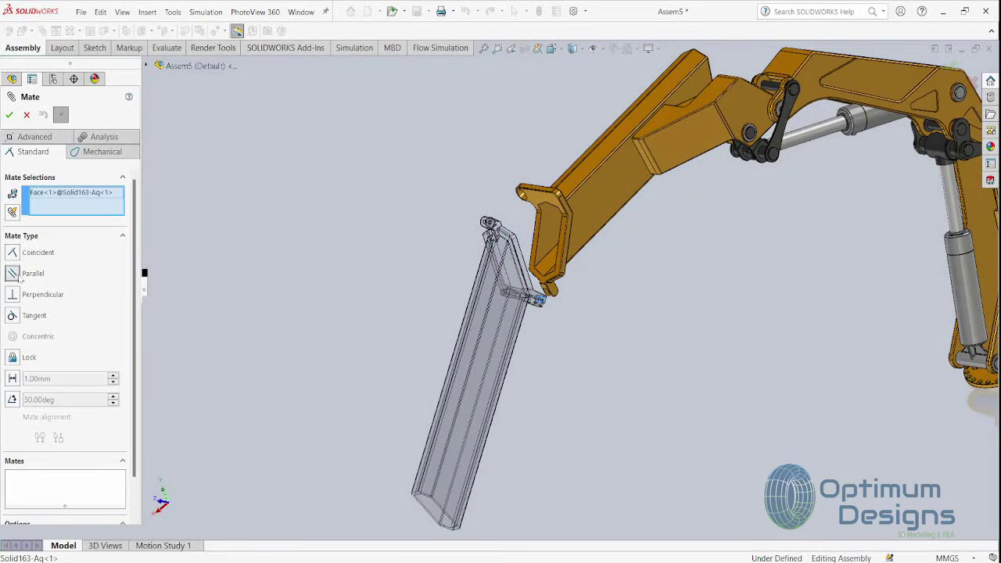
{"action": "scroll", "coordinate": [539, 181], "scroll_direction": "down", "scroll_amount": 2}
{"action": "scroll", "coordinate": [571, 250], "scroll_direction": "down", "scroll_amount": 2}
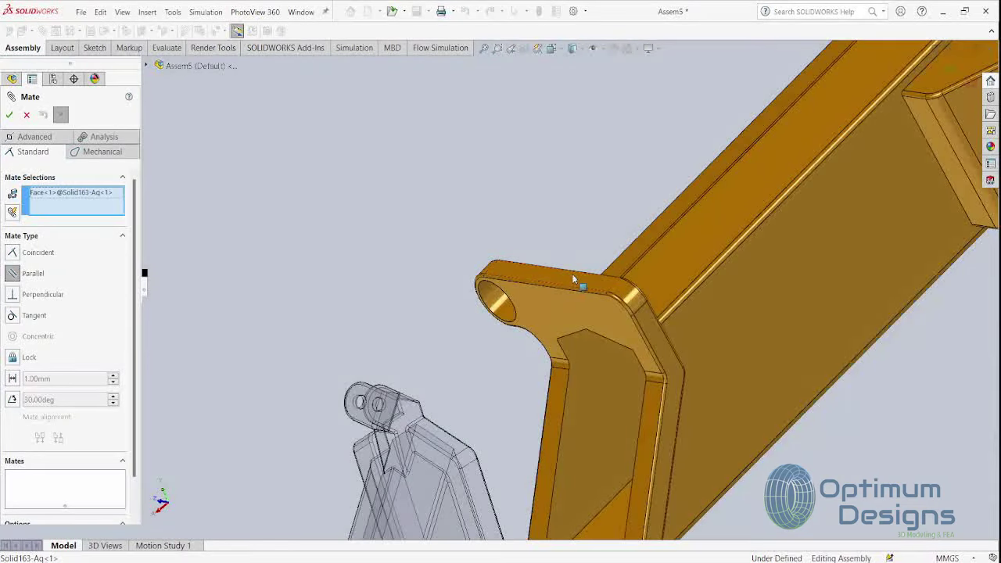
{"action": "left_click", "coordinate": [575, 282]}
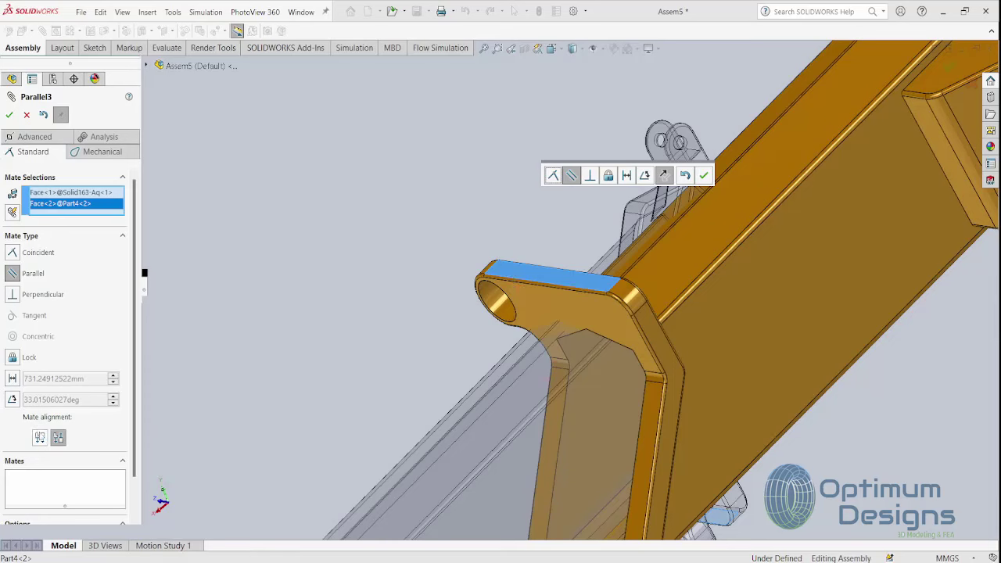
{"action": "left_click", "coordinate": [664, 175]}
{"action": "scroll", "coordinate": [464, 338], "scroll_direction": "up", "scroll_amount": 5}
{"action": "middle_click_drag", "start_coordinate": [531, 360], "coordinate": [569, 248]}
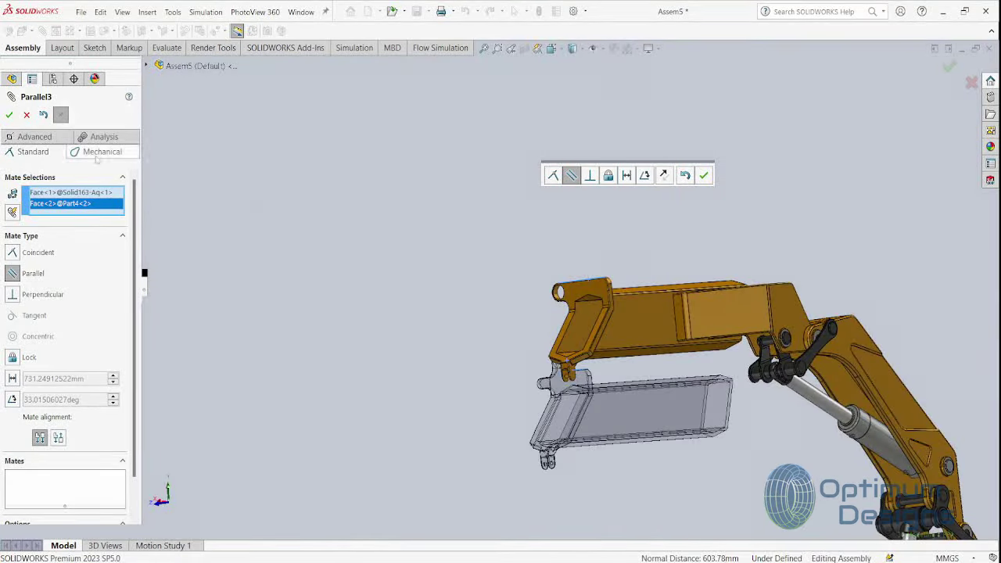
{"action": "left_click", "coordinate": [10, 115]}
Set up a Width mate between the boom's two side faces and the bar's two side faces
{"action": "left_click", "coordinate": [631, 322]}
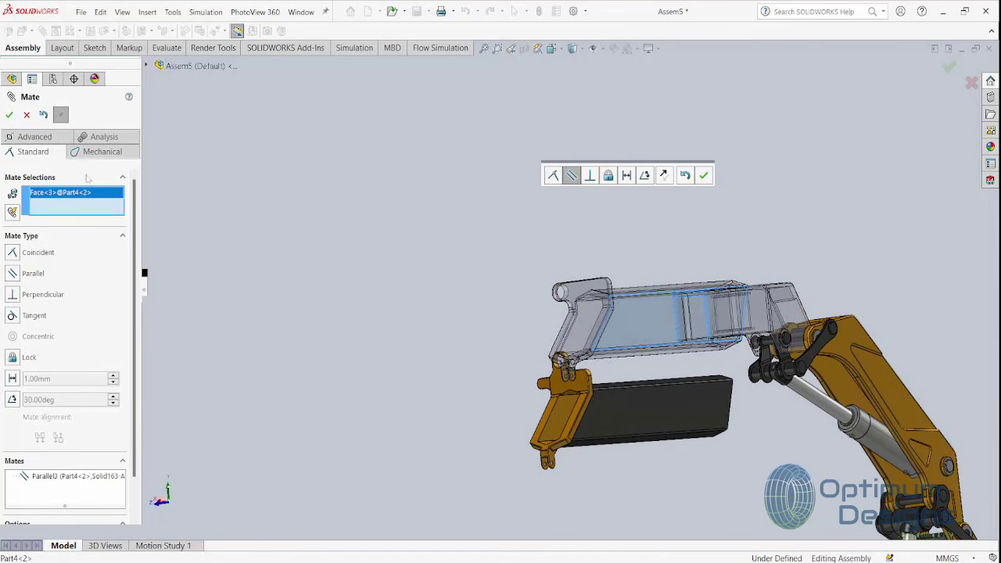
{"action": "left_click", "coordinate": [52, 138]}
{"action": "left_click", "coordinate": [13, 290]}
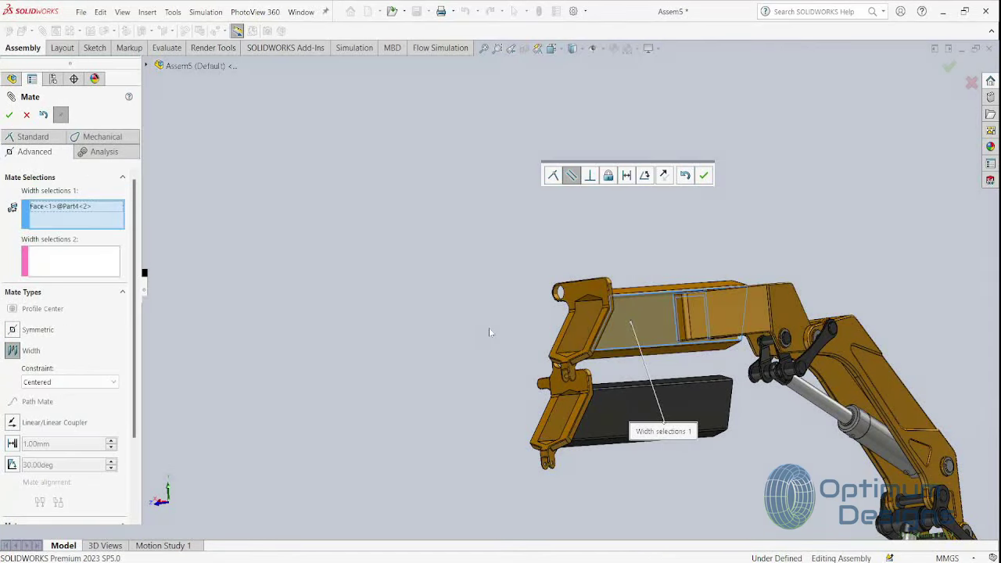
{"action": "middle_click_drag", "start_coordinate": [489, 328], "coordinate": [538, 339]}
{"action": "left_click", "coordinate": [531, 317]}
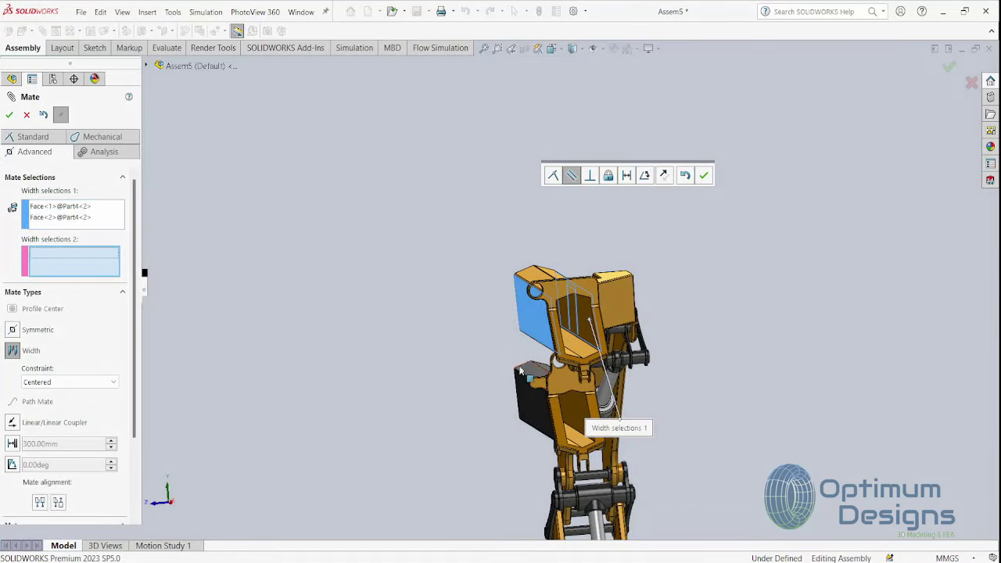
{"action": "left_click", "coordinate": [531, 414]}
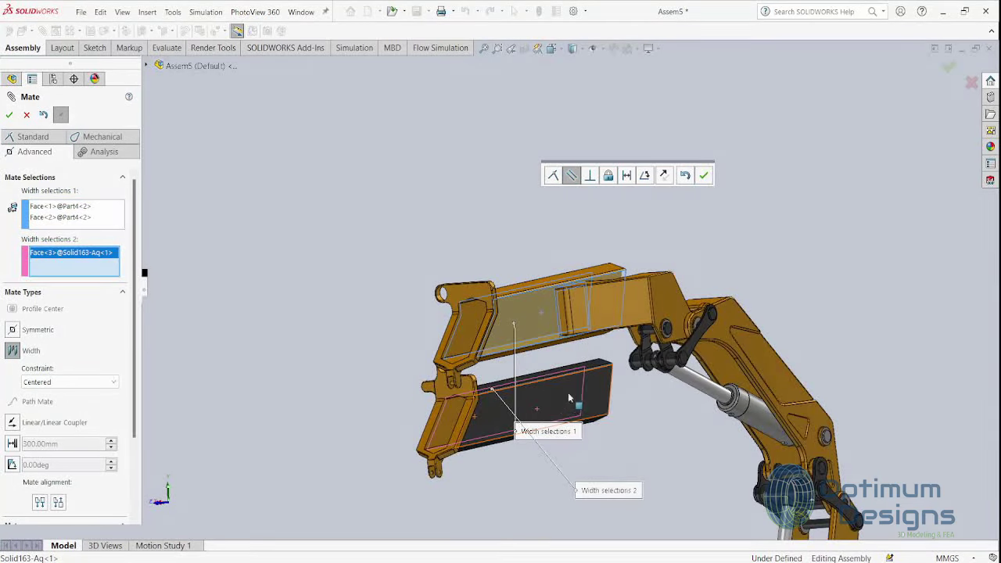
{"action": "left_click", "coordinate": [592, 402]}
Apply the Width mate, then pair the bar's top face with the boom face
{"action": "key", "text": "Return"}
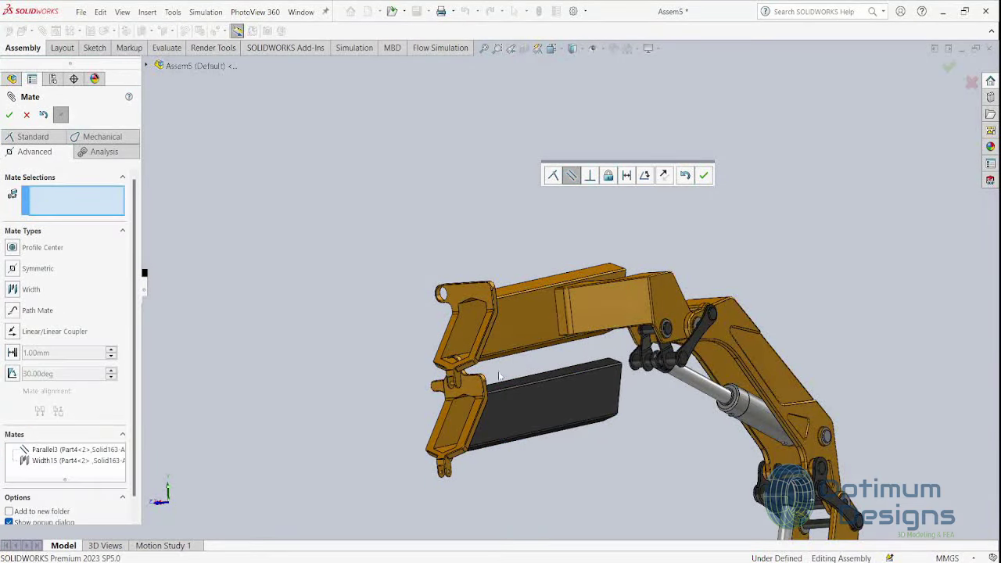
{"action": "scroll", "coordinate": [485, 338], "scroll_direction": "down", "scroll_amount": 5}
{"action": "mouse_move", "coordinate": [563, 375]}
{"action": "middle_mouse_down"}
{"action": "mouse_move", "coordinate": [592, 384]}
{"action": "mouse_move", "coordinate": [595, 235]}
{"action": "middle_mouse_up"}
{"action": "left_click", "coordinate": [583, 380]}
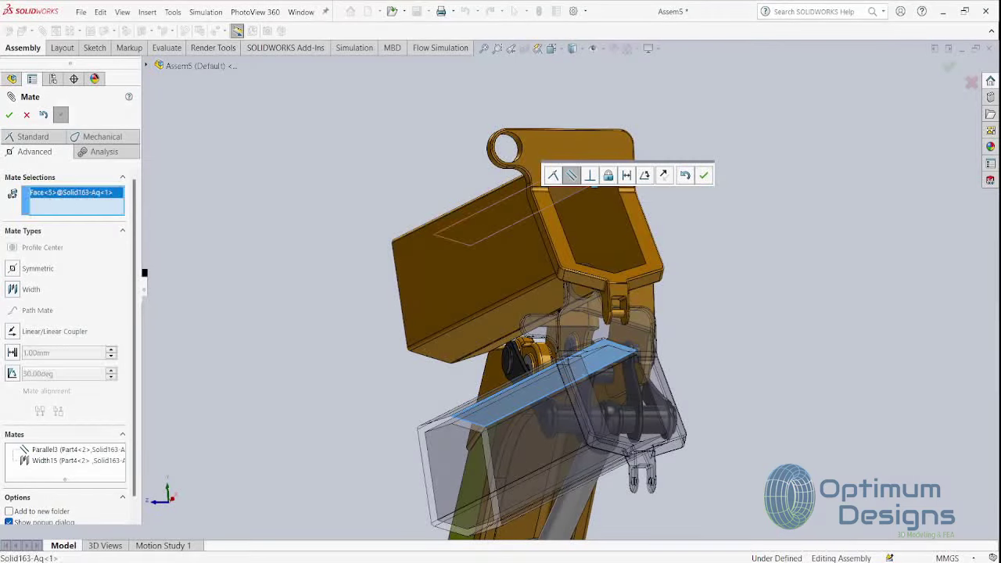
{"action": "left_click", "coordinate": [571, 194]}
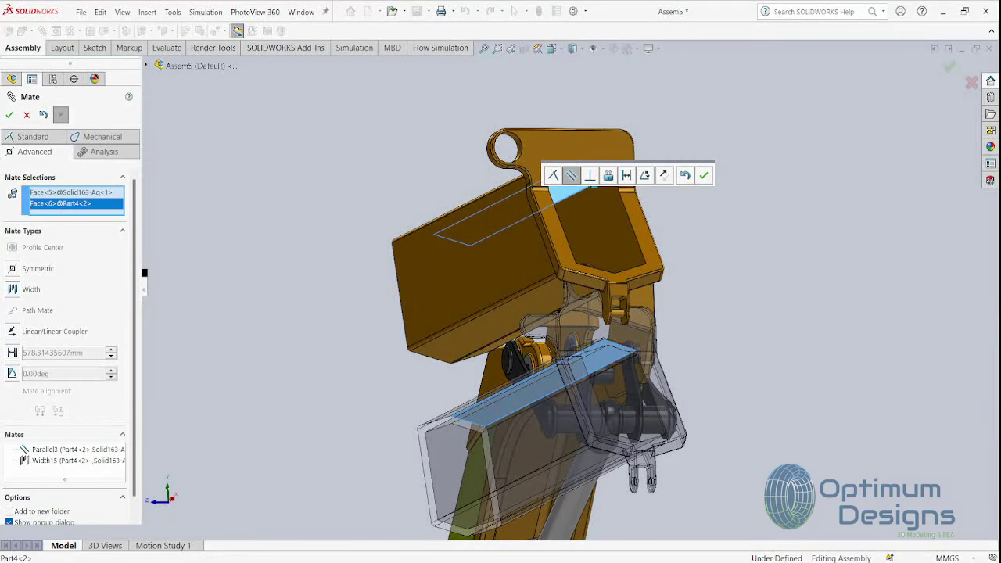
{"action": "left_click", "coordinate": [33, 136]}
{"action": "left_click", "coordinate": [12, 253]}
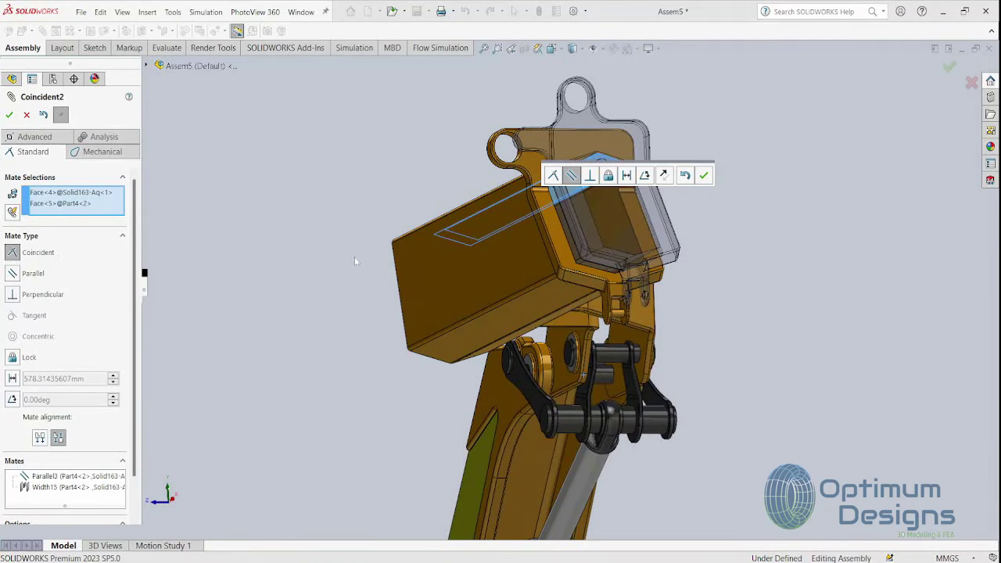
Make it a 1.00 mm Distance mate, confirm it, and close the Mate tool
{"action": "middle_click_drag", "start_coordinate": [354, 260], "coordinate": [341, 315]}
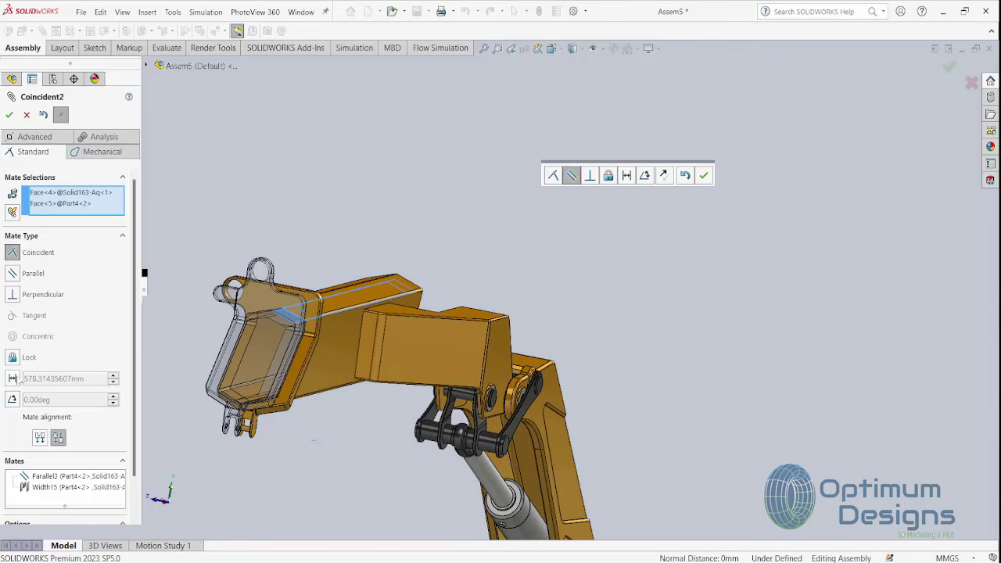
{"action": "left_click", "coordinate": [47, 379]}
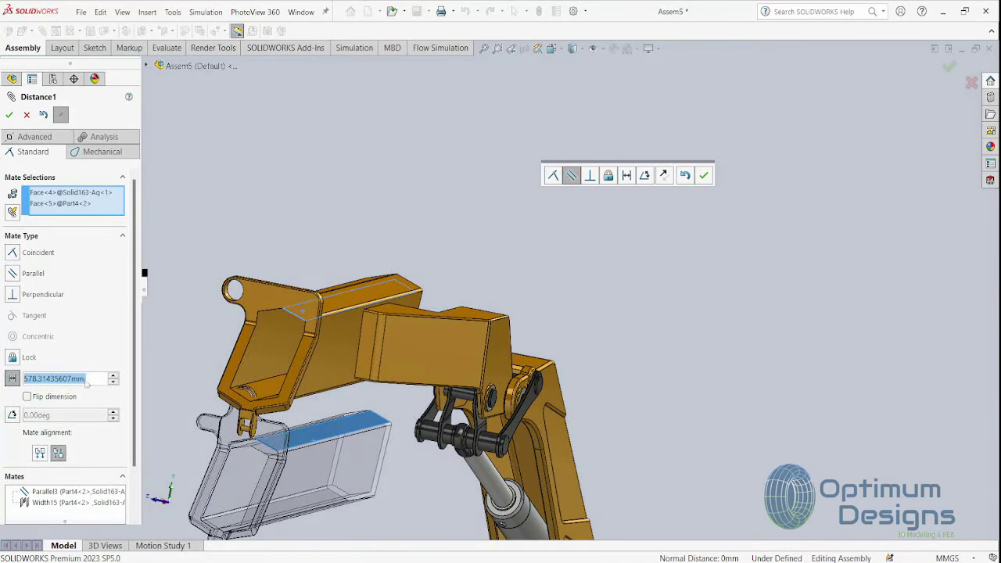
{"action": "type", "text": "1"}
{"action": "key", "text": "Return"}
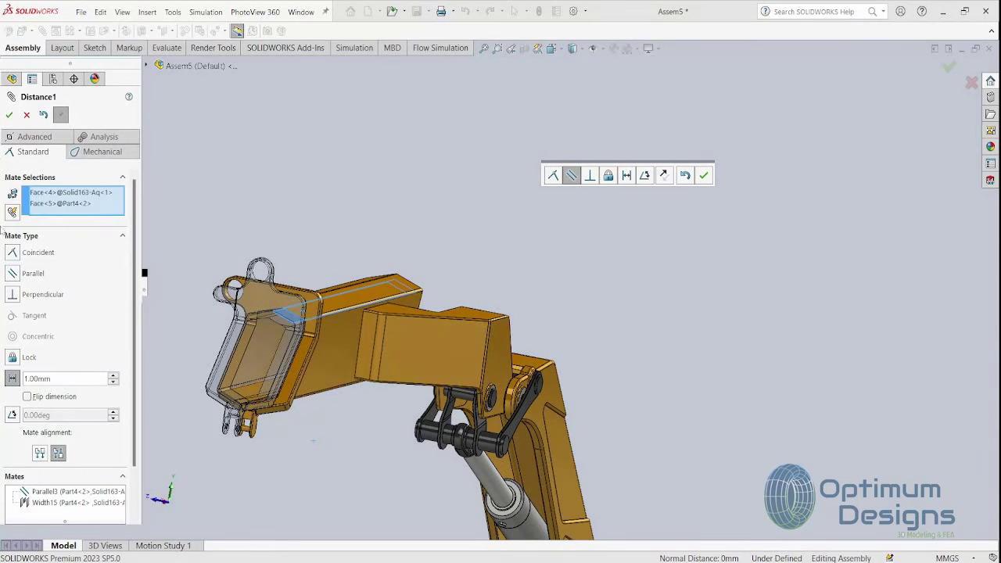
{"action": "left_click", "coordinate": [10, 115]}
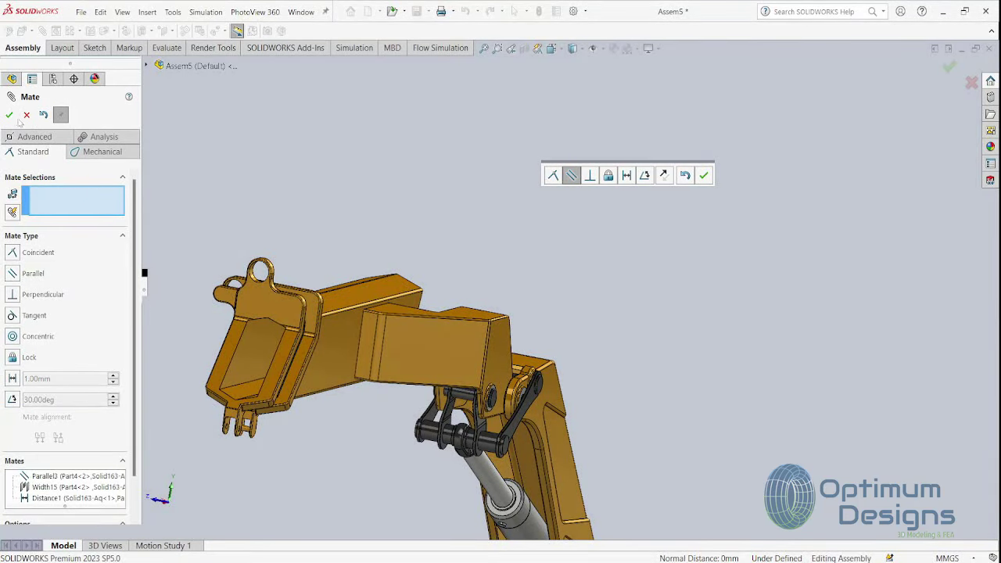
{"action": "left_click", "coordinate": [9, 115]}
{"action": "key", "text": "space"}
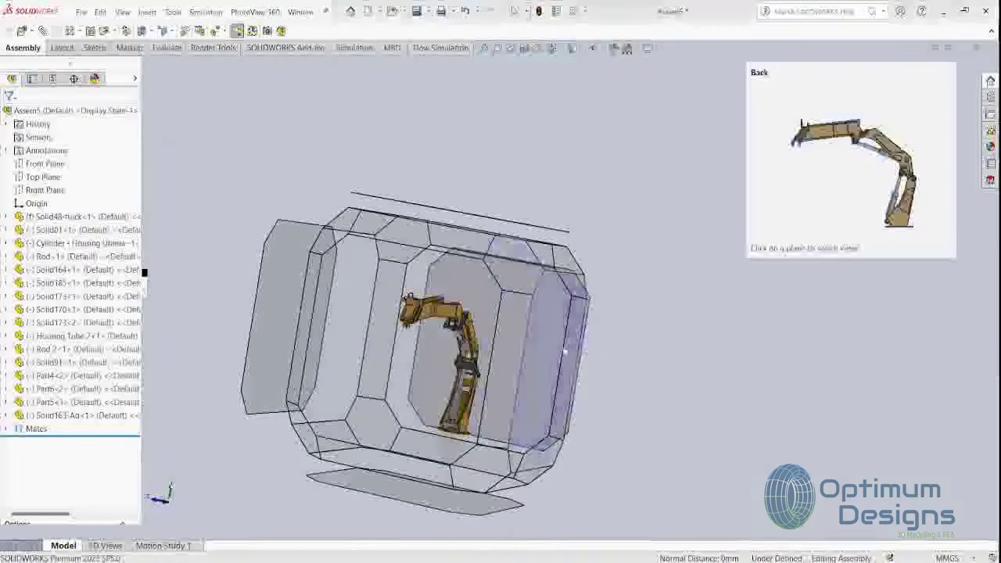
From the Back view, slide the bar left along the boom and select its end face
{"action": "left_click", "coordinate": [565, 352]}
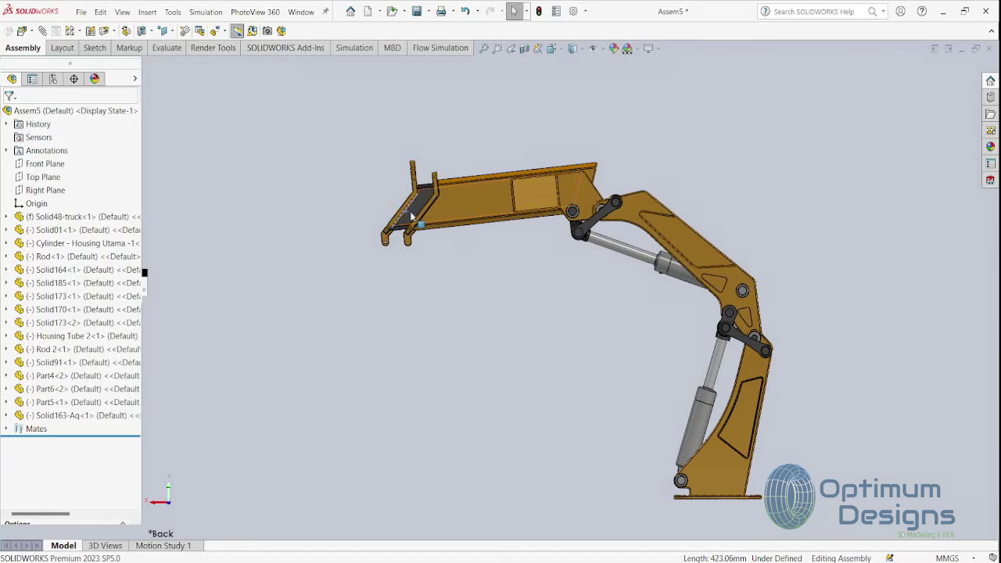
{"action": "left_click_drag", "start_coordinate": [411, 217], "coordinate": [239, 175]}
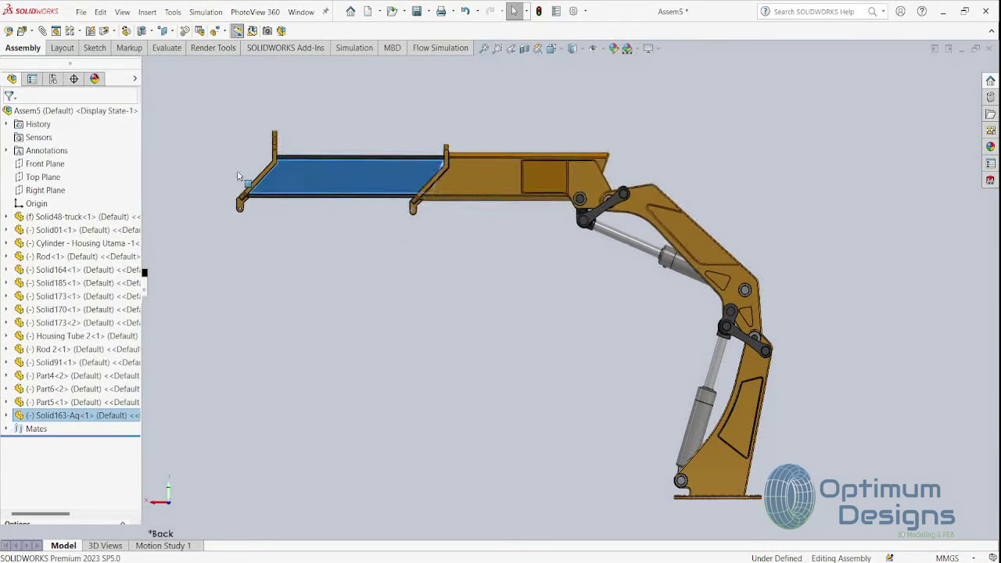
{"action": "middle_click_drag", "start_coordinate": [238, 175], "coordinate": [226, 173]}
{"action": "key", "text": "Escape"}
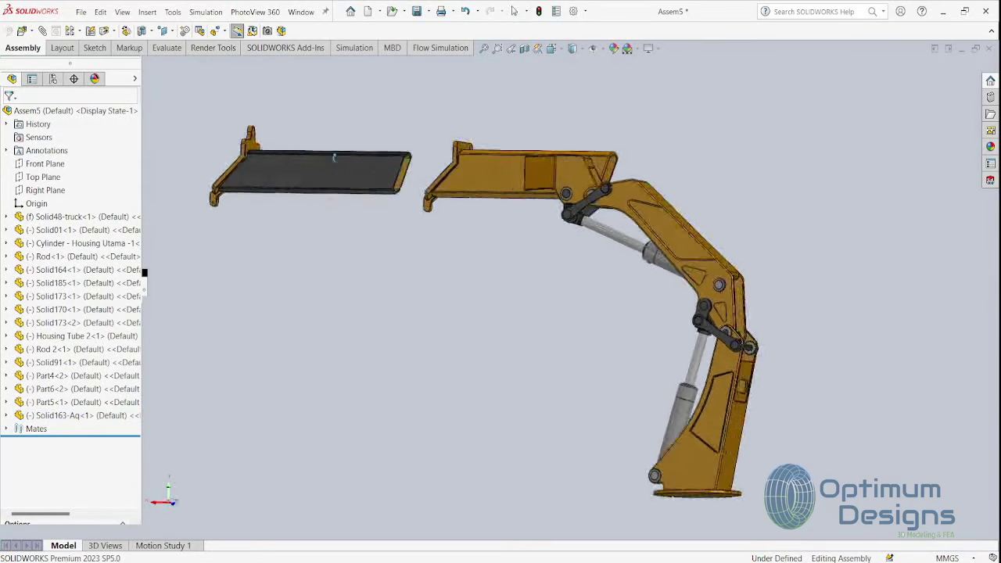
{"action": "middle_click_drag", "start_coordinate": [334, 158], "coordinate": [422, 176]}
{"action": "scroll", "coordinate": [426, 178], "scroll_direction": "down", "scroll_amount": 5}
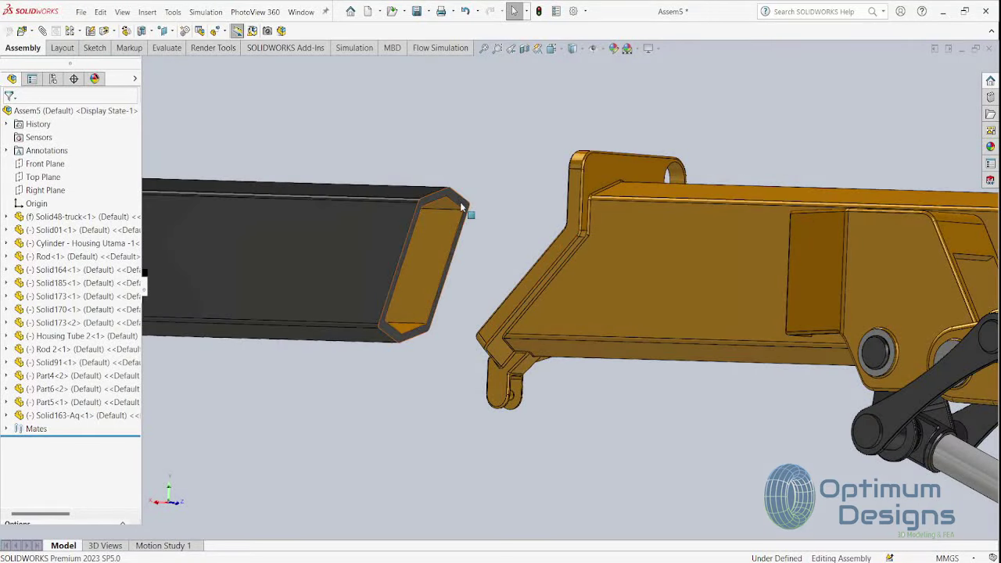
{"action": "left_click", "coordinate": [460, 201]}
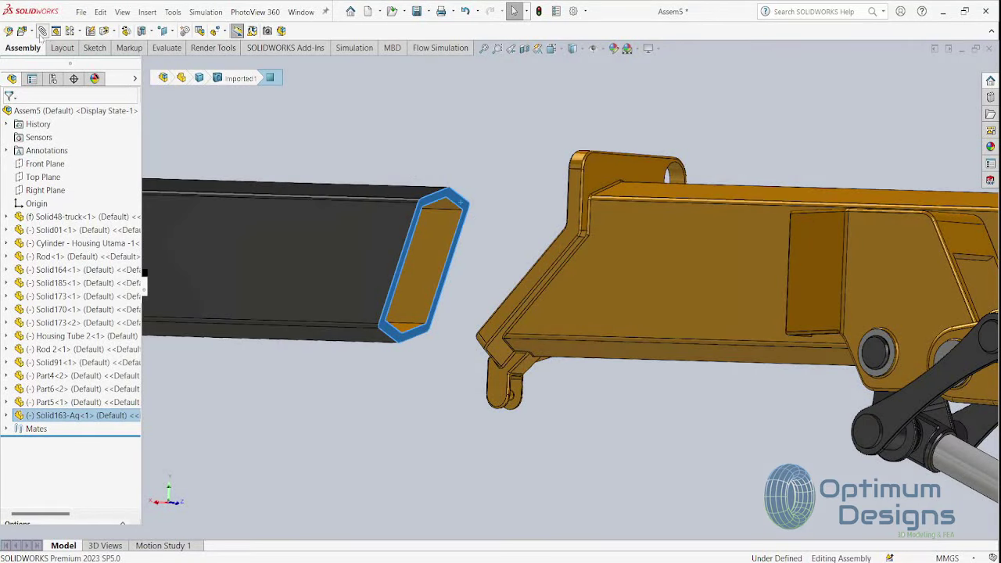
Start a Distance mate between the bar's end face and the outer boom's end face
{"action": "left_click", "coordinate": [12, 378]}
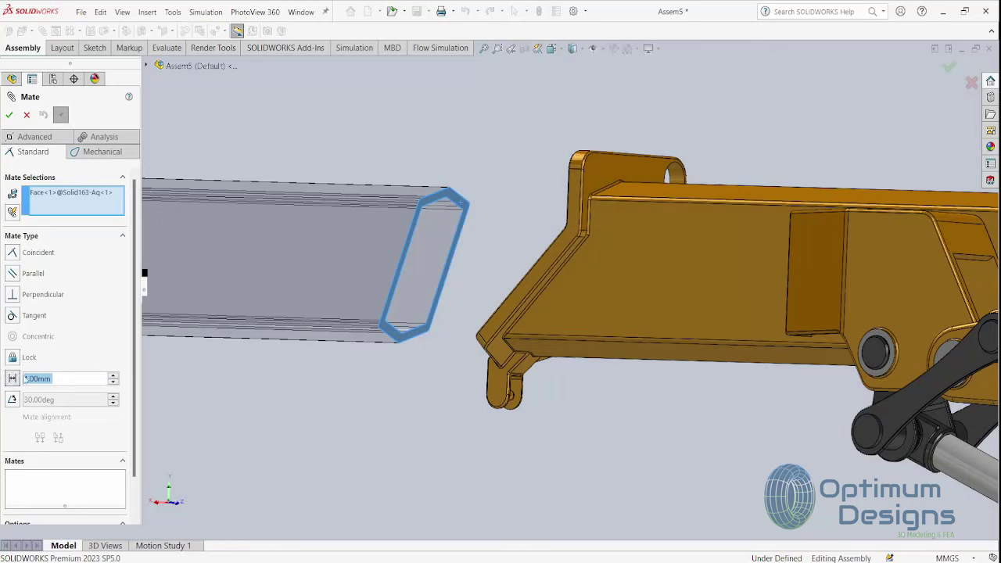
{"action": "scroll", "coordinate": [774, 374], "scroll_direction": "up", "scroll_amount": 3}
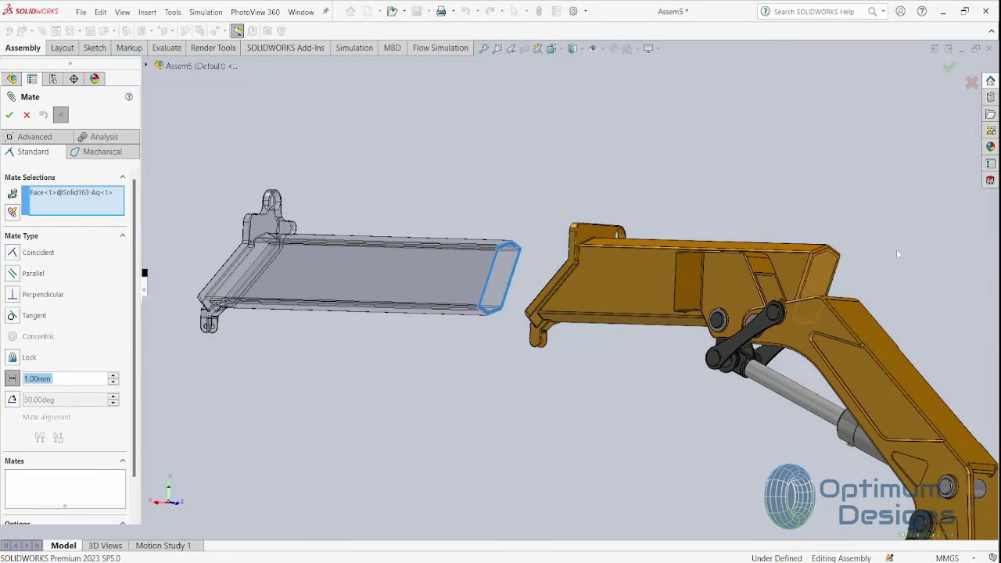
{"action": "scroll", "coordinate": [887, 258], "scroll_direction": "down", "scroll_amount": 5}
{"action": "middle_click_drag", "start_coordinate": [887, 258], "coordinate": [516, 266], "text": "ctrl"}
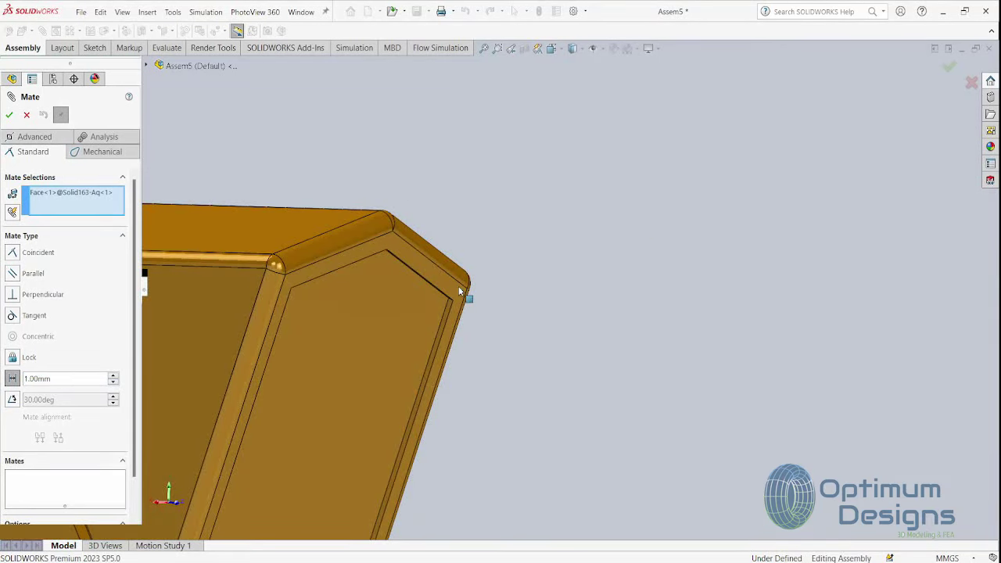
{"action": "scroll", "coordinate": [458, 286], "scroll_direction": "up", "scroll_amount": 2}
{"action": "scroll", "coordinate": [455, 305], "scroll_direction": "up", "scroll_amount": 3}
{"action": "scroll", "coordinate": [466, 332], "scroll_direction": "up", "scroll_amount": 3}
{"action": "scroll", "coordinate": [454, 334], "scroll_direction": "up", "scroll_amount": 1}
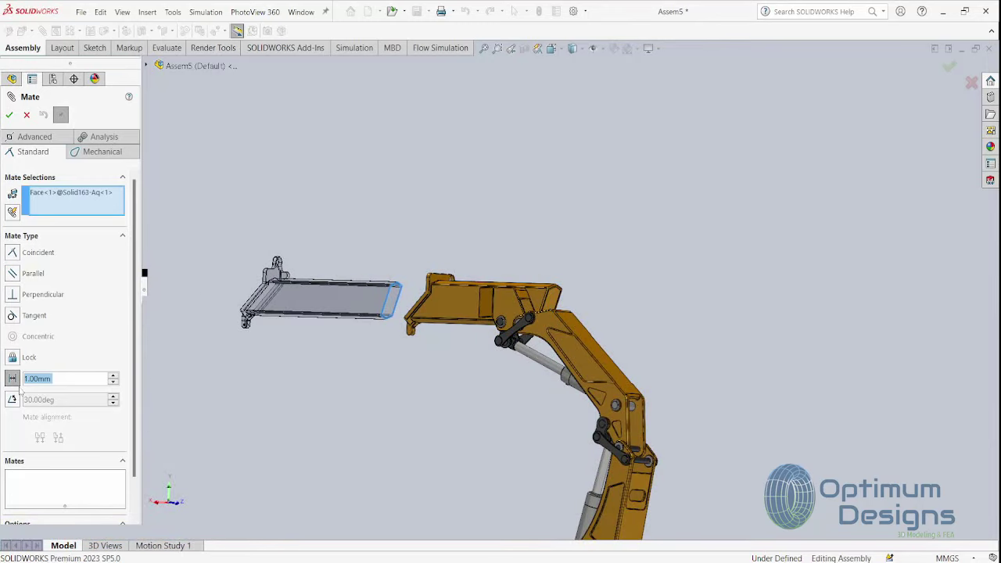
{"action": "scroll", "coordinate": [585, 280], "scroll_direction": "down", "scroll_amount": 2}
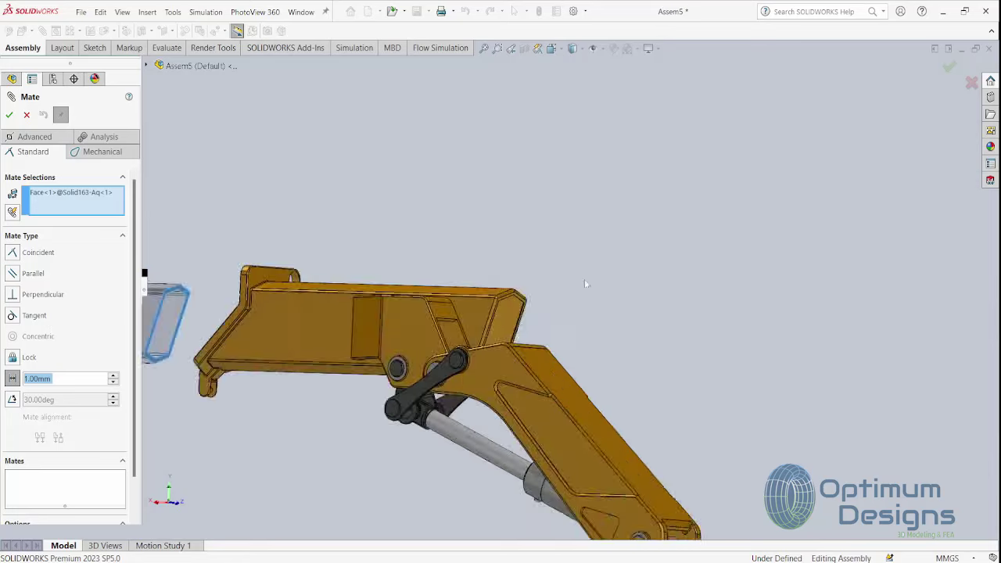
{"action": "scroll", "coordinate": [514, 297], "scroll_direction": "down", "scroll_amount": 2}
{"action": "scroll", "coordinate": [526, 301], "scroll_direction": "down", "scroll_amount": 2}
{"action": "left_click", "coordinate": [526, 301]}
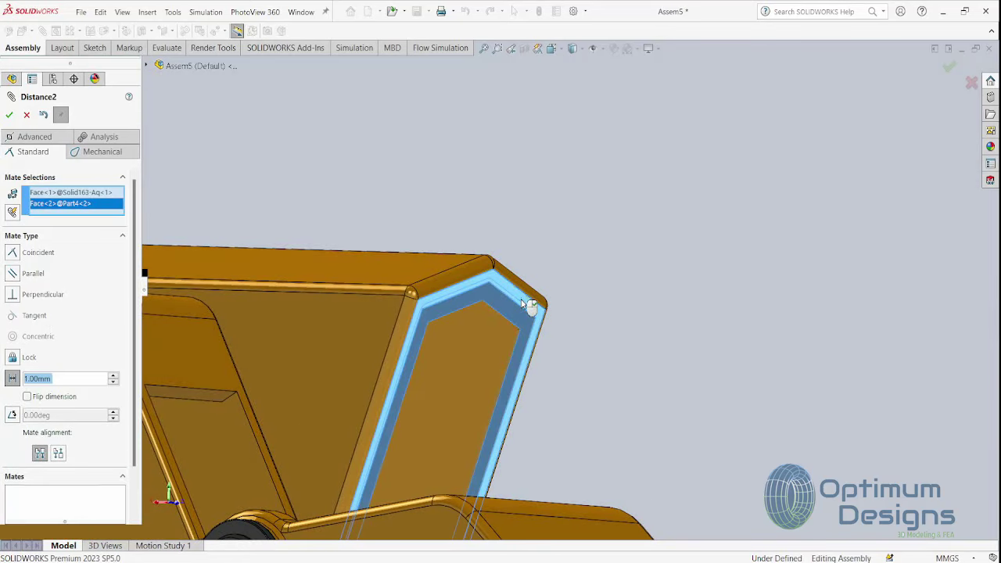
{"action": "scroll", "coordinate": [435, 335], "scroll_direction": "up", "scroll_amount": 5}
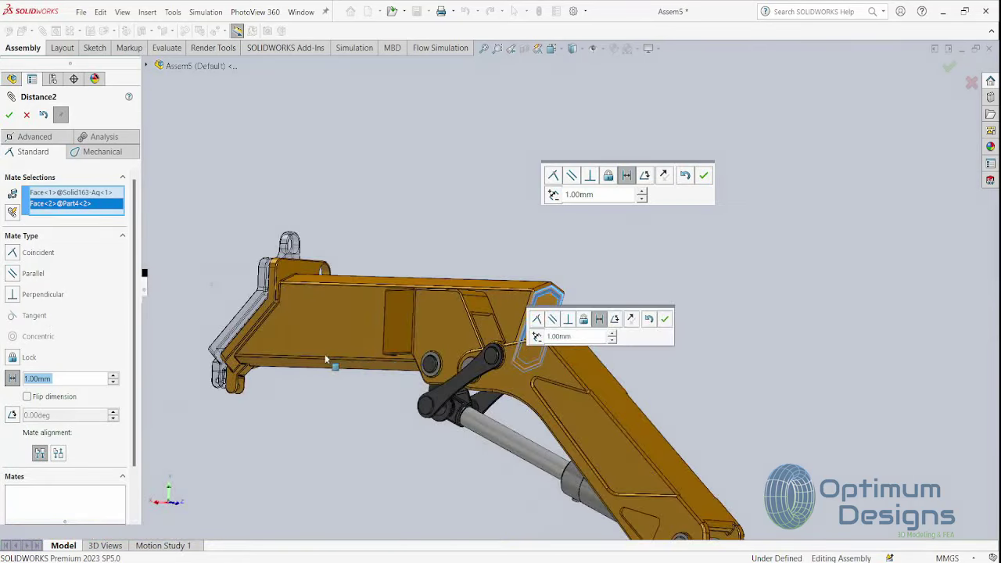
{"action": "scroll", "coordinate": [323, 363], "scroll_direction": "down", "scroll_amount": 2}
Step the distance up to 1350 mm and add it as Distance2
{"action": "left_click", "coordinate": [76, 382]}
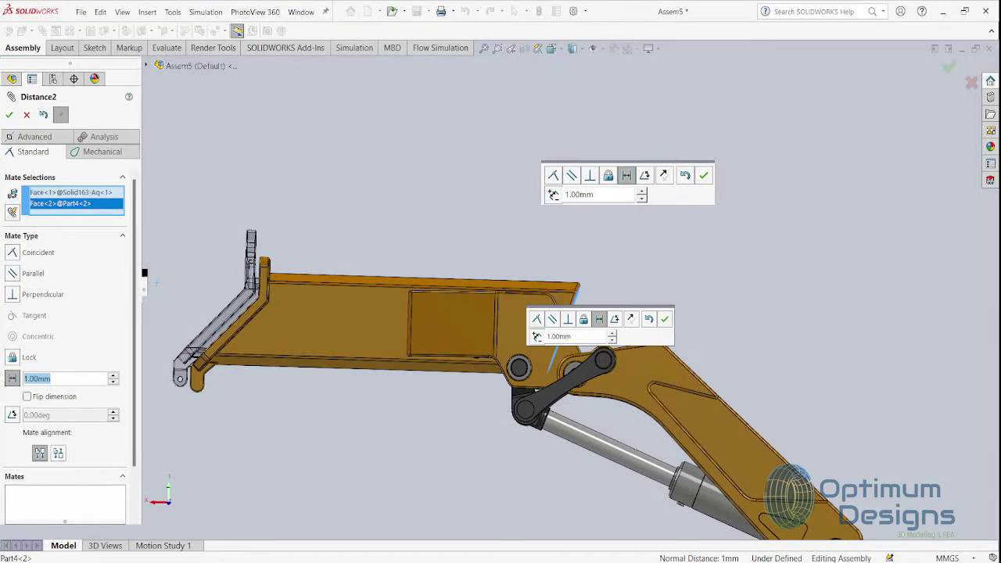
{"action": "type", "text": "1"}
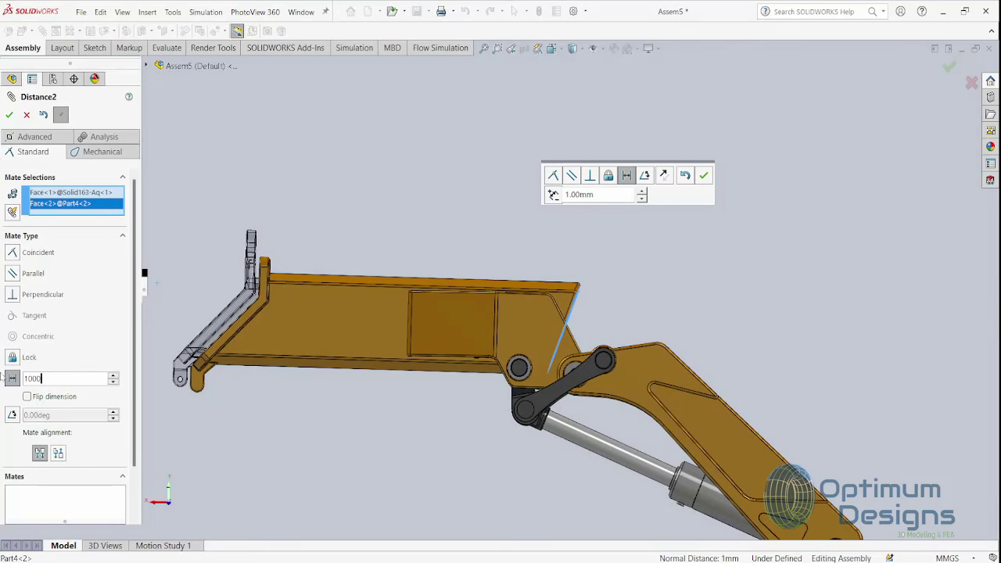
{"action": "key", "text": "Return"}
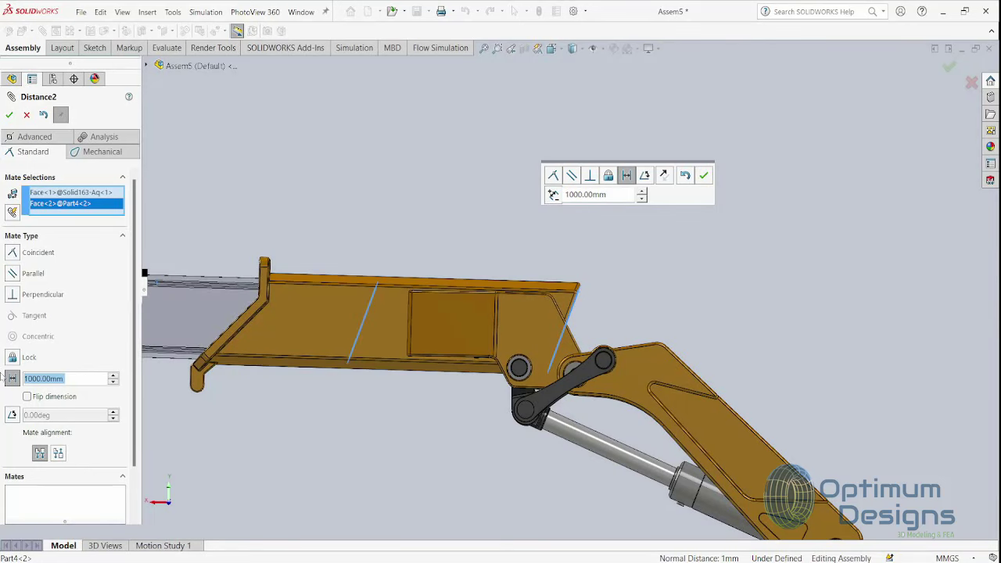
{"action": "key", "text": "Return"}
{"action": "type", "text": "1200"}
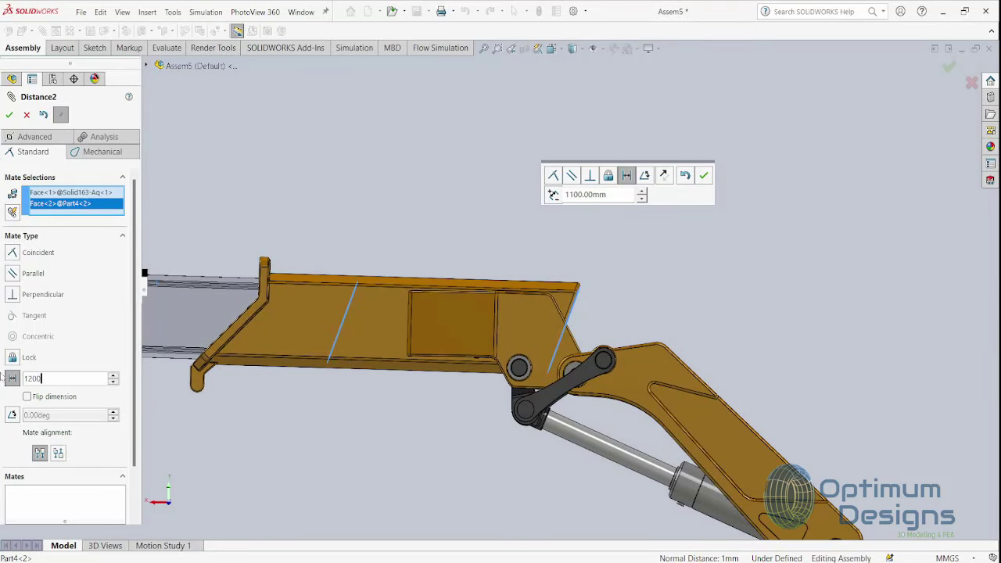
{"action": "key", "text": "Return"}
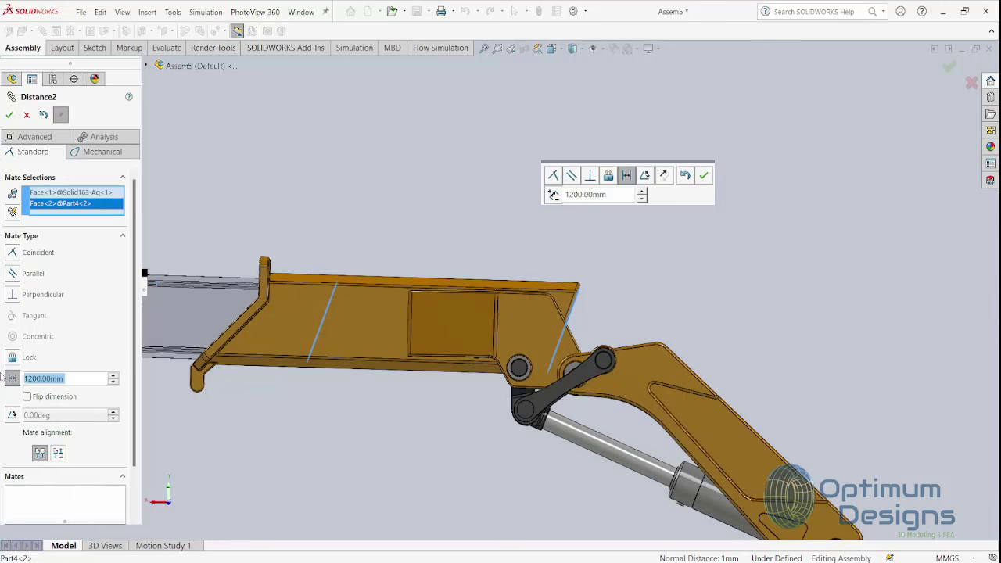
{"action": "type", "text": "1350"}
{"action": "key", "text": "Return"}
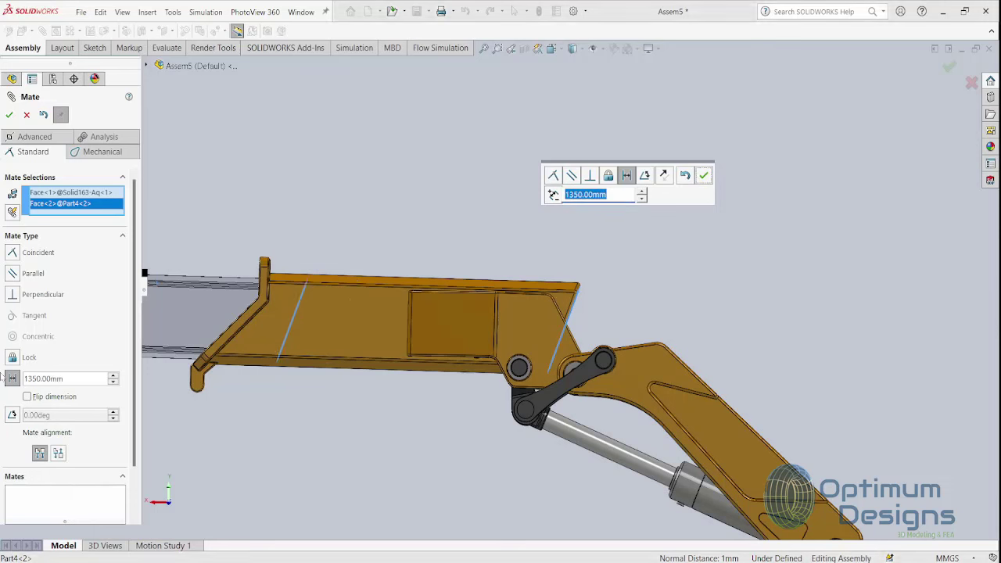
{"action": "key", "text": "Return"}
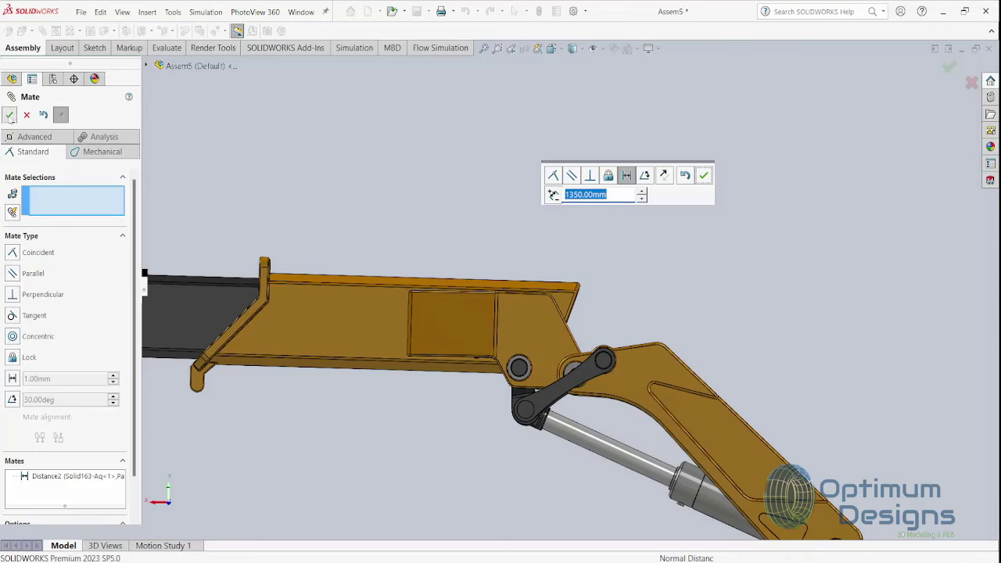
Close the Mate tool and orbit to view the whole boom
{"action": "left_click", "coordinate": [10, 114]}
{"action": "scroll", "coordinate": [387, 244], "scroll_direction": "down", "scroll_amount": 2}
{"action": "middle_click_drag", "start_coordinate": [403, 263], "coordinate": [162, 43]}
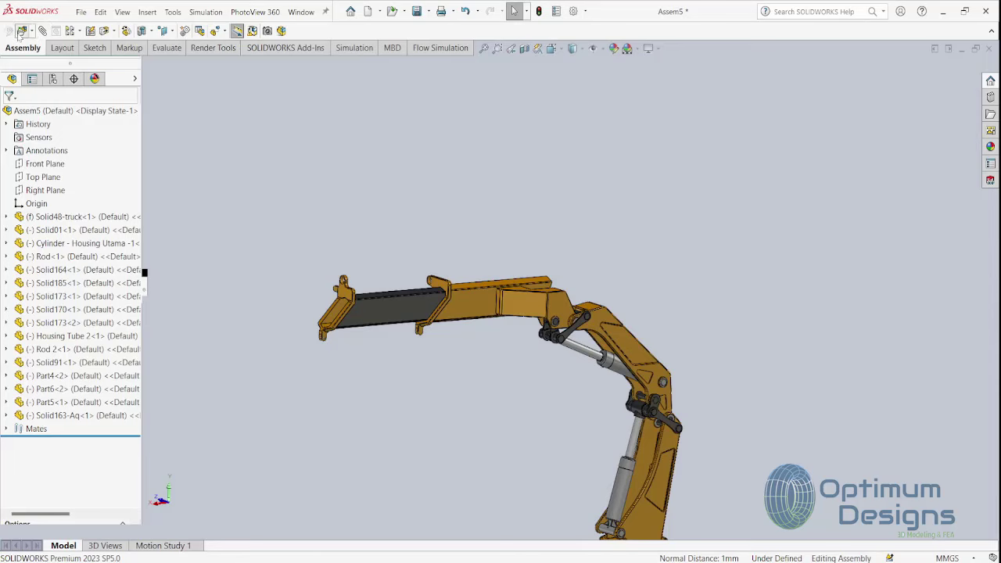
{"action": "left_click", "coordinate": [20, 31]}
Insert Solid163-B.SLDPRT from the Crane folder and place it beside the boom tip
{"action": "left_click", "coordinate": [58, 353]}
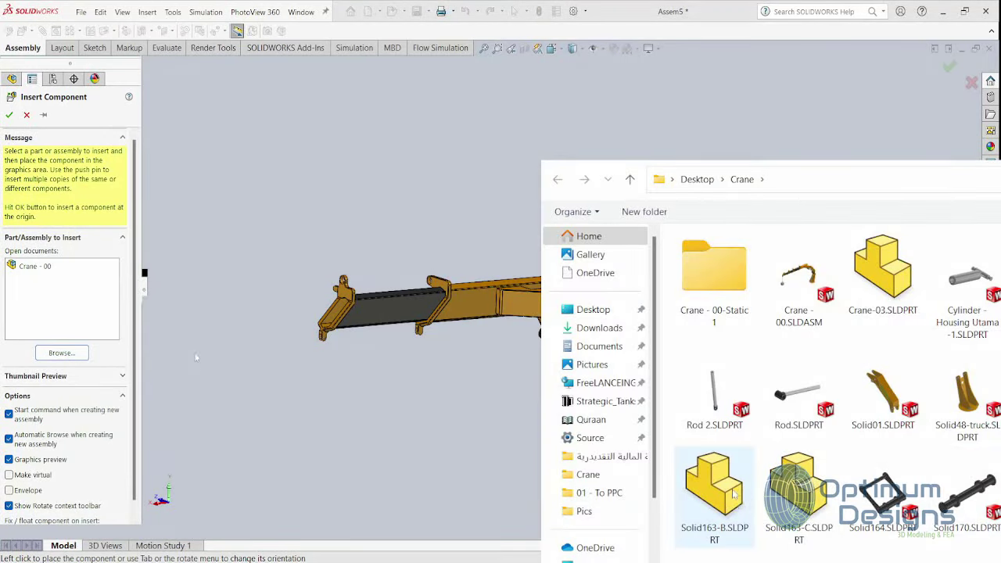
{"action": "left_click", "coordinate": [734, 491]}
{"action": "double_click", "coordinate": [714, 477]}
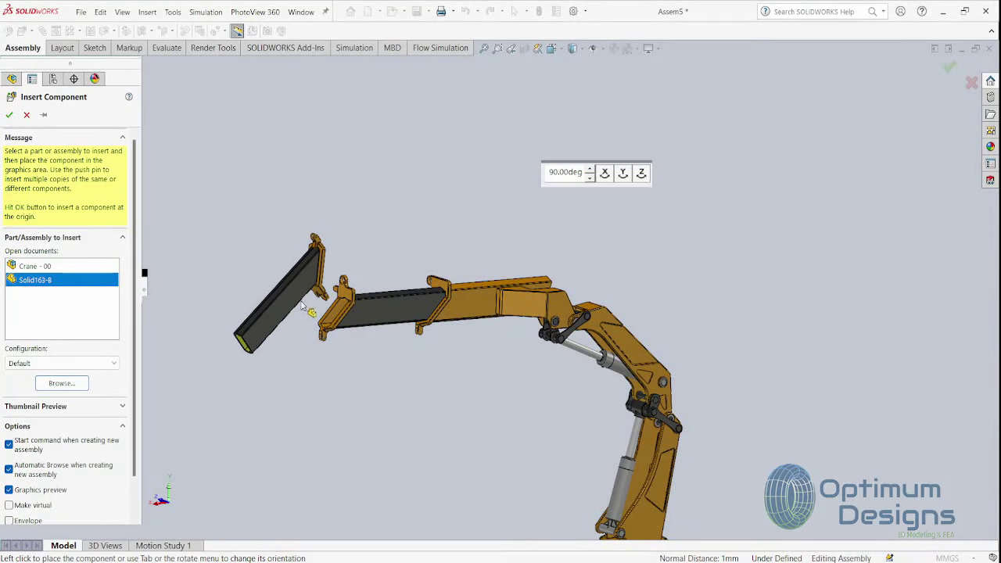
{"action": "left_click", "coordinate": [352, 305]}
{"action": "scroll", "coordinate": [352, 305], "scroll_direction": "down", "scroll_amount": 2}
{"action": "scroll", "coordinate": [352, 305], "scroll_direction": "down", "scroll_amount": 2}
{"action": "scroll", "coordinate": [324, 291], "scroll_direction": "down", "scroll_amount": 2}
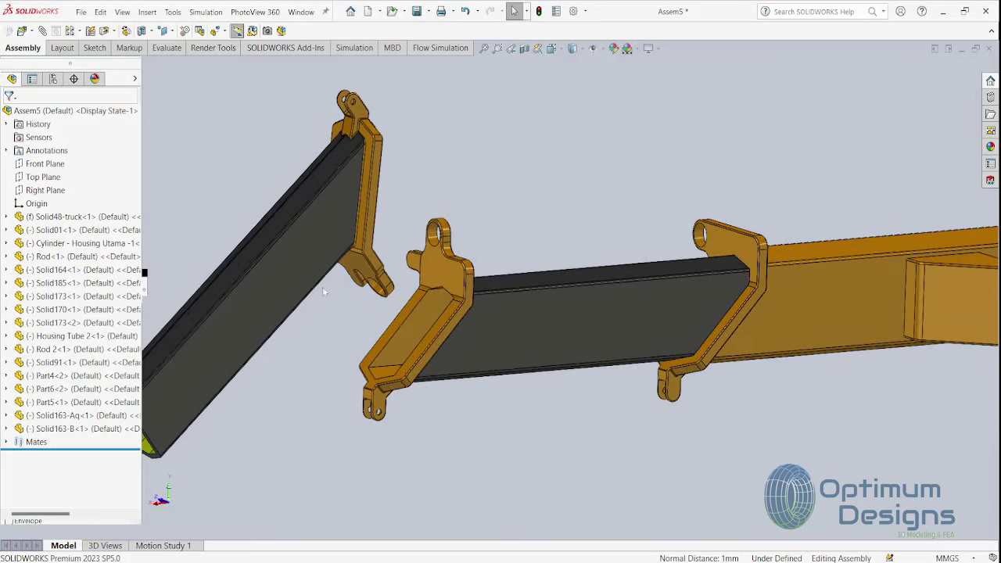
{"action": "mouse_move", "coordinate": [313, 290]}
{"action": "middle_mouse_down"}
{"action": "mouse_move", "coordinate": [217, 286]}
{"action": "mouse_move", "coordinate": [201, 336]}
{"action": "mouse_move", "coordinate": [174, 320]}
{"action": "mouse_move", "coordinate": [201, 248]}
{"action": "mouse_move", "coordinate": [245, 235]}
{"action": "mouse_move", "coordinate": [241, 191]}
{"action": "mouse_move", "coordinate": [175, 69]}
{"action": "mouse_move", "coordinate": [216, 4]}
{"action": "mouse_move", "coordinate": [380, 146]}
{"action": "mouse_move", "coordinate": [380, 197]}
{"action": "middle_mouse_up"}
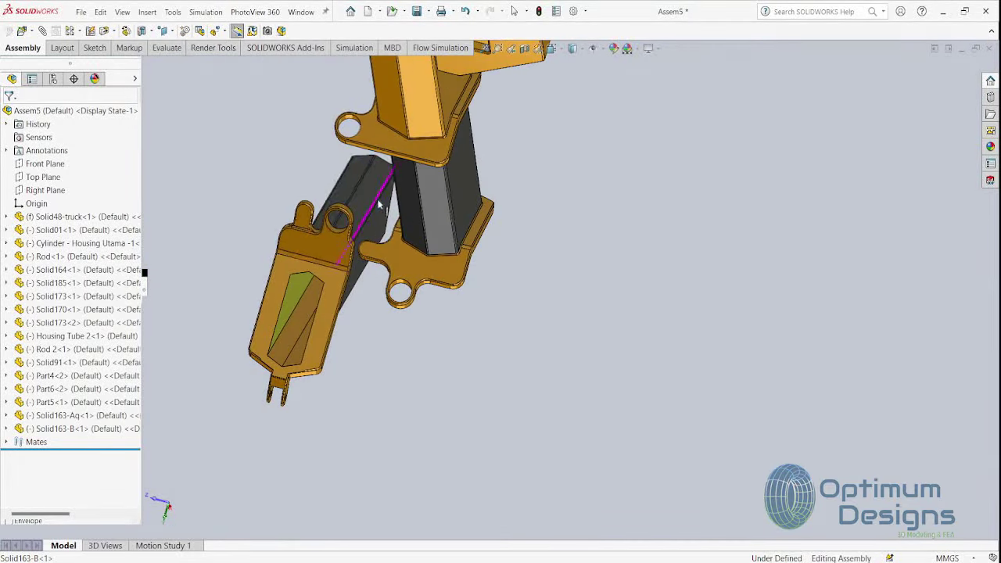
Pair a Solid163-B face with the inner boom face and try a flipped 1 mm Distance mate
{"action": "left_click", "coordinate": [352, 182]}
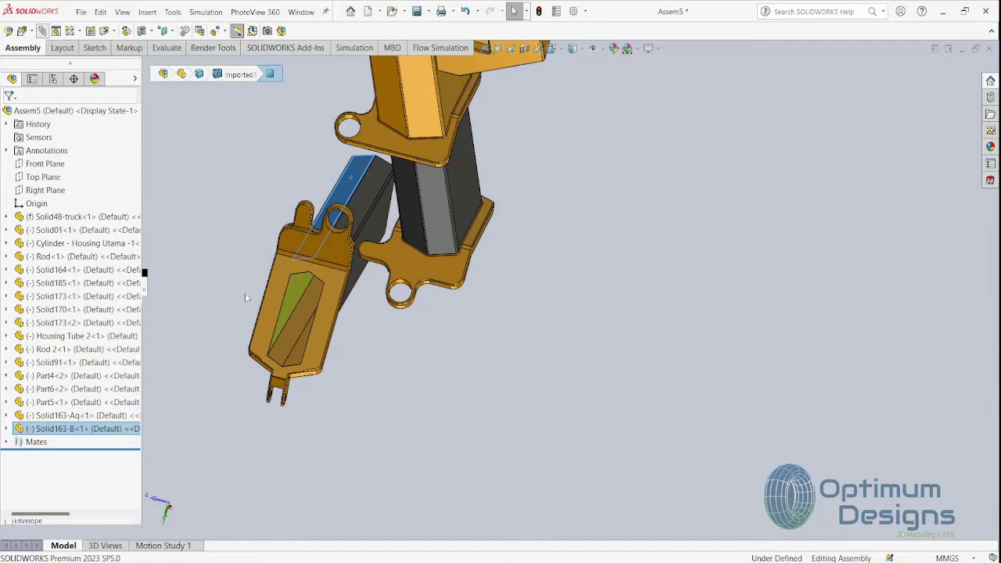
{"action": "mouse_move", "coordinate": [309, 323]}
{"action": "middle_mouse_down"}
{"action": "mouse_move", "coordinate": [362, 149]}
{"action": "mouse_move", "coordinate": [374, 4]}
{"action": "mouse_move", "coordinate": [384, 219]}
{"action": "mouse_move", "coordinate": [438, 395]}
{"action": "middle_mouse_up"}
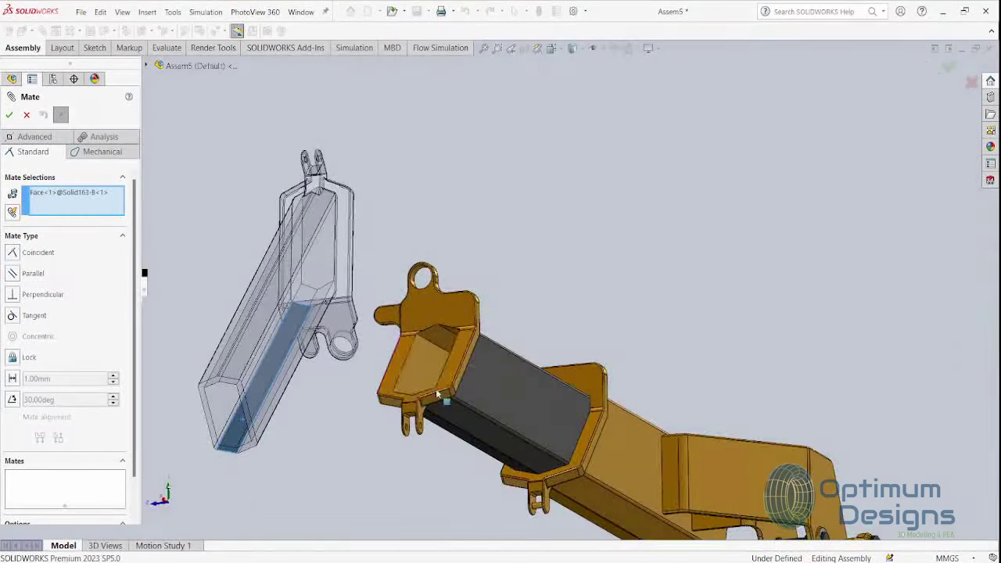
{"action": "left_click", "coordinate": [443, 338]}
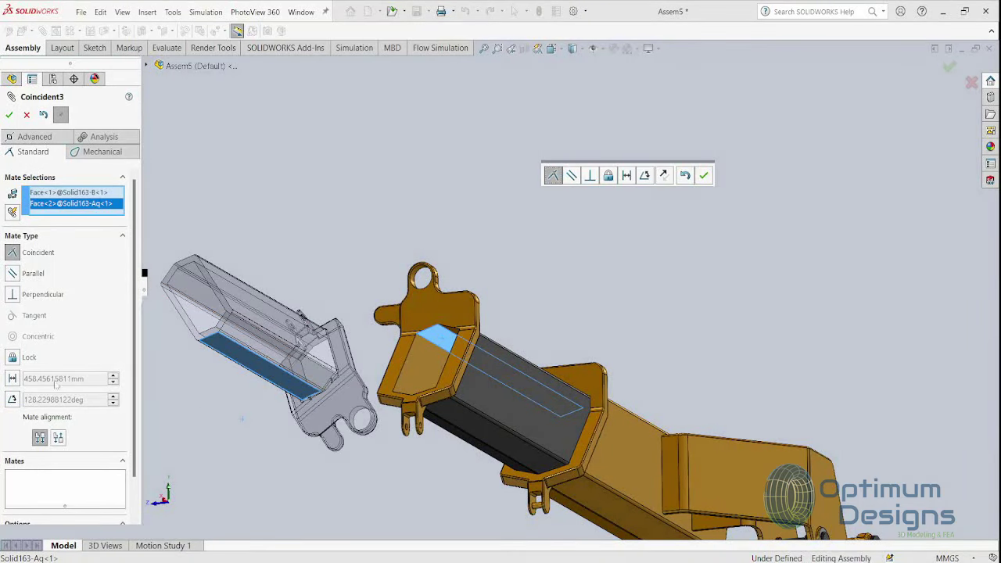
{"action": "left_click", "coordinate": [59, 438]}
{"action": "mouse_move", "coordinate": [298, 414]}
{"action": "middle_mouse_down"}
{"action": "mouse_move", "coordinate": [286, 394]}
{"action": "mouse_move", "coordinate": [282, 442]}
{"action": "middle_mouse_up"}
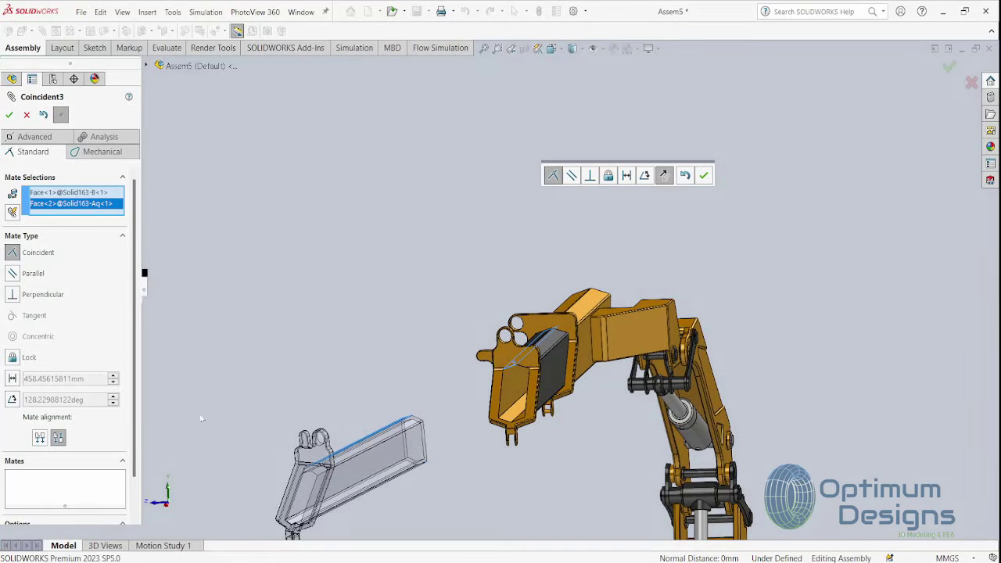
{"action": "left_click", "coordinate": [12, 379]}
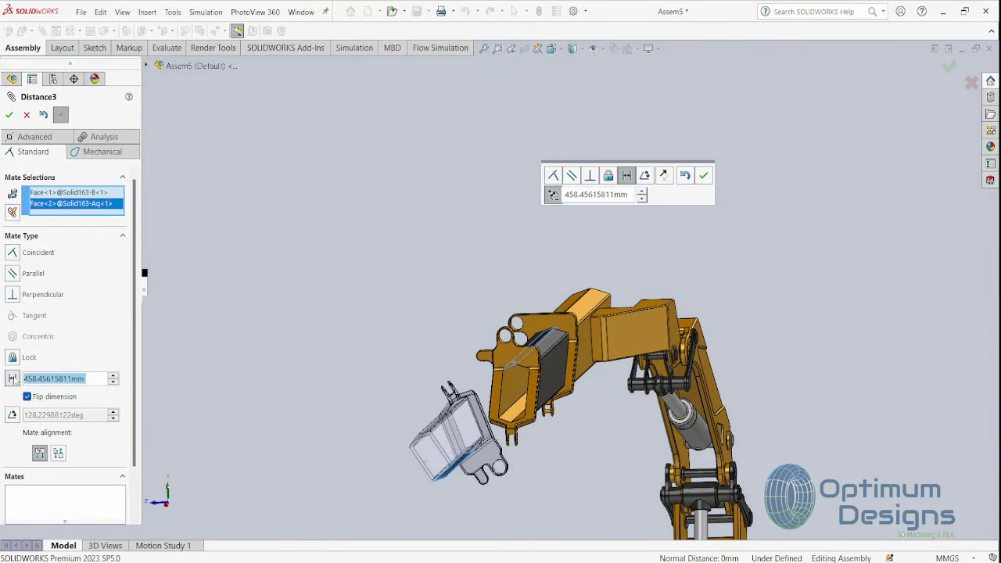
{"action": "type", "text": "1"}
{"action": "key", "text": "Return"}
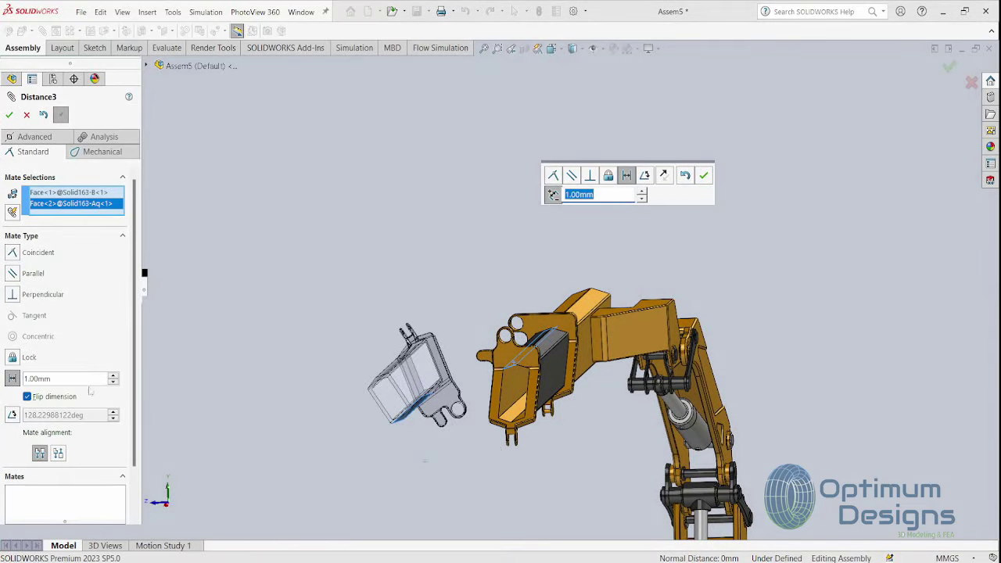
{"action": "left_click", "coordinate": [58, 453]}
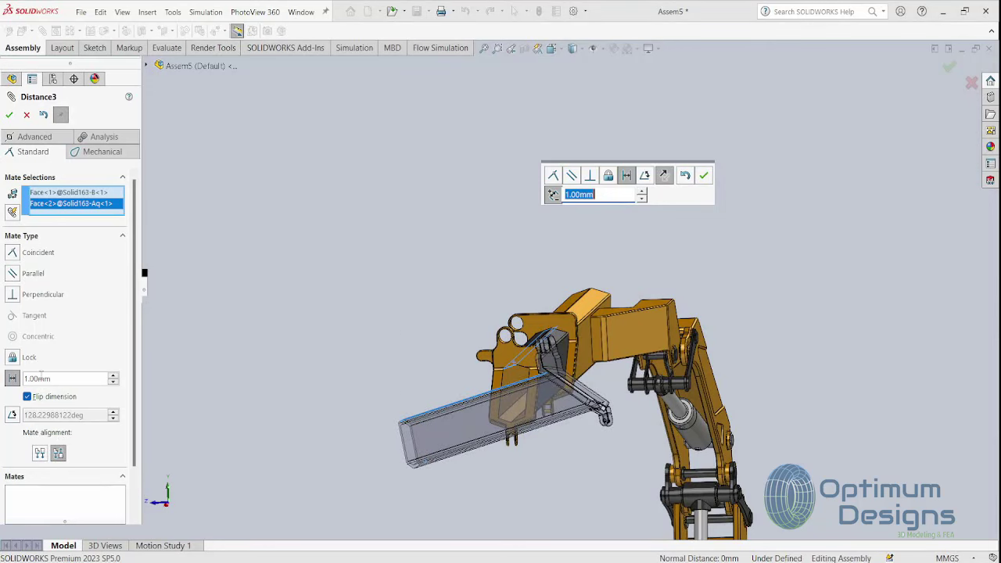
Change the mate to an anti-aligned Parallel mate and confirm it
{"action": "left_click", "coordinate": [22, 275]}
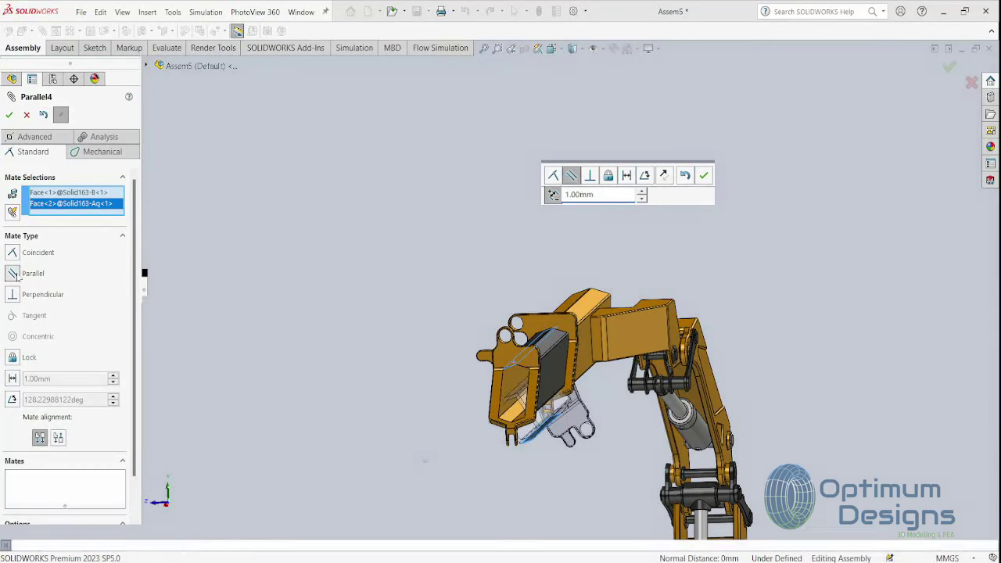
{"action": "left_click", "coordinate": [58, 438]}
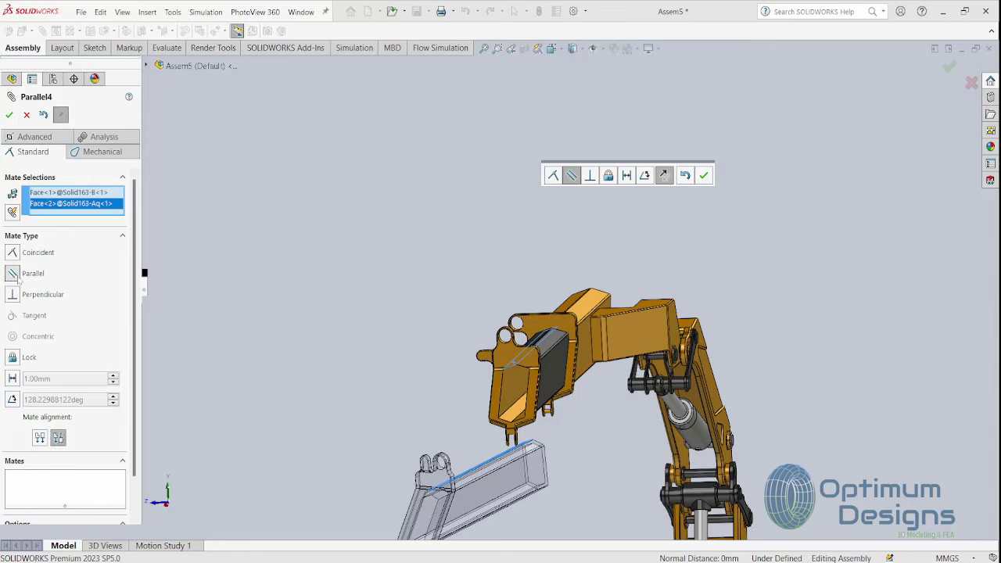
{"action": "left_click", "coordinate": [8, 115]}
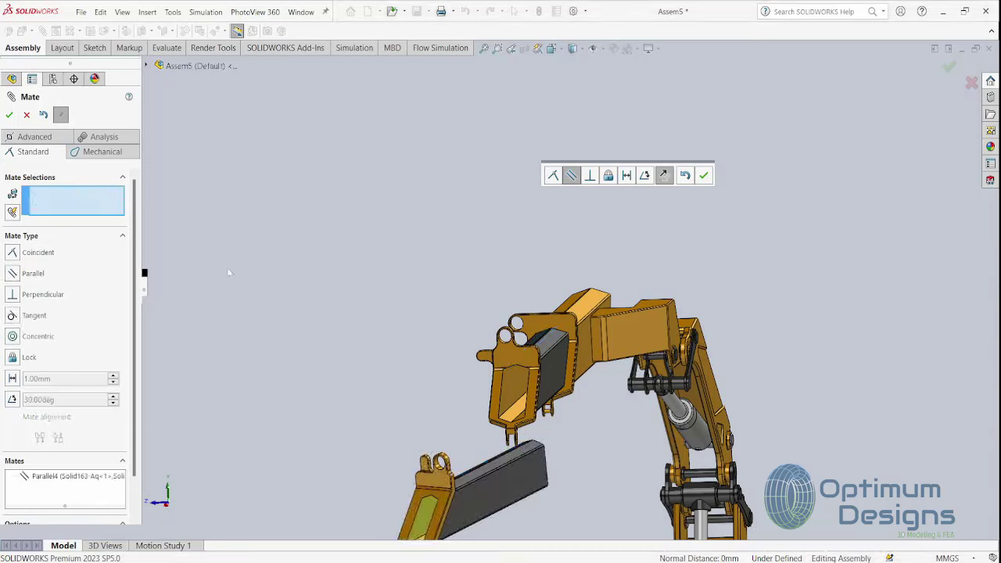
{"action": "scroll", "coordinate": [531, 451], "scroll_direction": "down", "scroll_amount": 2}
{"action": "scroll", "coordinate": [531, 450], "scroll_direction": "down", "scroll_amount": 2}
{"action": "left_click", "coordinate": [526, 467]}
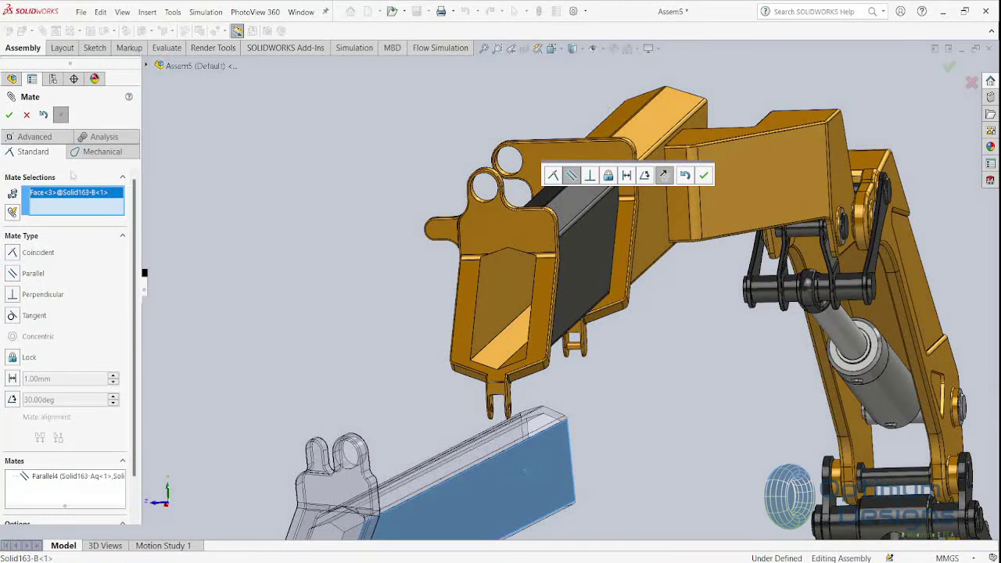
Add a width mate centring Solid163-B between the inner faces of Solid163-Aq (Width16)
{"action": "left_click", "coordinate": [35, 137]}
{"action": "left_click", "coordinate": [13, 290]}
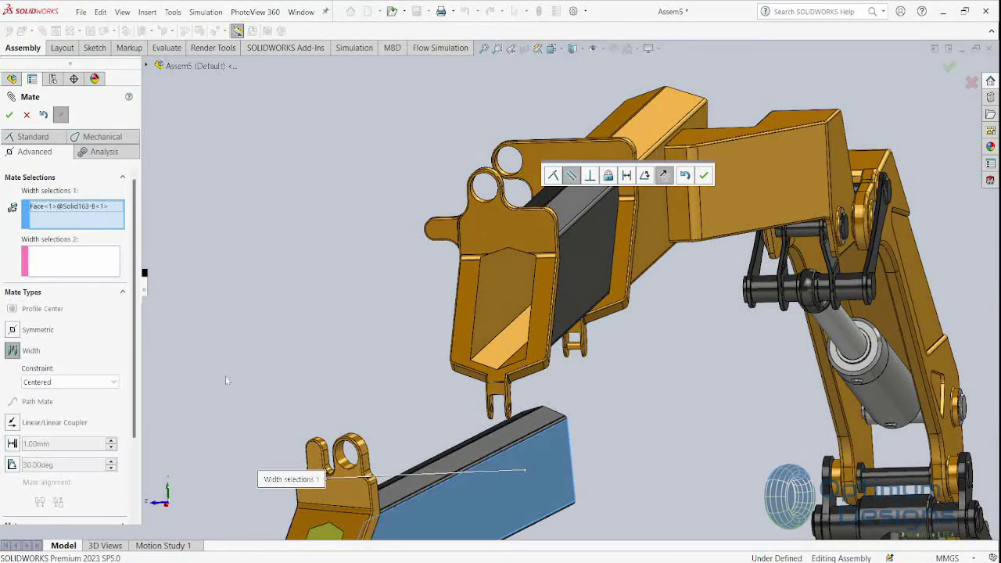
{"action": "mouse_move", "coordinate": [331, 477]}
{"action": "middle_mouse_down"}
{"action": "mouse_move", "coordinate": [454, 425]}
{"action": "mouse_move", "coordinate": [336, 431]}
{"action": "middle_mouse_up"}
{"action": "left_click", "coordinate": [329, 434]}
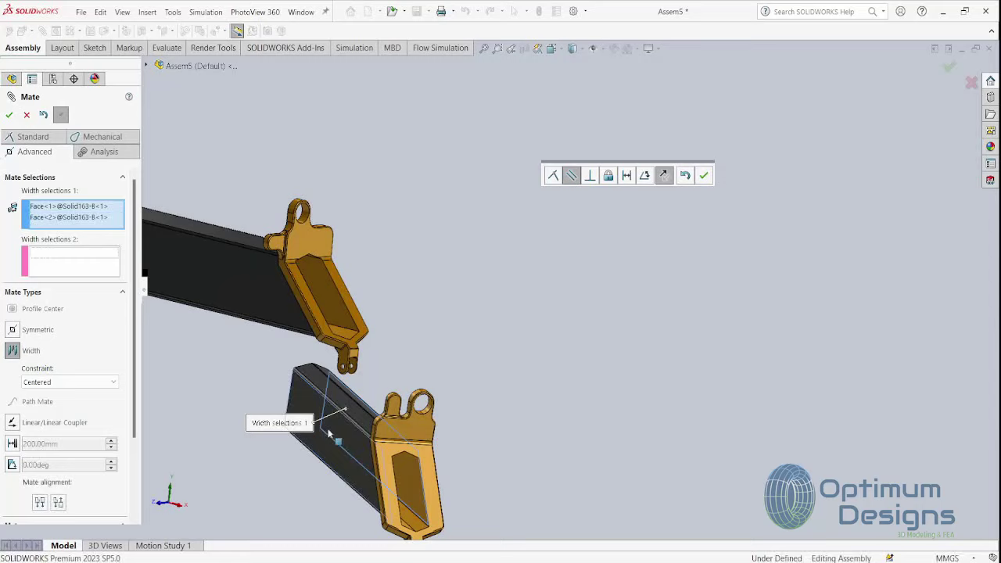
{"action": "left_click", "coordinate": [252, 290]}
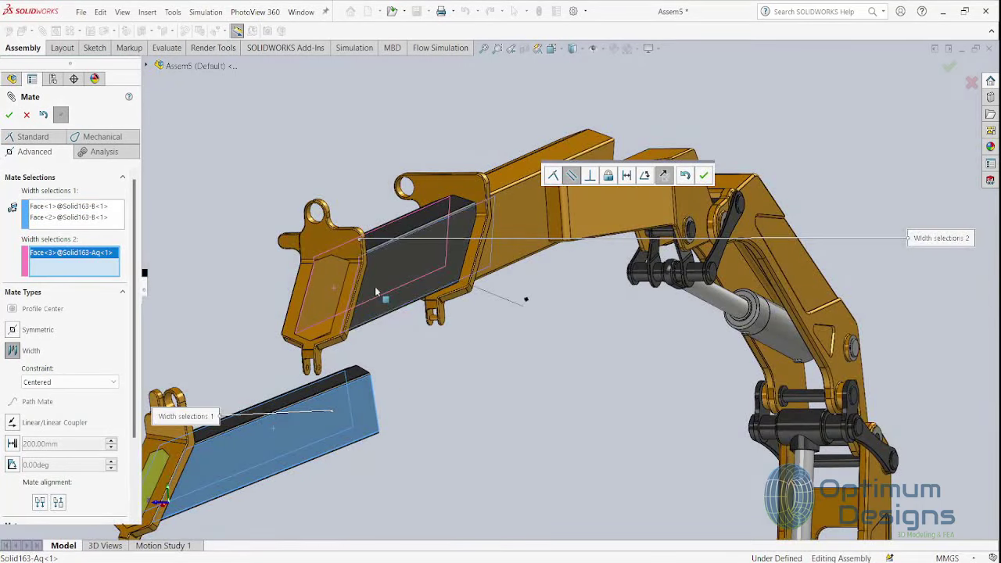
{"action": "left_click", "coordinate": [374, 287]}
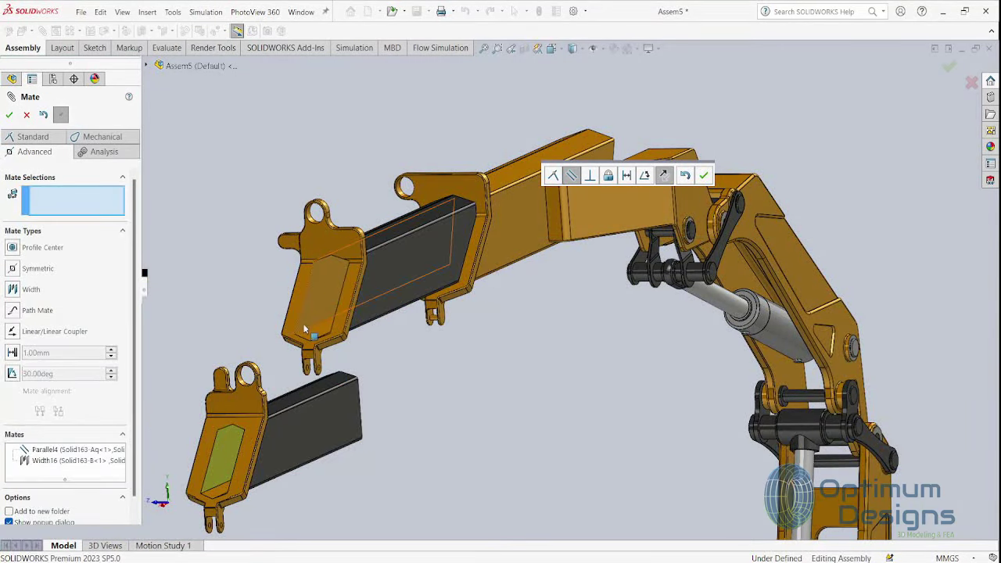
Add a 1.00 mm distance mate between Solid163-Aq and Solid163-B, then close the Mate tool
{"action": "mouse_move", "coordinate": [305, 329]}
{"action": "middle_mouse_down"}
{"action": "mouse_move", "coordinate": [352, 313]}
{"action": "mouse_move", "coordinate": [324, 337]}
{"action": "middle_mouse_up"}
{"action": "left_click", "coordinate": [324, 336]}
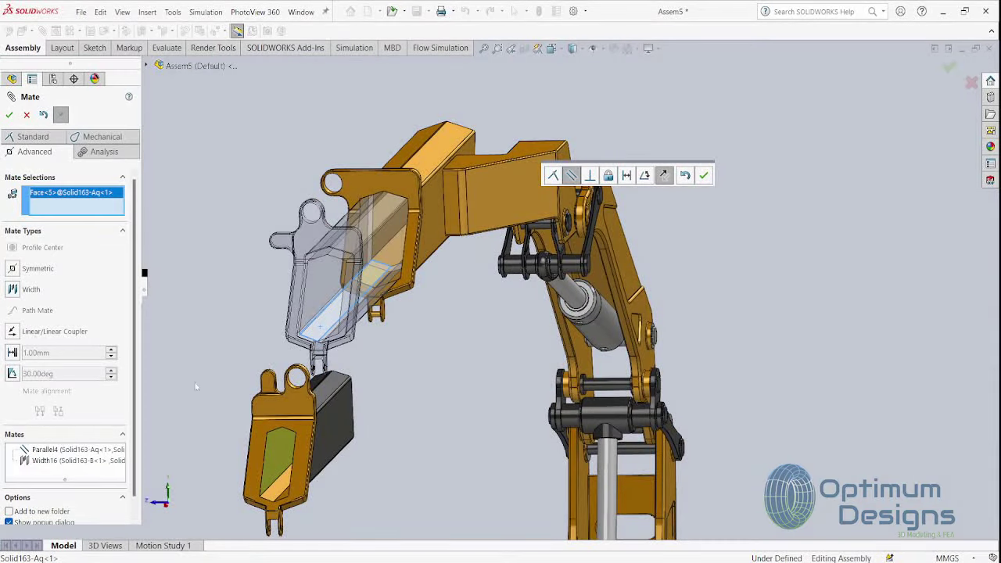
{"action": "left_click", "coordinate": [22, 348]}
{"action": "middle_click_drag", "start_coordinate": [278, 461], "coordinate": [273, 473]}
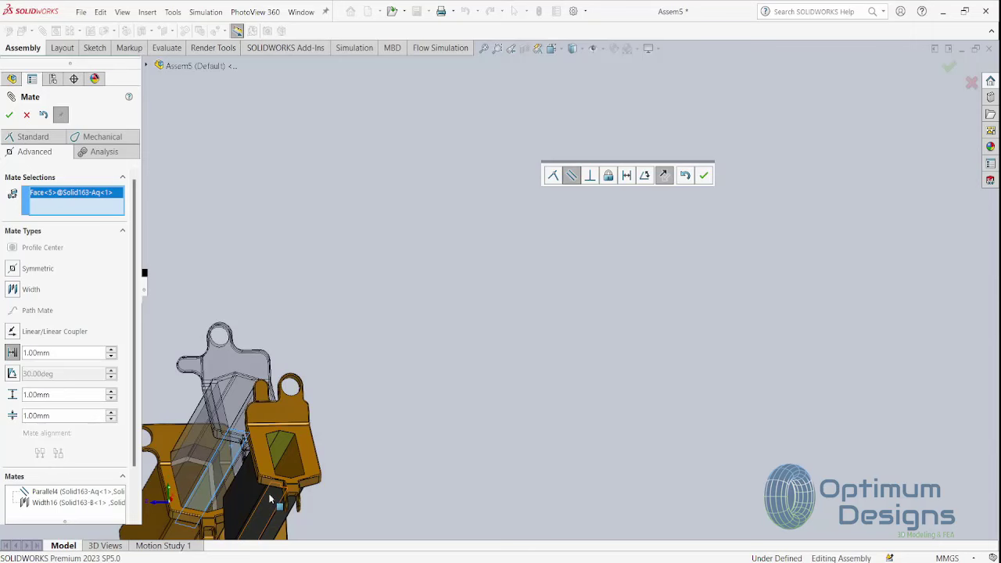
{"action": "left_click", "coordinate": [270, 497]}
{"action": "middle_click_drag", "start_coordinate": [312, 429], "coordinate": [242, 464]}
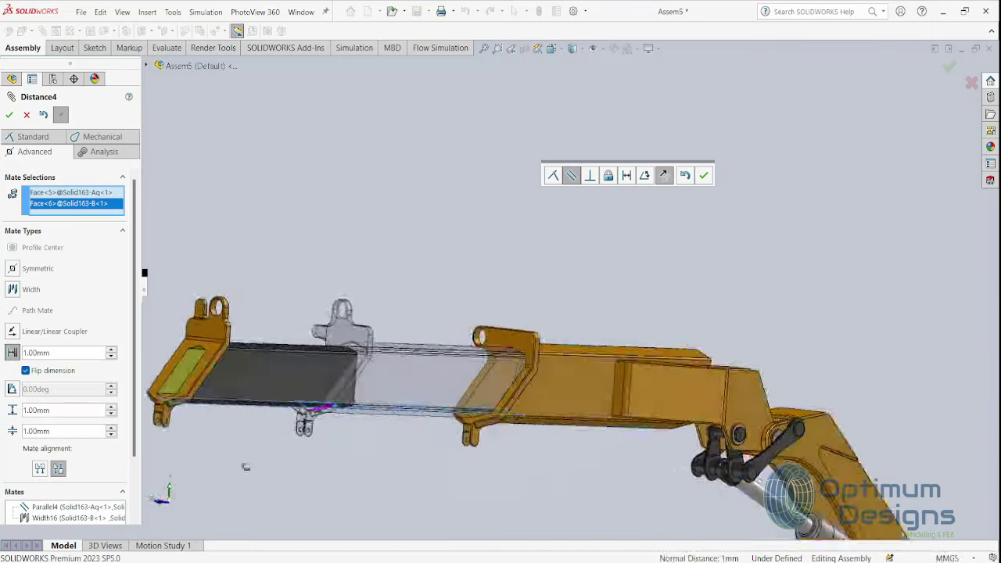
{"action": "left_click", "coordinate": [10, 115]}
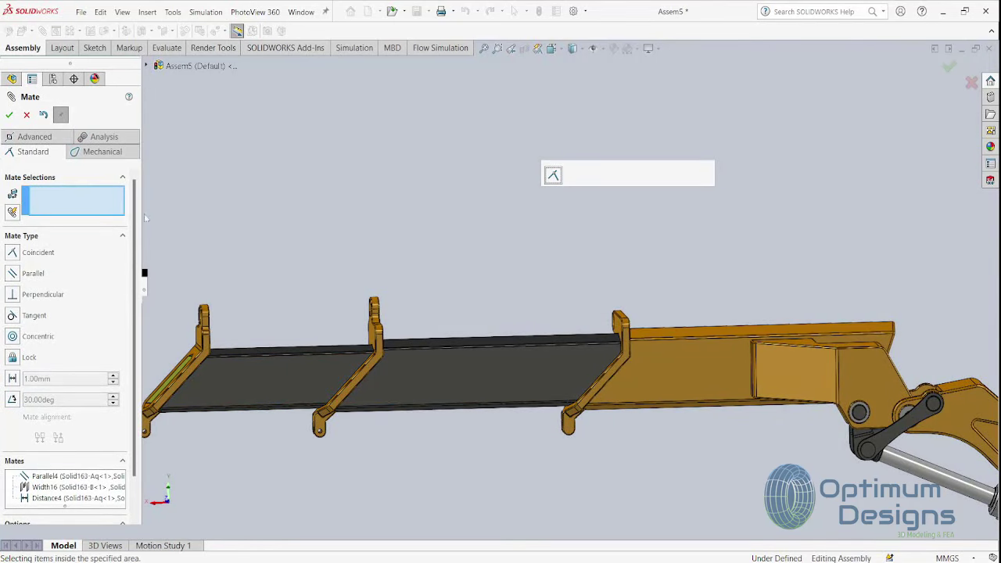
{"action": "left_click", "coordinate": [9, 115]}
Switch to trimetric view and insert Solid163-C from the Crane folder near the boom tip
{"action": "key", "text": "space"}
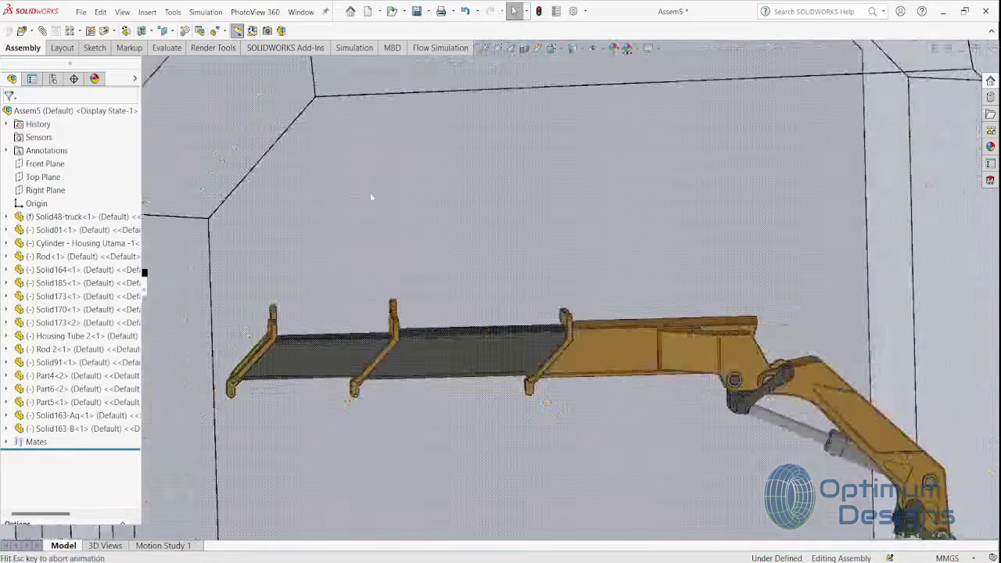
{"action": "left_click", "coordinate": [361, 276]}
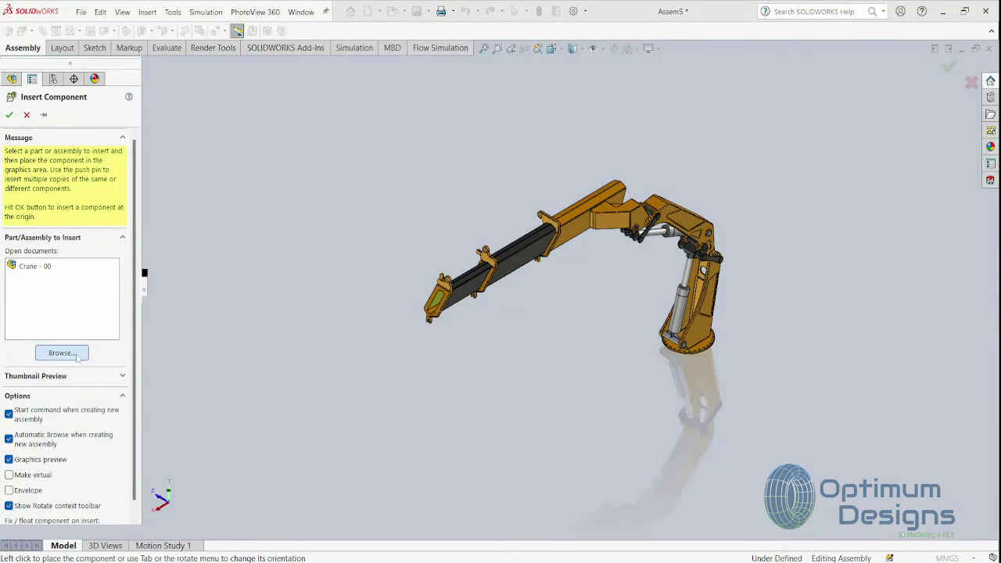
{"action": "left_click", "coordinate": [62, 353]}
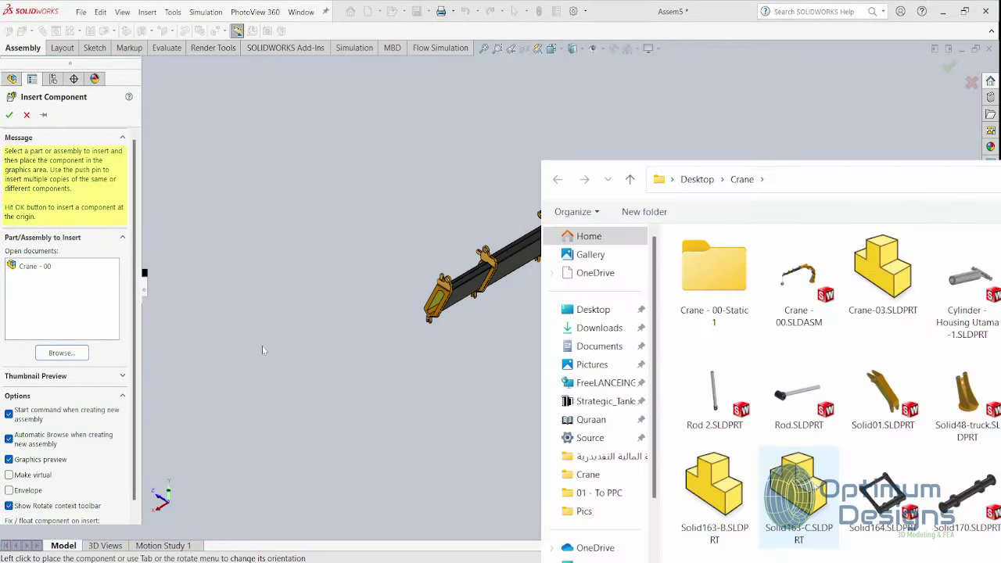
{"action": "double_click", "coordinate": [797, 477]}
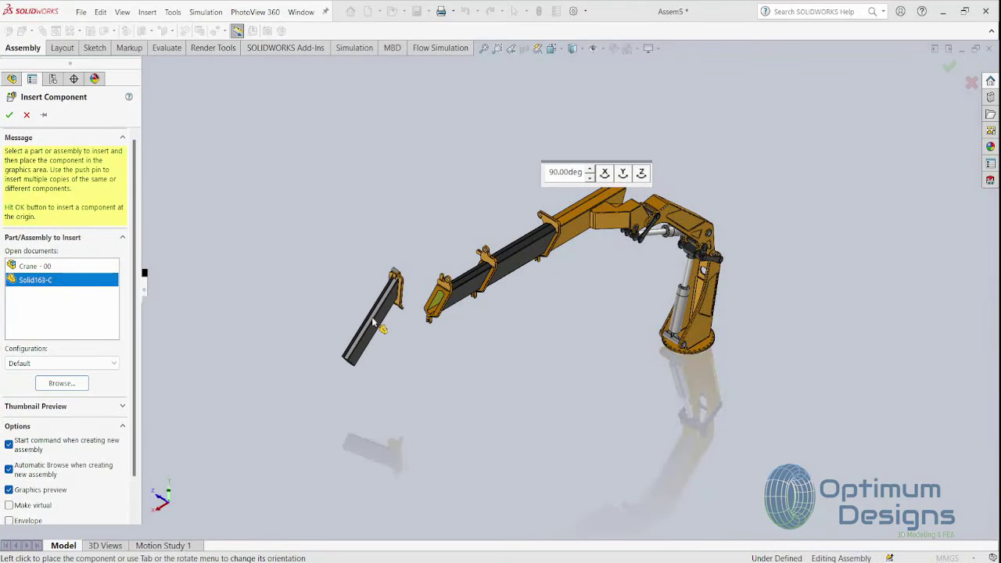
{"action": "left_click", "coordinate": [373, 321]}
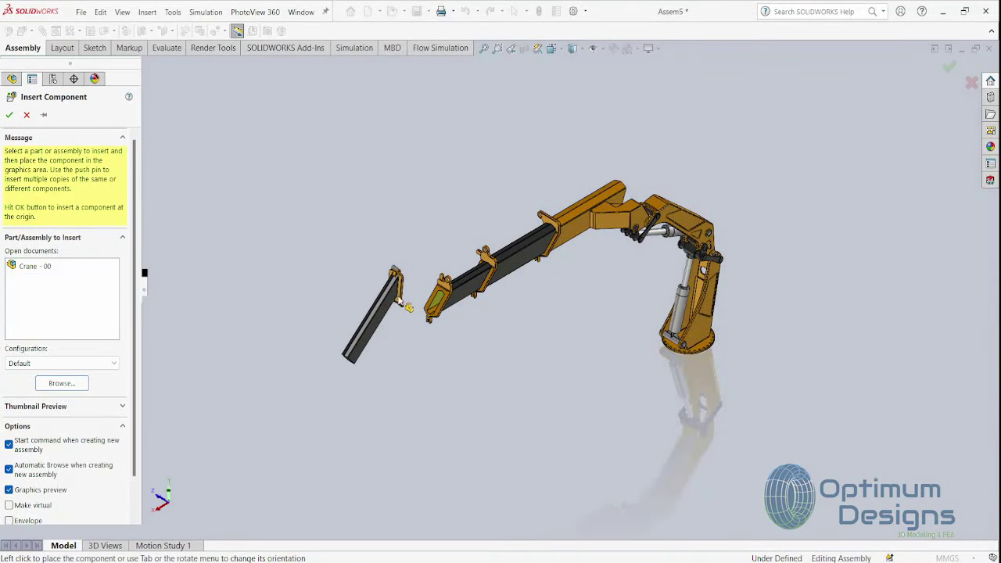
{"action": "scroll", "coordinate": [426, 295], "scroll_direction": "down", "scroll_amount": 5}
{"action": "scroll", "coordinate": [563, 295], "scroll_direction": "up", "scroll_amount": 1}
{"action": "scroll", "coordinate": [562, 295], "scroll_direction": "down", "scroll_amount": 1}
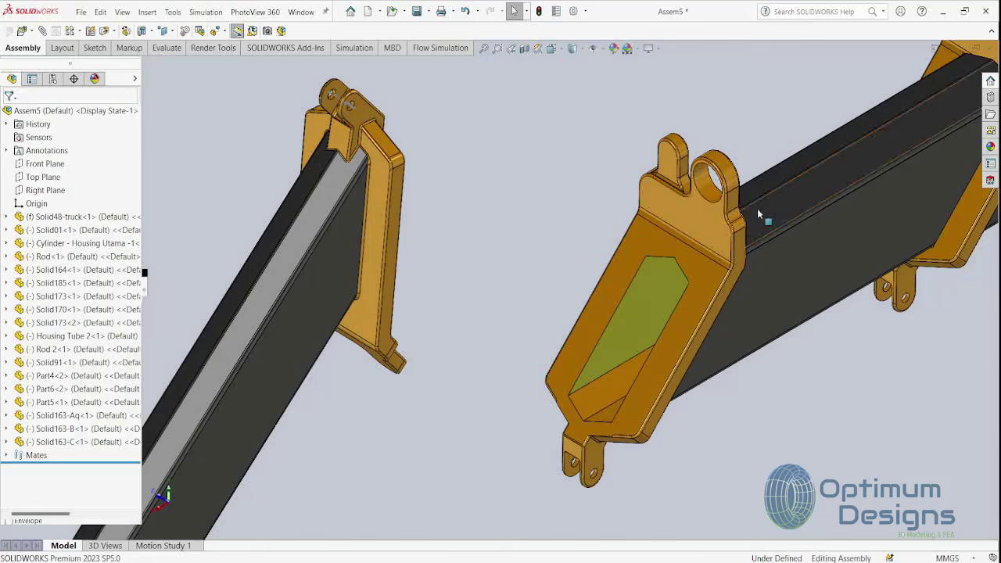
Mate a Solid163-C face parallel to the Solid163-B top face with flipped alignment (Parallel5)
{"action": "left_click", "coordinate": [766, 184]}
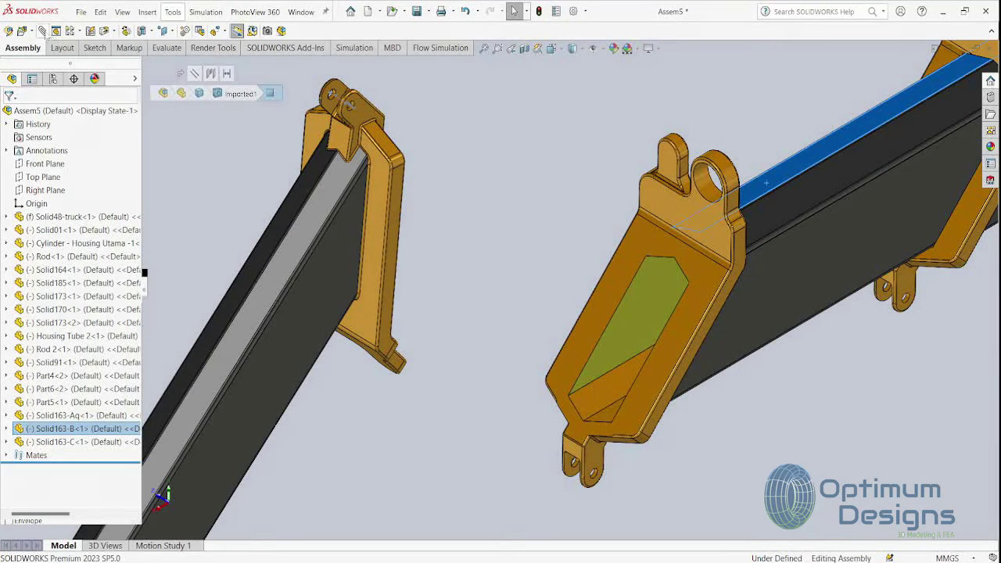
{"action": "left_click", "coordinate": [162, 94]}
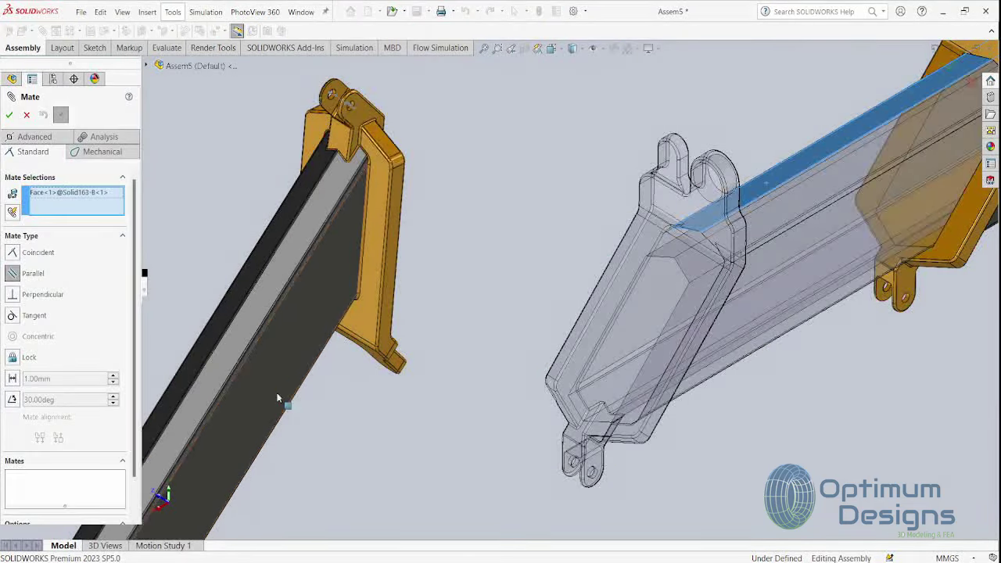
{"action": "mouse_move", "coordinate": [280, 402]}
{"action": "middle_mouse_down"}
{"action": "mouse_move", "coordinate": [274, 384]}
{"action": "mouse_move", "coordinate": [253, 539]}
{"action": "mouse_move", "coordinate": [208, 410]}
{"action": "mouse_move", "coordinate": [221, 530]}
{"action": "mouse_move", "coordinate": [329, 297]}
{"action": "middle_mouse_up"}
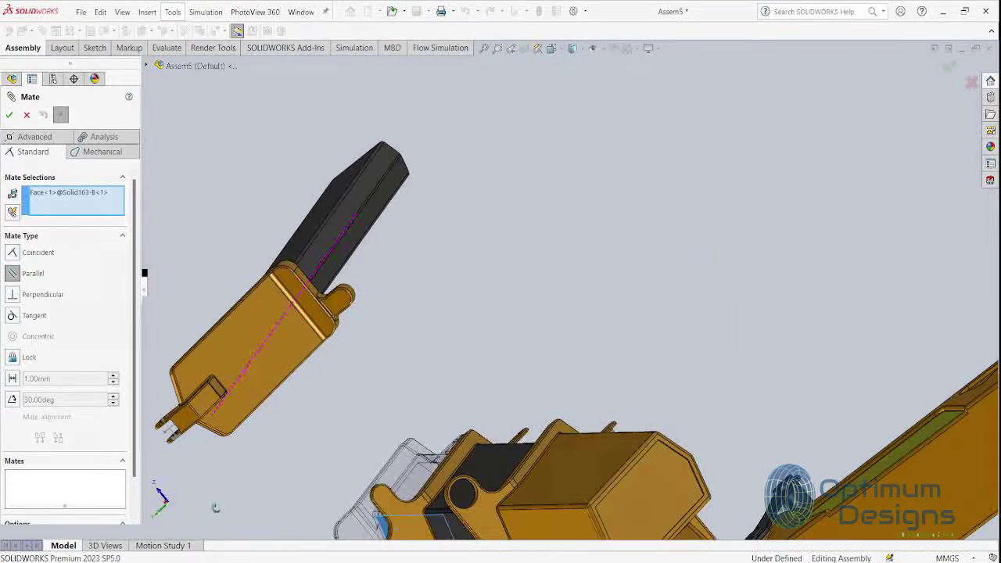
{"action": "left_click", "coordinate": [335, 251]}
{"action": "mouse_move", "coordinate": [334, 252]}
{"action": "middle_mouse_down"}
{"action": "mouse_move", "coordinate": [514, 289]}
{"action": "mouse_move", "coordinate": [494, 331]}
{"action": "mouse_move", "coordinate": [501, 360]}
{"action": "mouse_move", "coordinate": [509, 252]}
{"action": "mouse_move", "coordinate": [545, 357]}
{"action": "middle_mouse_up"}
{"action": "scroll", "coordinate": [501, 360], "scroll_direction": "up", "scroll_amount": 2}
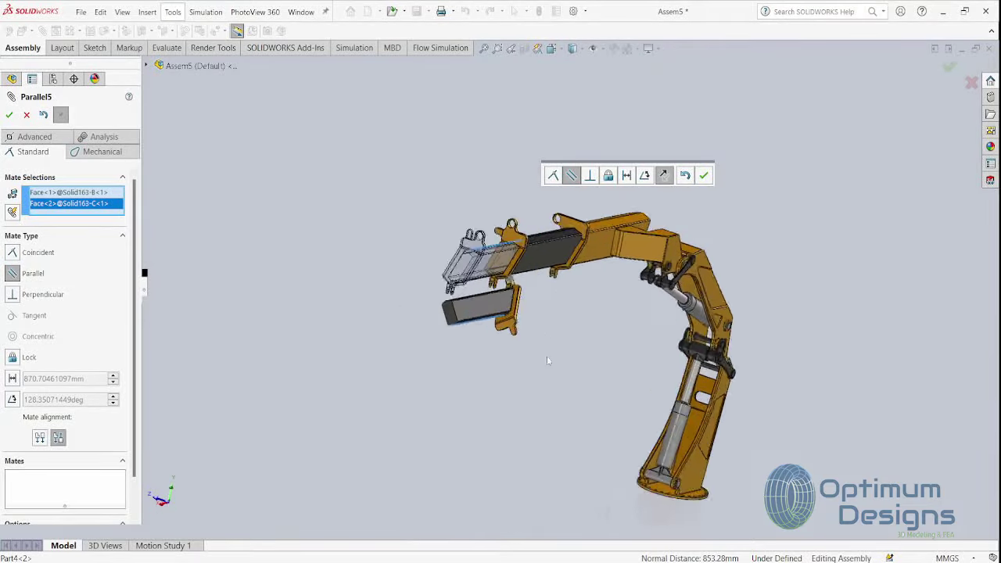
{"action": "scroll", "coordinate": [545, 357], "scroll_direction": "down", "scroll_amount": 4}
{"action": "left_click", "coordinate": [664, 175]}
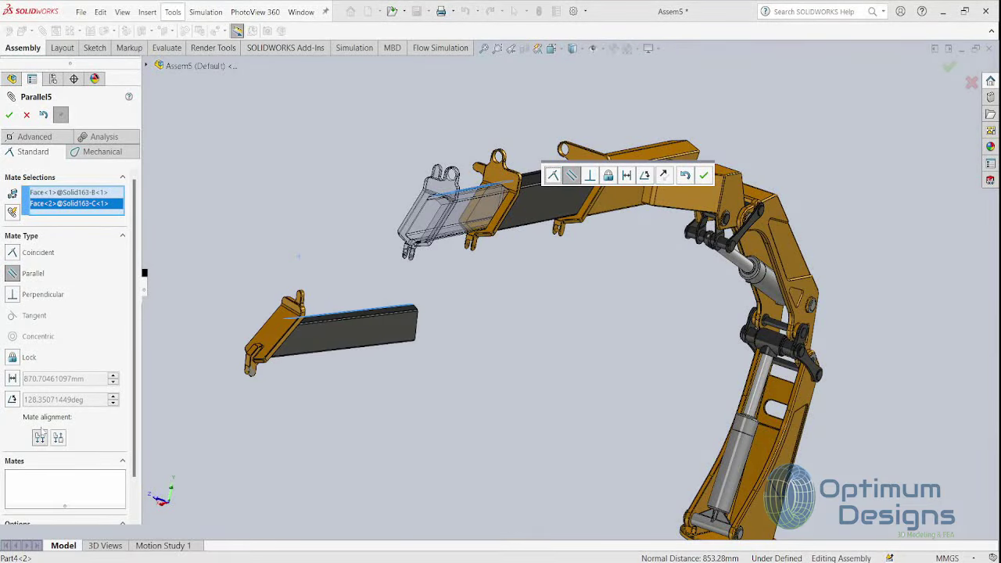
{"action": "left_click", "coordinate": [9, 116]}
{"action": "scroll", "coordinate": [413, 269], "scroll_direction": "down", "scroll_amount": 2}
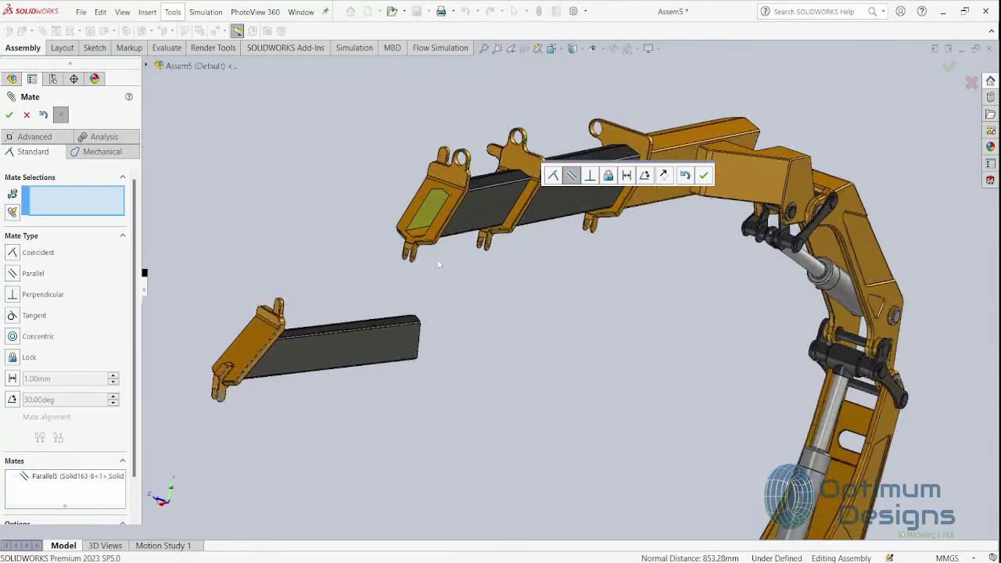
{"action": "scroll", "coordinate": [413, 269], "scroll_direction": "down", "scroll_amount": 2}
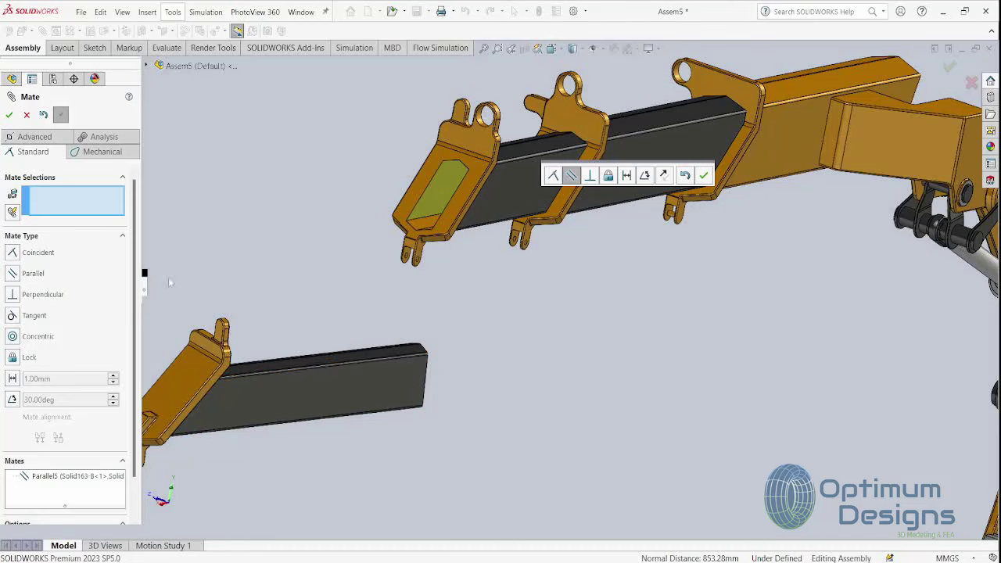
Centre Solid163-C between the Solid163-B boom side faces with a width mate (Width17)
{"action": "left_click", "coordinate": [25, 137]}
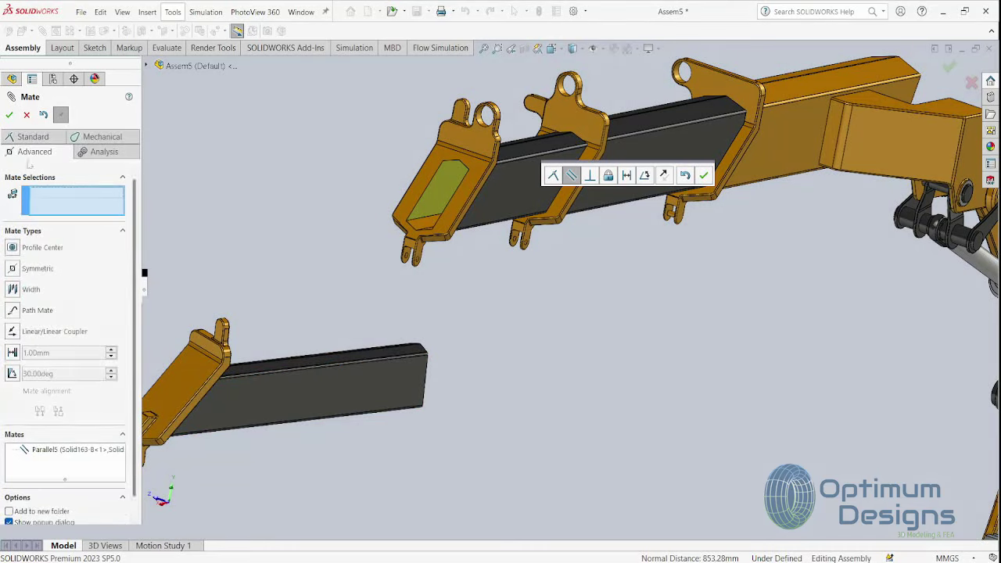
{"action": "left_click", "coordinate": [319, 409]}
{"action": "left_click", "coordinate": [12, 289]}
{"action": "middle_click_drag", "start_coordinate": [216, 324], "coordinate": [217, 345]}
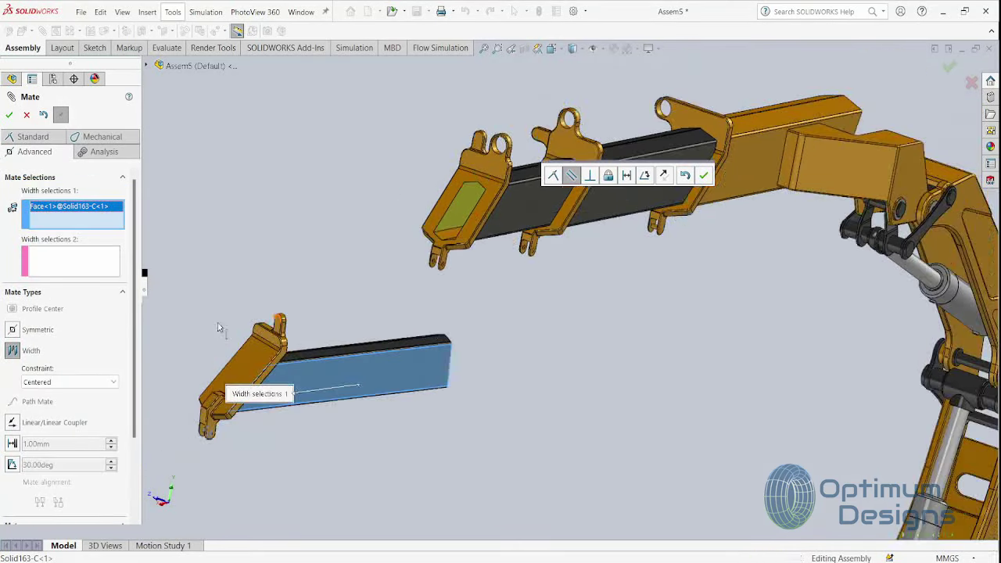
{"action": "left_click", "coordinate": [217, 346]}
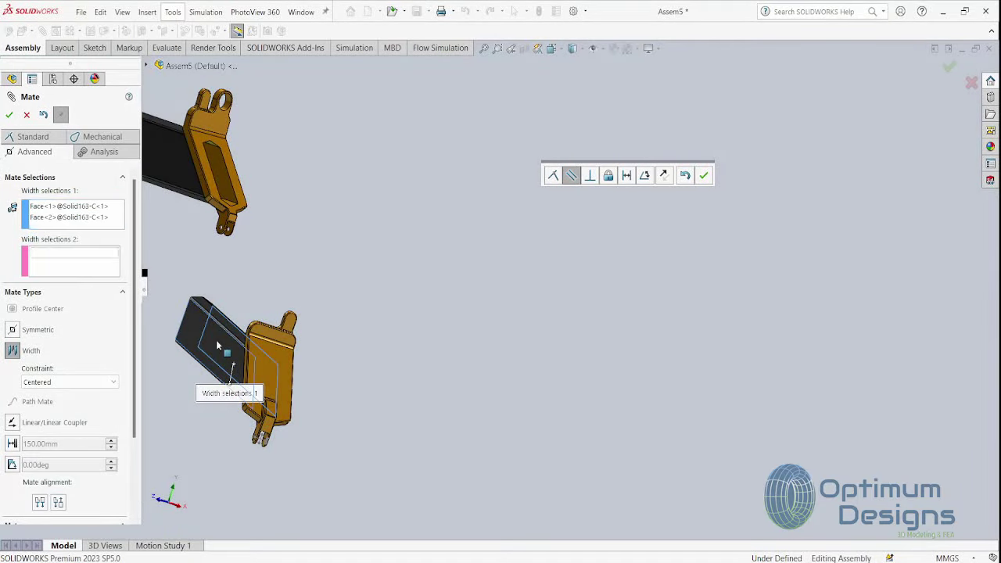
{"action": "left_click", "coordinate": [170, 157]}
{"action": "middle_click_drag", "start_coordinate": [283, 192], "coordinate": [268, 191]}
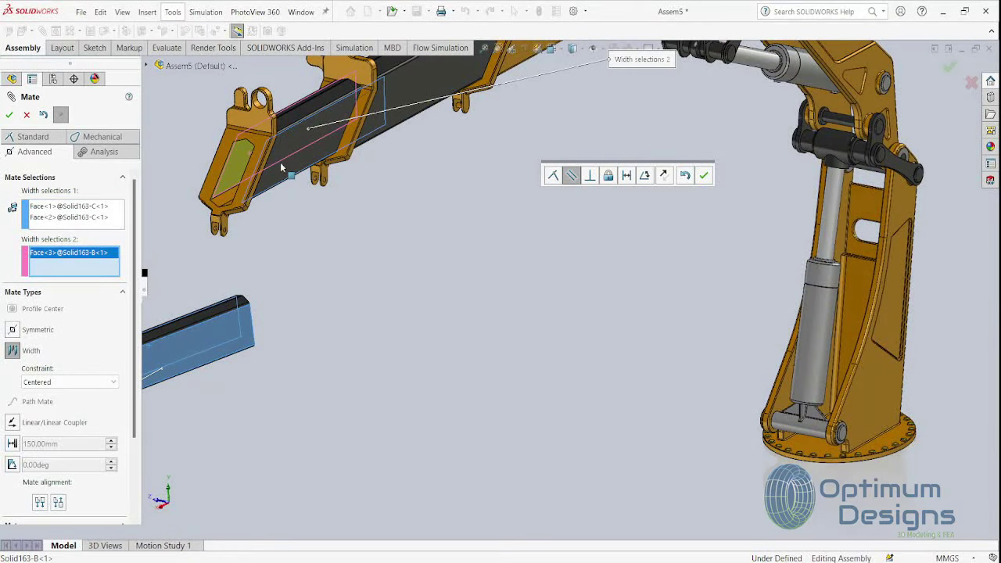
{"action": "left_click", "coordinate": [280, 163]}
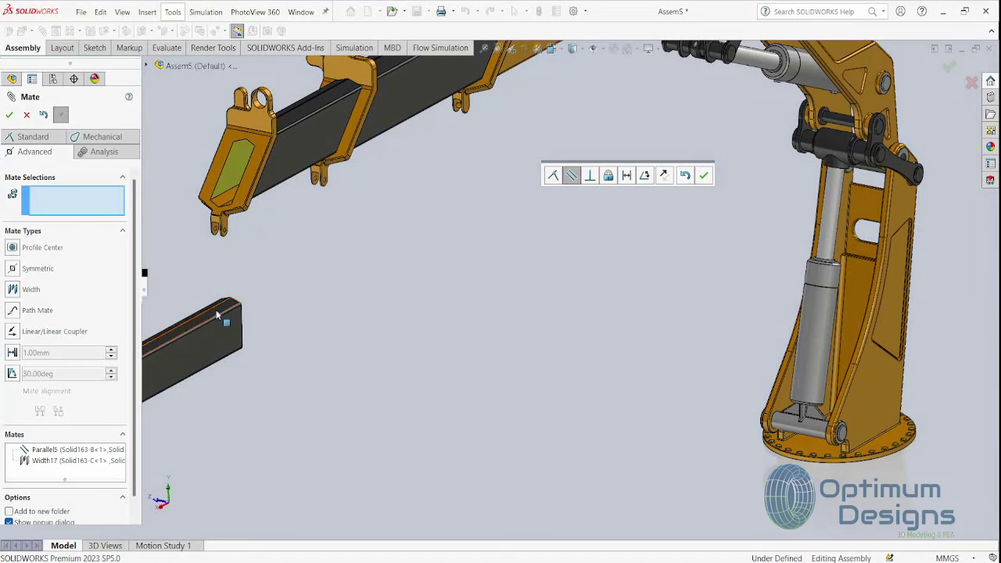
Add a distance mate between the Solid163-C end face and the bracket face
{"action": "left_click", "coordinate": [223, 317]}
{"action": "middle_click_drag", "start_coordinate": [230, 243], "coordinate": [279, 150]}
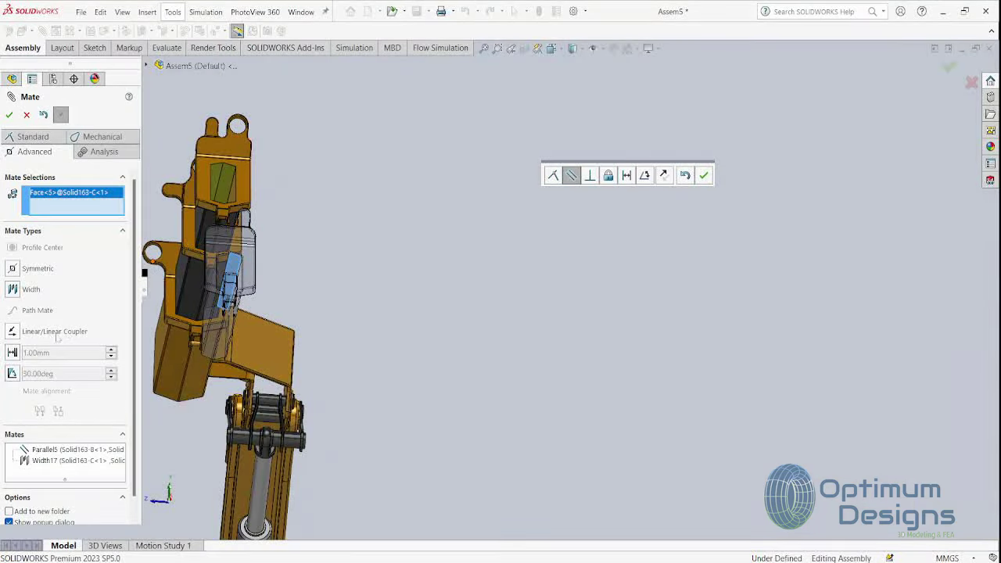
{"action": "left_click", "coordinate": [226, 178]}
{"action": "key", "text": "Return"}
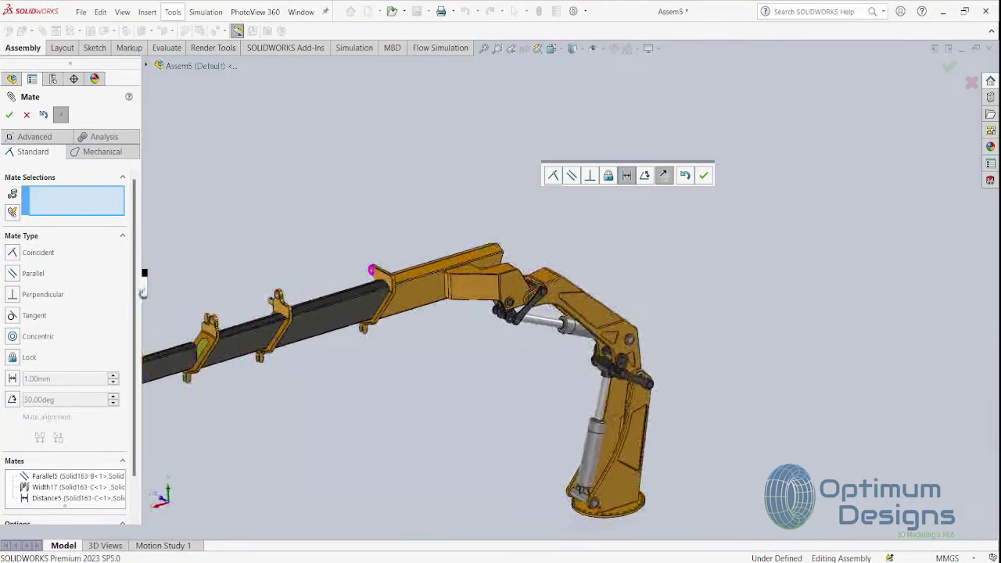
{"action": "scroll", "coordinate": [196, 313], "scroll_direction": "down", "scroll_amount": 3}
{"action": "scroll", "coordinate": [236, 337], "scroll_direction": "down", "scroll_amount": 3}
{"action": "scroll", "coordinate": [266, 330], "scroll_direction": "down", "scroll_amount": 3}
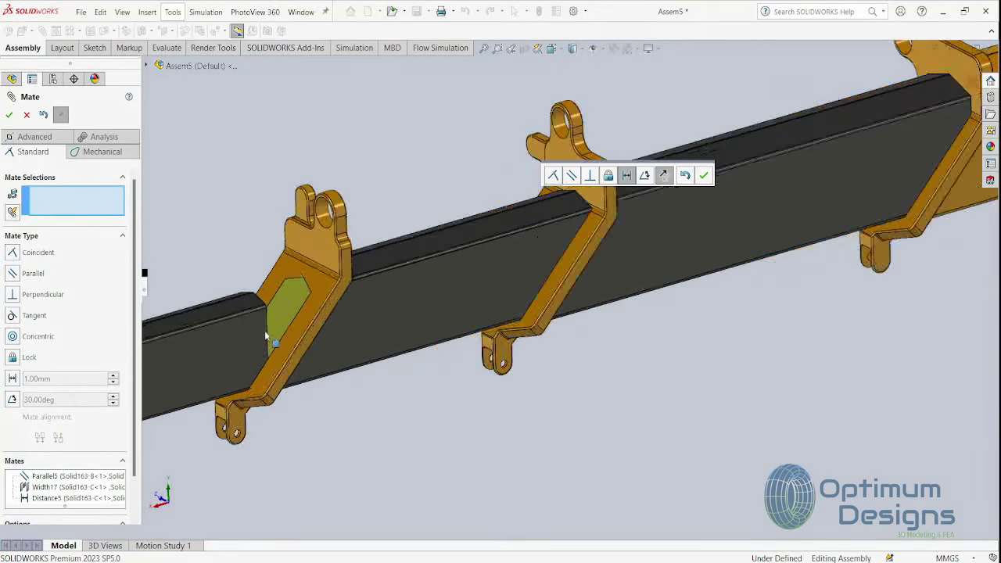
{"action": "scroll", "coordinate": [294, 326], "scroll_direction": "down", "scroll_amount": 2}
Start a distance mate between the tube end face and bracket, initially 50 mm
{"action": "middle_click_drag", "start_coordinate": [294, 326], "coordinate": [235, 321]}
{"action": "left_click", "coordinate": [231, 317]}
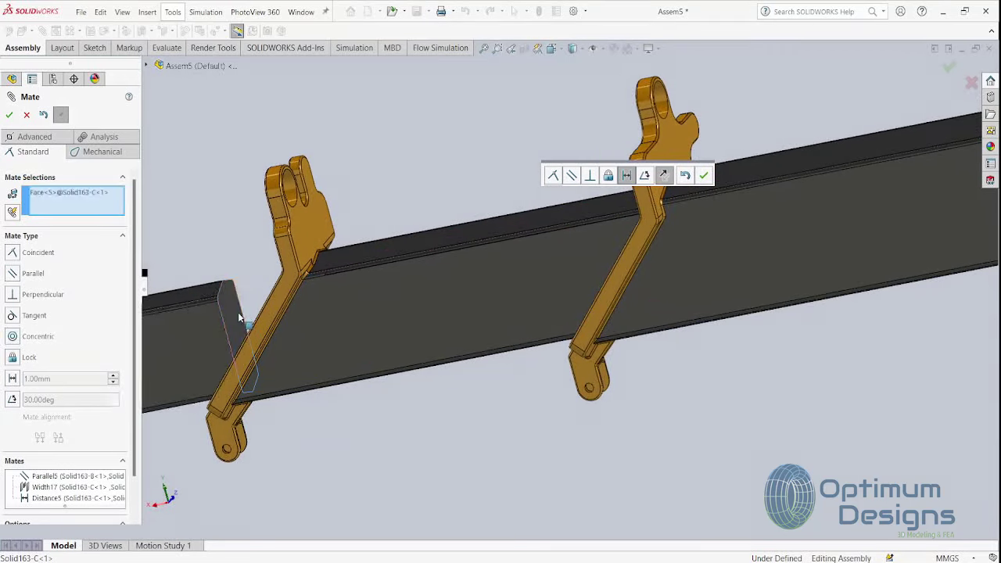
{"action": "left_click", "coordinate": [12, 379]}
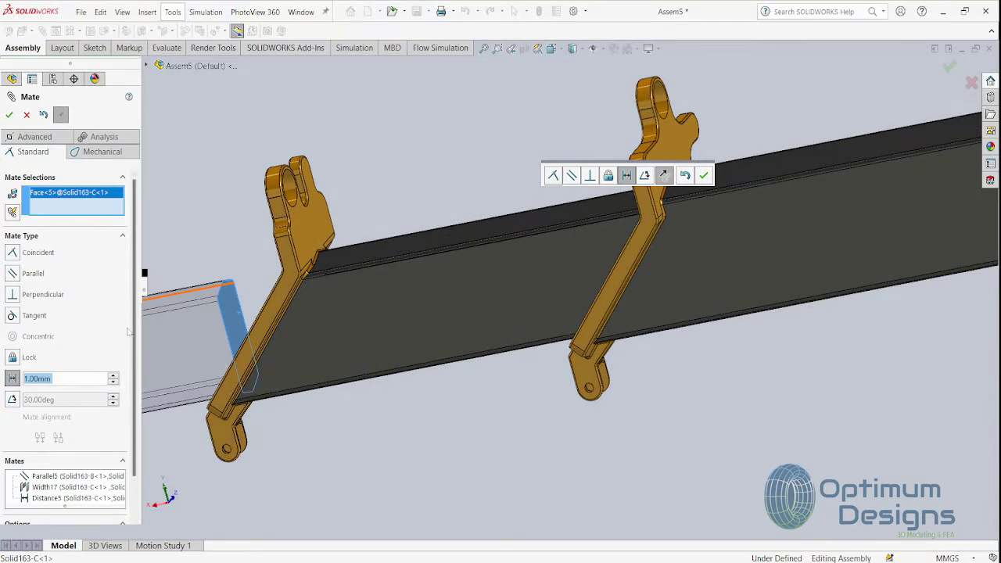
{"action": "mouse_move", "coordinate": [163, 313]}
{"action": "middle_mouse_down"}
{"action": "mouse_move", "coordinate": [266, 250]}
{"action": "mouse_move", "coordinate": [152, 322]}
{"action": "middle_mouse_up"}
{"action": "left_click", "coordinate": [270, 249]}
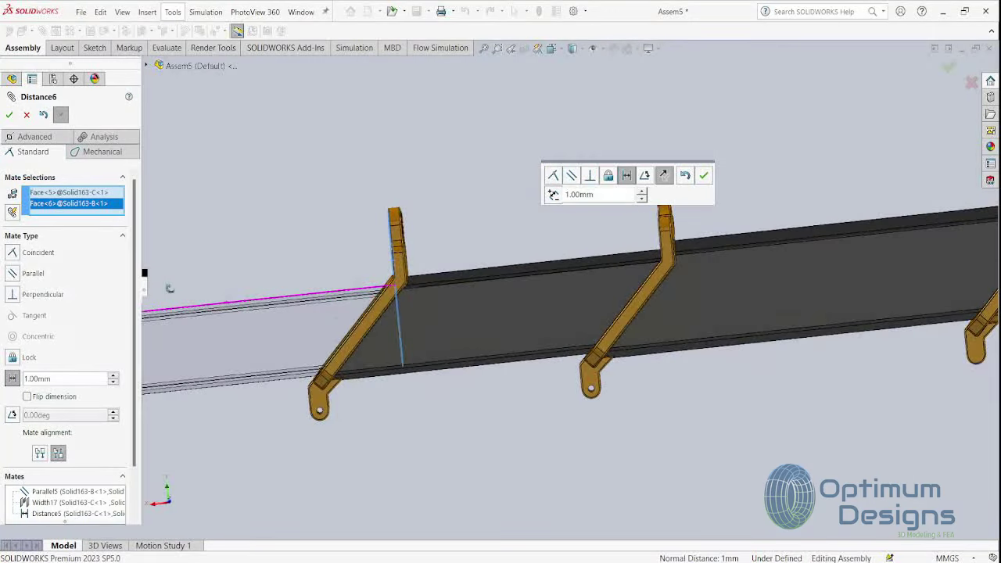
{"action": "left_click", "coordinate": [51, 379]}
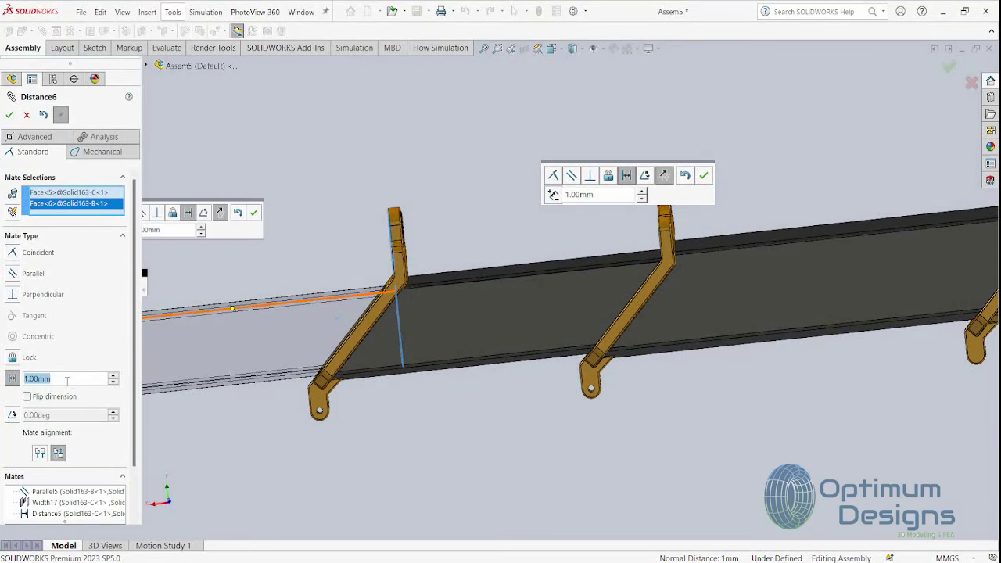
{"action": "type", "text": "50"}
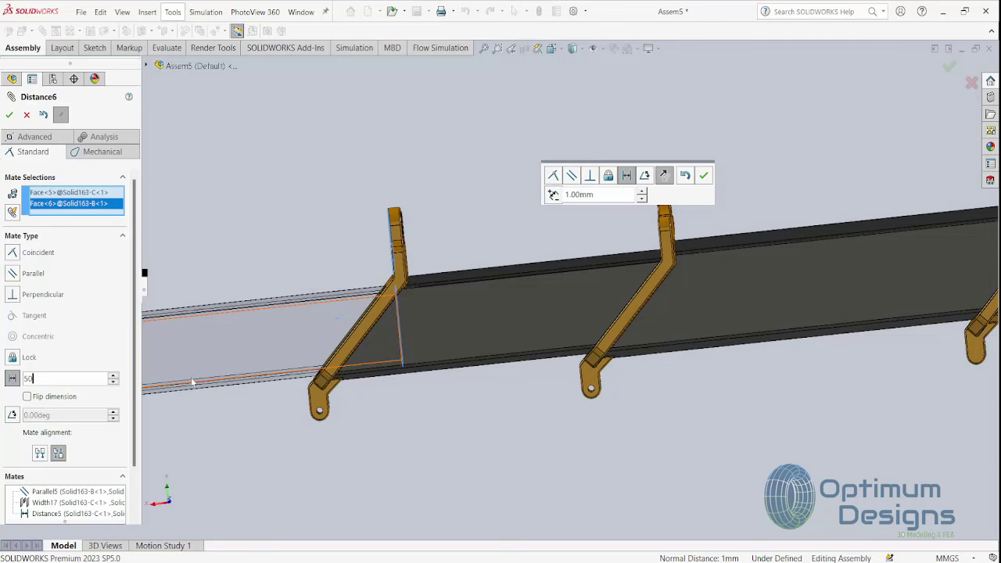
{"action": "key", "text": "Return"}
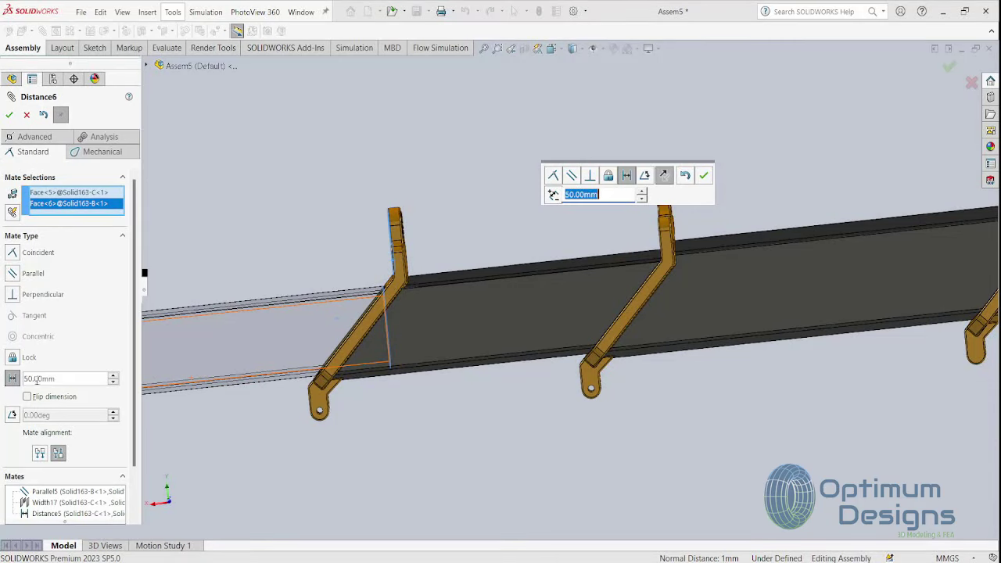
Reverse the distance direction, set it to 120 mm, and accept the mate
{"action": "left_click", "coordinate": [35, 400]}
{"action": "left_click", "coordinate": [57, 378]}
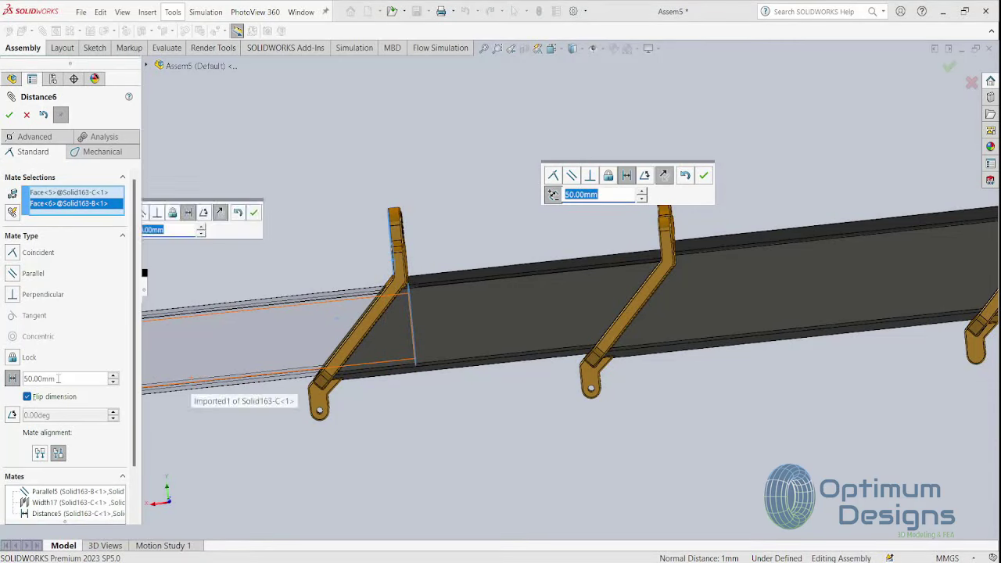
{"action": "type", "text": "120"}
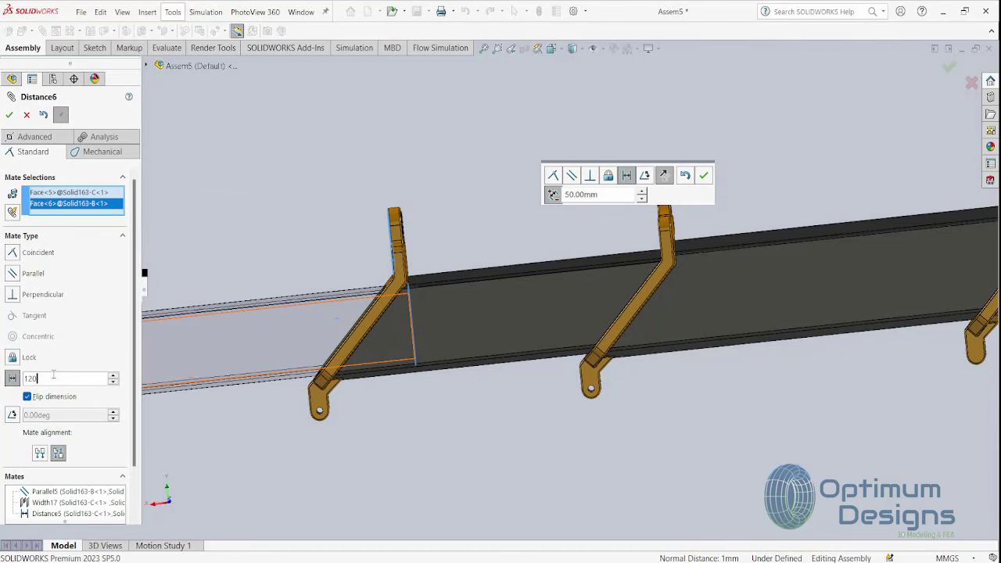
{"action": "key", "text": "Return"}
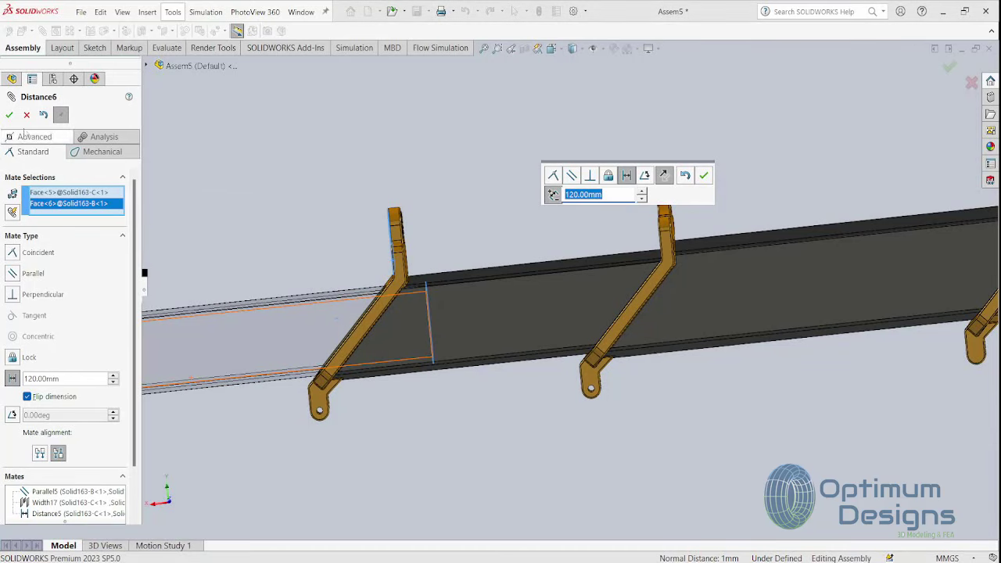
{"action": "left_click", "coordinate": [9, 114]}
{"action": "scroll", "coordinate": [450, 356], "scroll_direction": "up", "scroll_amount": 3}
{"action": "scroll", "coordinate": [450, 356], "scroll_direction": "down", "scroll_amount": 1}
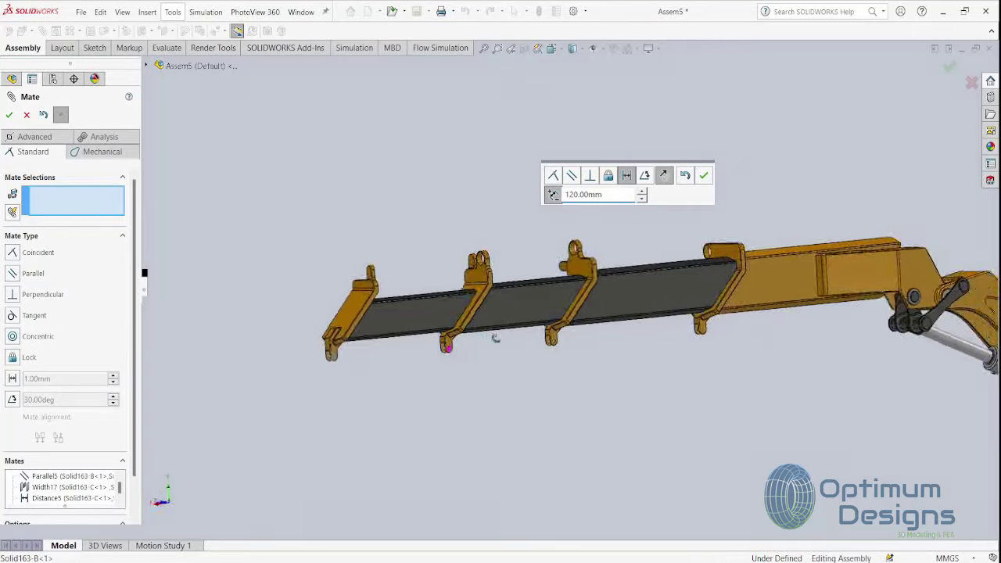
{"action": "scroll", "coordinate": [454, 352], "scroll_direction": "down", "scroll_amount": 2}
{"action": "scroll", "coordinate": [469, 336], "scroll_direction": "down", "scroll_amount": 2}
{"action": "scroll", "coordinate": [509, 297], "scroll_direction": "down", "scroll_amount": 3}
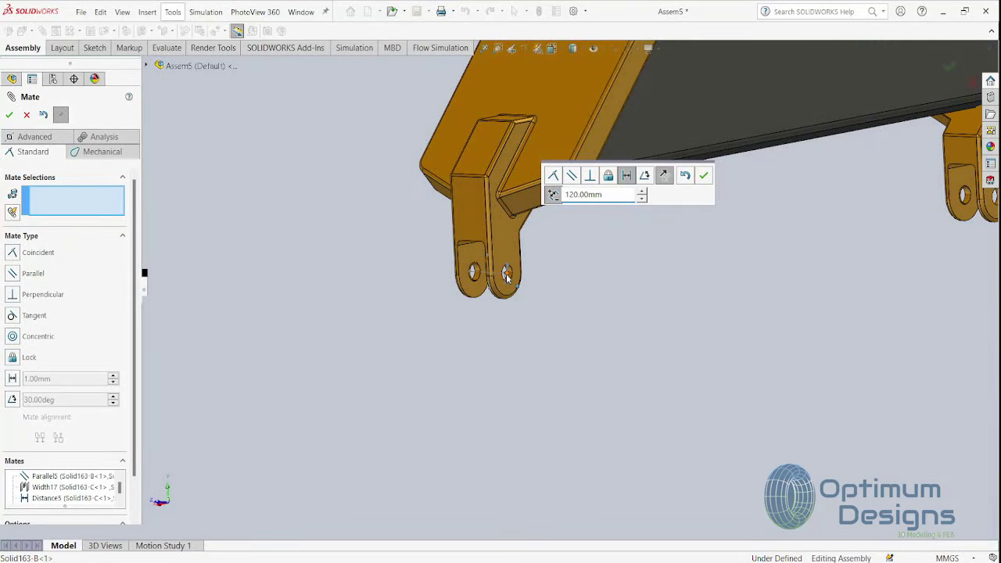
Place the Suspended Weight part by the boom-tip bracket and select the bracket's pin-hole face
{"action": "key", "text": "Escape"}
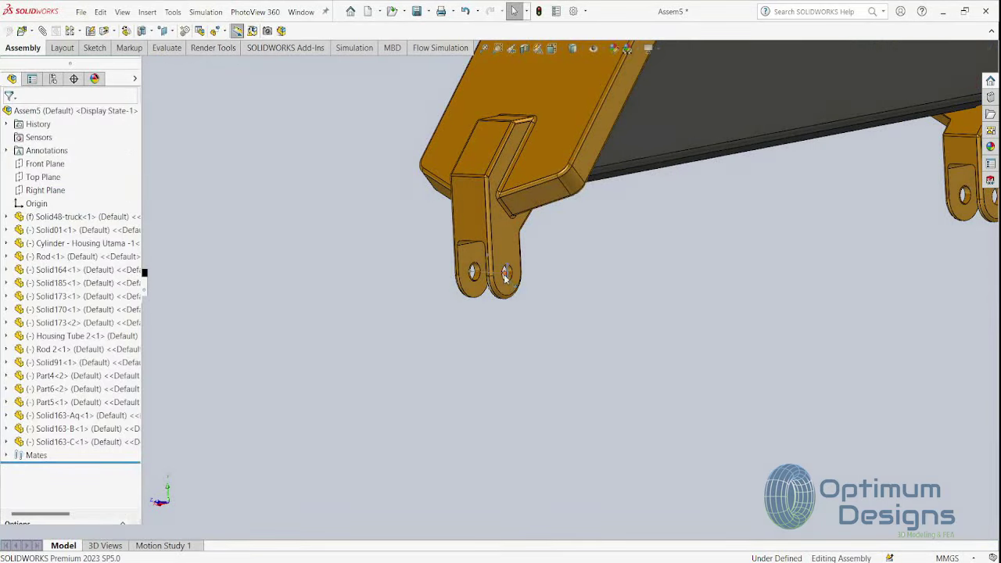
{"action": "left_click", "coordinate": [508, 282]}
{"action": "left_click", "coordinate": [22, 32]}
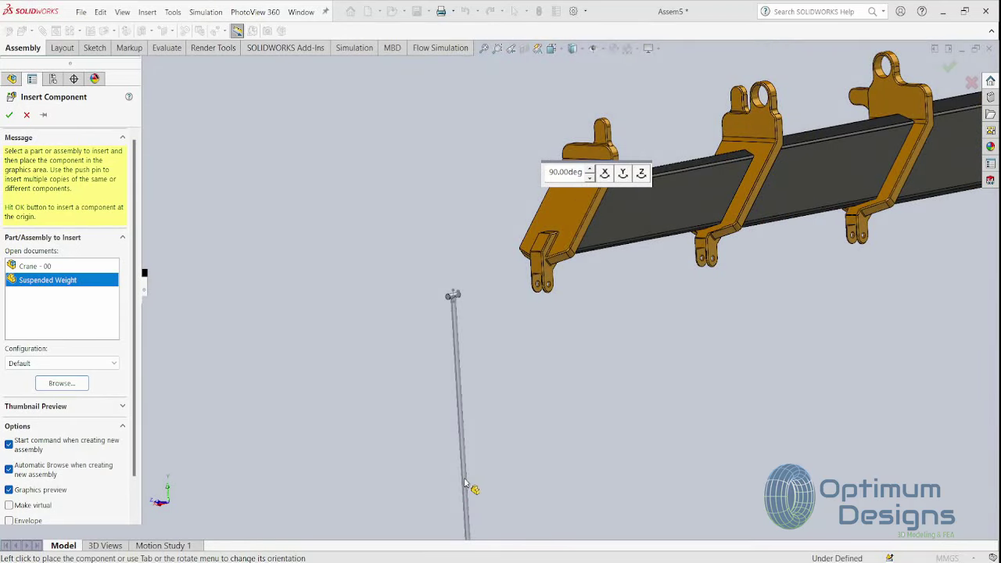
{"action": "left_click", "coordinate": [469, 479]}
{"action": "scroll", "coordinate": [548, 280], "scroll_direction": "down", "scroll_amount": 3}
{"action": "scroll", "coordinate": [559, 278], "scroll_direction": "down", "scroll_amount": 2}
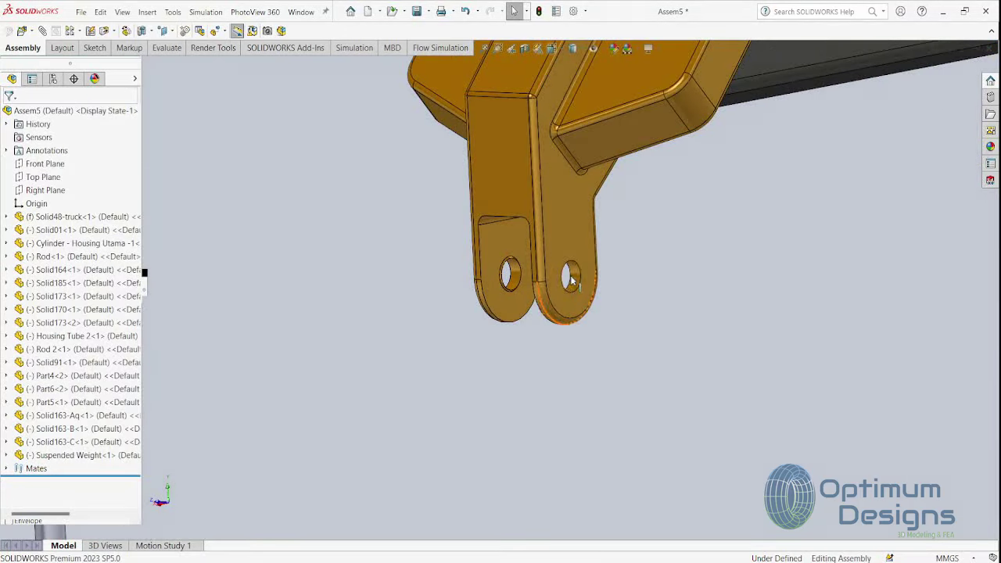
{"action": "left_click", "coordinate": [570, 278]}
Make the weight's pin concentric with the bracket pin hole (Concentric25)
{"action": "left_click", "coordinate": [42, 31]}
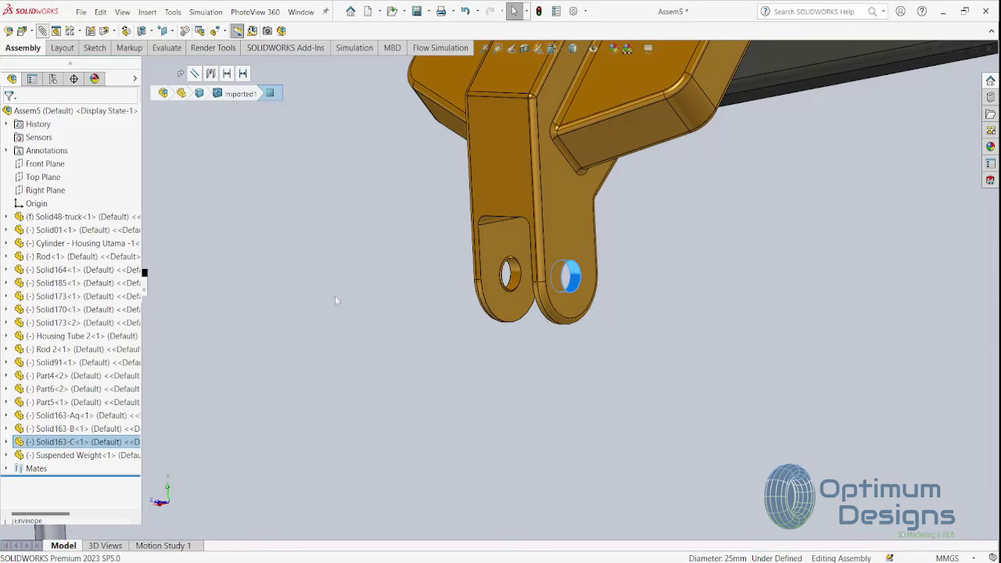
{"action": "scroll", "coordinate": [317, 323], "scroll_direction": "down", "scroll_amount": 2}
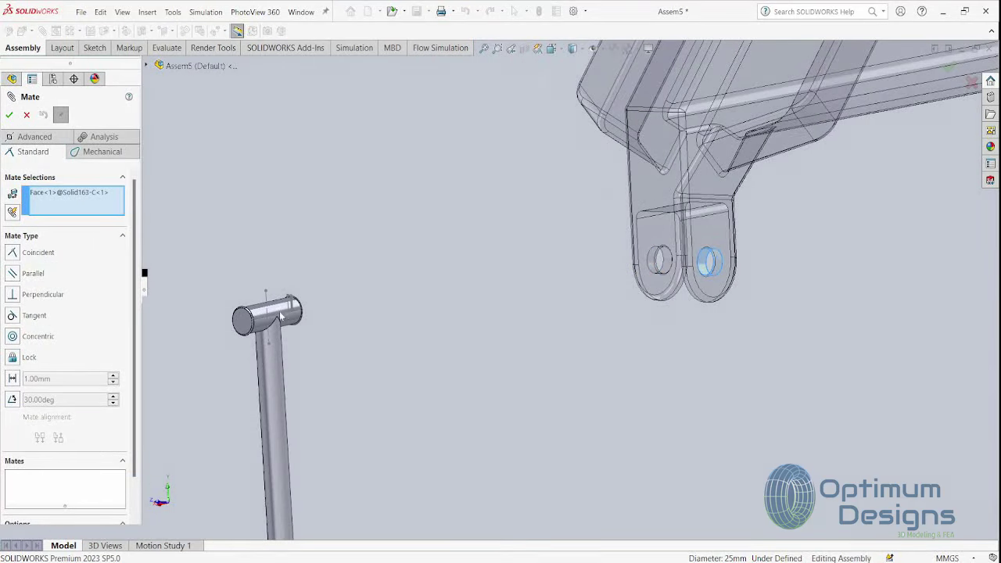
{"action": "left_click", "coordinate": [279, 311]}
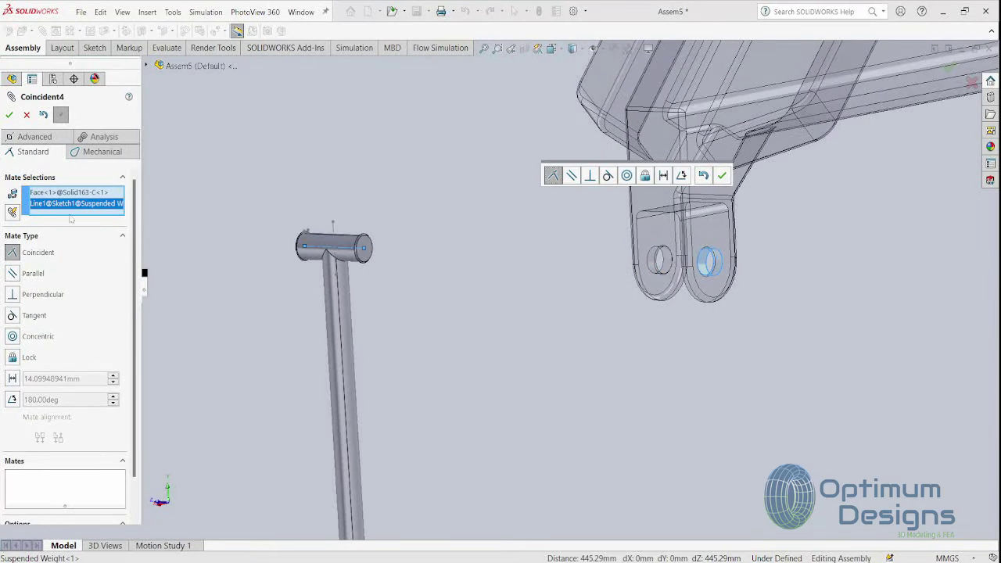
{"action": "key", "text": "Delete"}
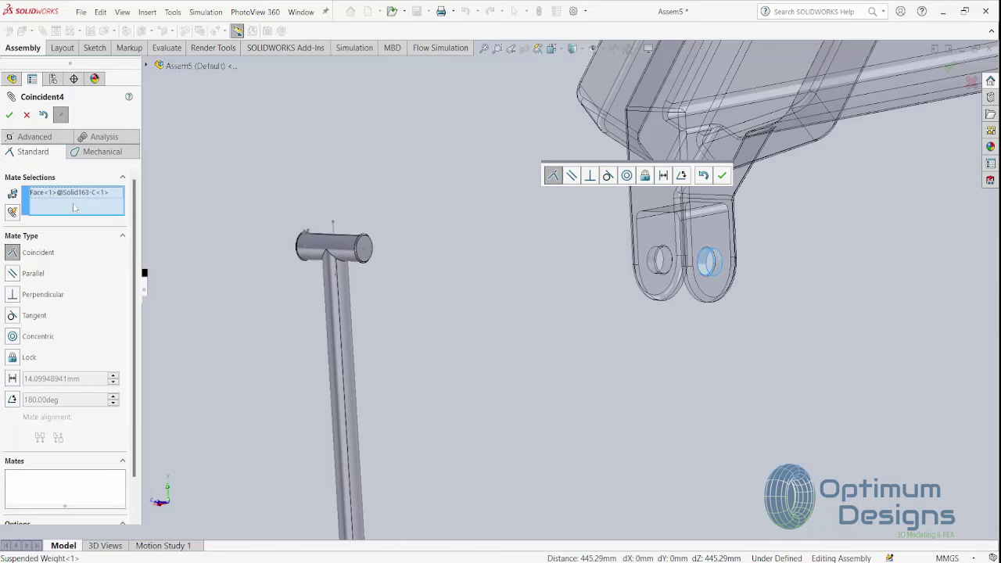
{"action": "left_click", "coordinate": [13, 336]}
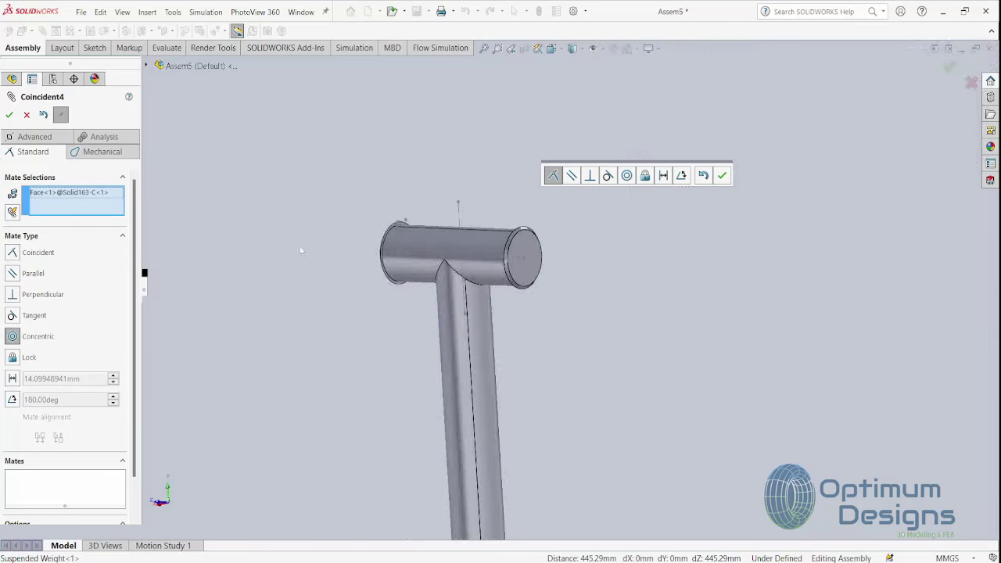
{"action": "left_click", "coordinate": [402, 248]}
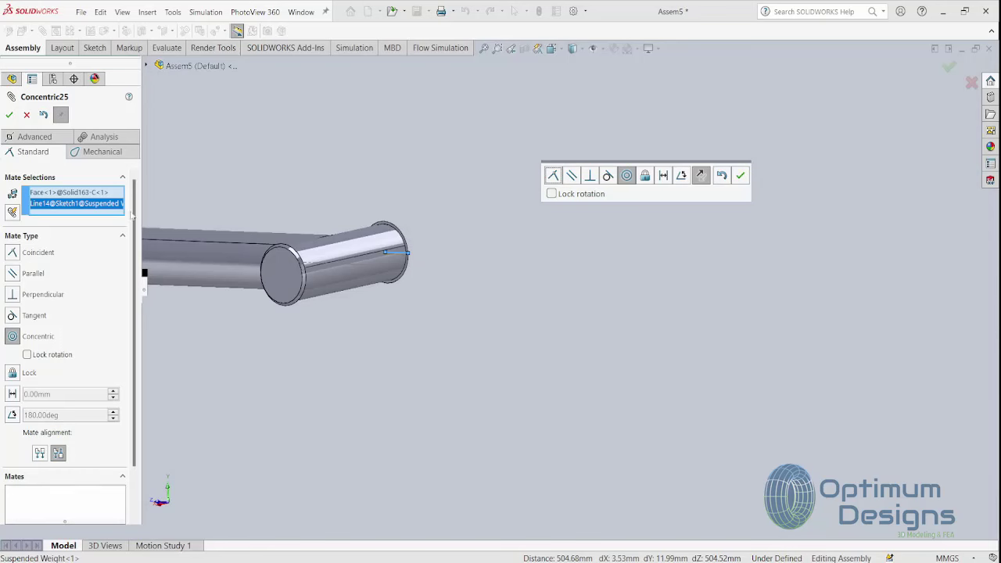
{"action": "left_click", "coordinate": [78, 204]}
{"action": "key", "text": "Delete"}
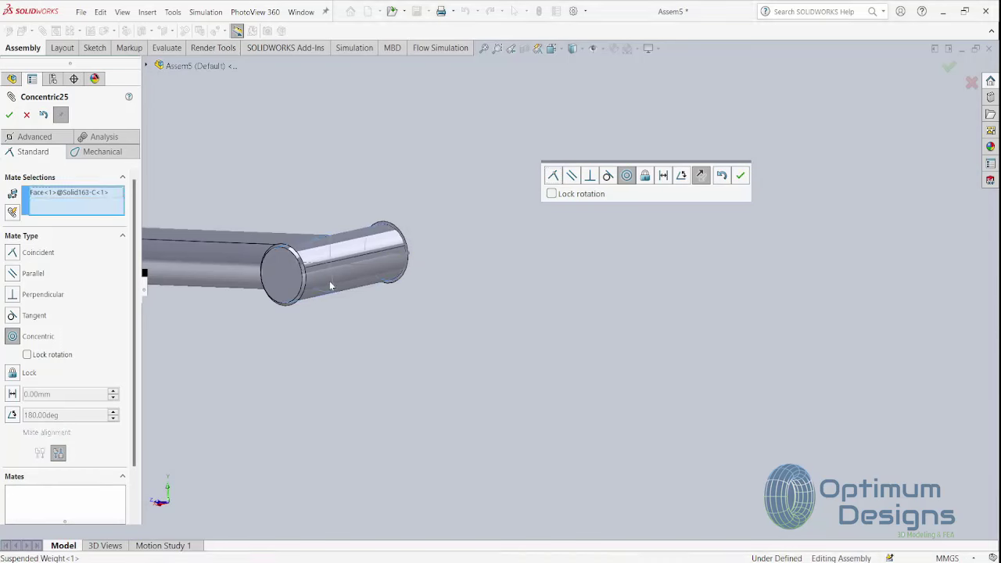
{"action": "left_click", "coordinate": [329, 281]}
{"action": "middle_click_drag", "start_coordinate": [692, 353], "coordinate": [553, 293]}
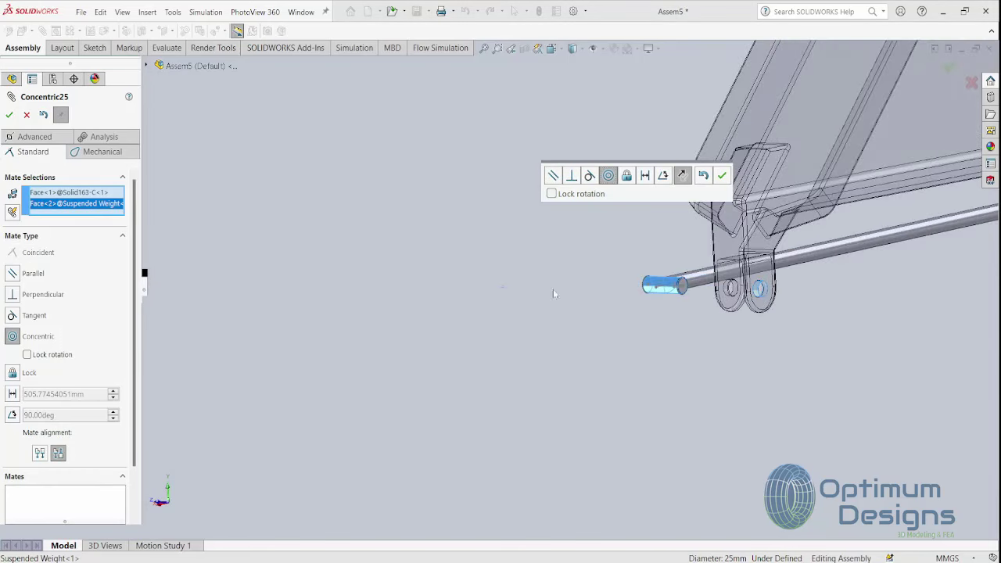
{"action": "key", "text": "Return"}
{"action": "scroll", "coordinate": [786, 278], "scroll_direction": "down", "scroll_amount": 2}
{"action": "scroll", "coordinate": [743, 285], "scroll_direction": "down", "scroll_amount": 3}
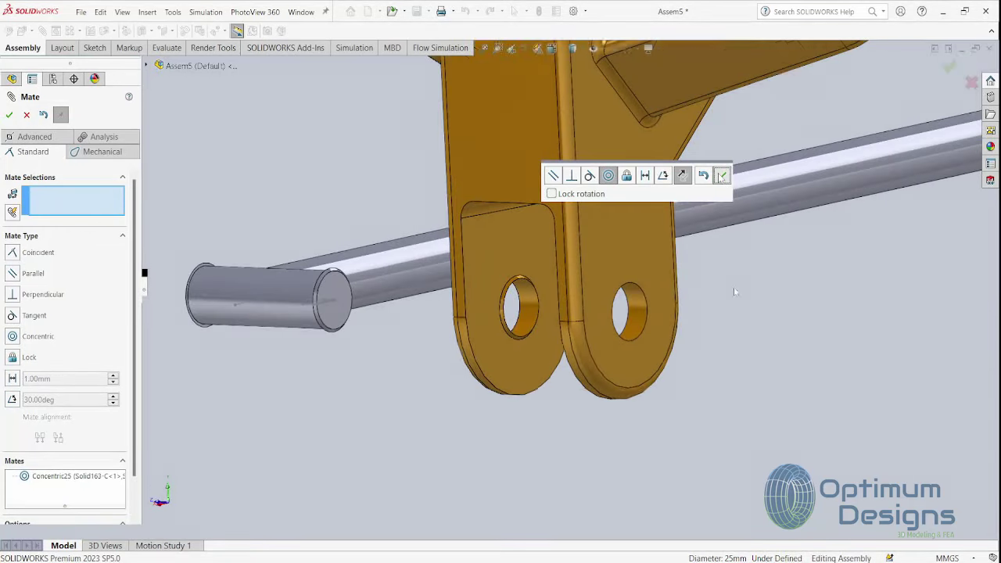
Centre the pin between the bracket lugs with a width mate (Width18)
{"action": "left_click", "coordinate": [636, 262]}
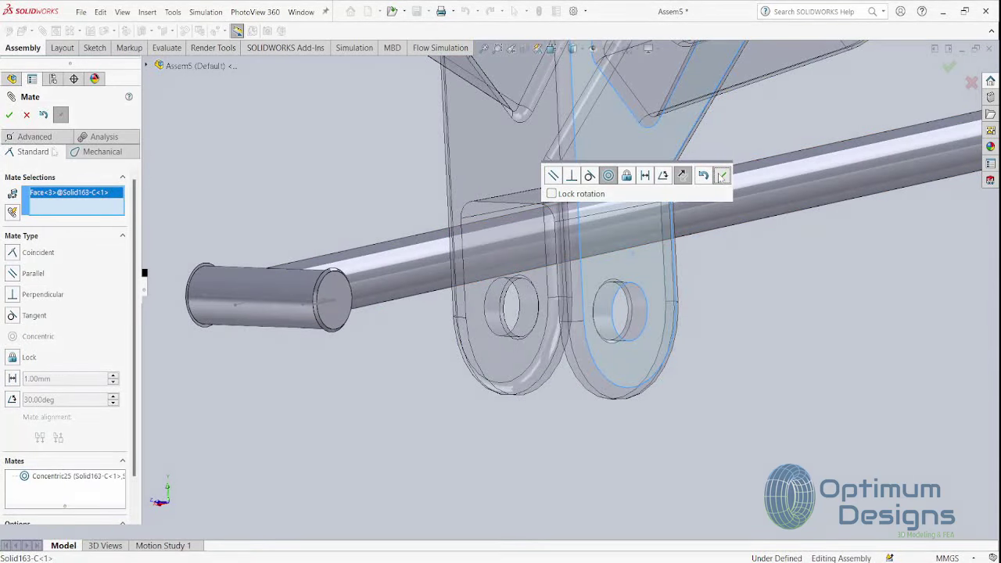
{"action": "left_click", "coordinate": [36, 138]}
{"action": "left_click", "coordinate": [12, 289]}
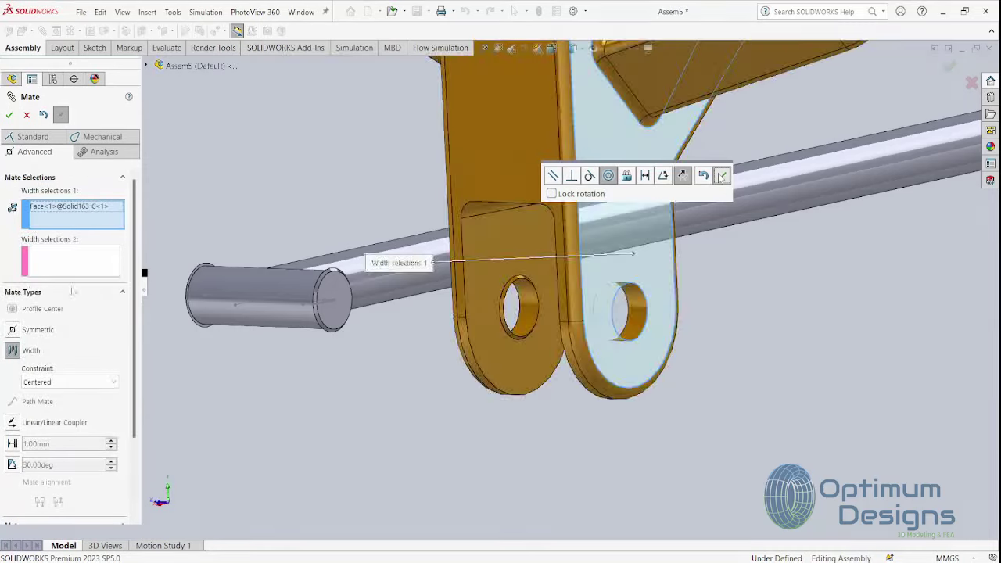
{"action": "mouse_move", "coordinate": [500, 258]}
{"action": "middle_mouse_down"}
{"action": "mouse_move", "coordinate": [454, 241]}
{"action": "mouse_move", "coordinate": [508, 199]}
{"action": "middle_mouse_up"}
{"action": "left_click", "coordinate": [518, 191]}
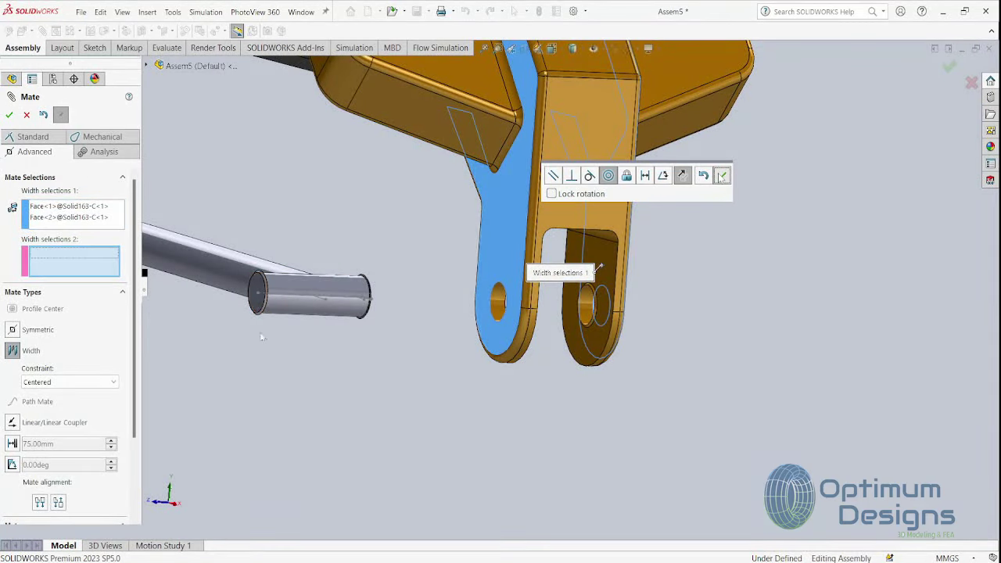
{"action": "left_click", "coordinate": [257, 305]}
{"action": "middle_click_drag", "start_coordinate": [257, 306], "coordinate": [378, 296]}
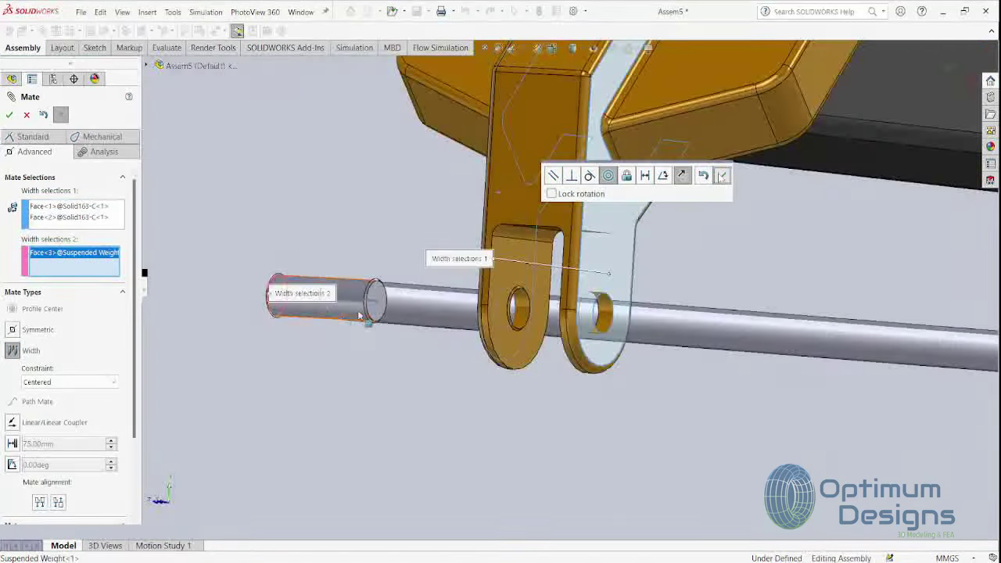
{"action": "left_click", "coordinate": [378, 296]}
{"action": "key", "text": "Return"}
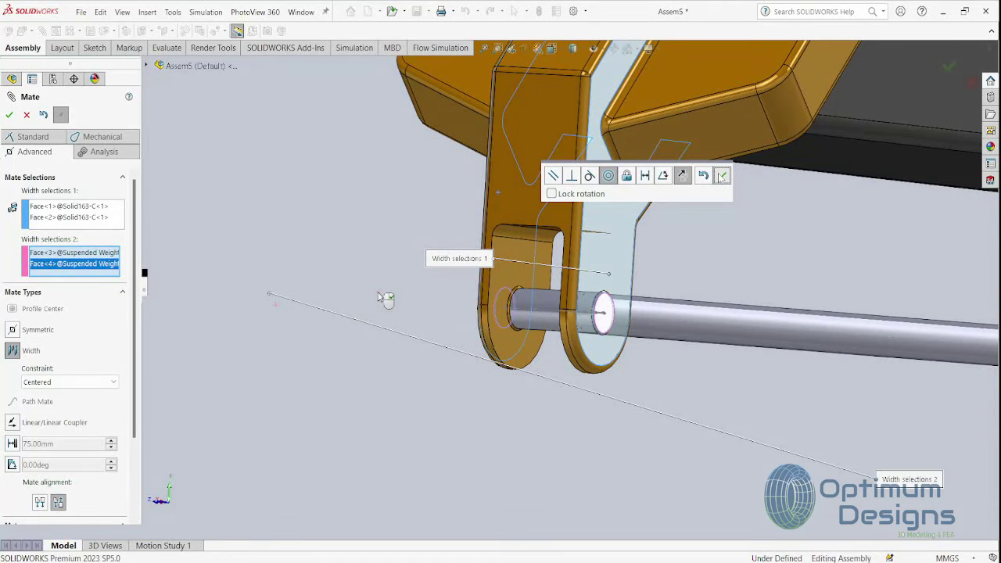
{"action": "scroll", "coordinate": [609, 321], "scroll_direction": "up", "scroll_amount": 5}
Make the weight box face parallel to Top Plane with flipped alignment, then finish mating
{"action": "left_click", "coordinate": [806, 377]}
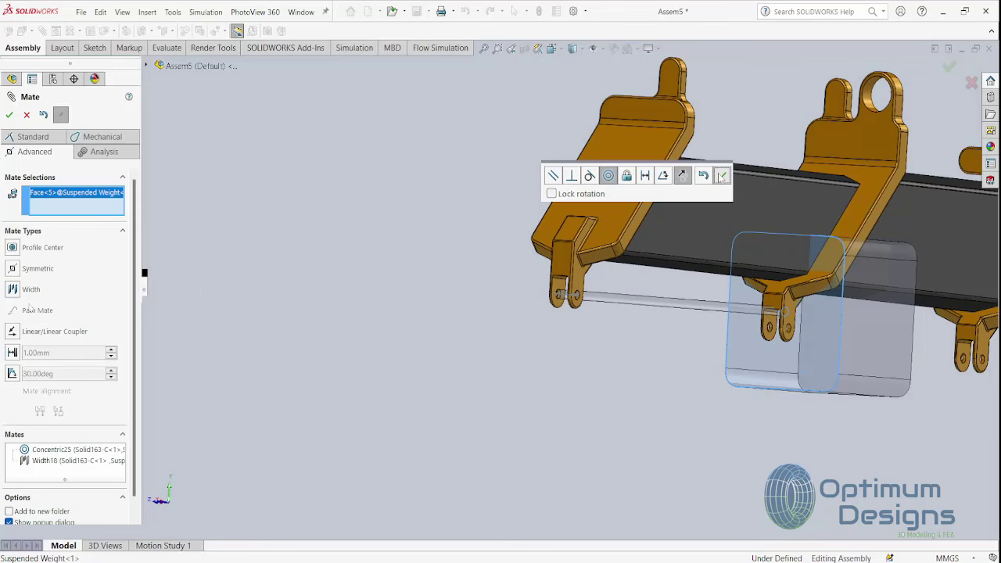
{"action": "left_click", "coordinate": [33, 136]}
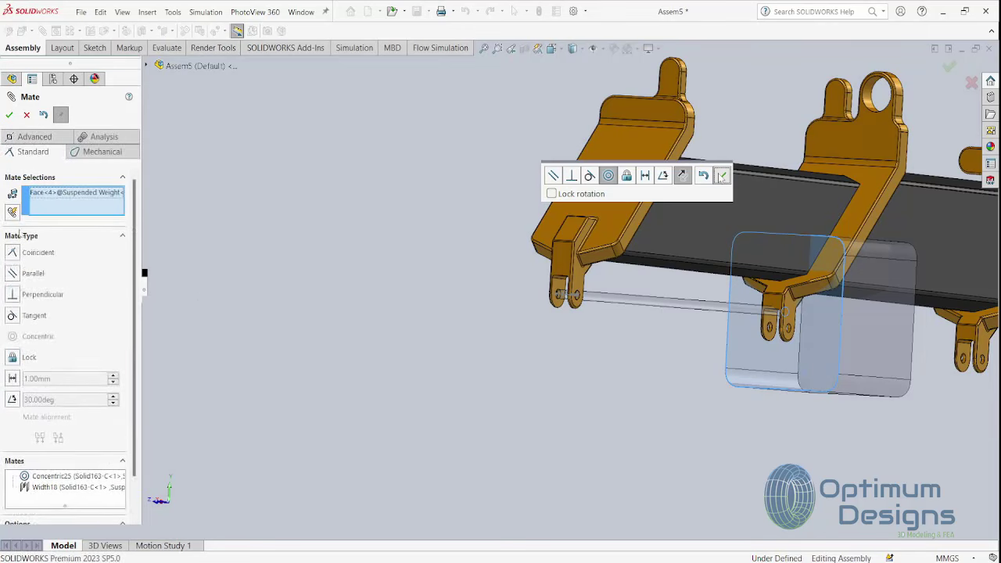
{"action": "left_click", "coordinate": [12, 273]}
{"action": "middle_click_drag", "start_coordinate": [721, 296], "coordinate": [649, 337]}
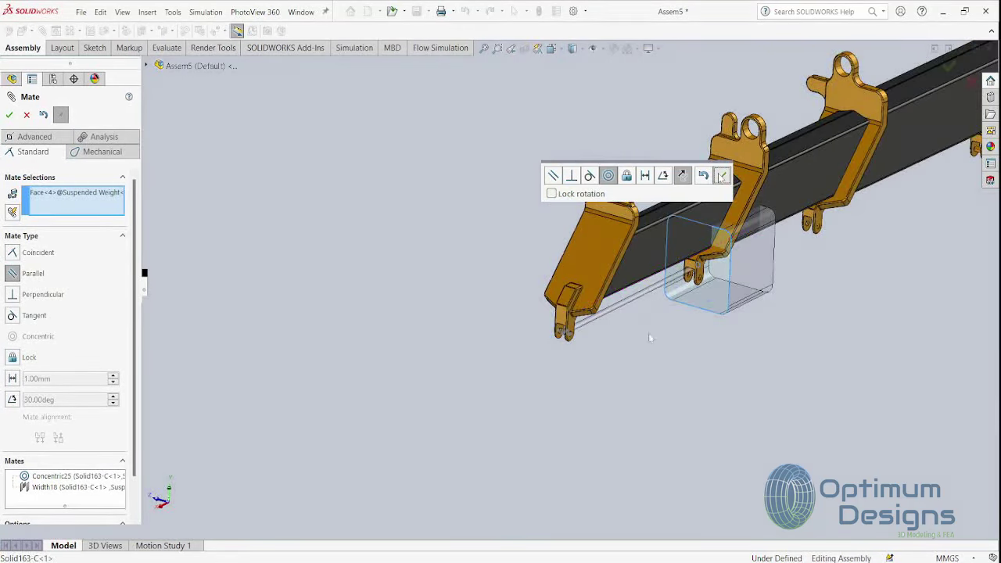
{"action": "scroll", "coordinate": [657, 222], "scroll_direction": "down", "scroll_amount": 2}
{"action": "scroll", "coordinate": [657, 222], "scroll_direction": "down", "scroll_amount": 3}
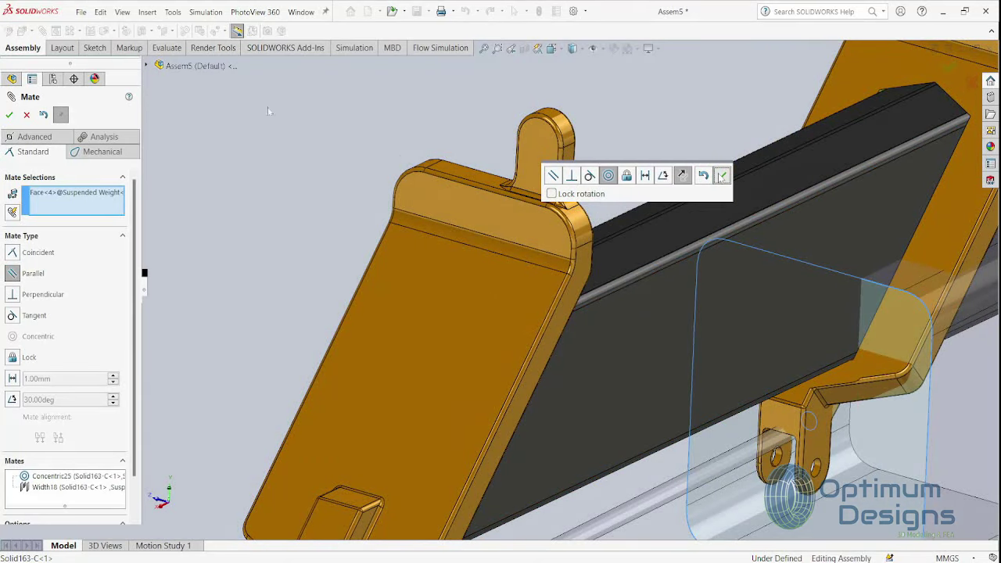
{"action": "scroll", "coordinate": [649, 279], "scroll_direction": "up", "scroll_amount": 3}
{"action": "scroll", "coordinate": [673, 290], "scroll_direction": "up", "scroll_amount": 3}
{"action": "scroll", "coordinate": [680, 268], "scroll_direction": "up", "scroll_amount": 2}
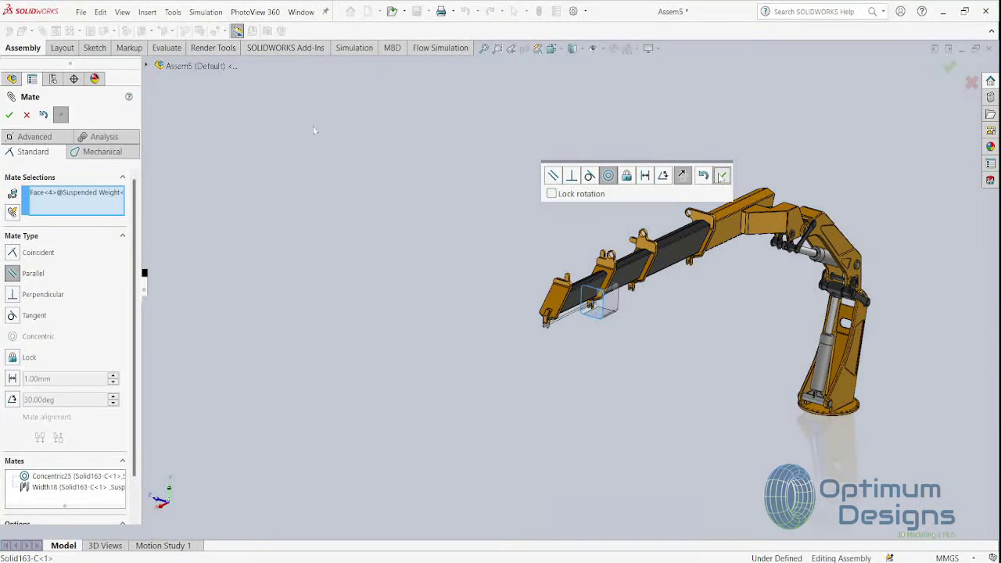
{"action": "left_click", "coordinate": [148, 66]}
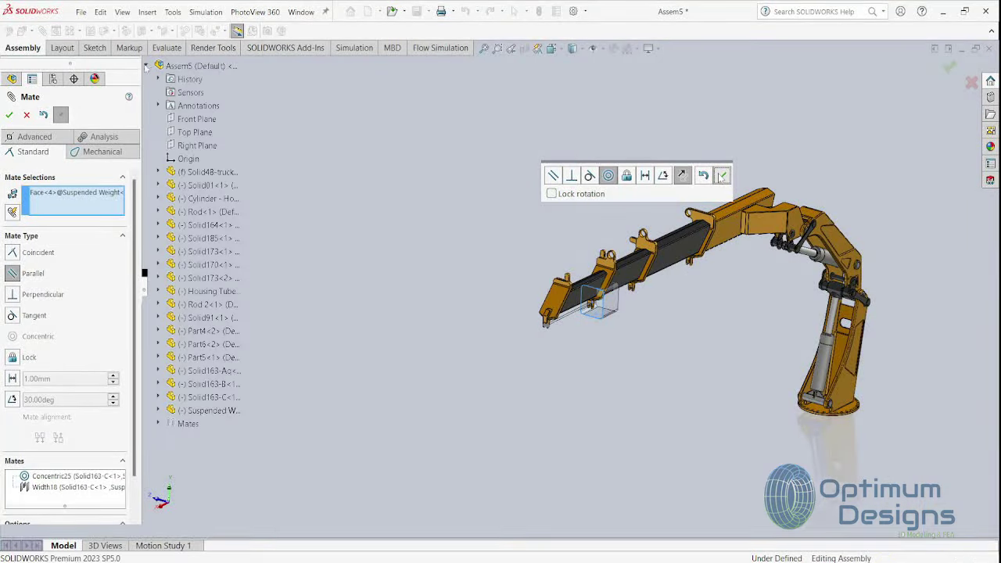
{"action": "left_click", "coordinate": [186, 133]}
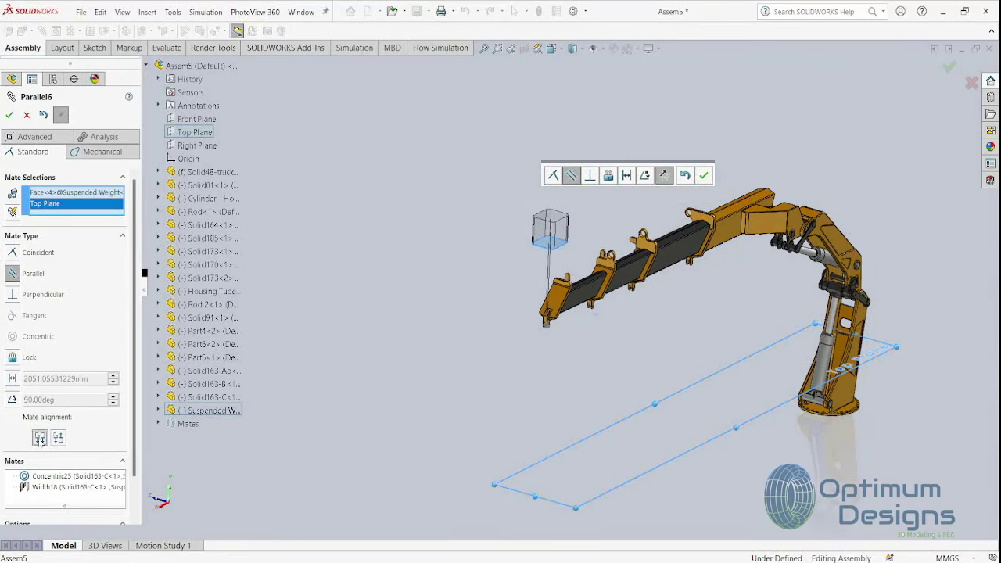
{"action": "left_click", "coordinate": [40, 437]}
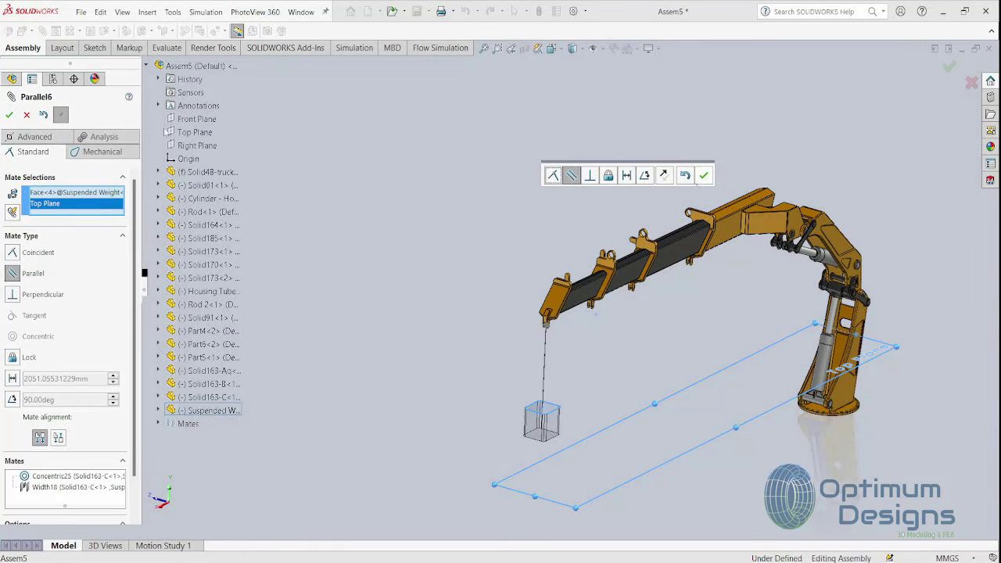
{"action": "left_click", "coordinate": [704, 175]}
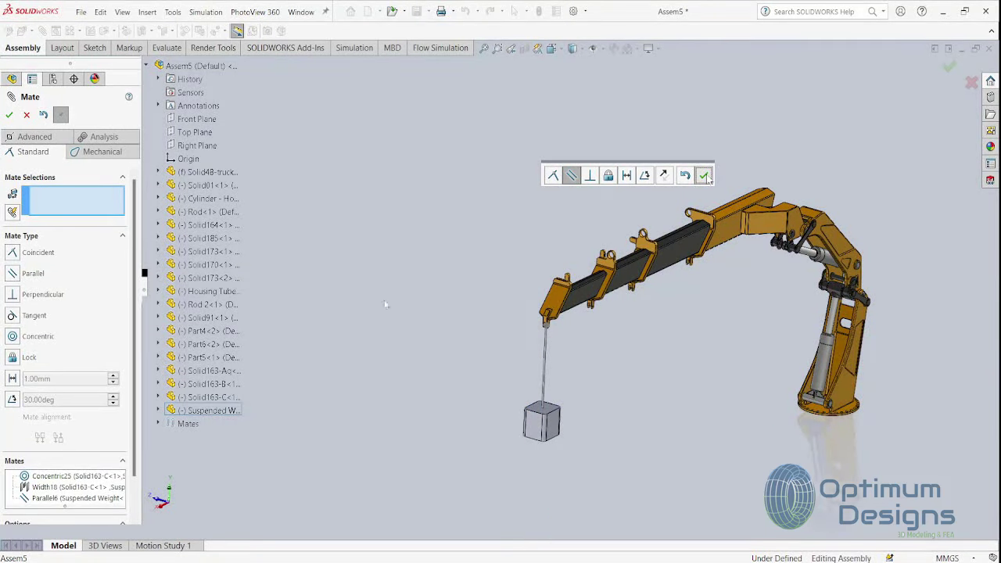
{"action": "left_click", "coordinate": [9, 114]}
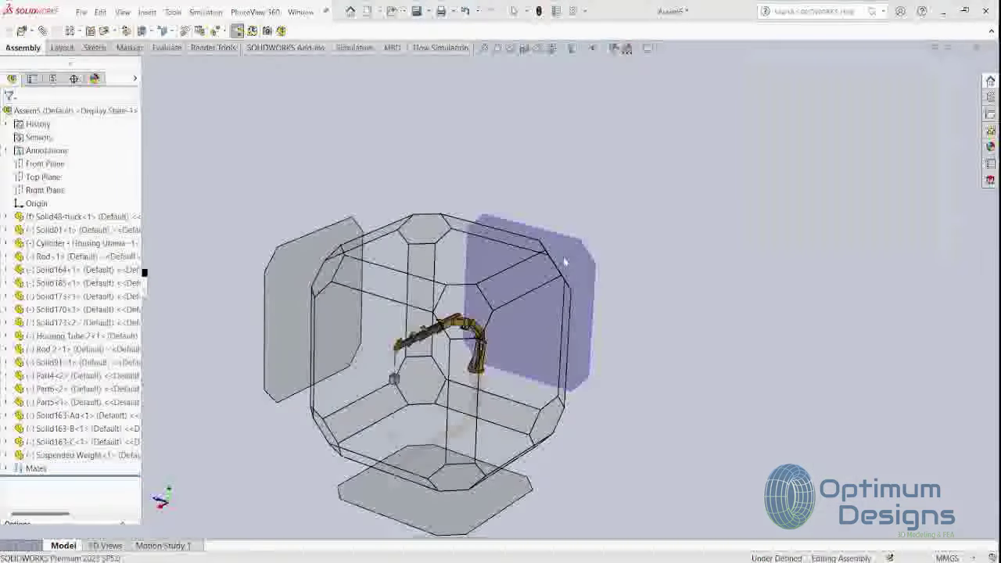
{"action": "left_click", "coordinate": [553, 270]}
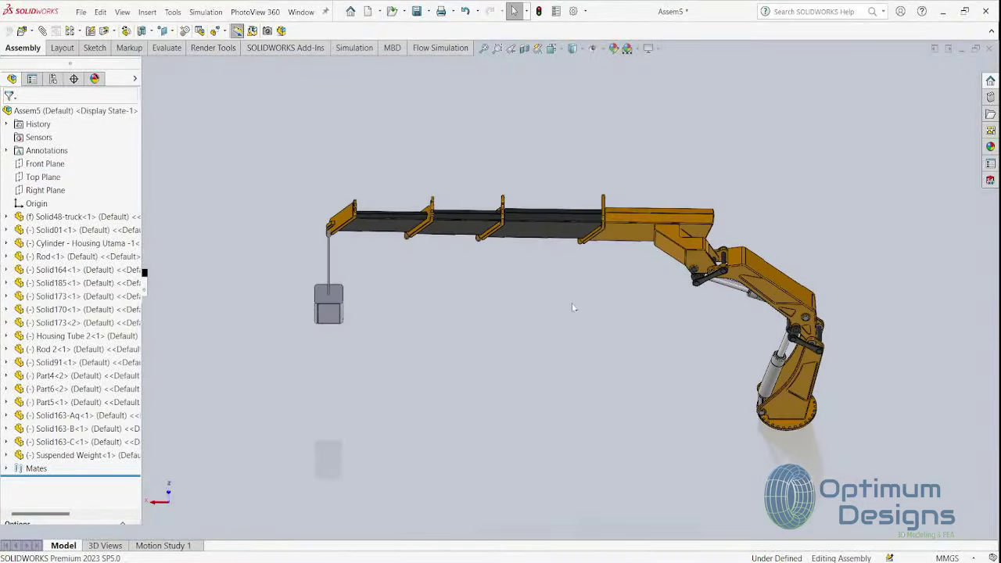
{"action": "key", "text": "space"}
{"action": "left_click", "coordinate": [531, 366]}
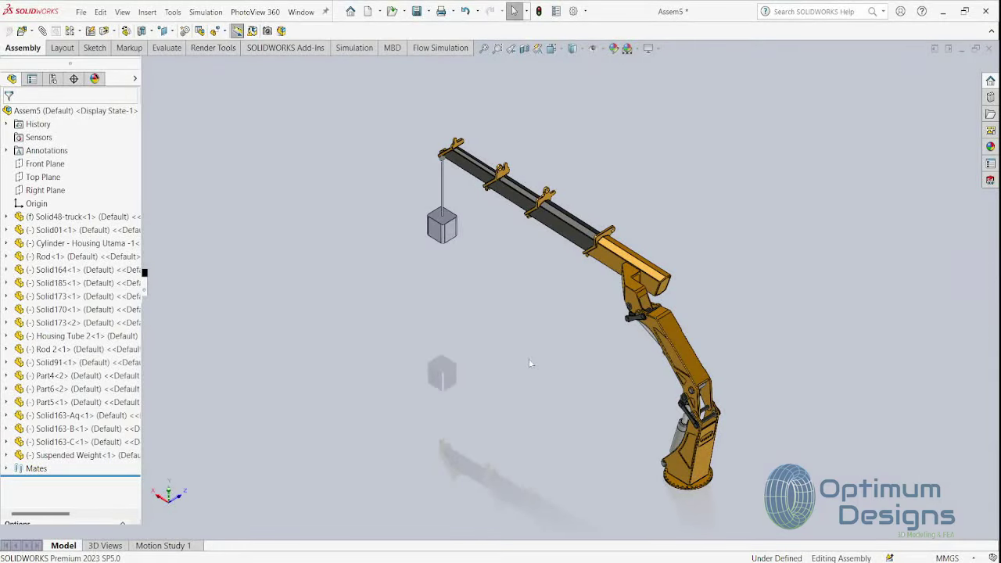
{"action": "middle_click_drag", "start_coordinate": [625, 419], "coordinate": [626, 384]}
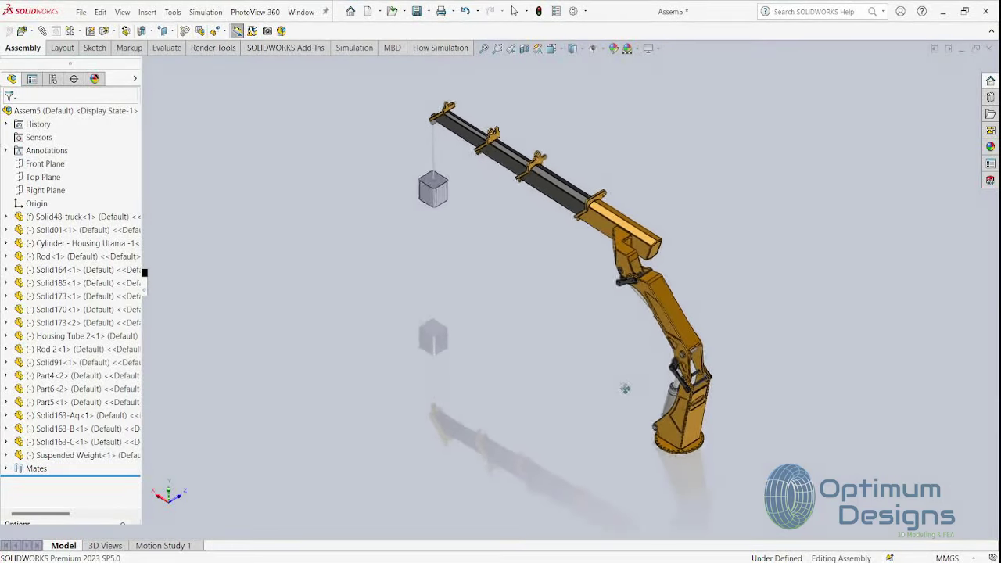
{"action": "scroll", "coordinate": [619, 382], "scroll_direction": "down", "scroll_amount": 3}
{"action": "scroll", "coordinate": [620, 385], "scroll_direction": "up", "scroll_amount": 2}
{"action": "scroll", "coordinate": [621, 391], "scroll_direction": "up", "scroll_amount": 3}
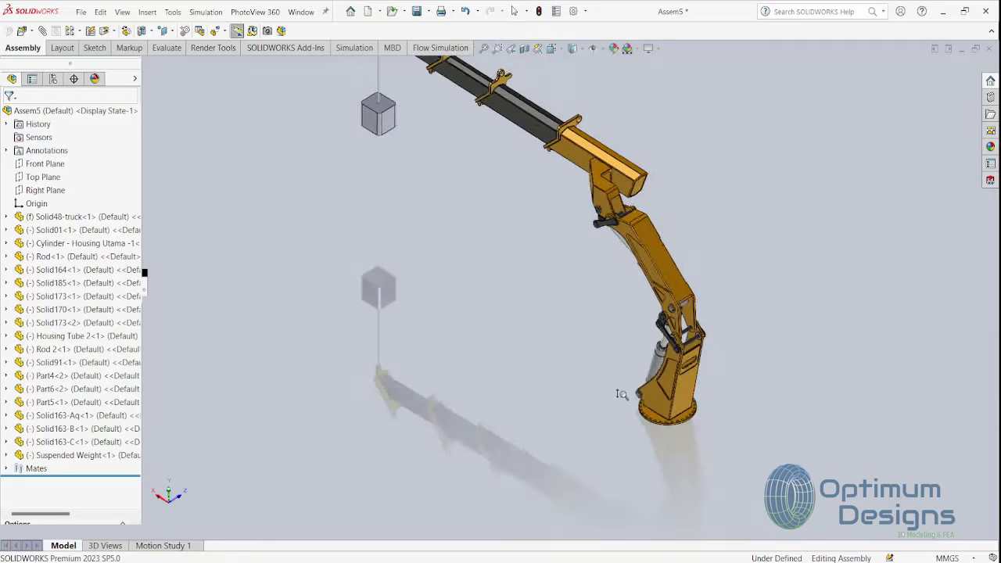
{"action": "scroll", "coordinate": [626, 375], "scroll_direction": "down", "scroll_amount": 2}
{"action": "mouse_move", "coordinate": [627, 346]}
{"action": "middle_mouse_down", "text": "ctrl"}
{"action": "mouse_move", "coordinate": [635, 389]}
{"action": "mouse_move", "coordinate": [622, 421]}
{"action": "middle_mouse_up", "text": "ctrl"}
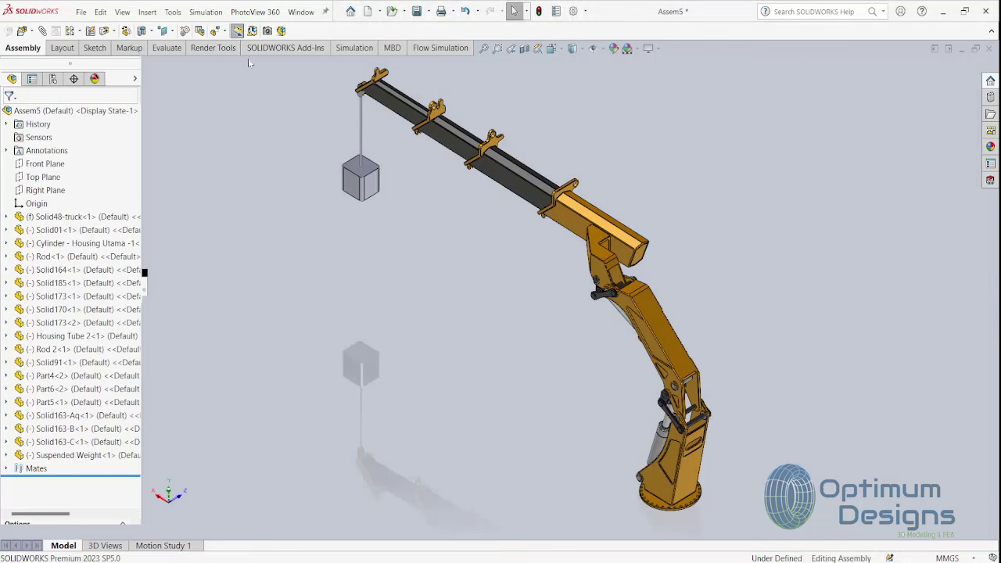
Create a new static simulation study named 'Vertical Suspened Load'
{"action": "left_click", "coordinate": [353, 48]}
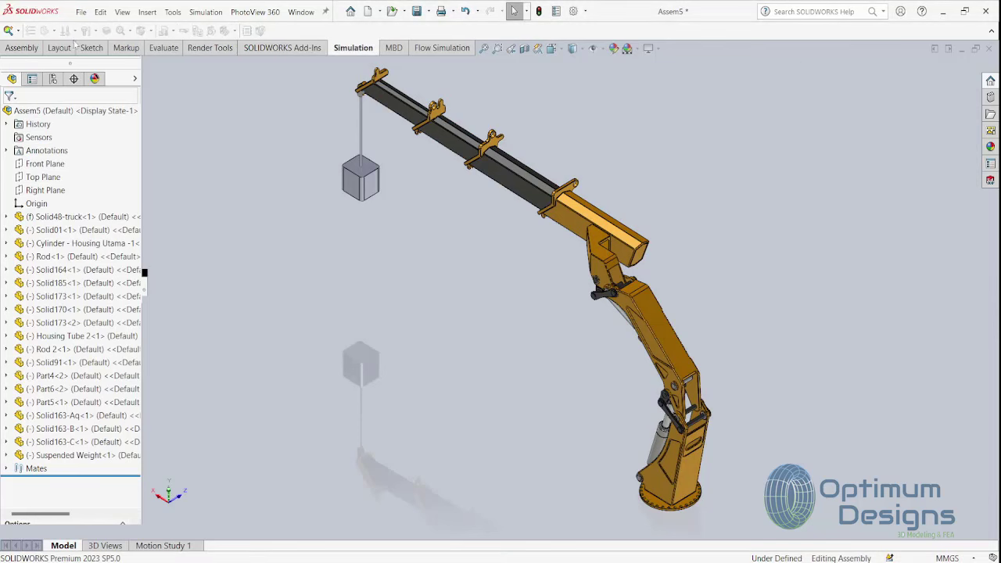
{"action": "left_click", "coordinate": [11, 31]}
{"action": "left_click_drag", "start_coordinate": [61, 202], "coordinate": [8, 206]}
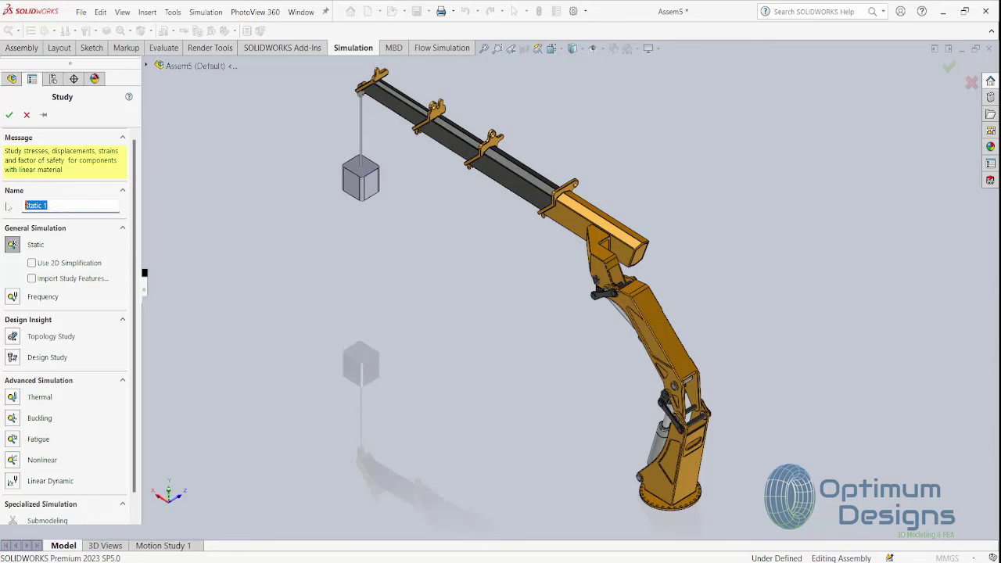
{"action": "type", "text": "Ver"}
{"action": "left_click", "coordinate": [9, 114]}
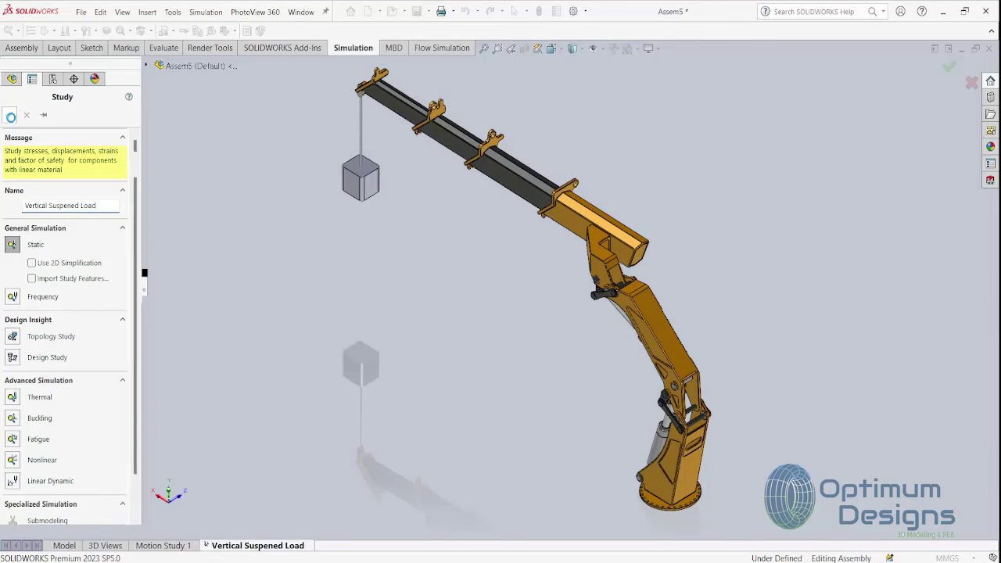
Assign ASTM A36 Steel to all crane parts except the suspended weight
{"action": "left_click", "coordinate": [6, 237]}
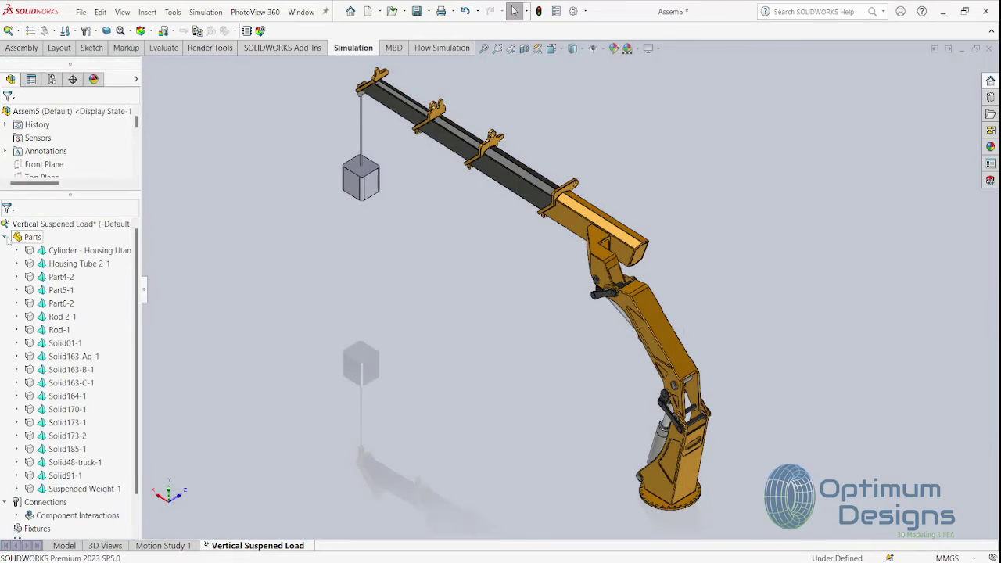
{"action": "left_click", "coordinate": [67, 480]}
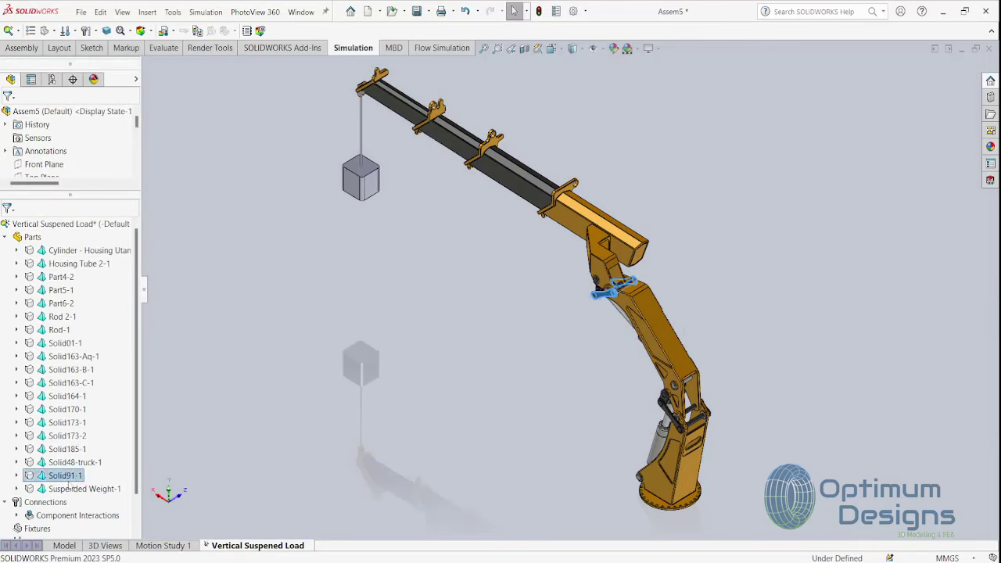
{"action": "left_click", "coordinate": [72, 252], "text": "shift"}
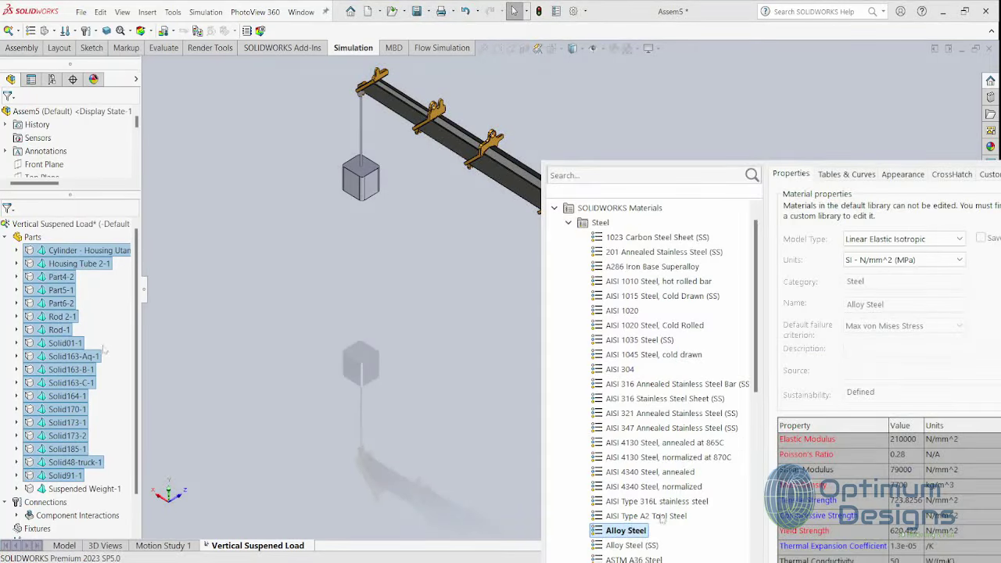
{"action": "left_click", "coordinate": [635, 559]}
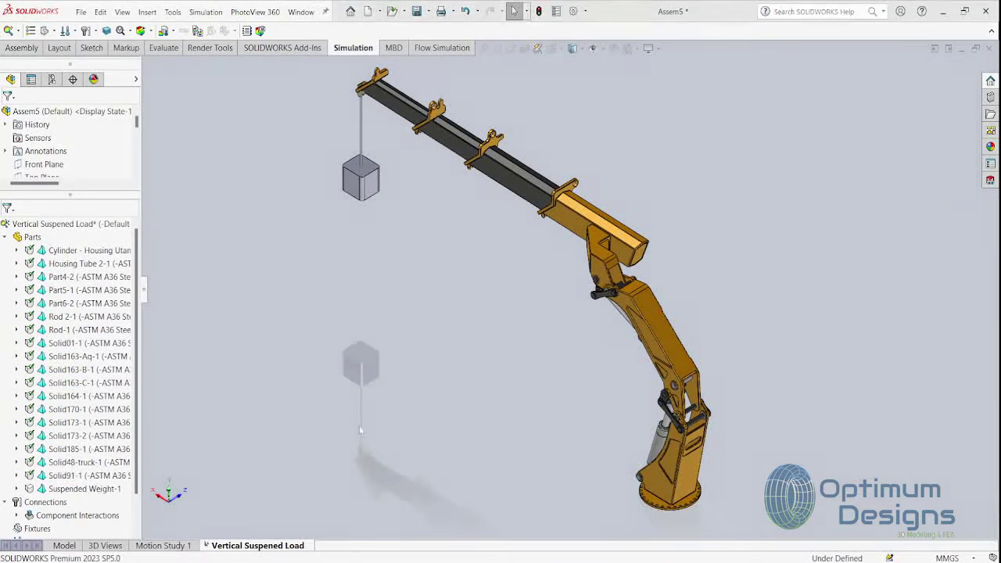
Choose Balsa from the Woods category as the material for Suspended Weight-1
{"action": "left_click", "coordinate": [85, 489]}
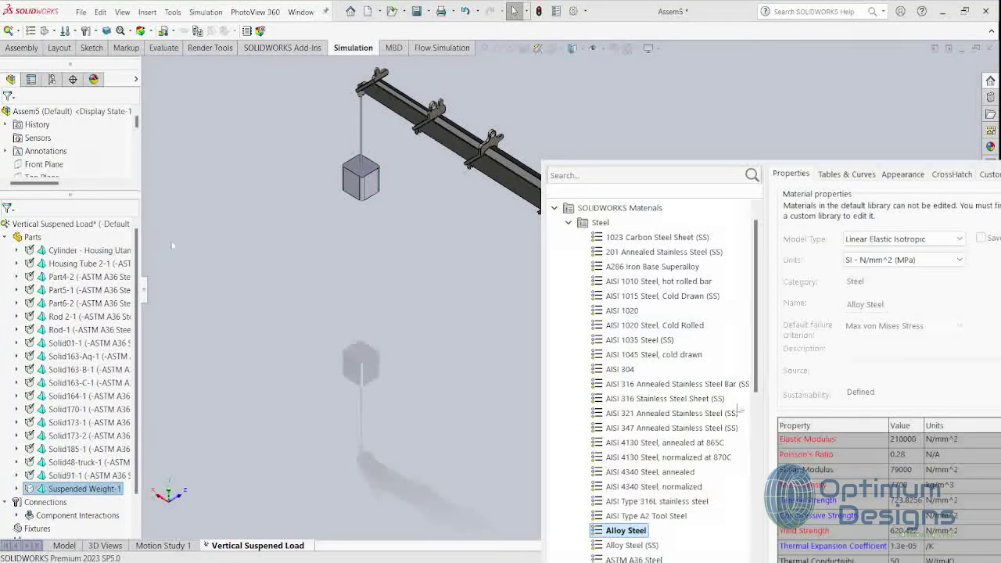
{"action": "left_click", "coordinate": [568, 223]}
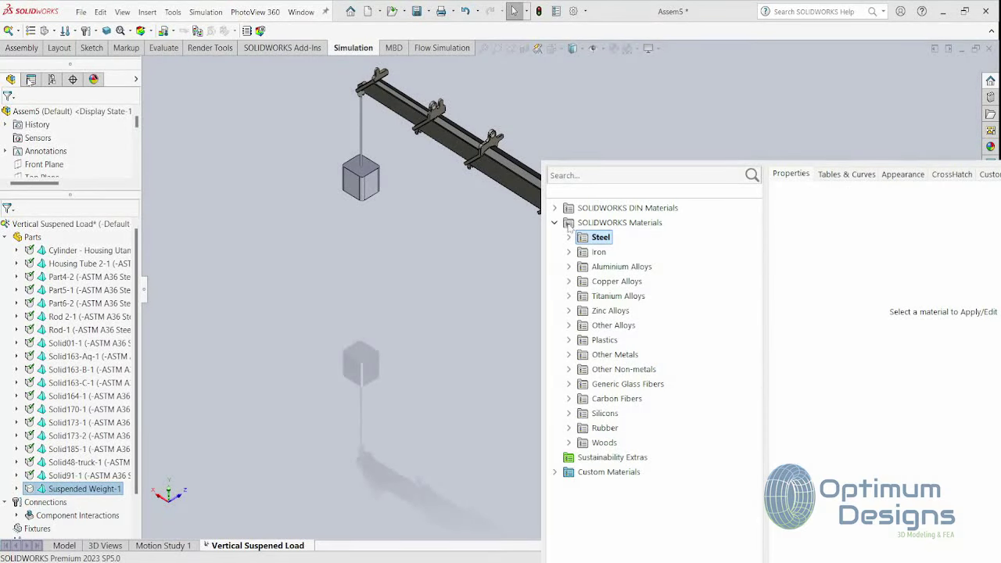
{"action": "left_click", "coordinate": [569, 354]}
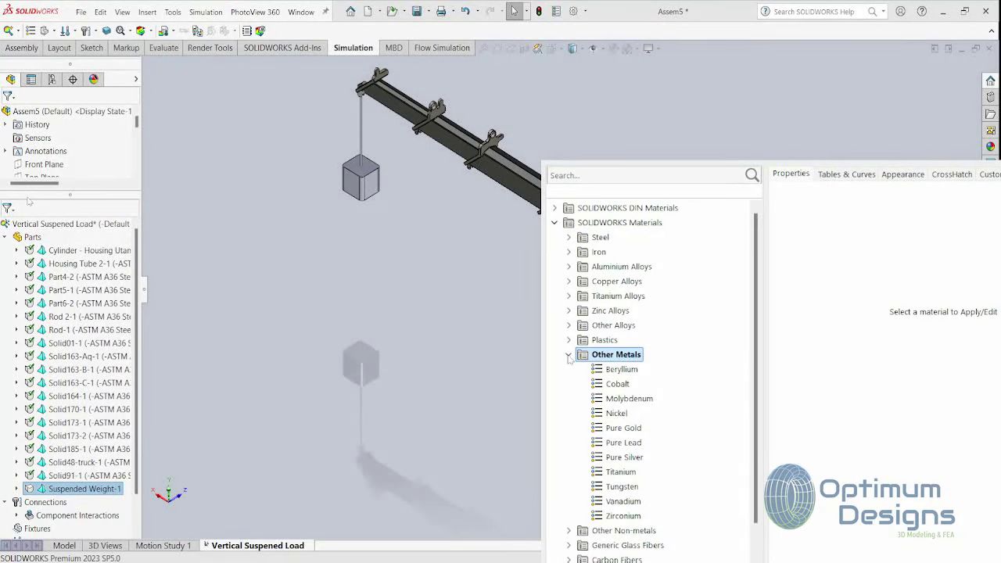
{"action": "left_click", "coordinate": [569, 356]}
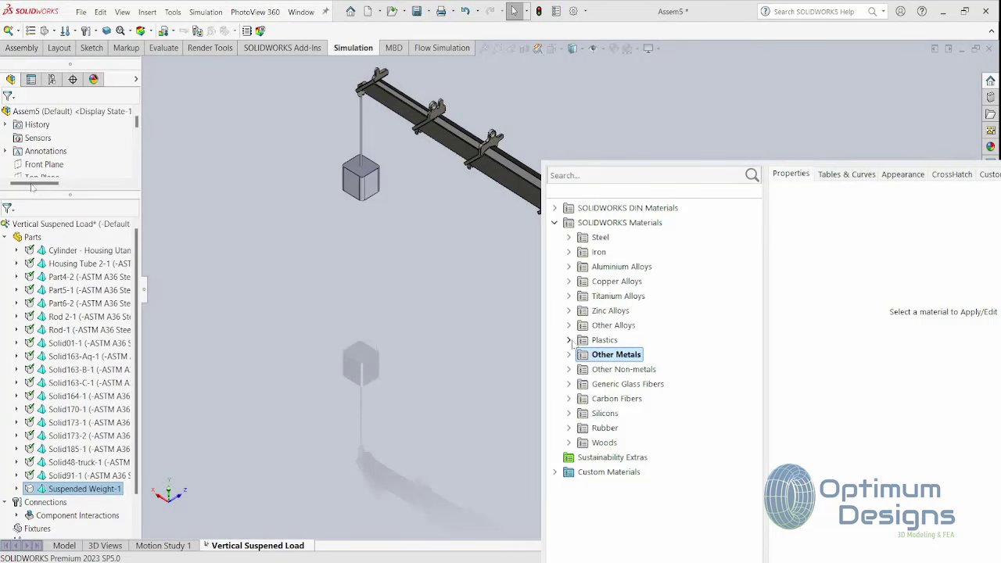
{"action": "left_click", "coordinate": [569, 442]}
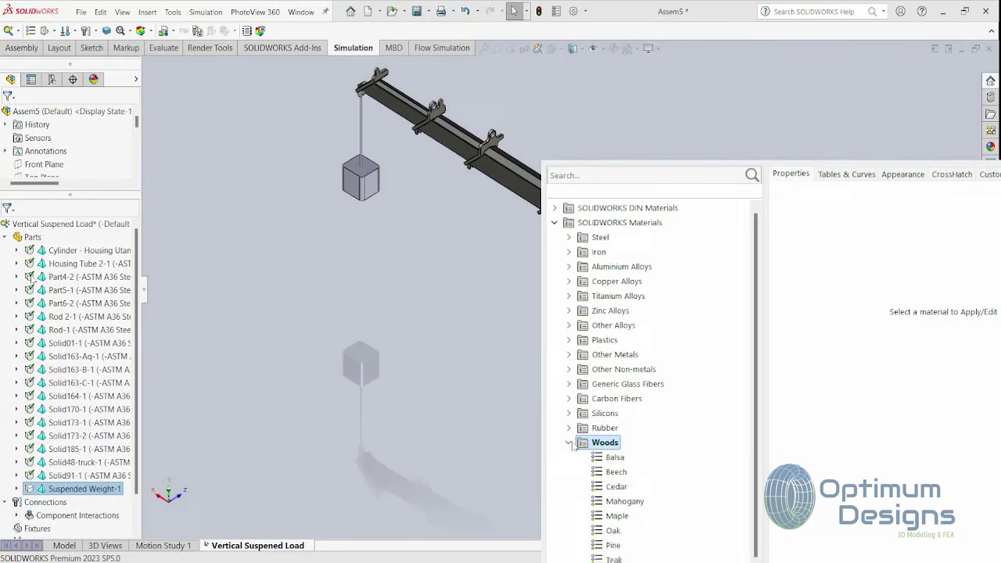
{"action": "left_click", "coordinate": [622, 518]}
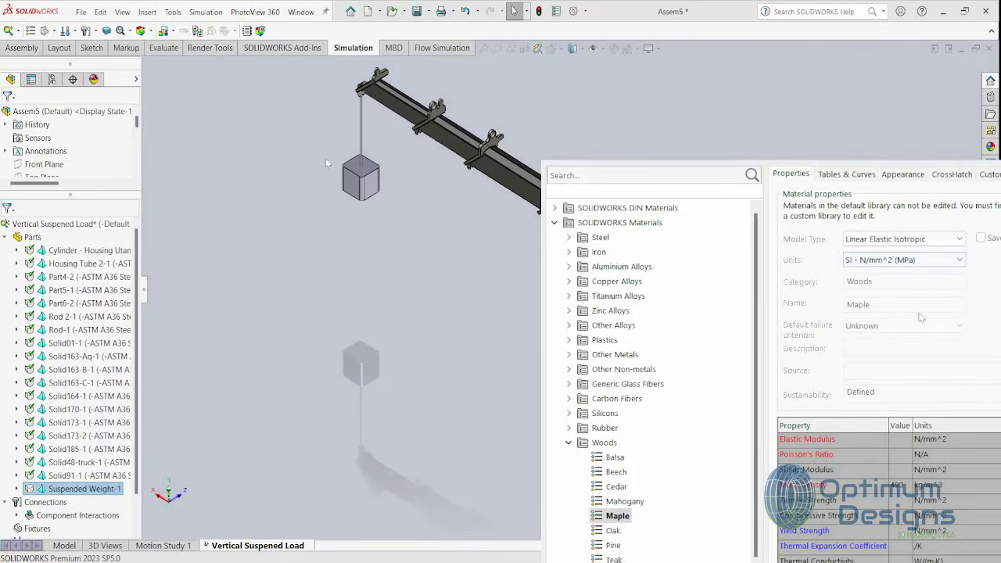
{"action": "left_click", "coordinate": [616, 459]}
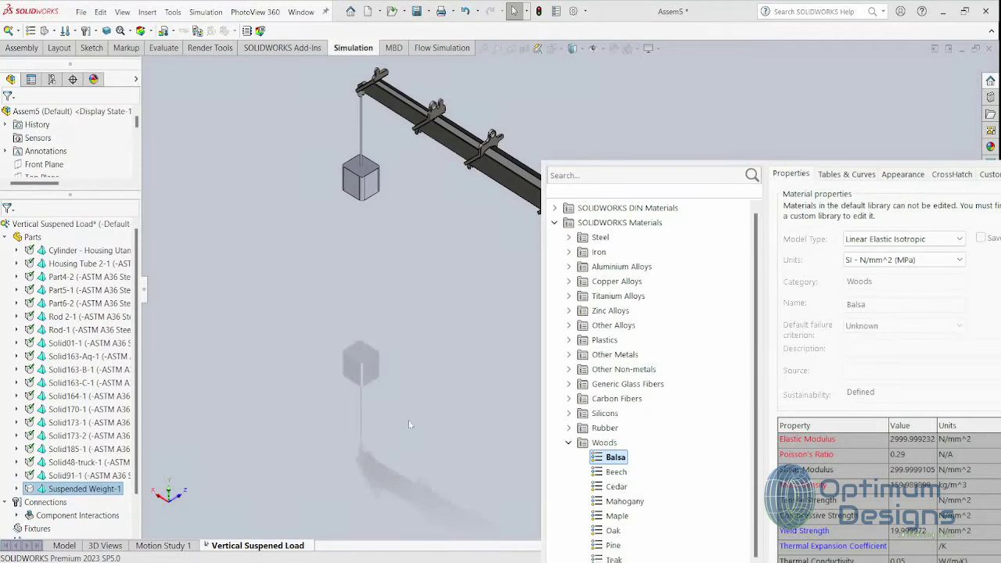
Apply Balsa, then set the Global Interaction to Contact with friction coefficient 0.05
{"action": "key", "text": "Return"}
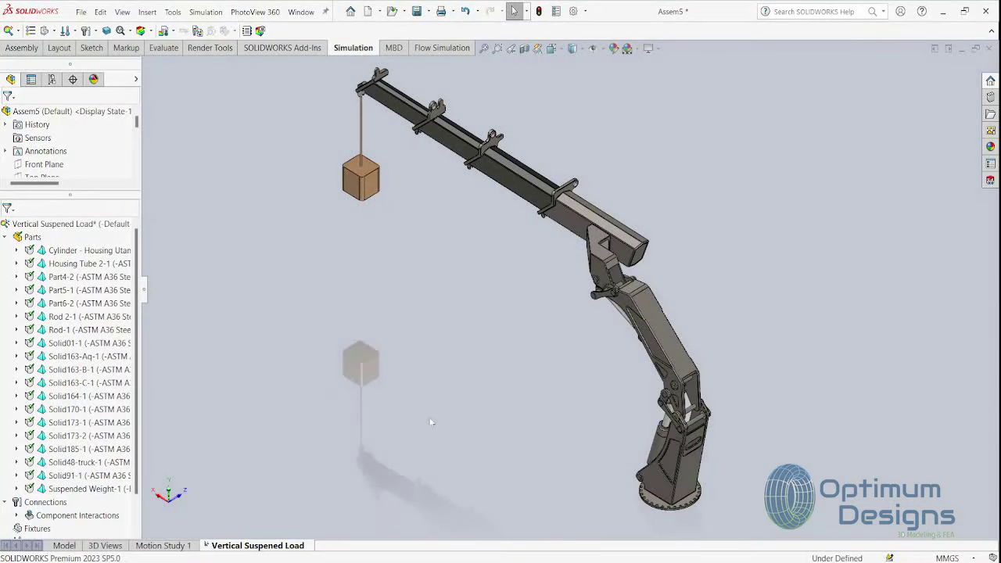
{"action": "left_click", "coordinate": [5, 237]}
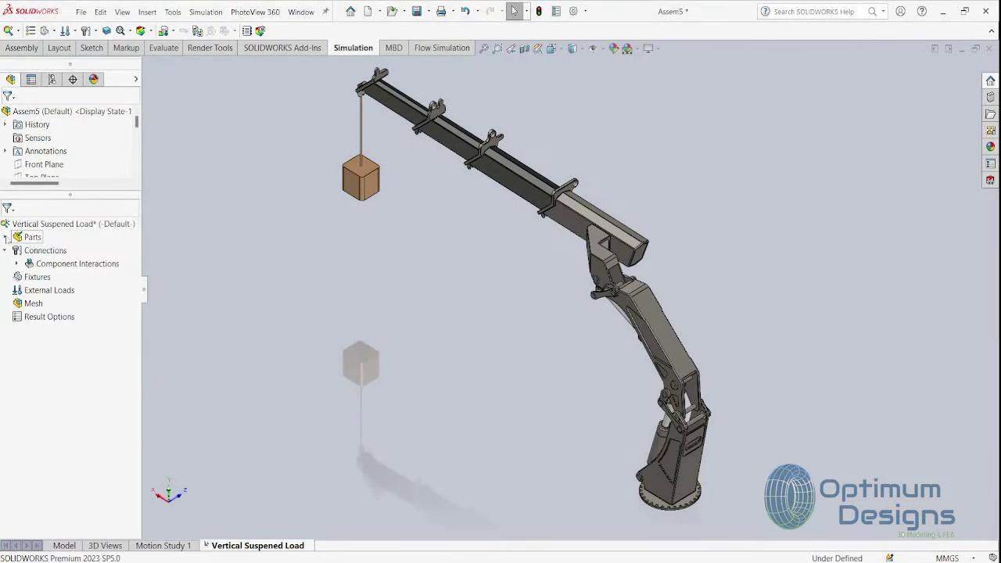
{"action": "left_click", "coordinate": [17, 264]}
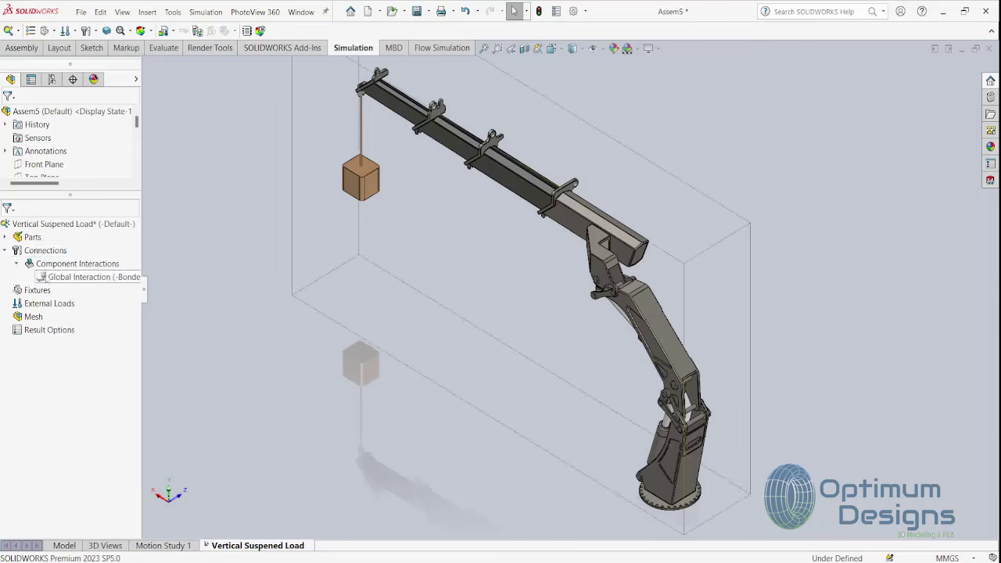
{"action": "left_click", "coordinate": [67, 277]}
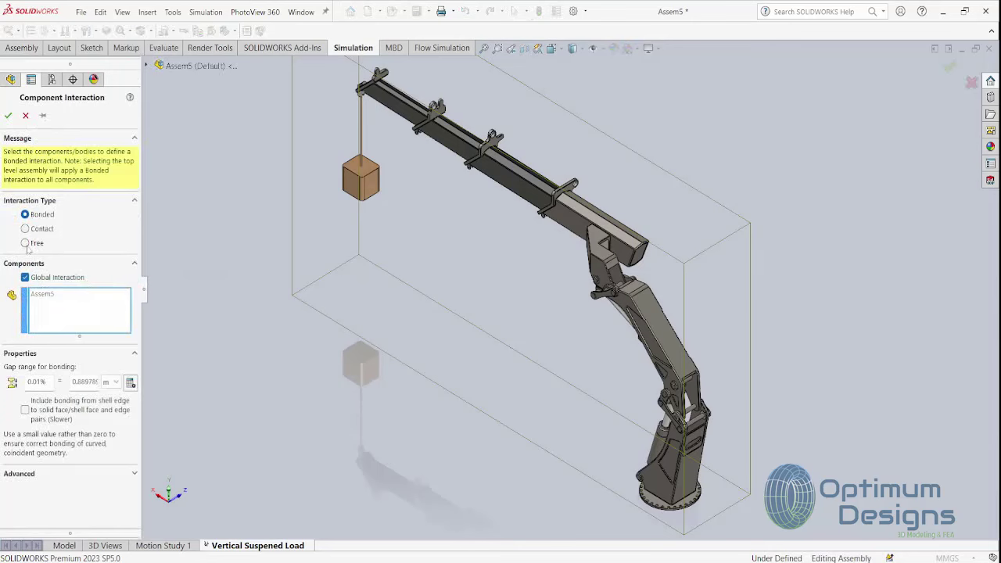
{"action": "left_click", "coordinate": [25, 228]}
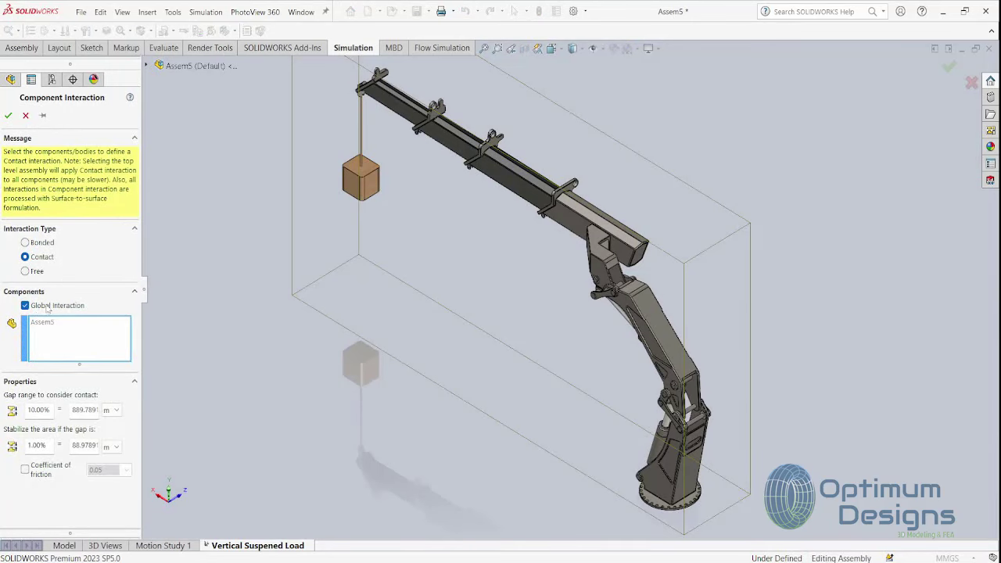
{"action": "left_click", "coordinate": [47, 306]}
{"action": "left_click", "coordinate": [47, 306]}
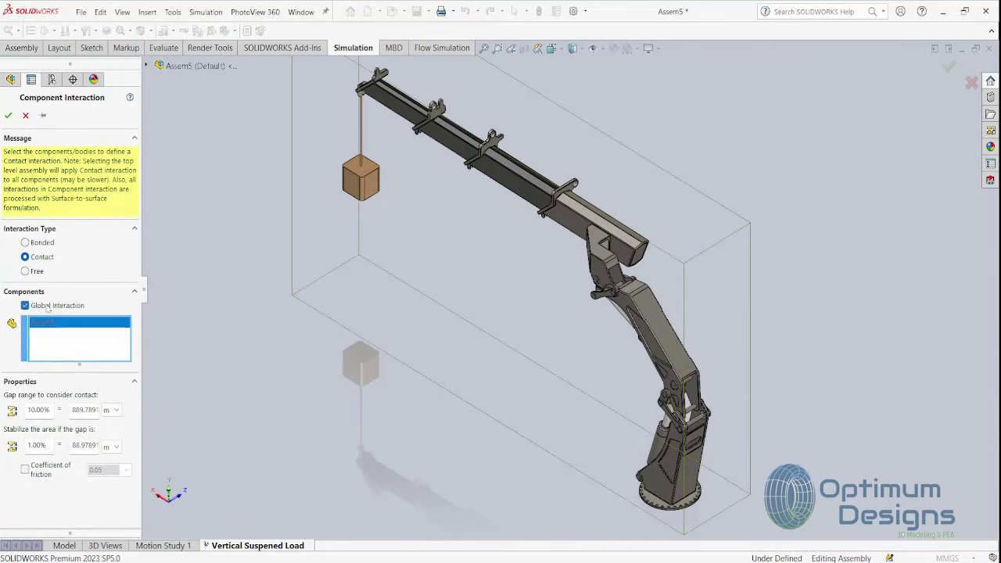
{"action": "left_click", "coordinate": [42, 475]}
{"action": "double_click", "coordinate": [100, 469]}
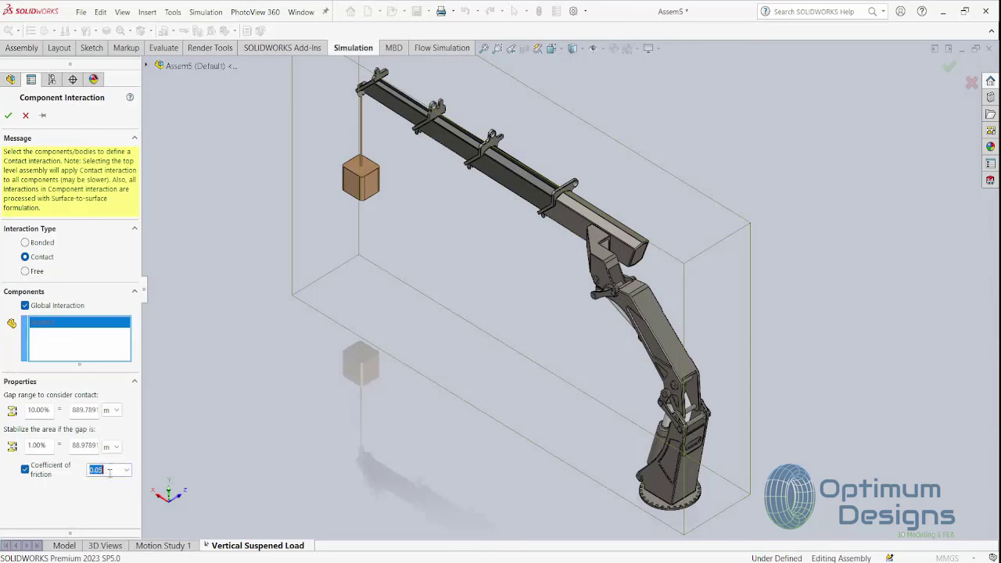
{"action": "left_click", "coordinate": [109, 472]}
{"action": "left_click", "coordinate": [8, 115]}
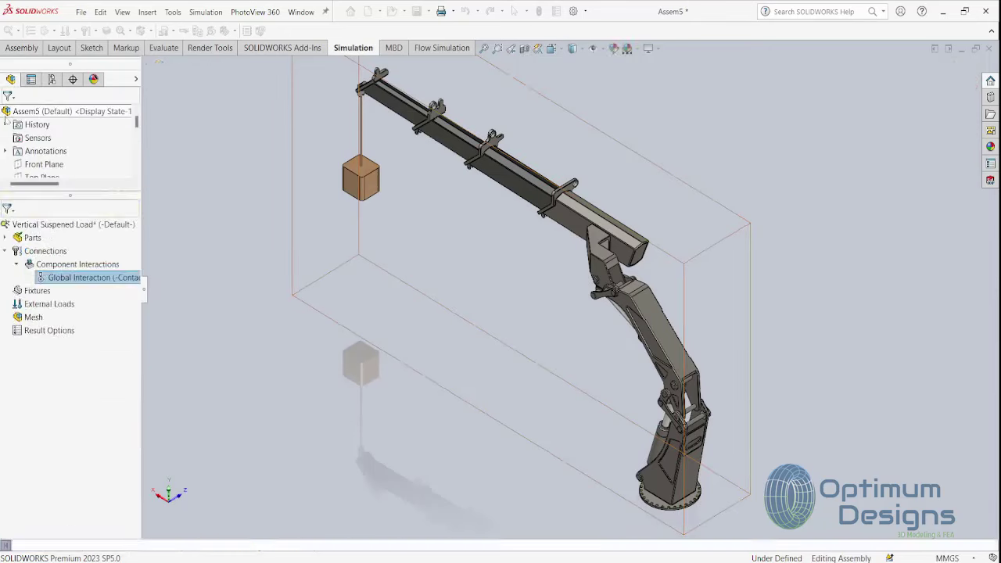
{"action": "left_click", "coordinate": [35, 291]}
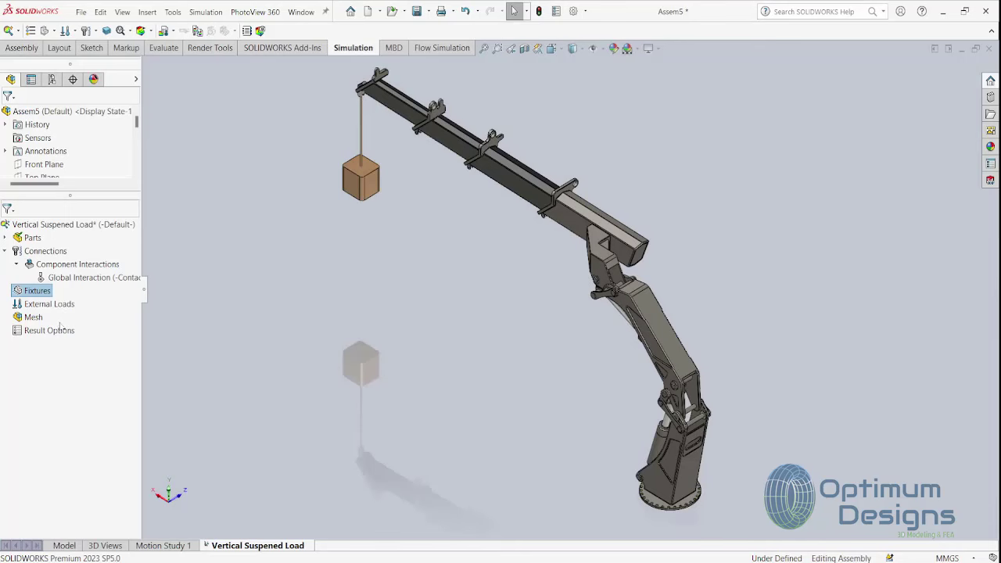
{"action": "mouse_move", "coordinate": [615, 479]}
{"action": "middle_mouse_down"}
{"action": "mouse_move", "coordinate": [643, 380]}
{"action": "mouse_move", "coordinate": [736, 250]}
{"action": "middle_mouse_up"}
{"action": "scroll", "coordinate": [545, 288], "scroll_direction": "down", "scroll_amount": 5}
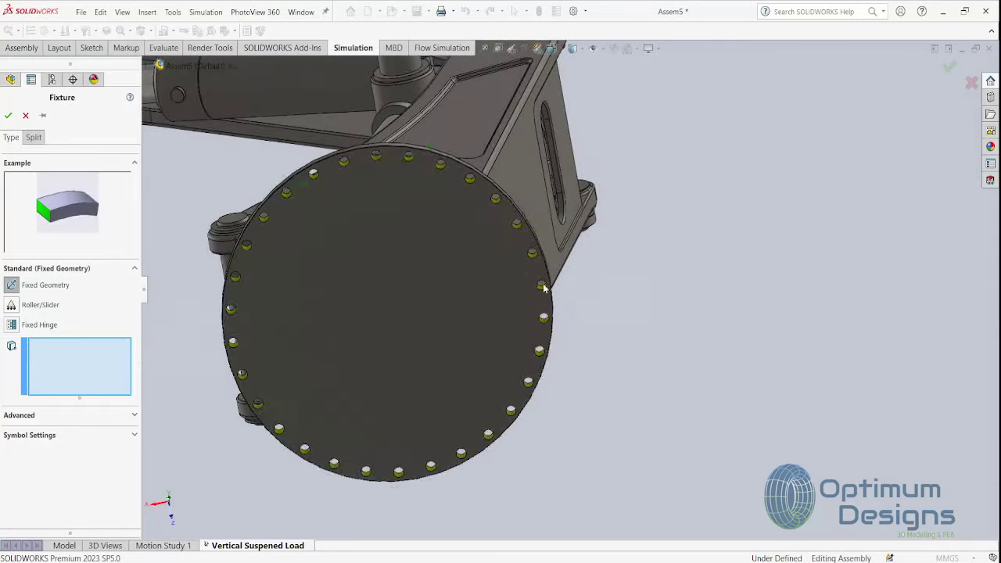
{"action": "left_click", "coordinate": [480, 274]}
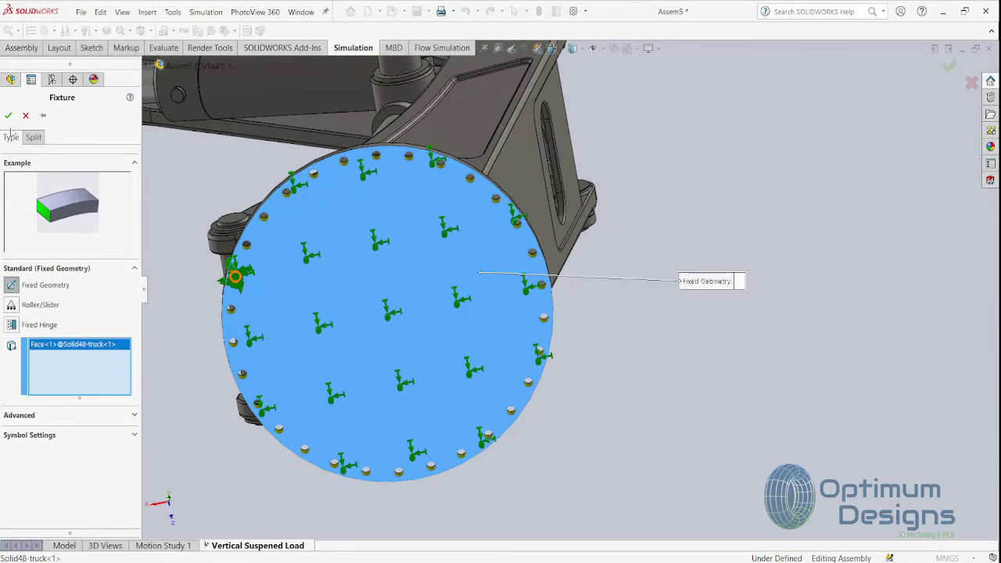
{"action": "left_click", "coordinate": [8, 115]}
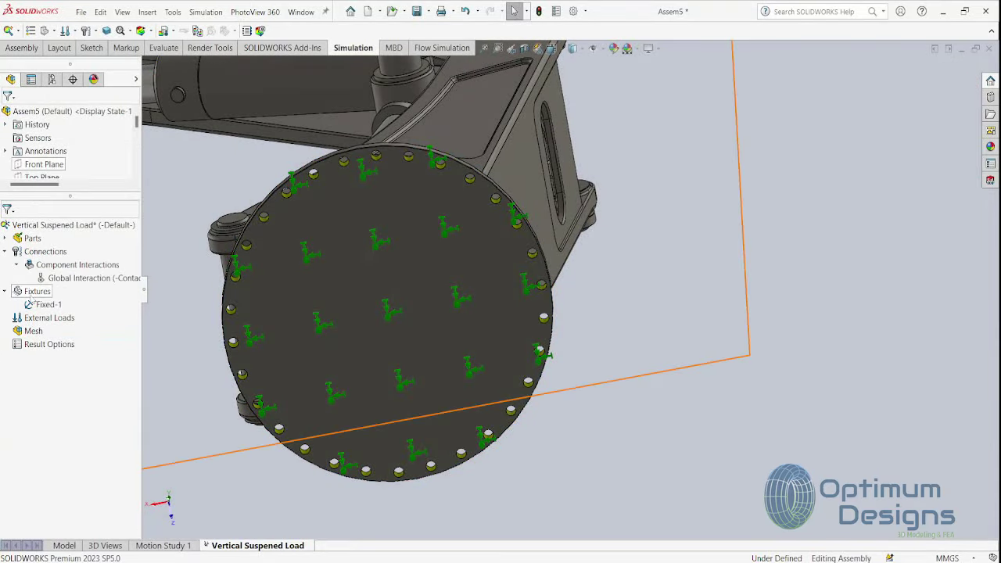
{"action": "left_click", "coordinate": [36, 292]}
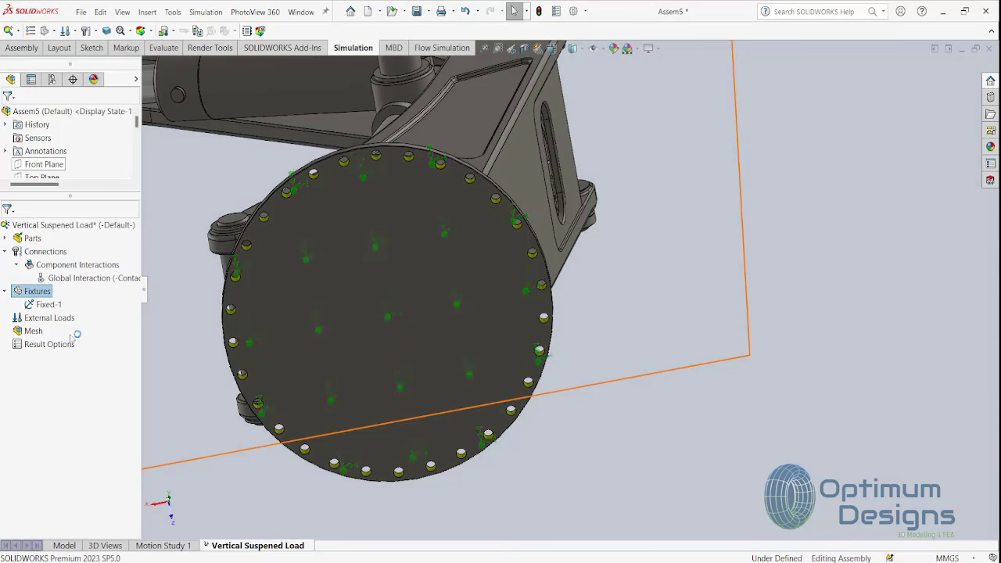
{"action": "left_click", "coordinate": [366, 305]}
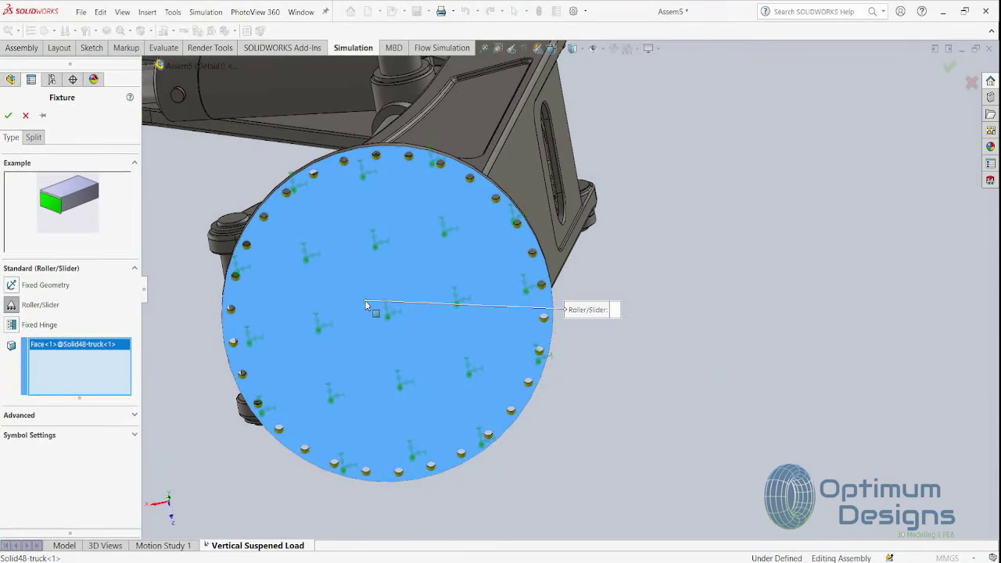
{"action": "left_click", "coordinate": [8, 117]}
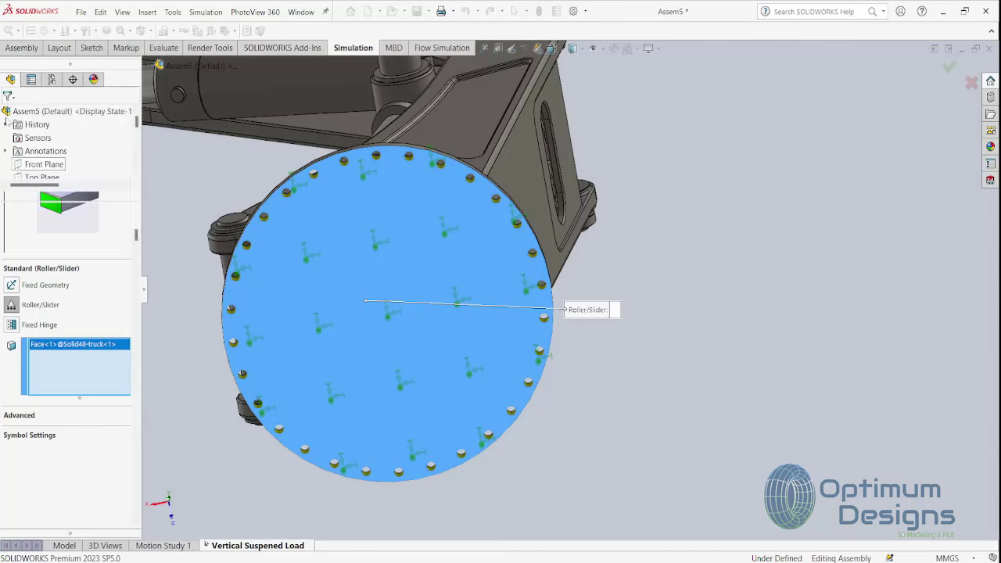
{"action": "scroll", "coordinate": [364, 228], "scroll_direction": "up", "scroll_amount": 5}
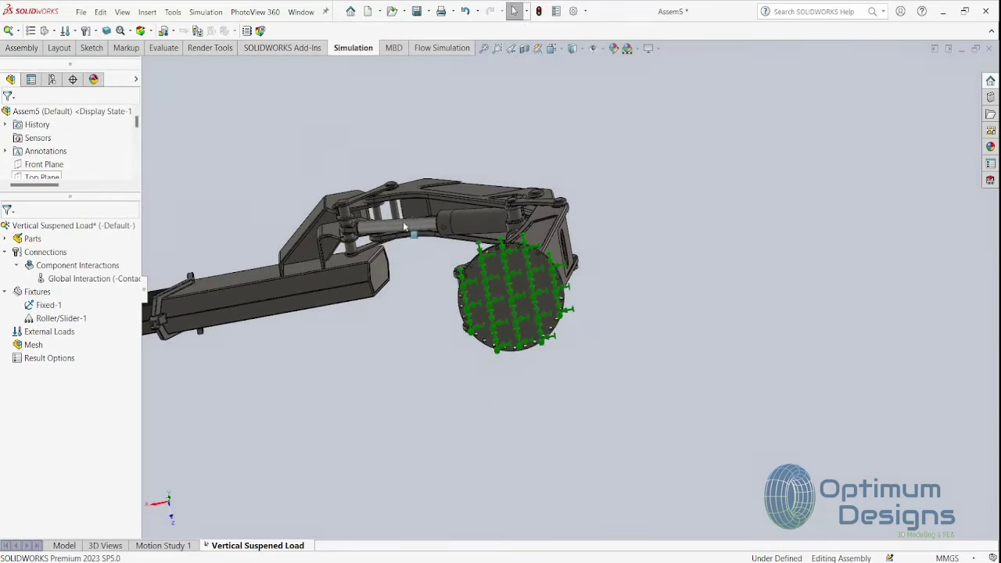
{"action": "middle_click_drag", "start_coordinate": [402, 284], "coordinate": [447, 405]}
{"action": "scroll", "coordinate": [447, 405], "scroll_direction": "up", "scroll_amount": 3}
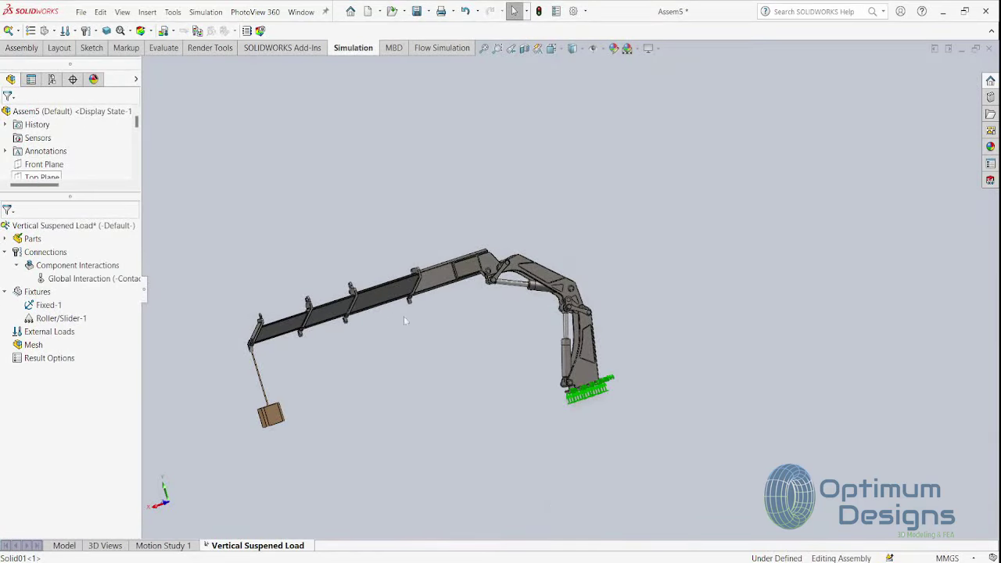
{"action": "middle_click_drag", "start_coordinate": [405, 321], "coordinate": [373, 335]}
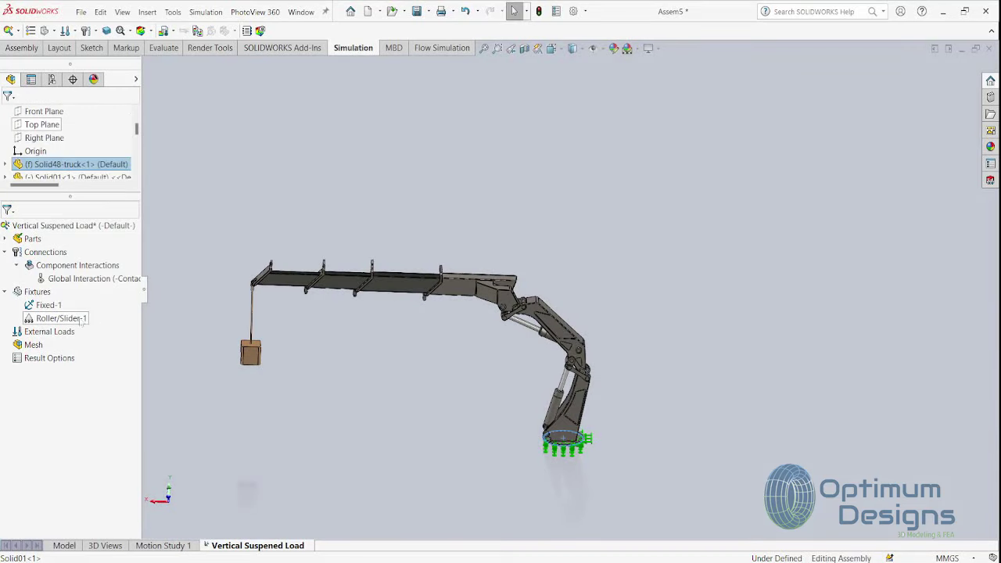
{"action": "left_click", "coordinate": [51, 333]}
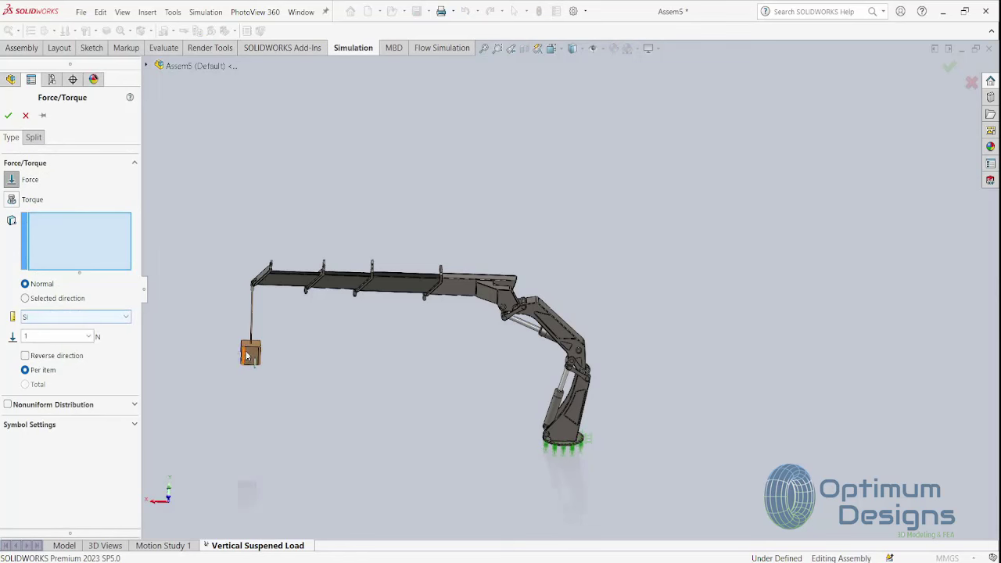
Select the hanging weight's rod and the box top face as the faces carrying the force
{"action": "scroll", "coordinate": [258, 351], "scroll_direction": "down", "scroll_amount": 3}
{"action": "scroll", "coordinate": [354, 357], "scroll_direction": "up", "scroll_amount": 1}
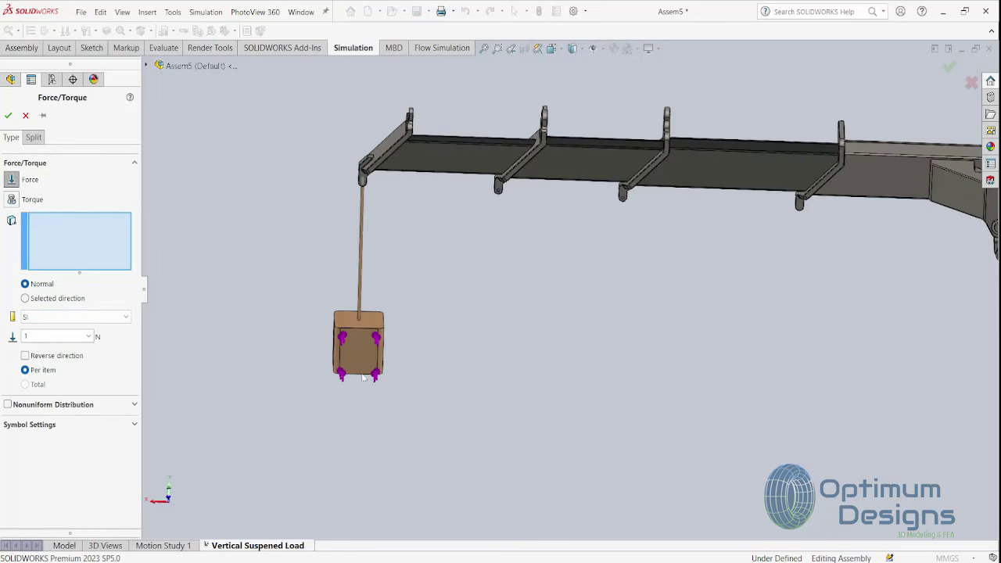
{"action": "scroll", "coordinate": [354, 383], "scroll_direction": "up", "scroll_amount": 2}
{"action": "mouse_move", "coordinate": [354, 387]}
{"action": "middle_mouse_down"}
{"action": "mouse_move", "coordinate": [364, 259]}
{"action": "mouse_move", "coordinate": [357, 368]}
{"action": "middle_mouse_up"}
{"action": "scroll", "coordinate": [435, 282], "scroll_direction": "down", "scroll_amount": 3}
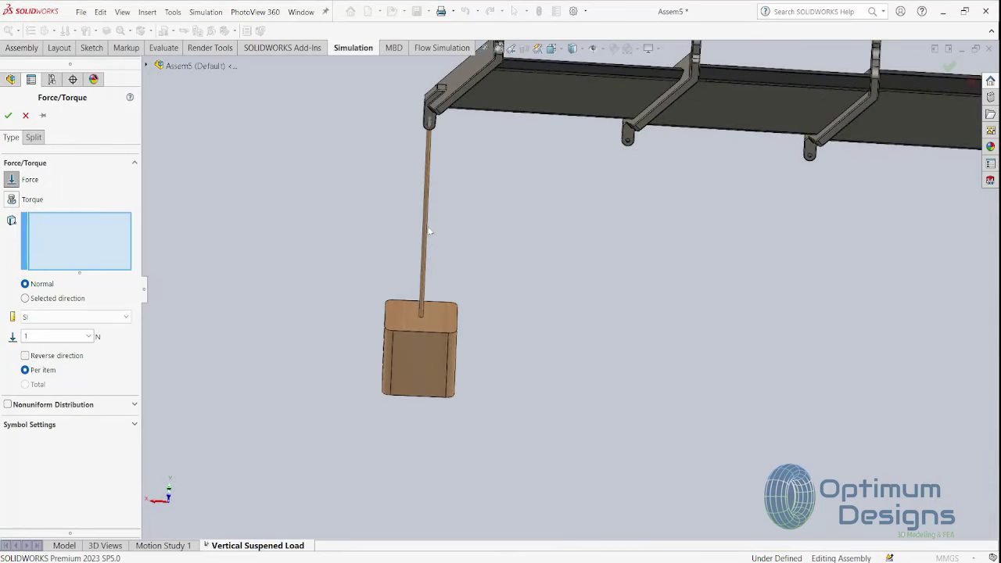
{"action": "left_click", "coordinate": [427, 228]}
{"action": "left_click", "coordinate": [427, 228]}
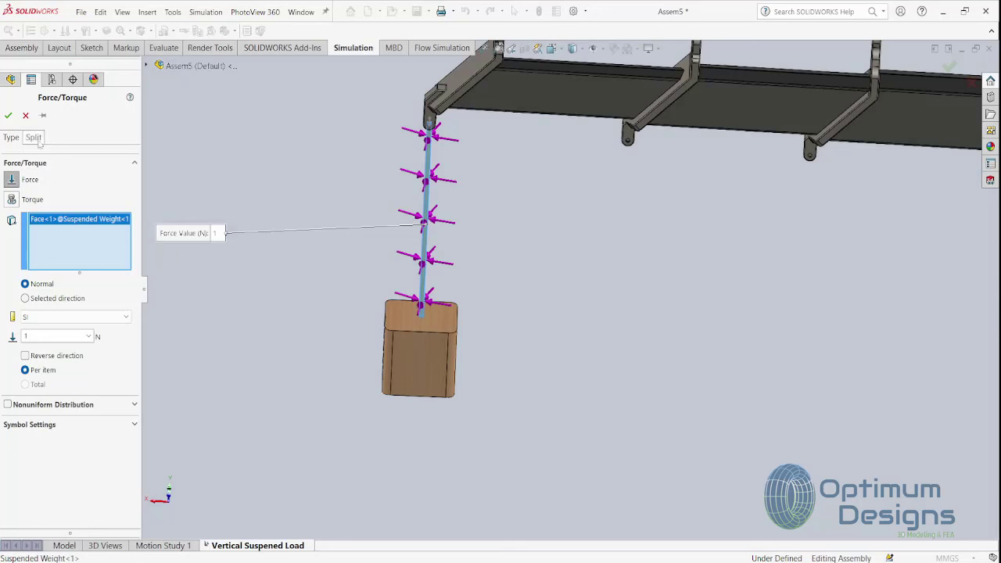
{"action": "left_click", "coordinate": [56, 299]}
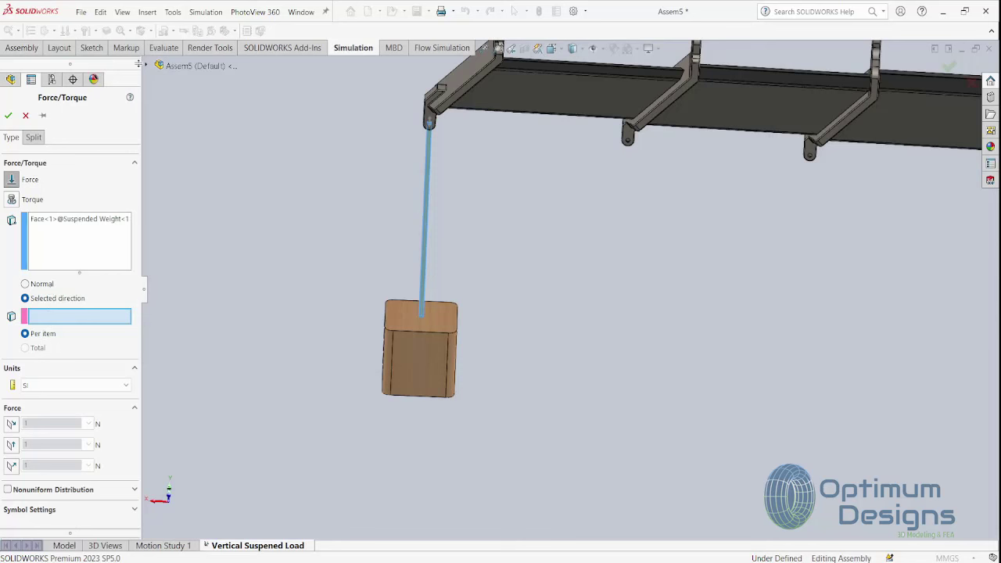
{"action": "left_click", "coordinate": [419, 321]}
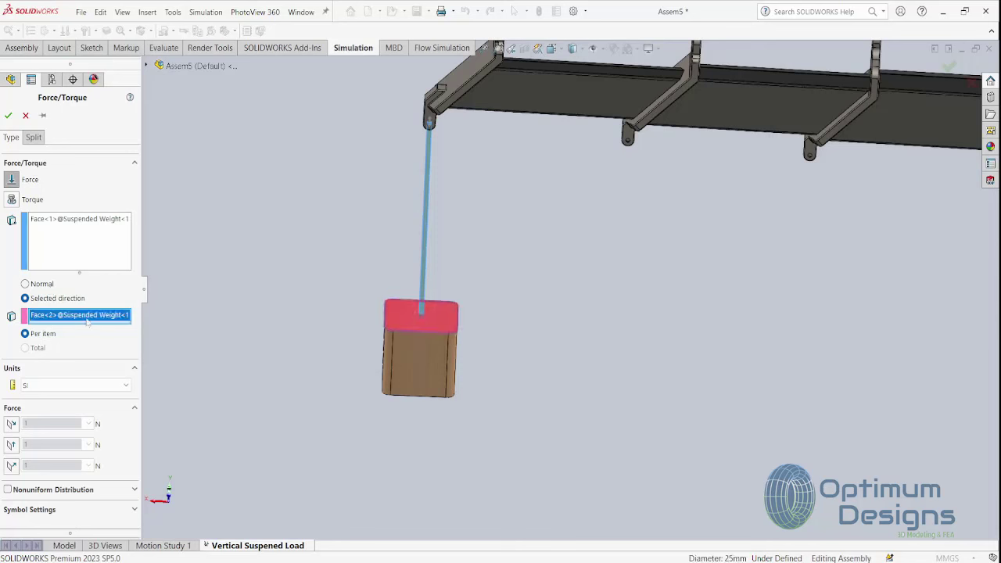
{"action": "key", "text": "Delete"}
{"action": "left_click", "coordinate": [86, 244]}
{"action": "left_click", "coordinate": [423, 331]}
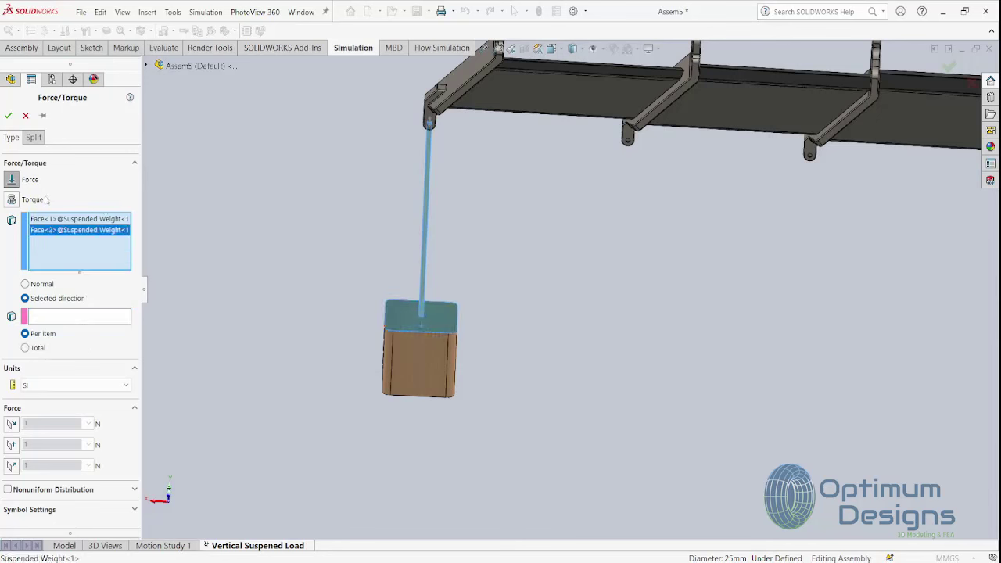
Direct the force normal to Top Plane at 150,000 N, reversed downward, and confirm
{"action": "left_click", "coordinate": [59, 316]}
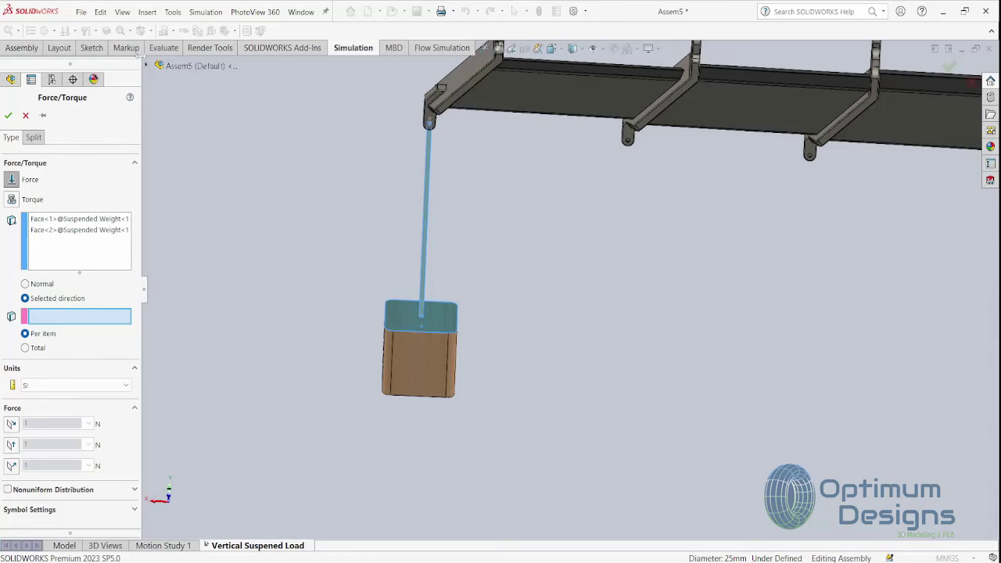
{"action": "left_click", "coordinate": [147, 66]}
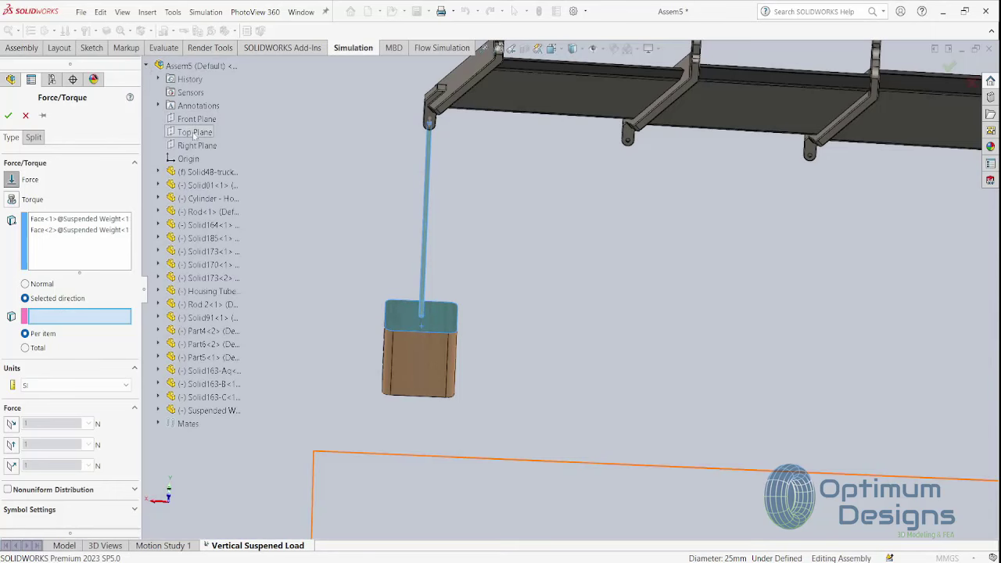
{"action": "left_click", "coordinate": [193, 132]}
{"action": "key", "text": "z"}
{"action": "key", "text": "z"}
{"action": "key", "text": "z"}
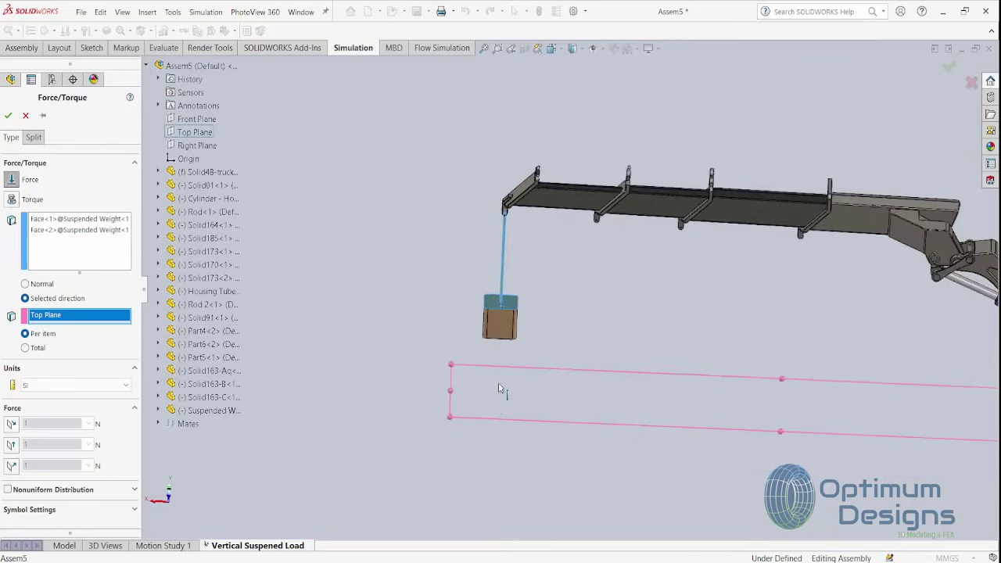
{"action": "middle_click_drag", "start_coordinate": [481, 379], "coordinate": [506, 380]}
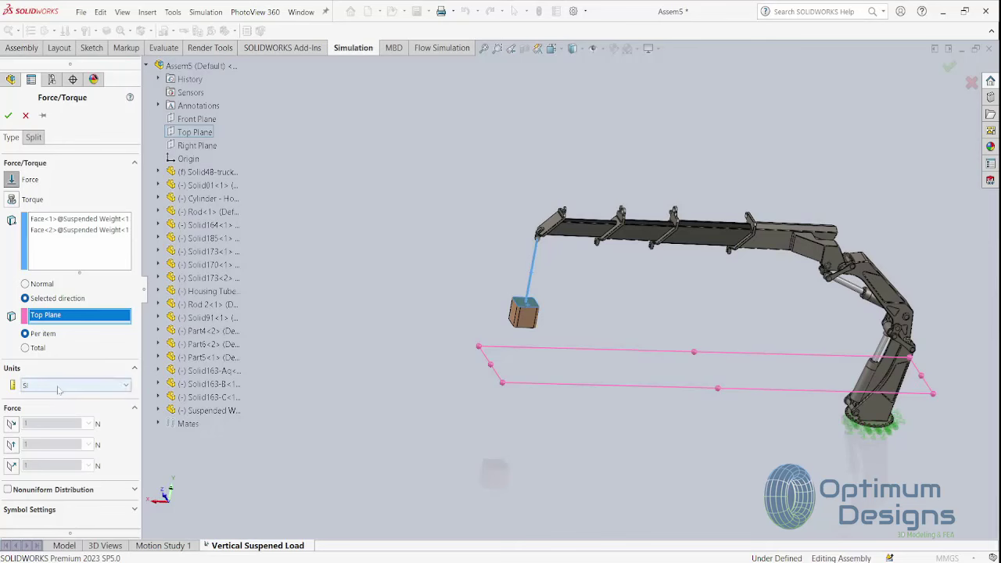
{"action": "left_click", "coordinate": [11, 445]}
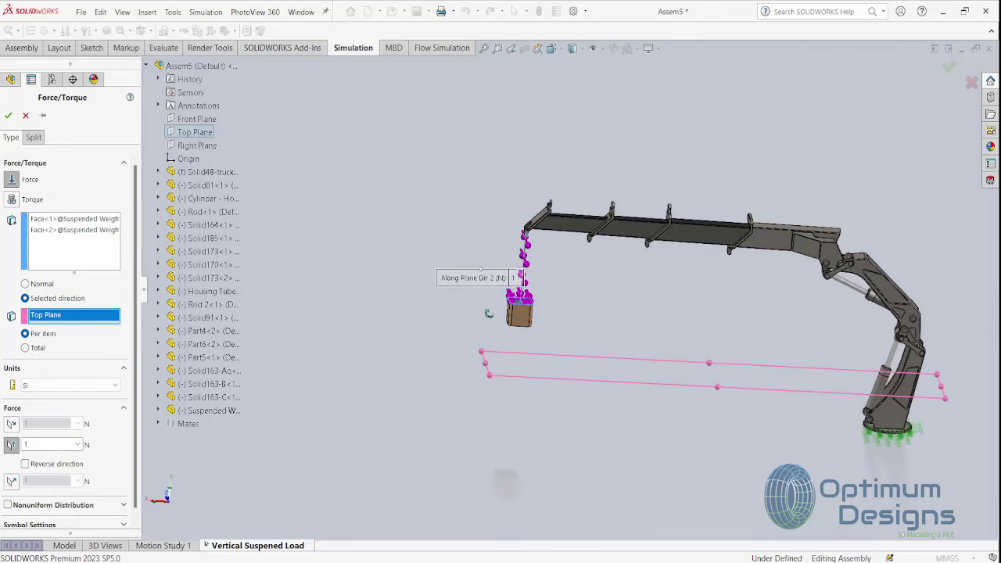
{"action": "left_click", "coordinate": [11, 445]}
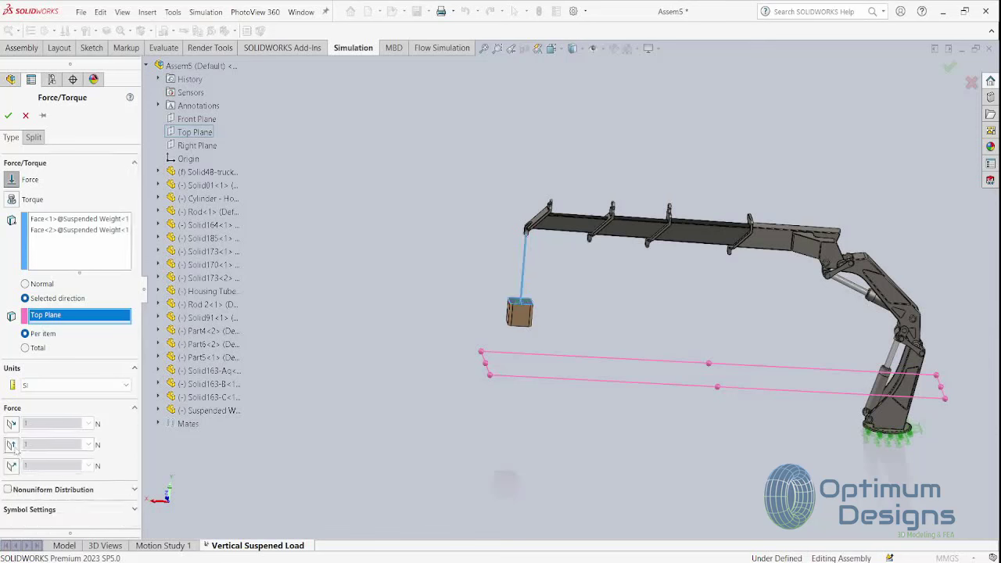
{"action": "left_click", "coordinate": [11, 444]}
{"action": "left_click", "coordinate": [11, 444]}
{"action": "left_click", "coordinate": [11, 465]}
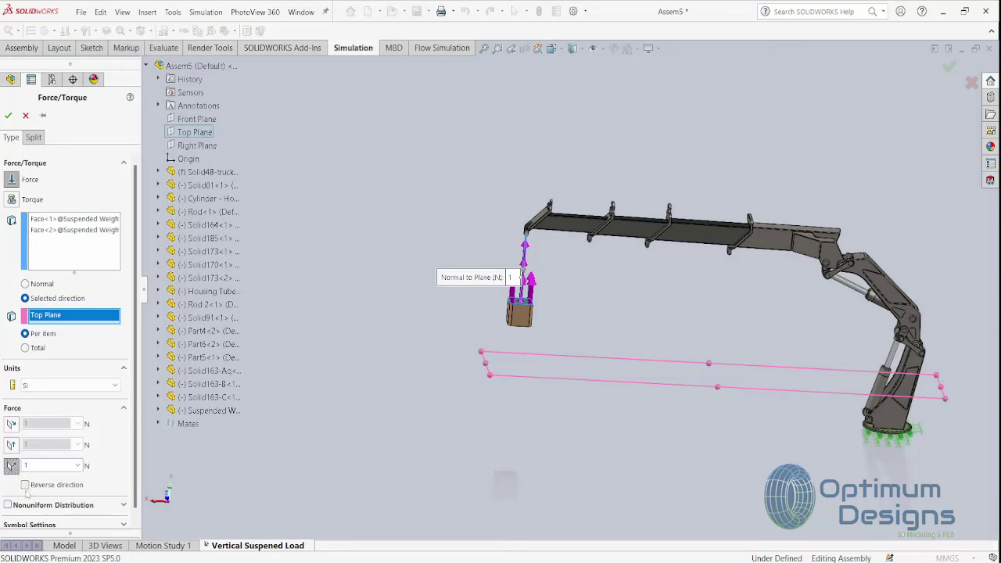
{"action": "left_click", "coordinate": [25, 486]}
{"action": "type", "text": "50000"}
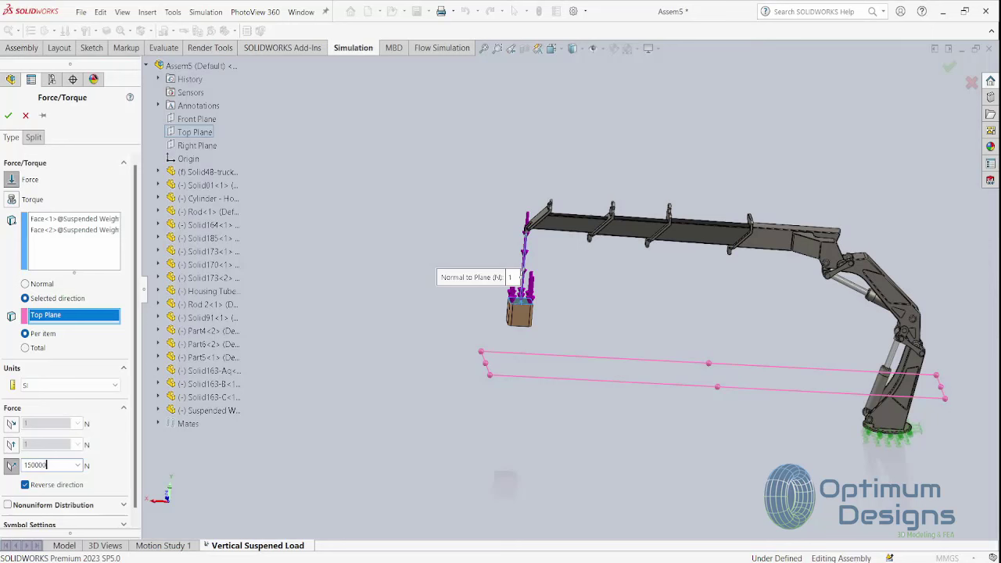
{"action": "key", "text": "Return"}
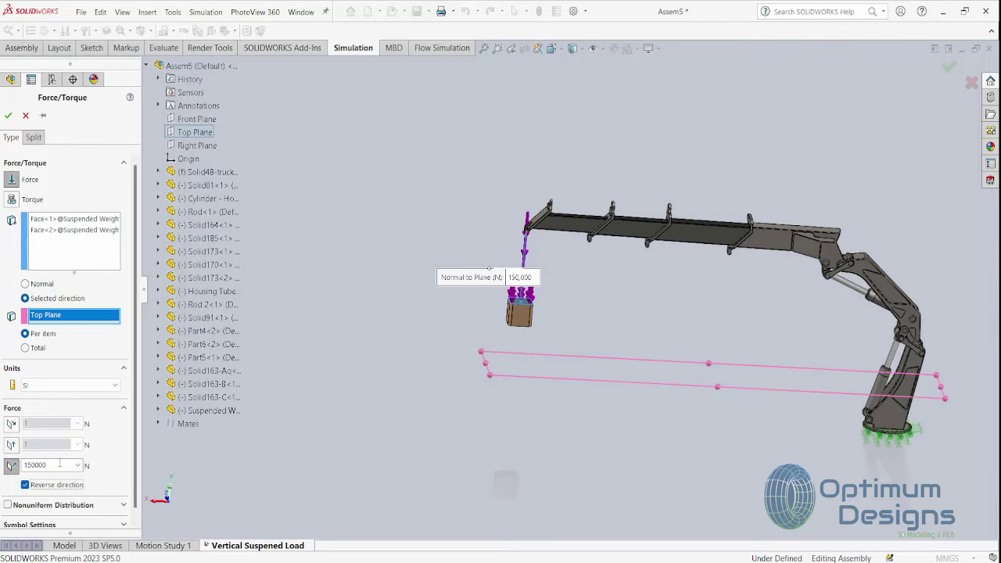
{"action": "left_click", "coordinate": [8, 115]}
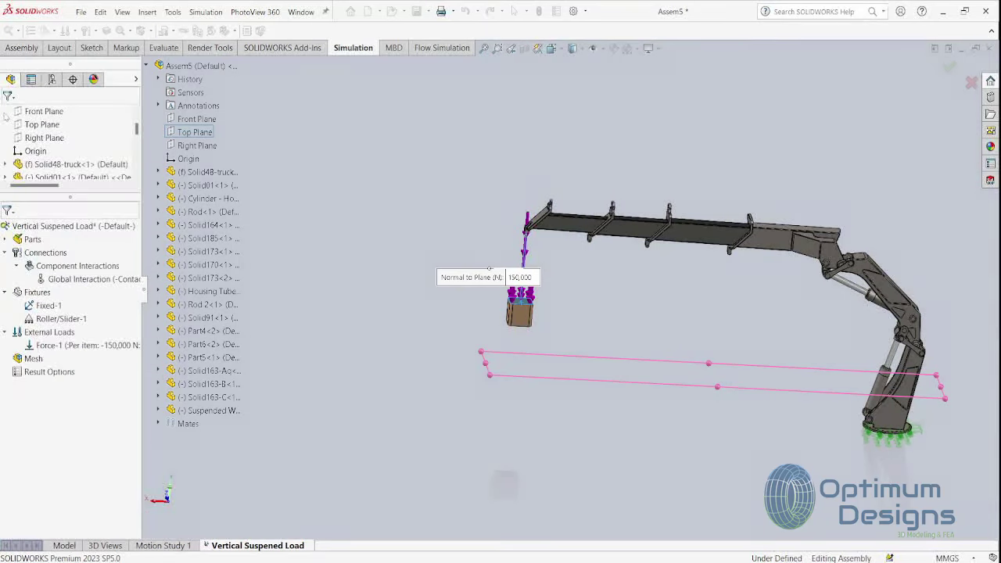
Add a downward 9.81 m/s² gravity load, then select the Vertical Suspened Load study
{"action": "left_click", "coordinate": [60, 336]}
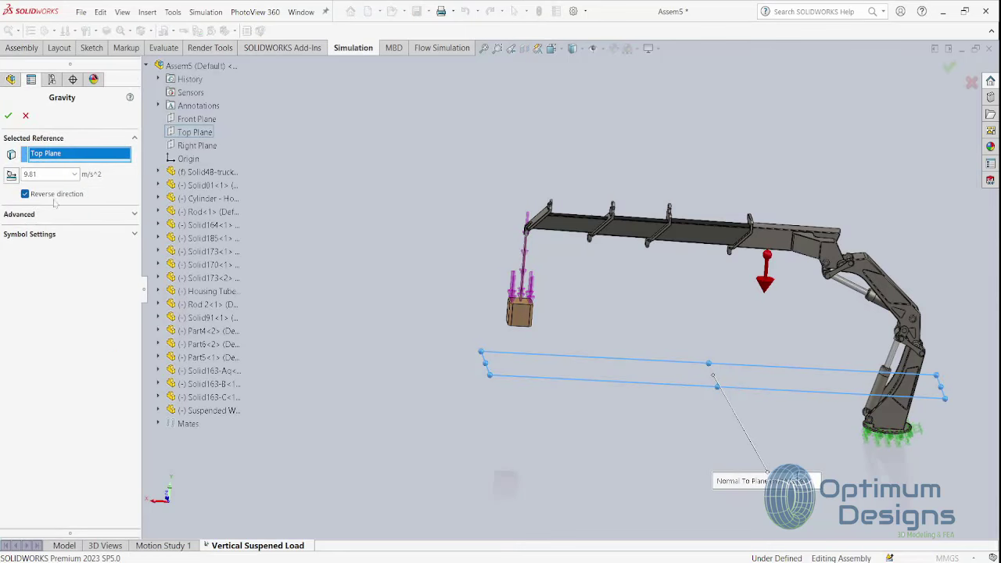
{"action": "double_click", "coordinate": [47, 178]}
{"action": "left_click", "coordinate": [8, 115]}
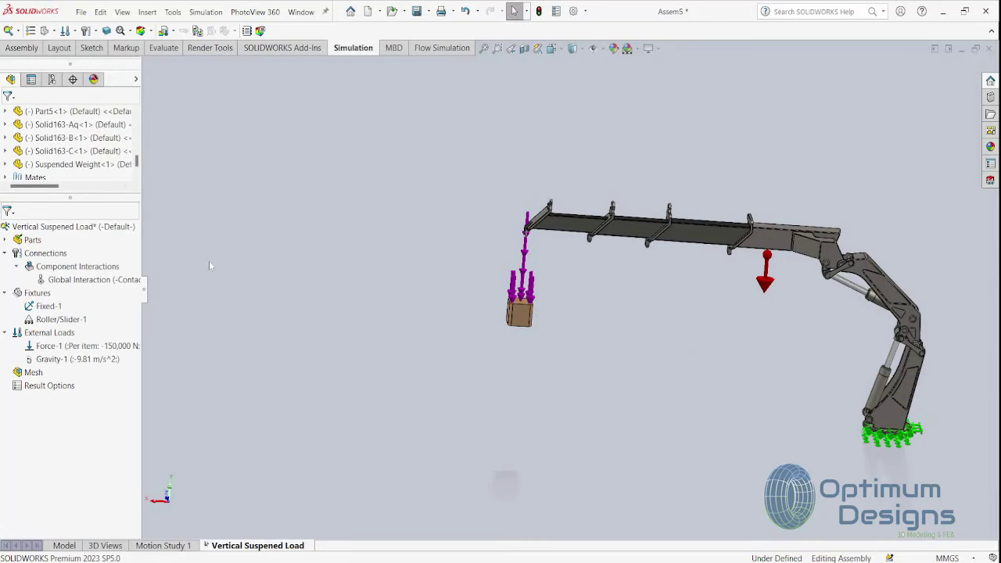
{"action": "middle_click_drag", "start_coordinate": [396, 359], "coordinate": [551, 310]}
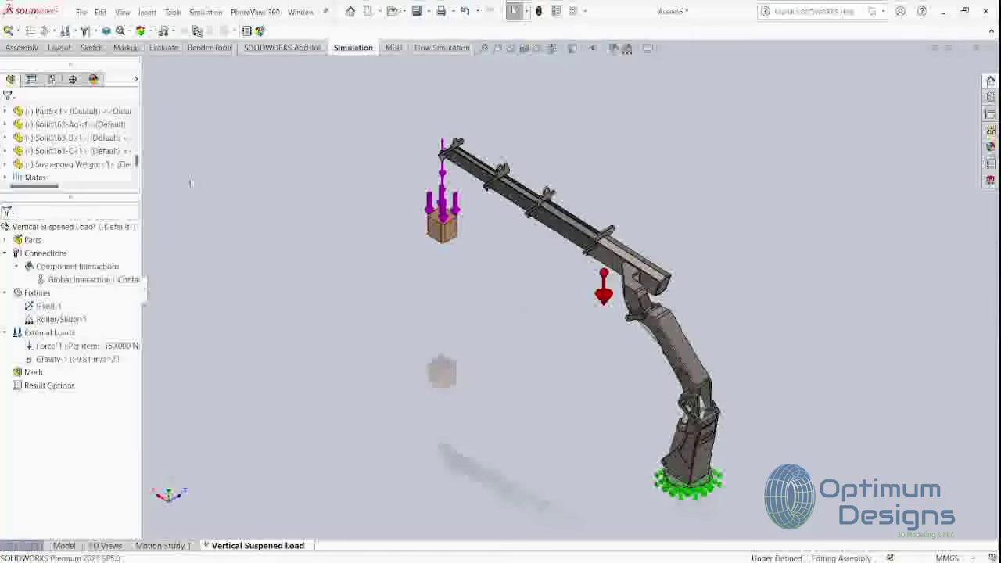
{"action": "left_click", "coordinate": [50, 227]}
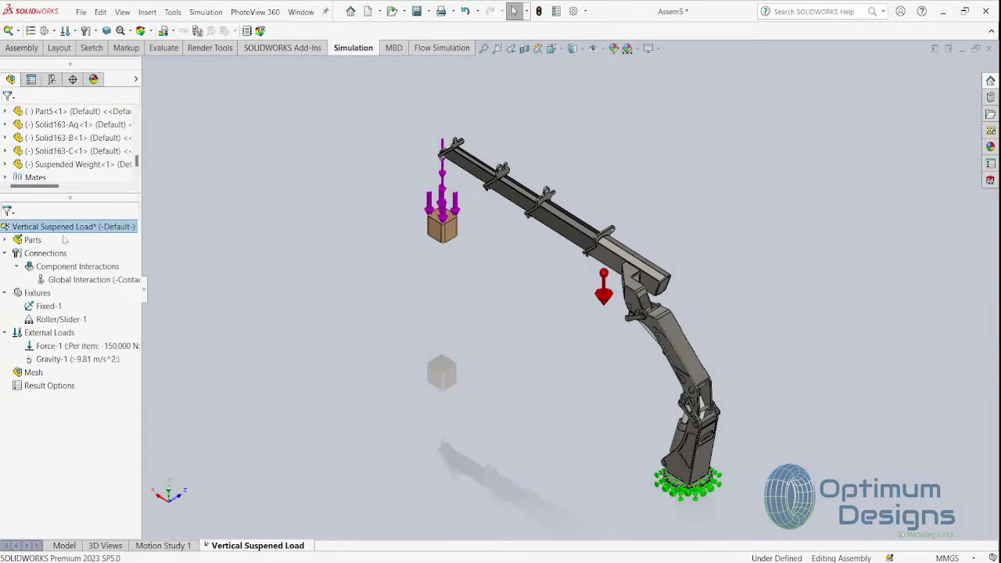
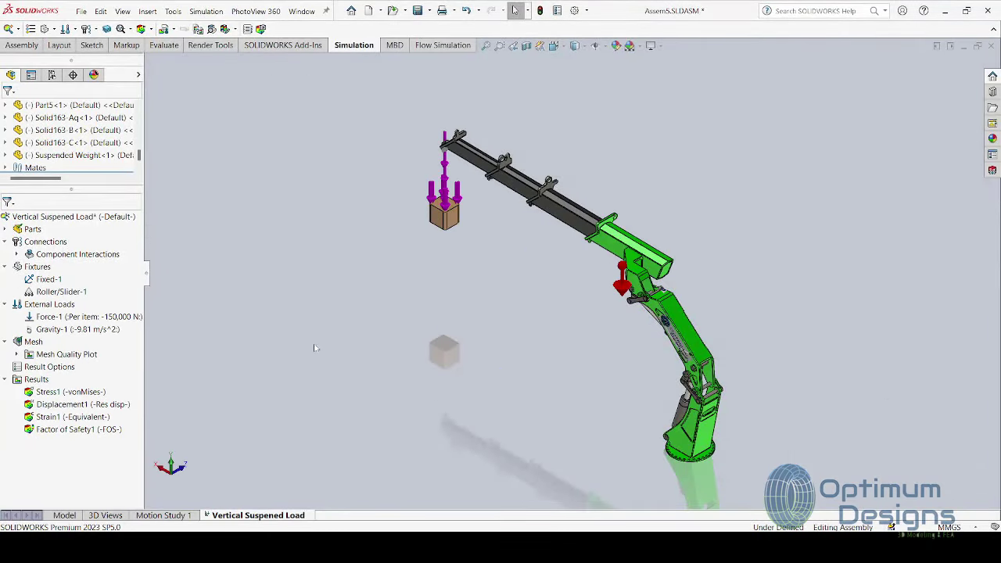
Switch the crane to the Front view, animate the Stress1 von Mises plot, then move to Displacement1
{"action": "left_click", "coordinate": [554, 45]}
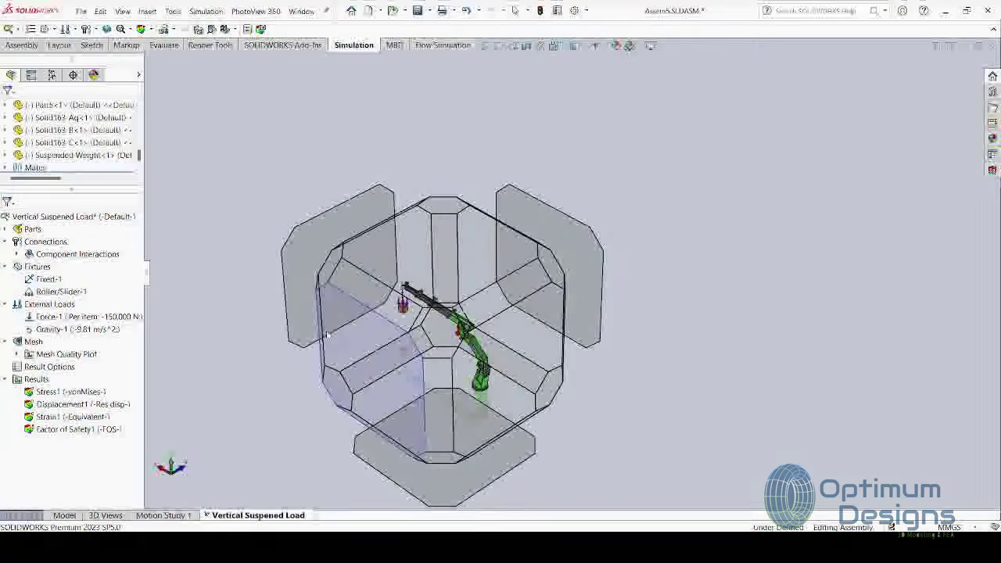
{"action": "left_click", "coordinate": [335, 333]}
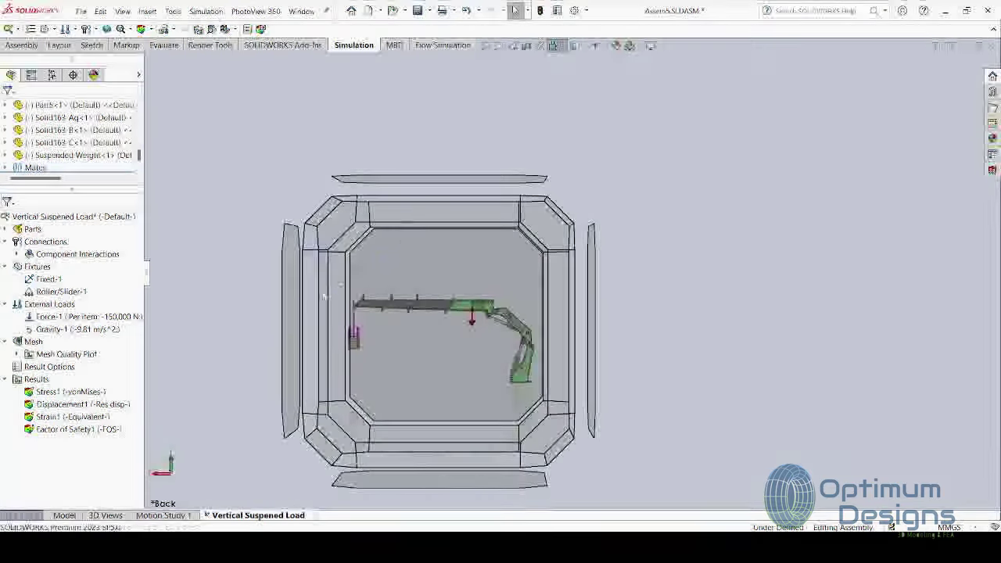
{"action": "left_click", "coordinate": [80, 393]}
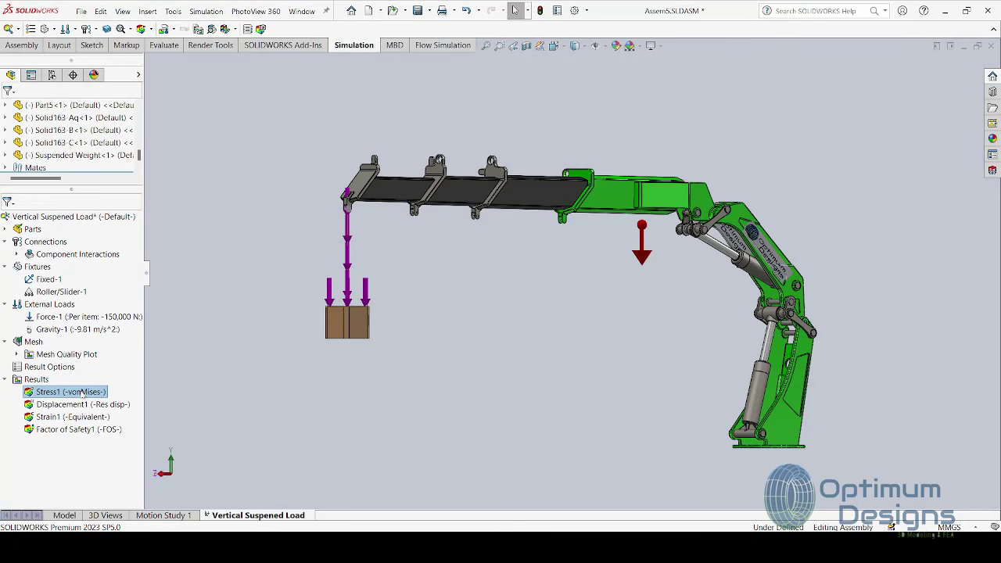
{"action": "double_click", "coordinate": [82, 392]}
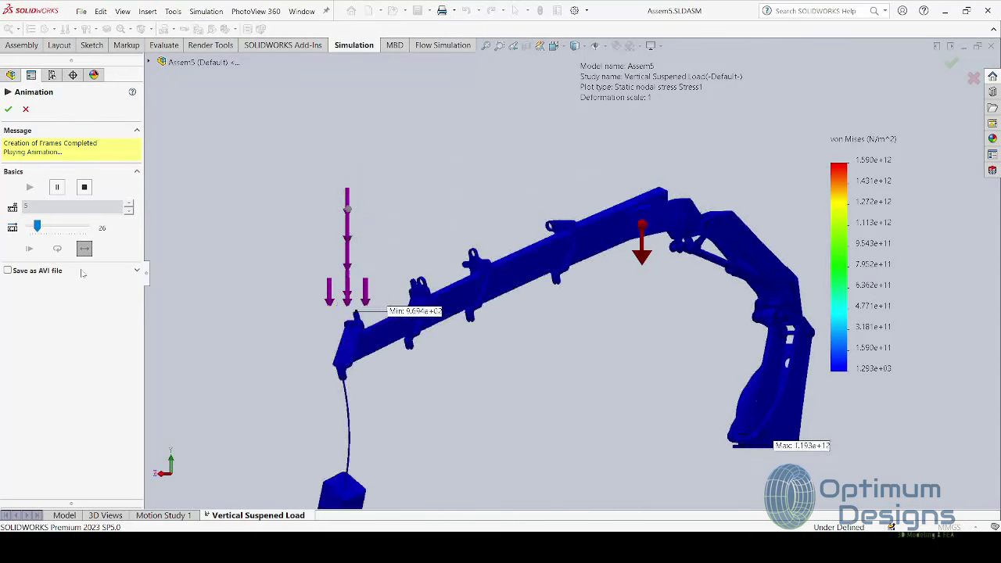
{"action": "left_click", "coordinate": [84, 188]}
{"action": "left_click", "coordinate": [8, 109]}
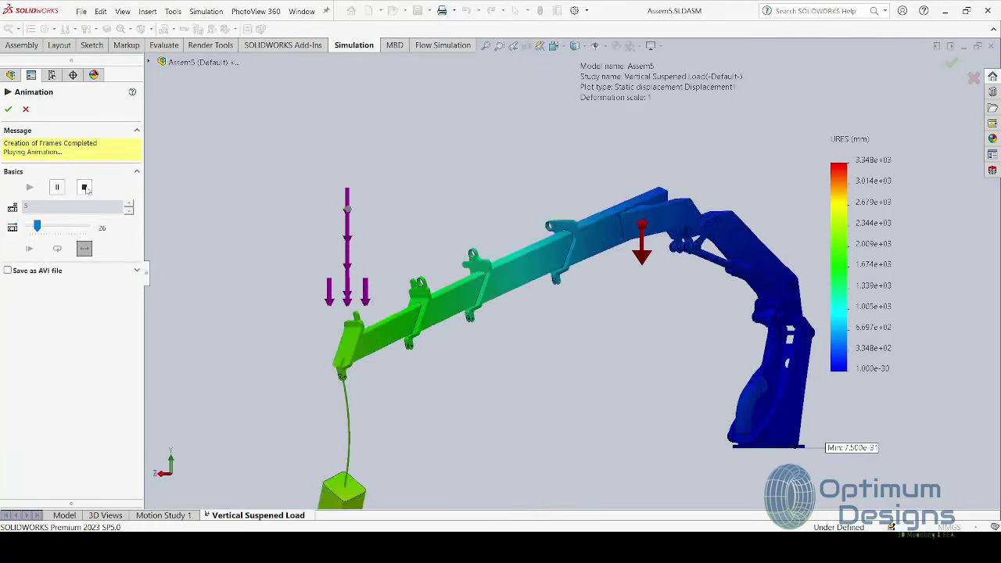
Stop the displacement animation and animate the Strain1 equivalent strain plot
{"action": "left_click", "coordinate": [9, 109]}
{"action": "left_click", "coordinate": [74, 418]}
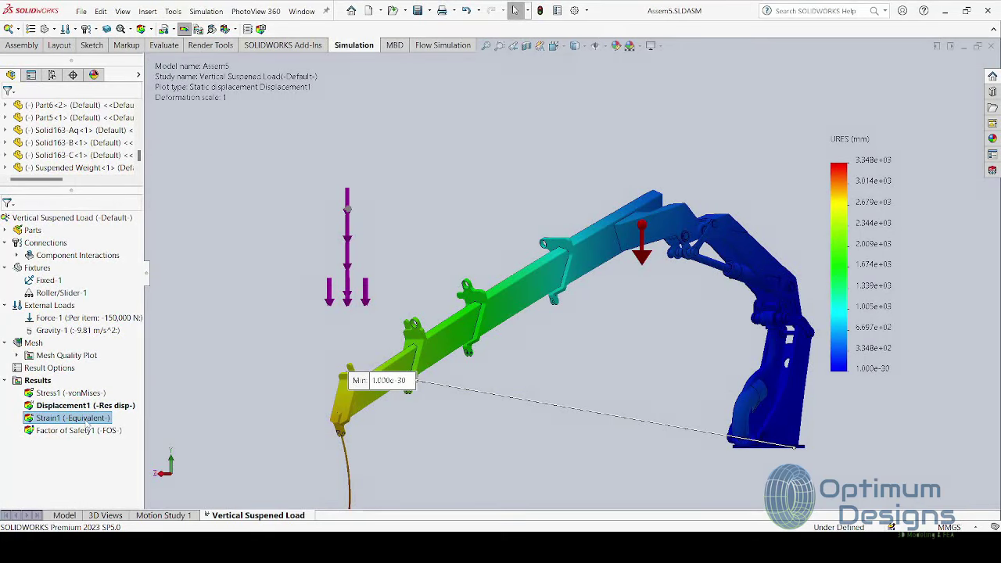
{"action": "double_click", "coordinate": [88, 420]}
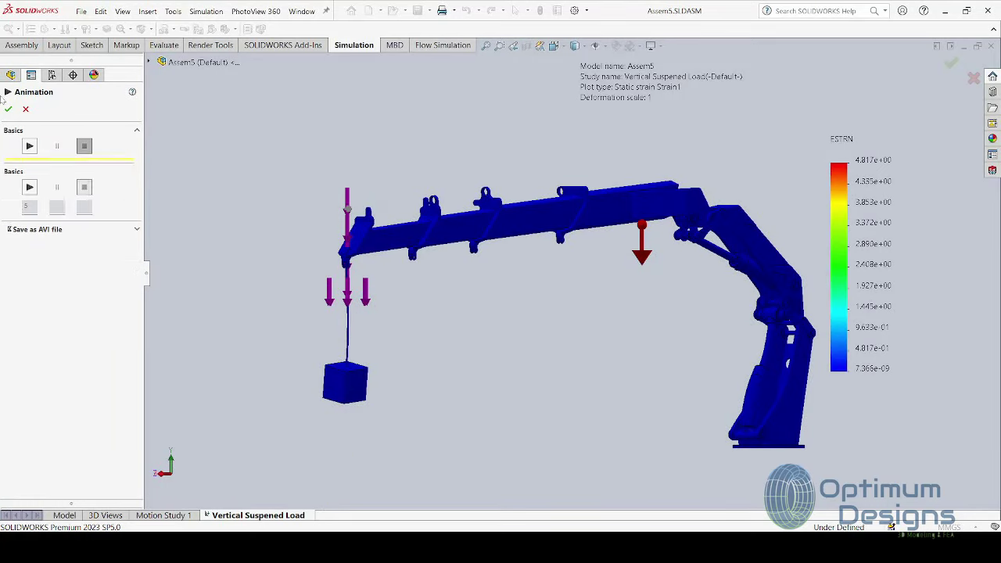
{"action": "left_click", "coordinate": [8, 109]}
Select Factor of Safety1, cancelling the accidental rename
{"action": "left_click", "coordinate": [62, 431]}
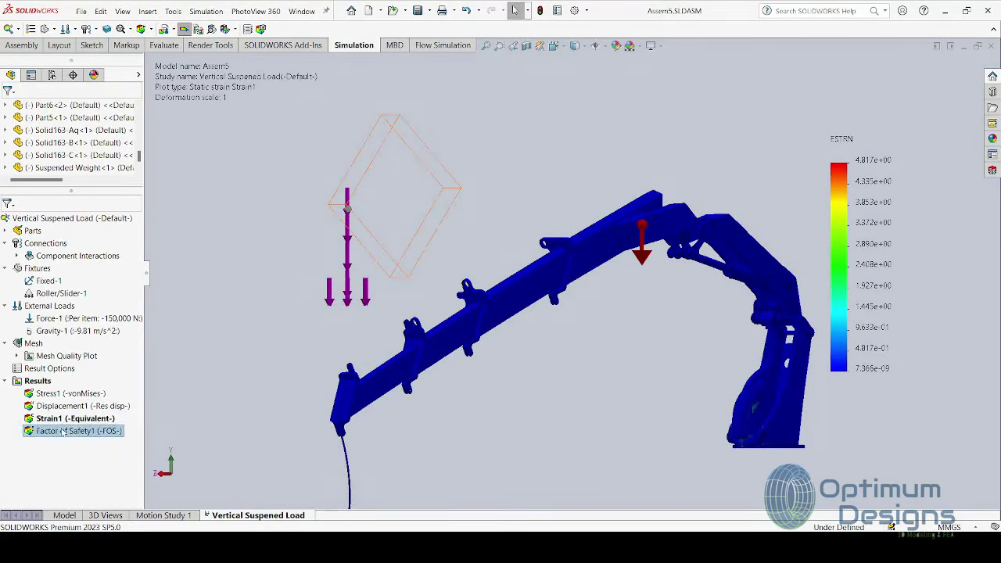
{"action": "left_click", "coordinate": [62, 431]}
{"action": "left_click", "coordinate": [33, 431]}
Cap the Factor of Safety1 plot's upper limit at 2 and clear the stray part selection
{"action": "double_click", "coordinate": [45, 431]}
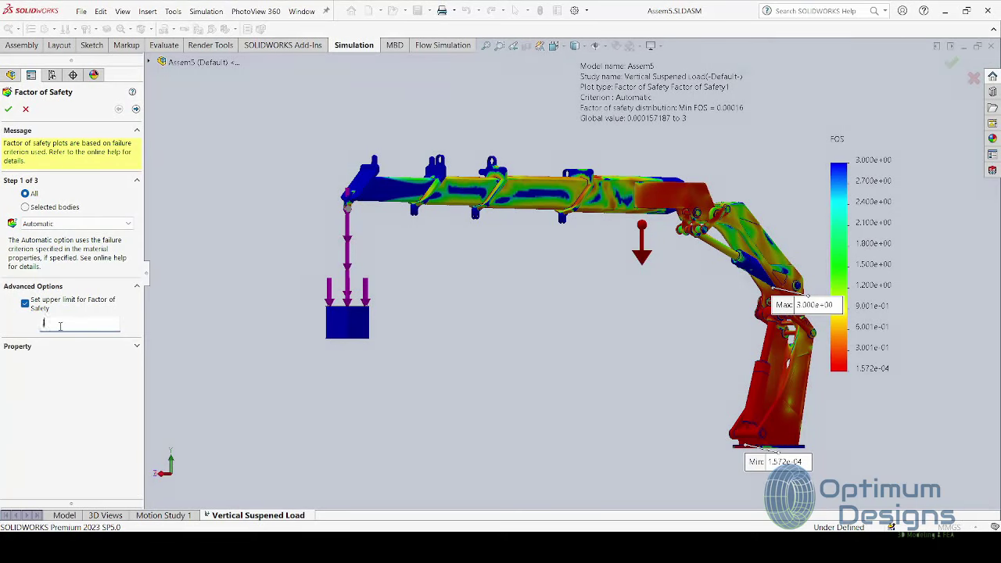
{"action": "type", "text": "2"}
{"action": "left_click", "coordinate": [136, 109]}
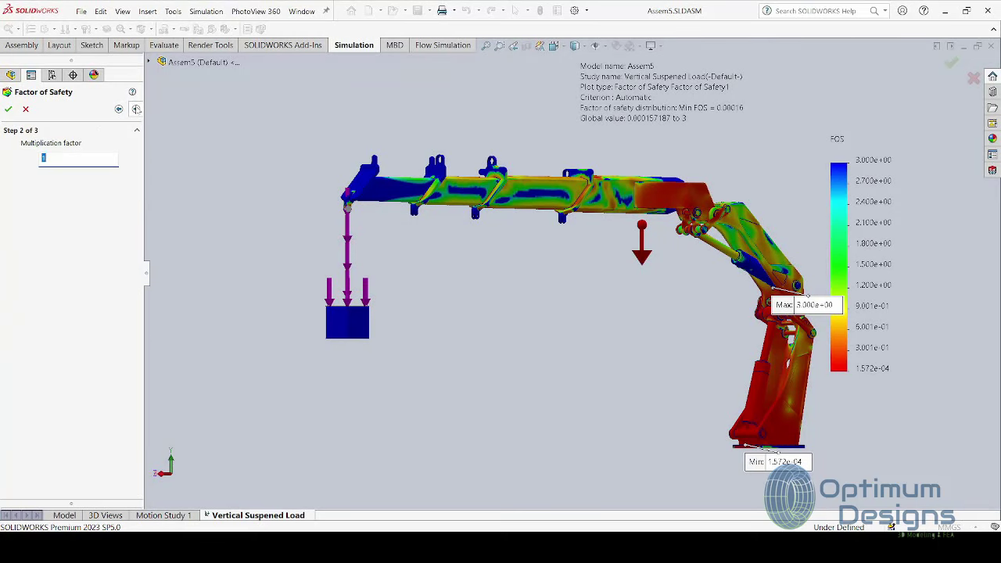
{"action": "left_click", "coordinate": [136, 109]}
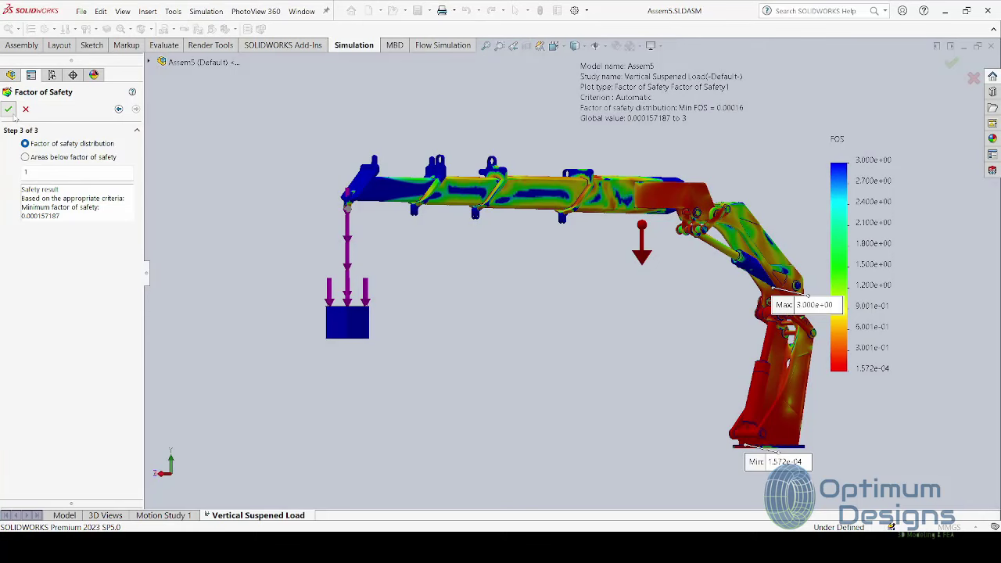
{"action": "left_click", "coordinate": [8, 109]}
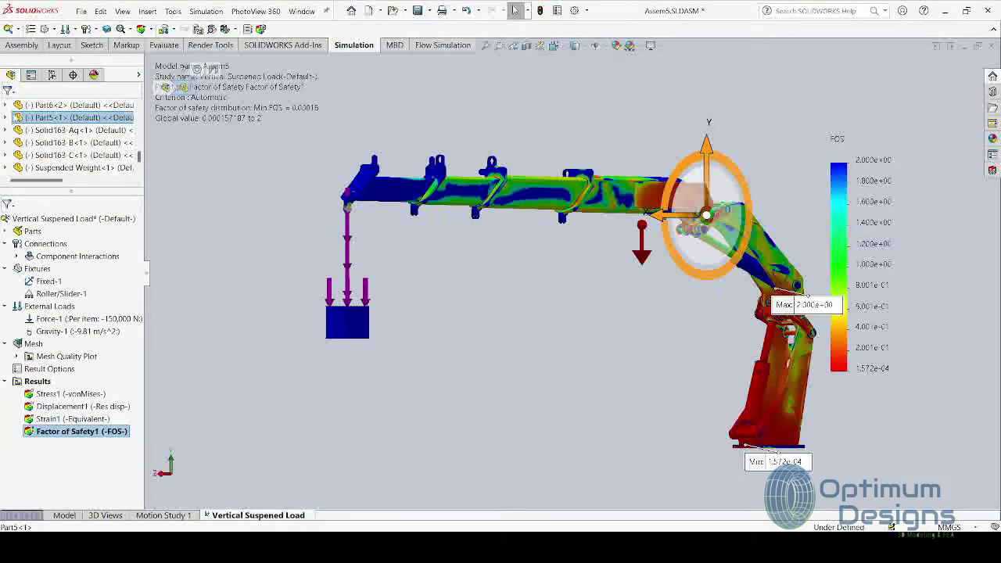
{"action": "left_click", "coordinate": [55, 433]}
{"action": "left_click", "coordinate": [481, 382]}
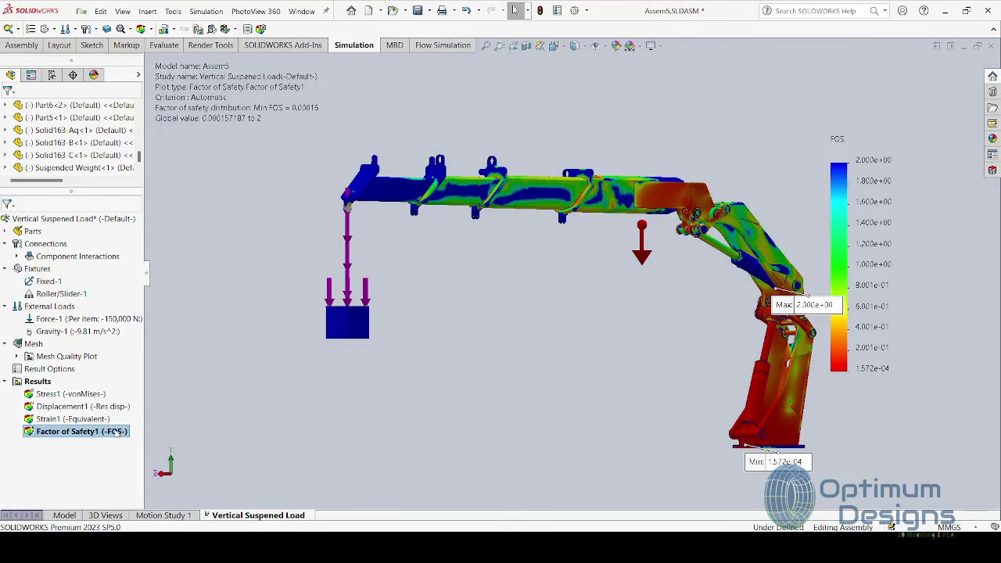
Check Result Options without changes and return the crane to its plain shaded model
{"action": "left_click", "coordinate": [64, 373]}
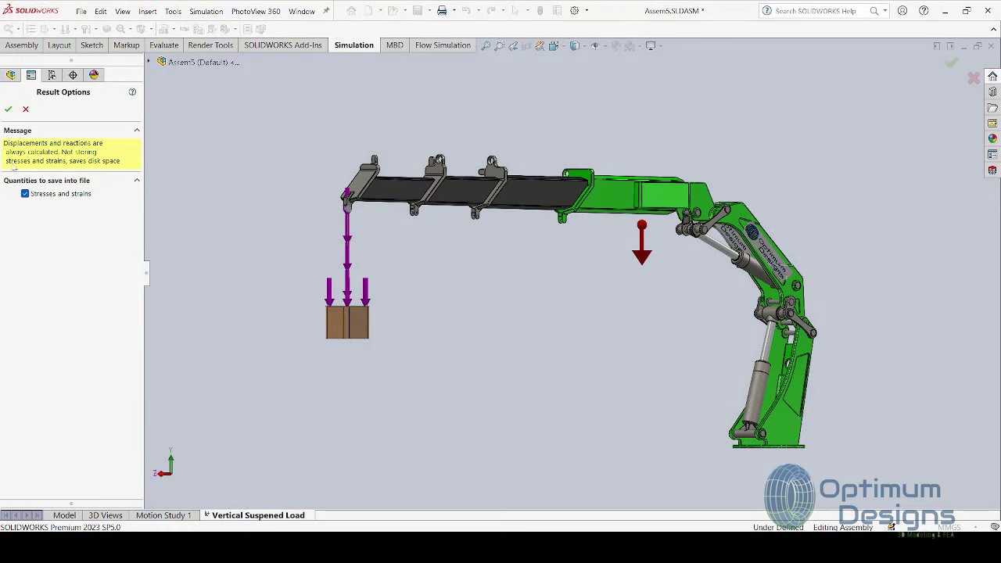
{"action": "left_click", "coordinate": [9, 109]}
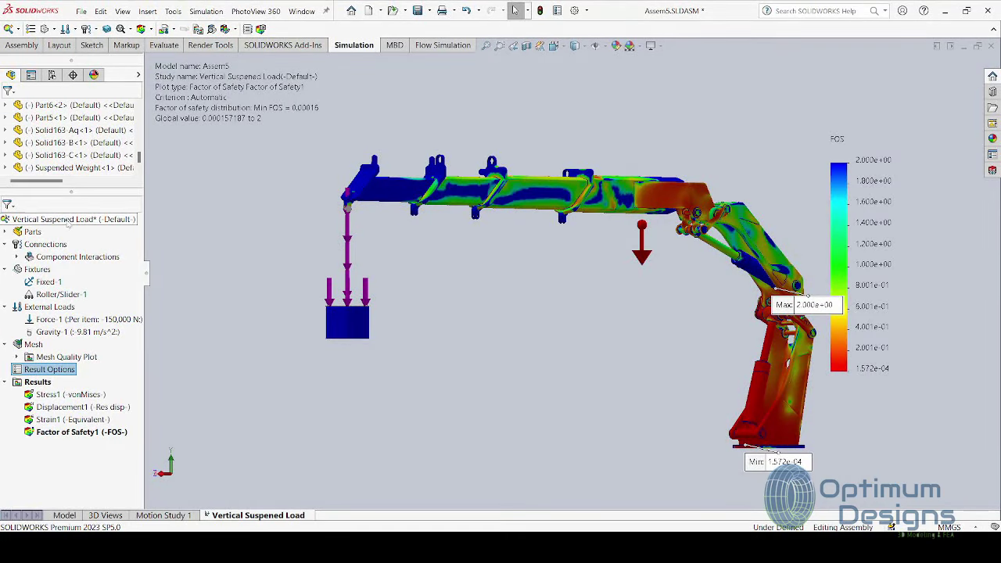
{"action": "left_click", "coordinate": [37, 381]}
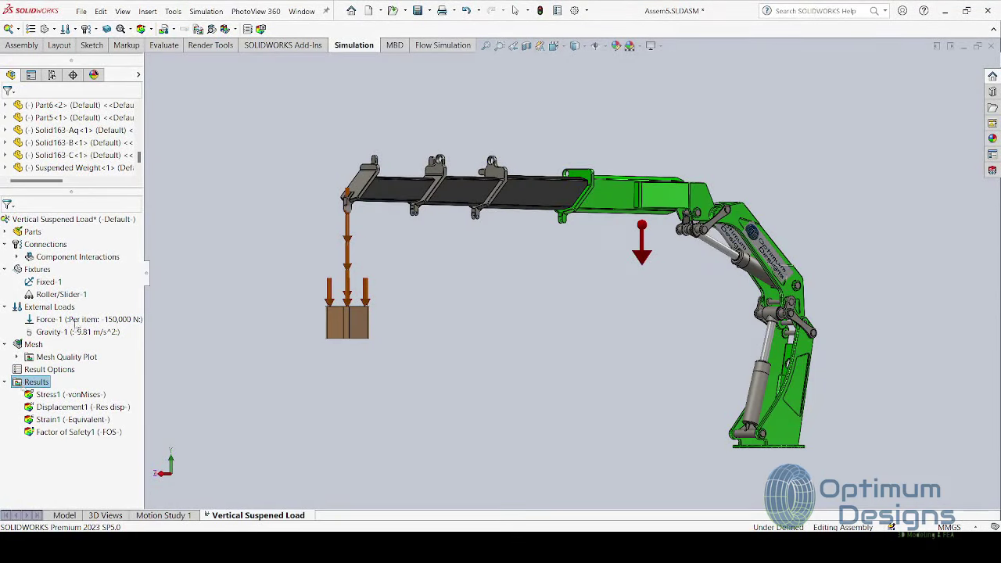
List the von Mises stress values by node, then close the listing
{"action": "left_click", "coordinate": [70, 195]}
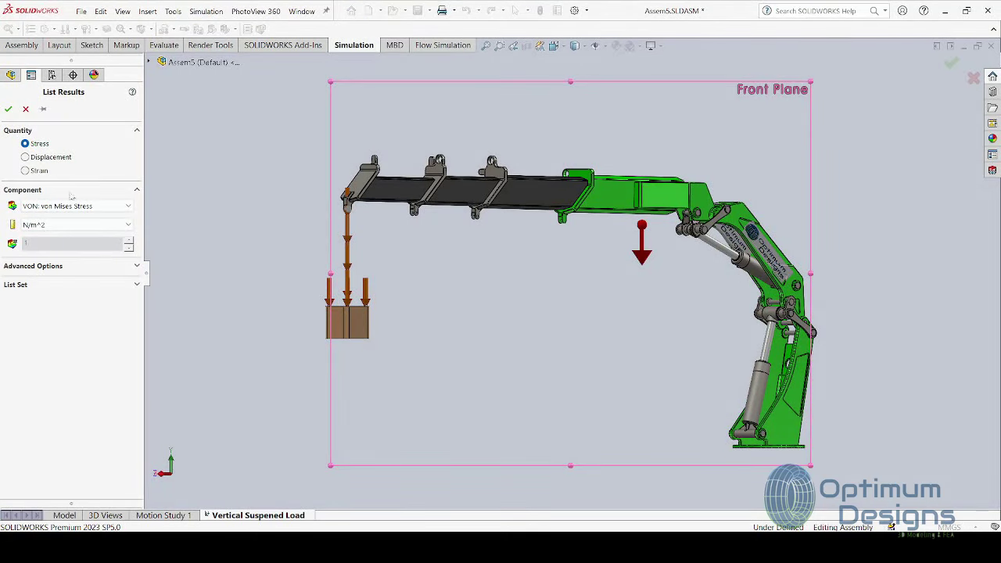
{"action": "left_click", "coordinate": [7, 109]}
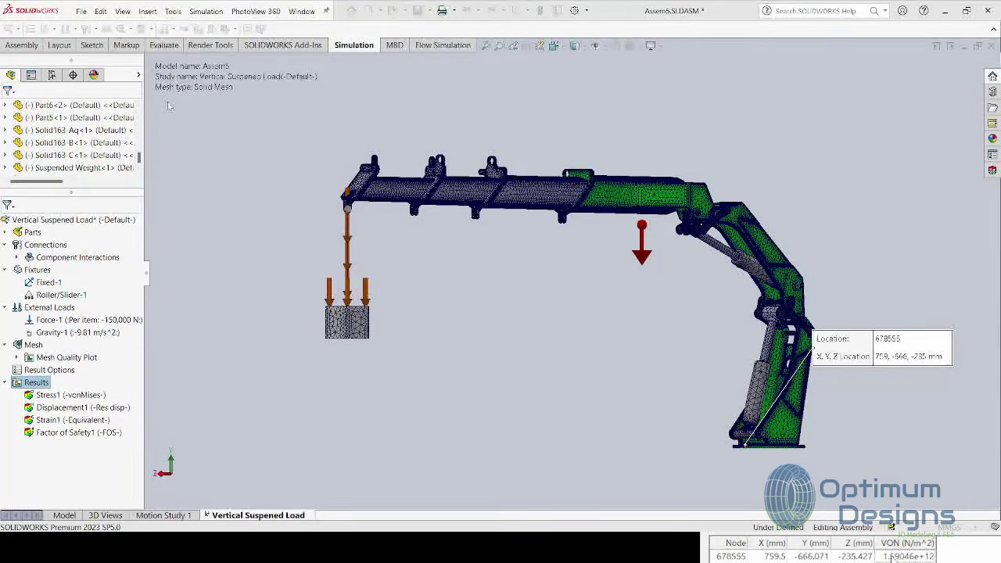
{"action": "left_click", "coordinate": [36, 384]}
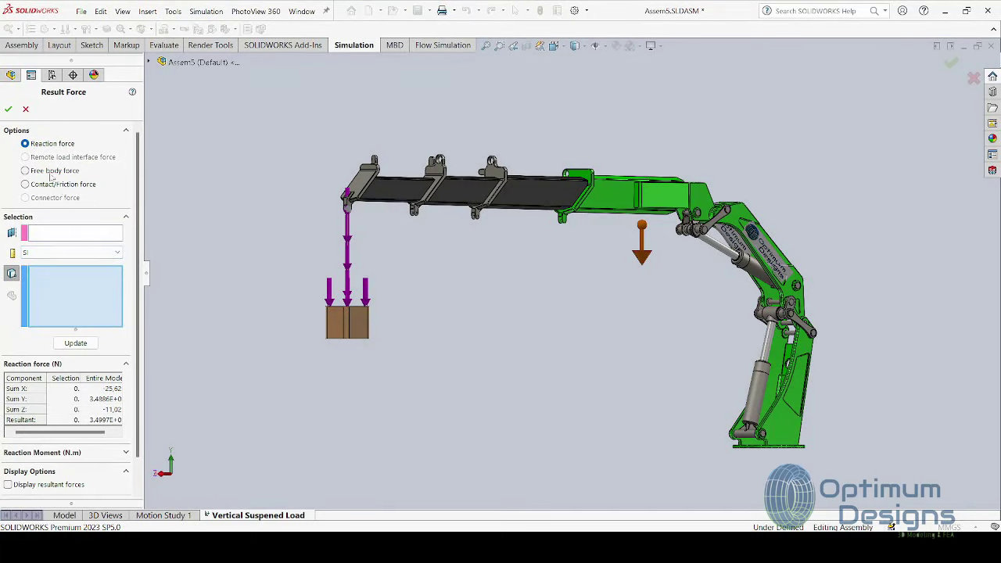
Close the reaction force readout, expand Mesh Quality Plot to Quality1, and briefly review Result Options
{"action": "left_click", "coordinate": [7, 109]}
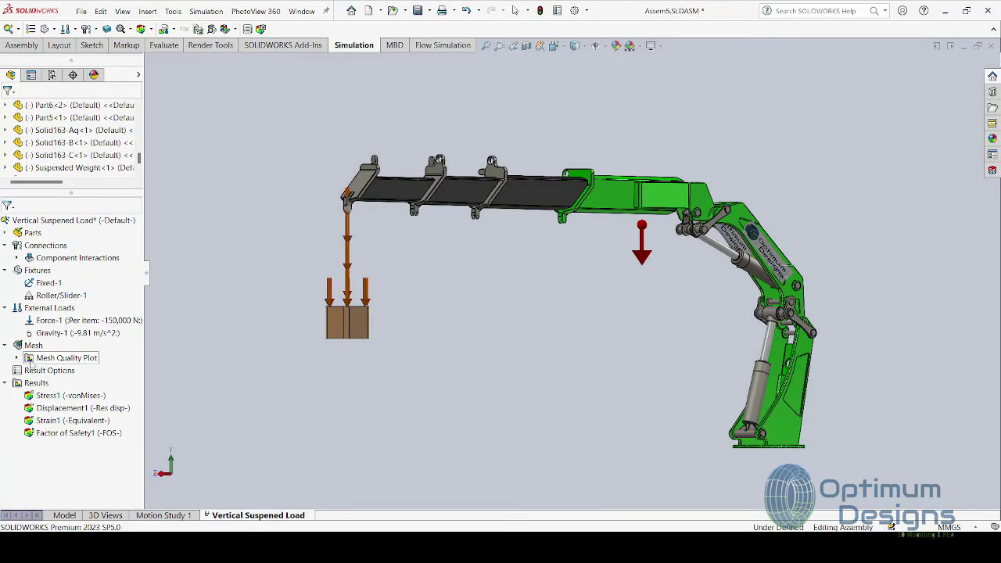
{"action": "left_click", "coordinate": [17, 357]}
{"action": "left_click", "coordinate": [53, 371]}
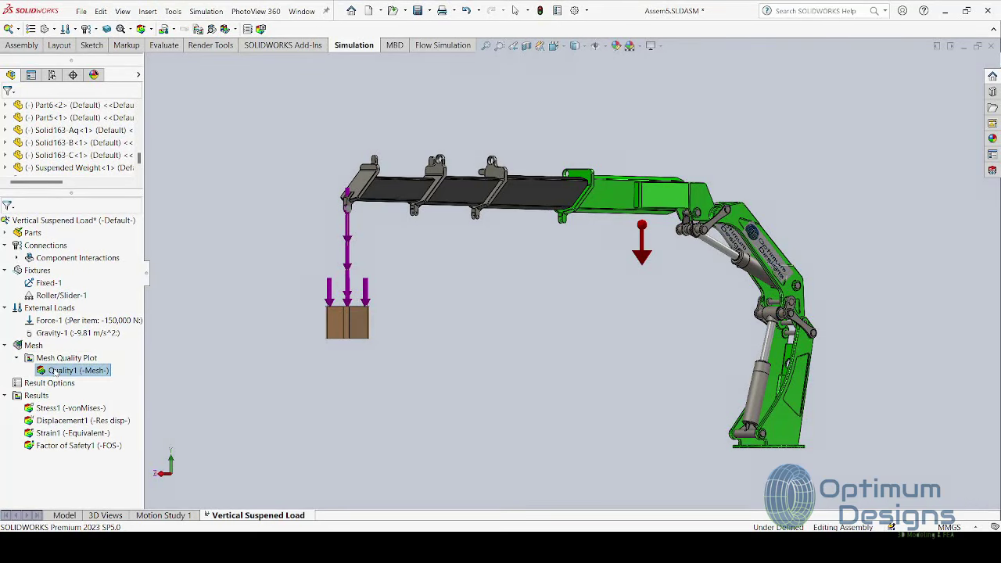
{"action": "left_click", "coordinate": [38, 385]}
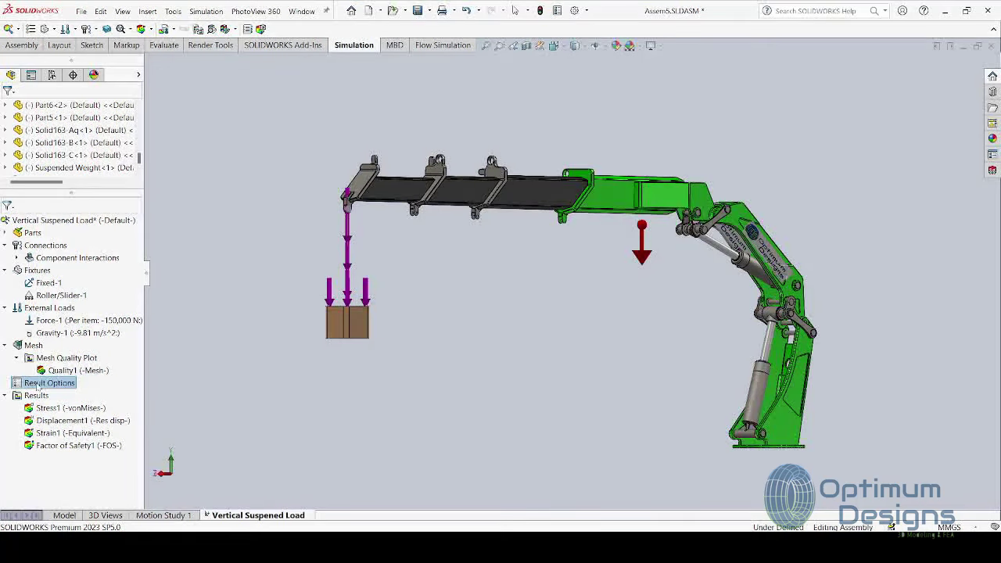
{"action": "double_click", "coordinate": [55, 383]}
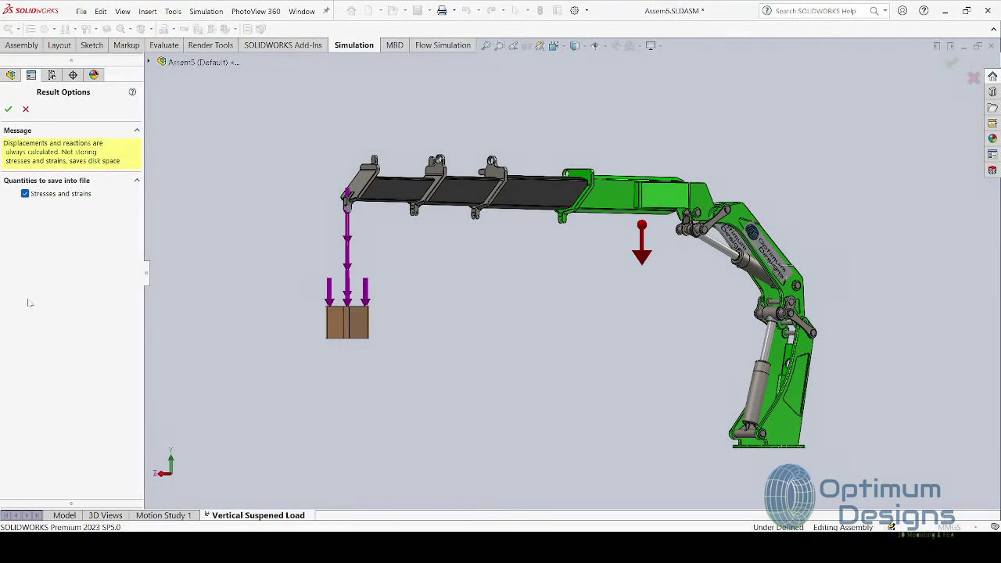
{"action": "left_click", "coordinate": [25, 111]}
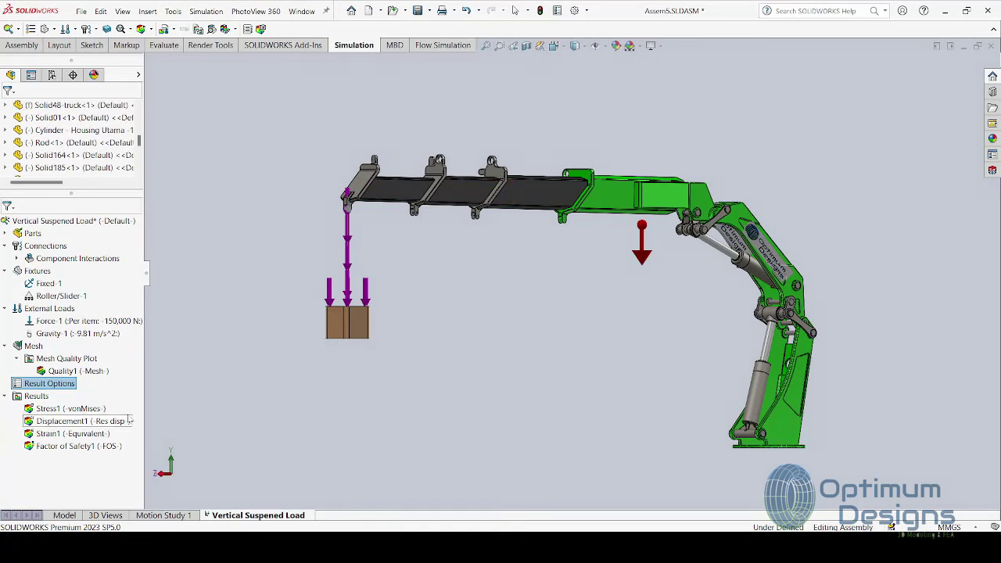